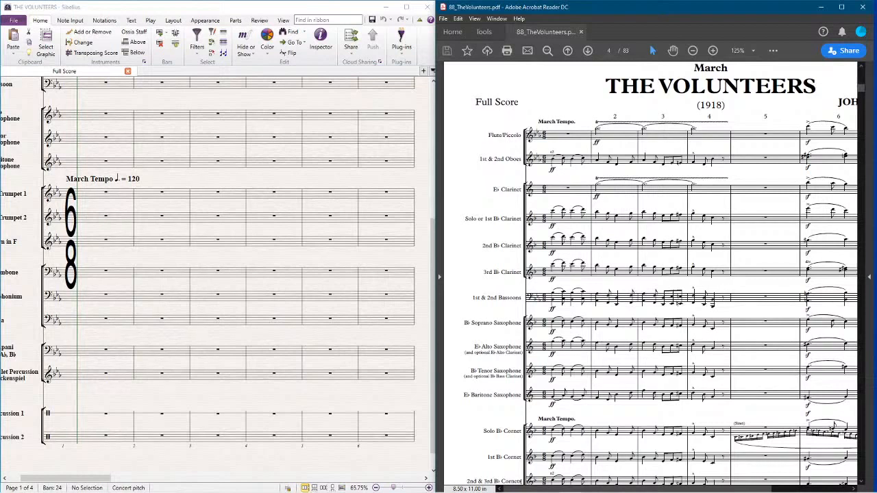
Step: Examine the first page of the full score in Sibelius, including its title, tempo marking and instrument names
key(alt+Tab)
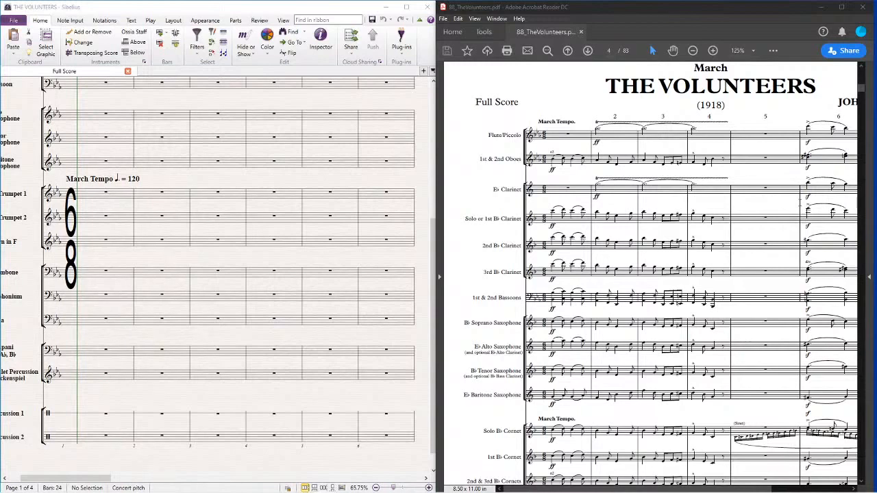
scroll(137, 233, up, 5)
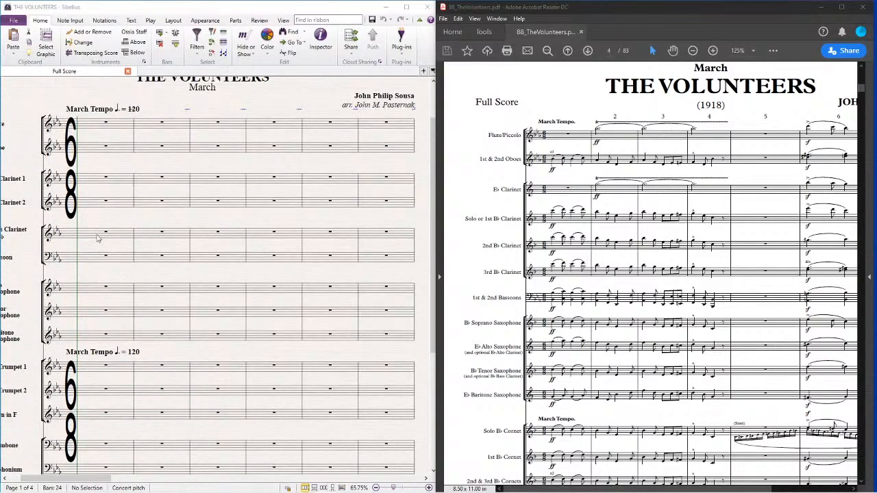
scroll(98, 238, up, 2)
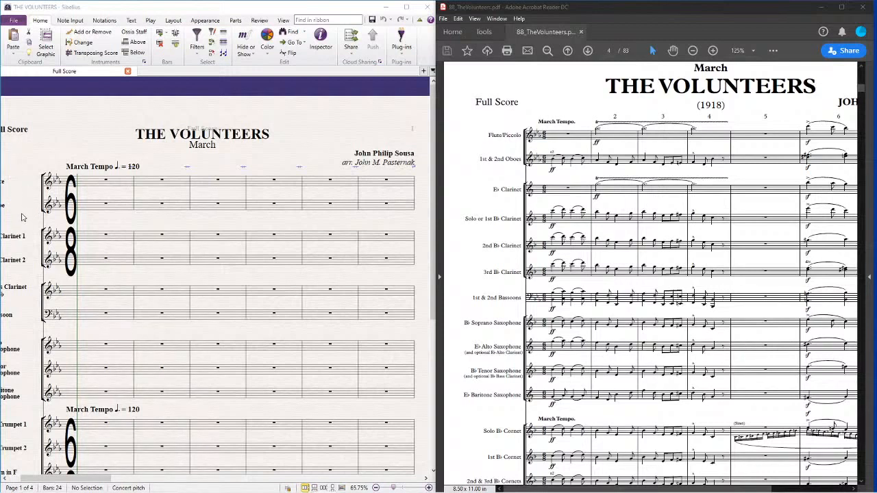
scroll(120, 200, left, 2)
scroll(113, 216, right, 1)
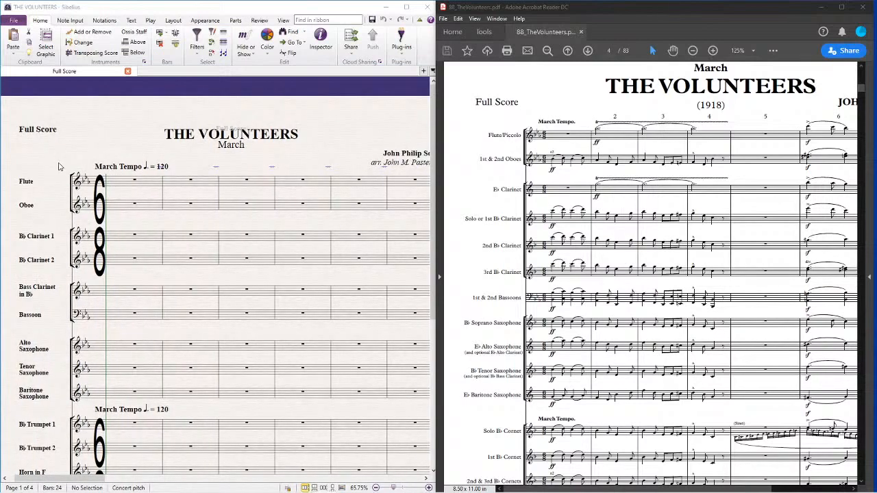
click(91, 135)
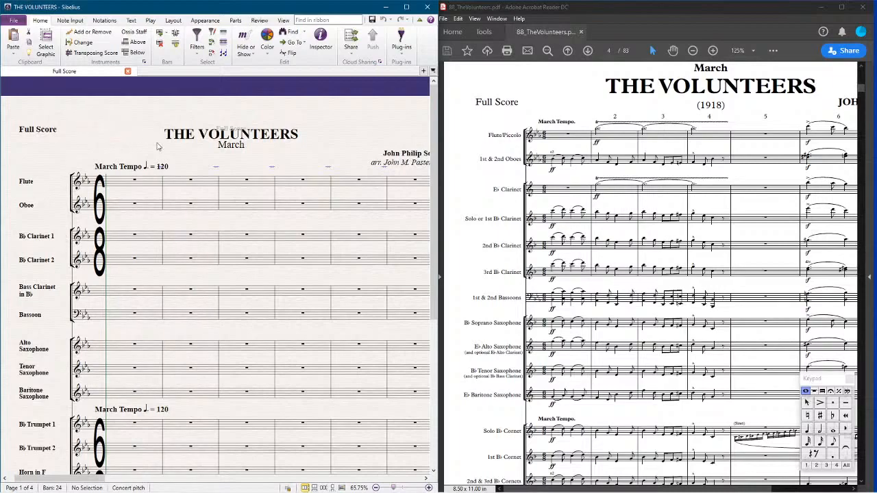
Step: Switch to the reference PDF in Acrobat Reader and examine the first score page's lower staves and closing bars using the Hand tool
scroll(603, 197, down, 10)
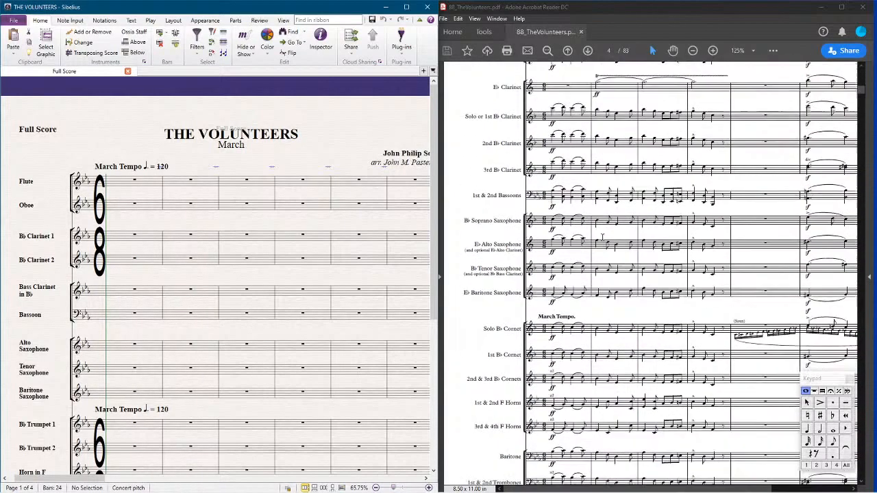
scroll(622, 411, up, 5)
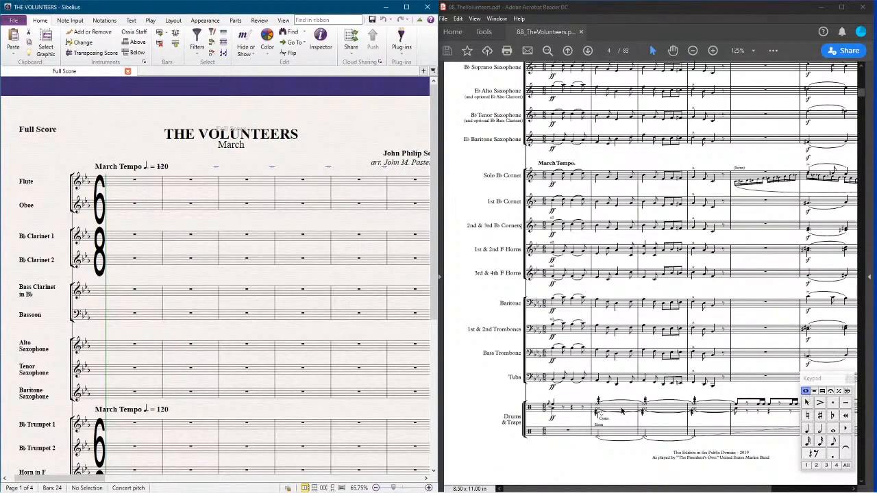
scroll(622, 411, up, 1)
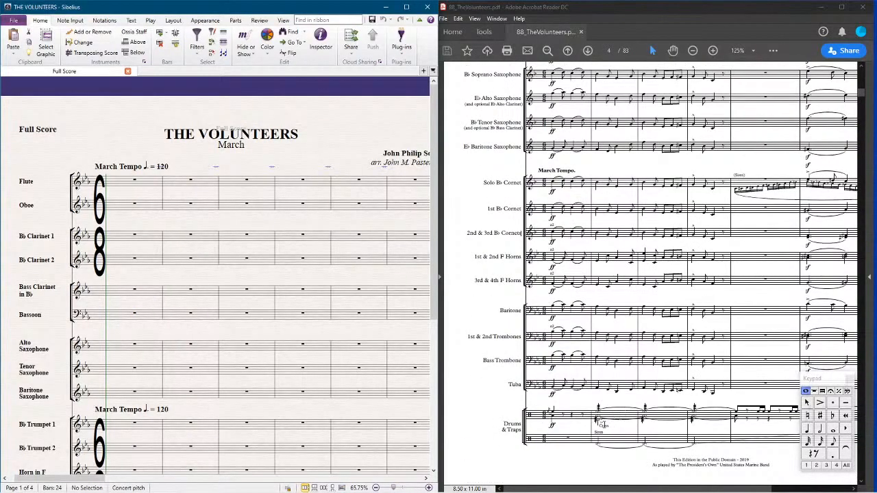
right_click(730, 397)
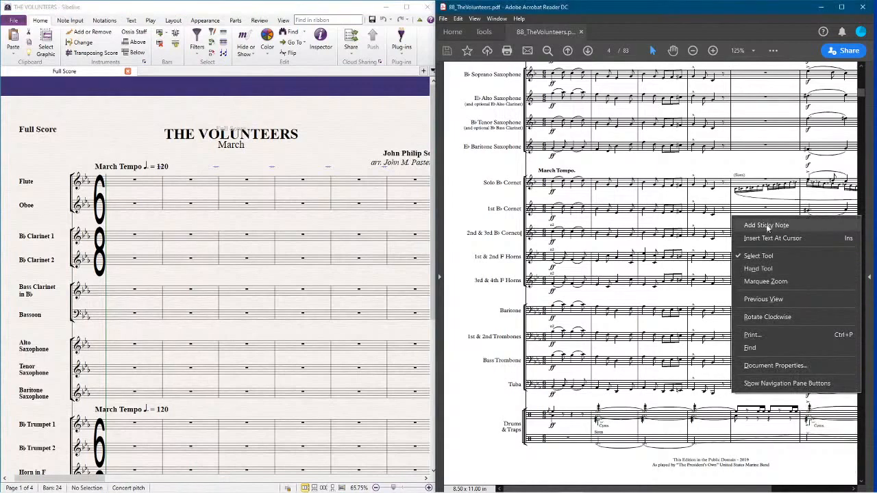
click(762, 267)
drag(763, 267, 642, 275)
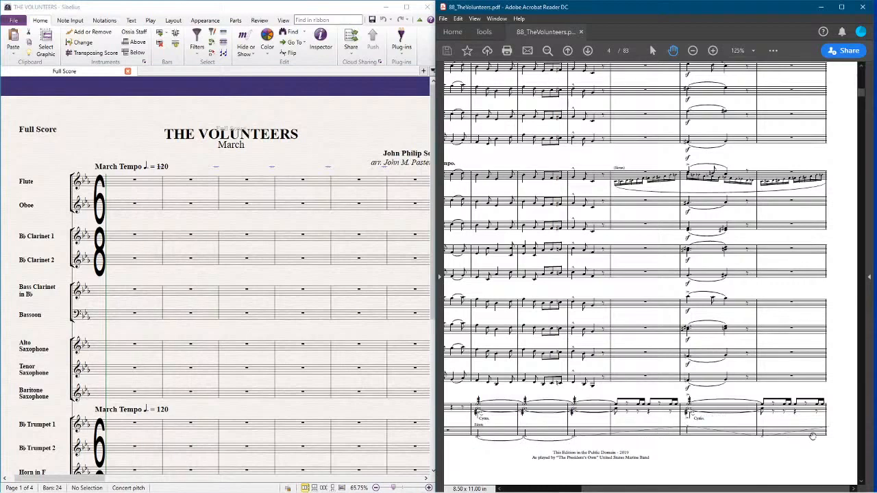
Step: Examine the PDF's cover, march background and editorial notes, zooming out until the full text width fits
scroll(709, 198, down, 10)
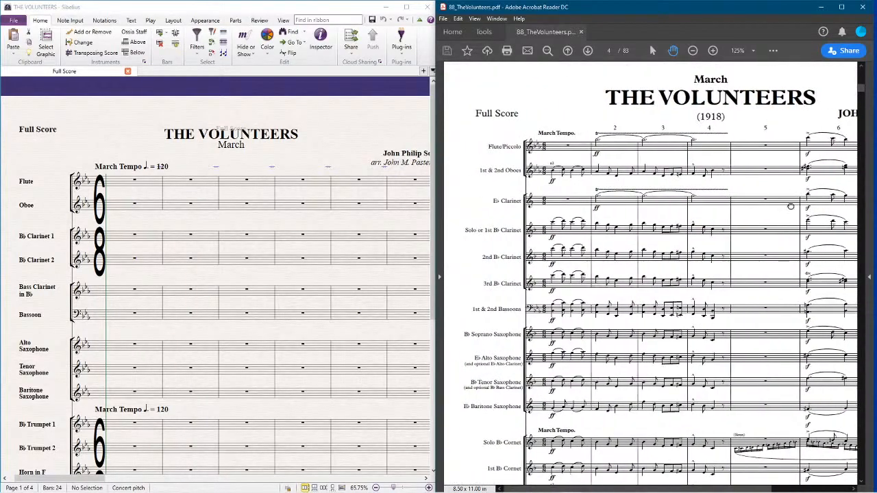
scroll(616, 164, up, 5)
scroll(587, 149, up, 10)
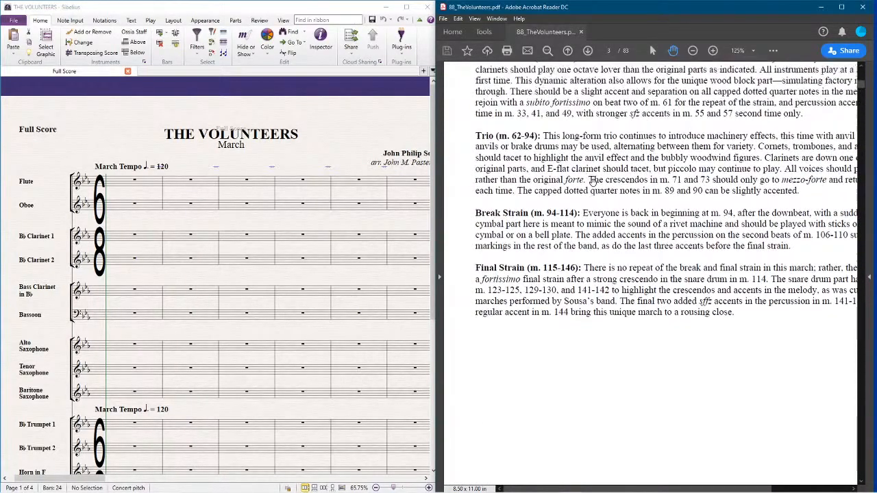
scroll(590, 175, up, 10)
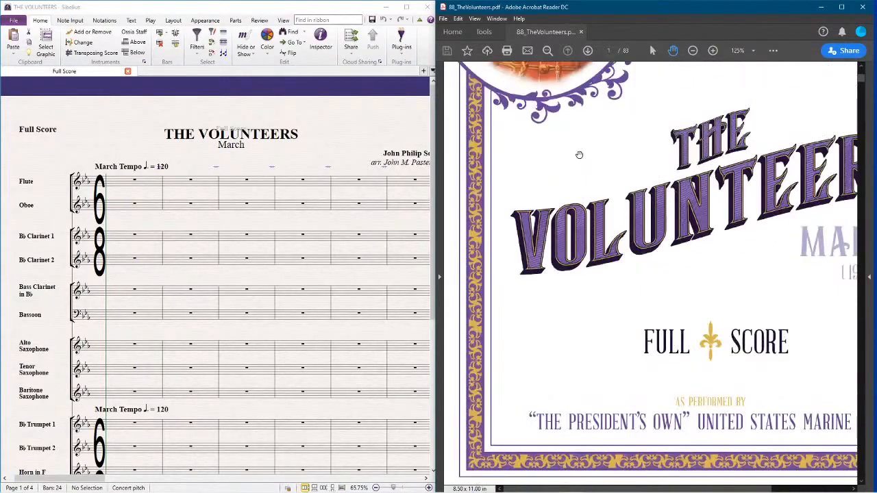
scroll(579, 152, down, 10)
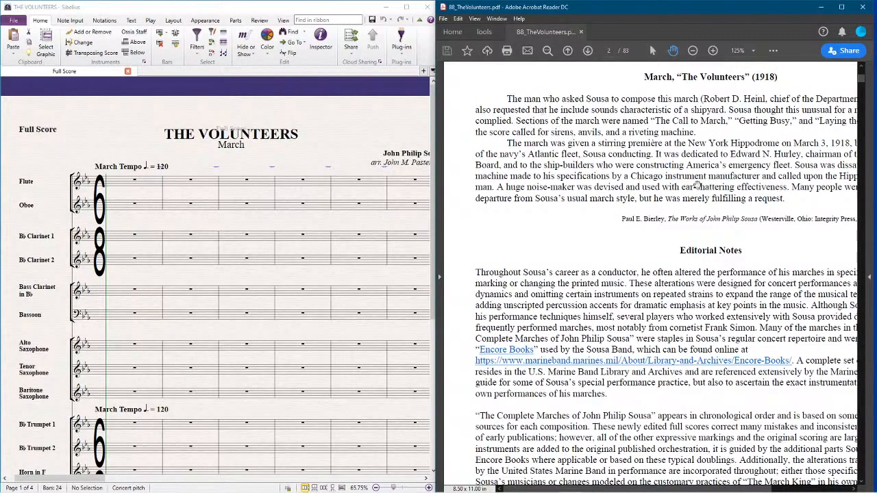
scroll(810, 113, right, 2)
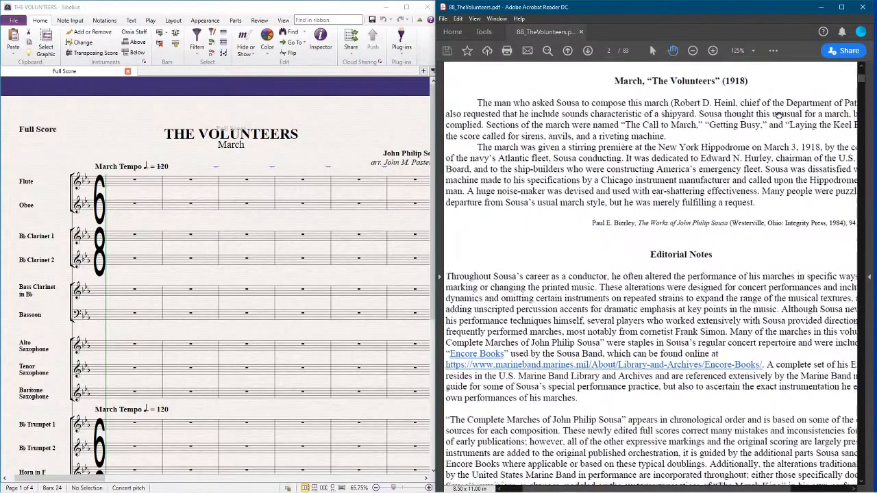
drag(778, 115, 753, 141)
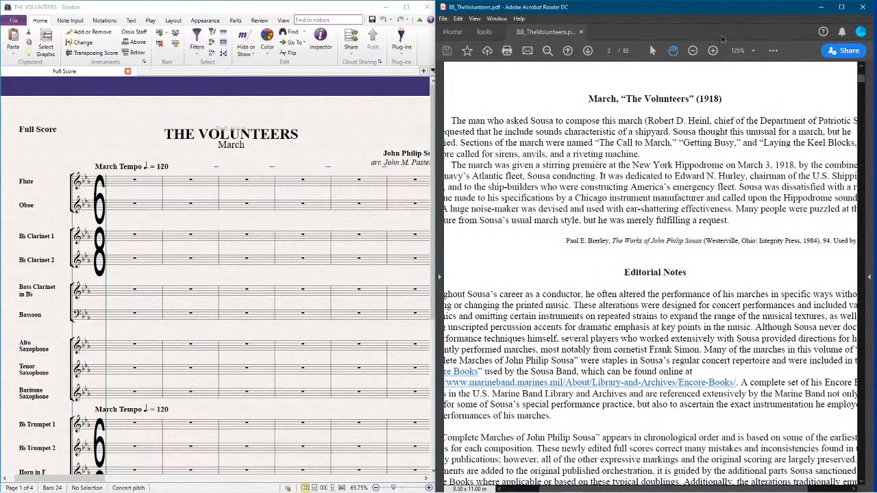
click(694, 50)
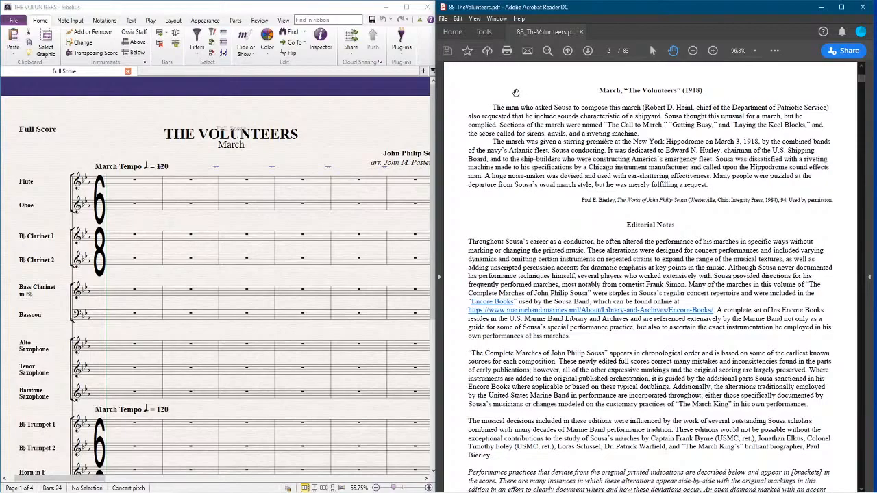
Step: Return to the first music page of the PDF on page 4 and set its zoom to 125%
scroll(569, 202, down, 10)
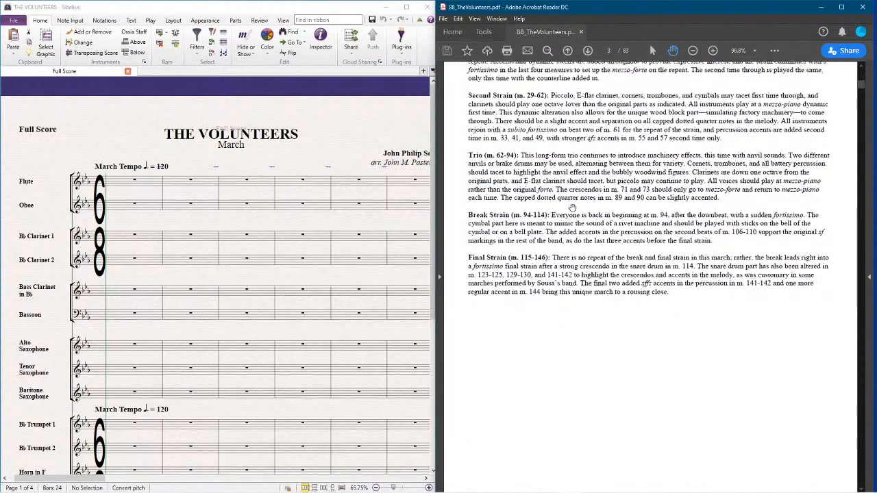
scroll(572, 208, down, 5)
scroll(572, 208, down, 1)
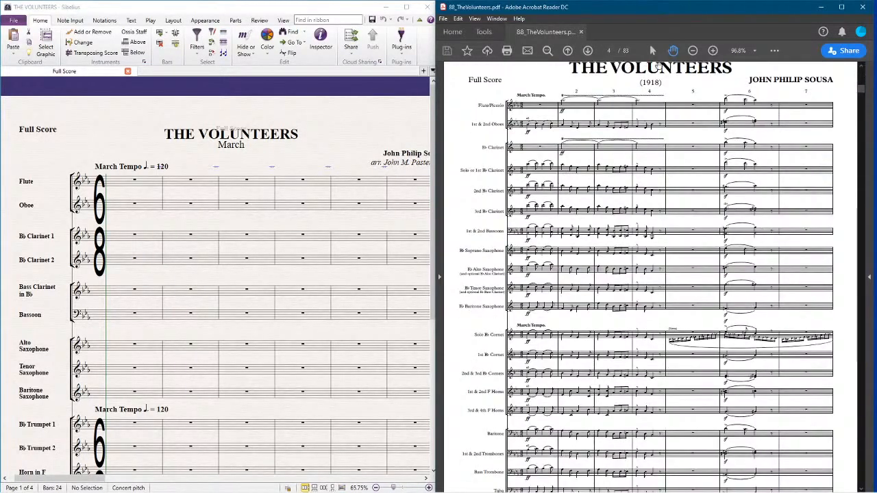
click(714, 51)
click(714, 50)
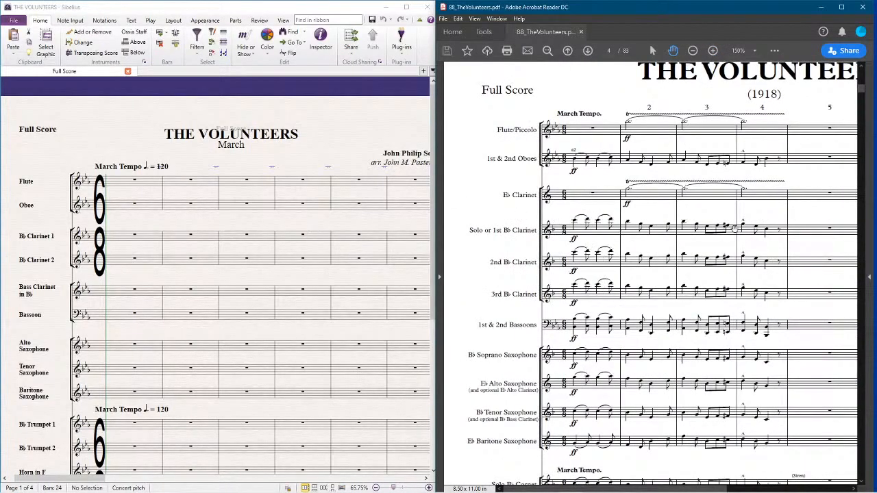
drag(750, 248, 707, 229)
click(692, 51)
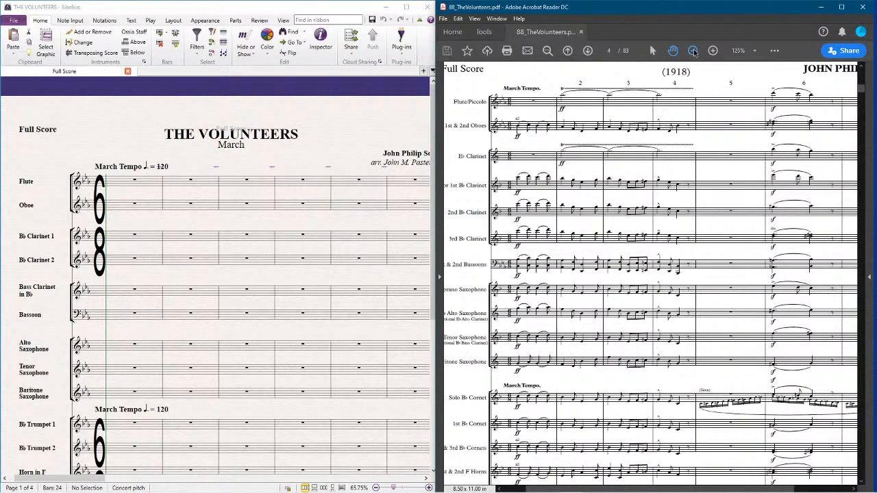
drag(712, 183, 666, 169)
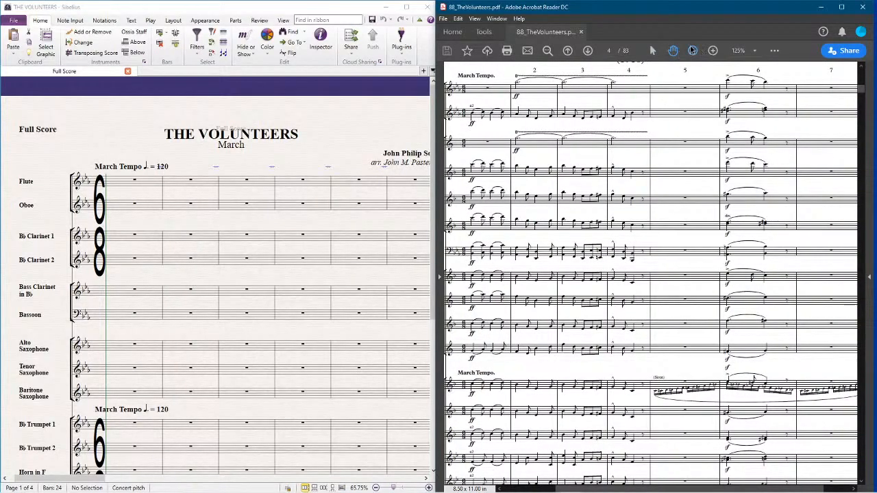
click(693, 51)
click(692, 50)
click(713, 51)
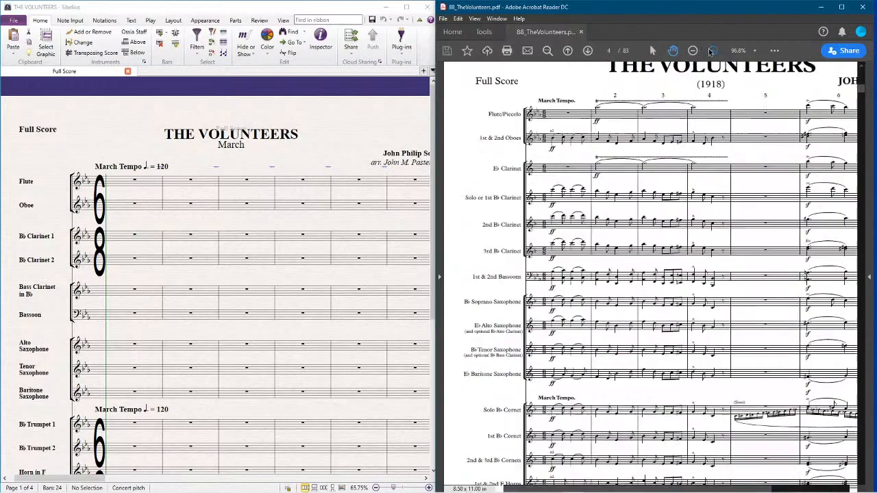
click(712, 50)
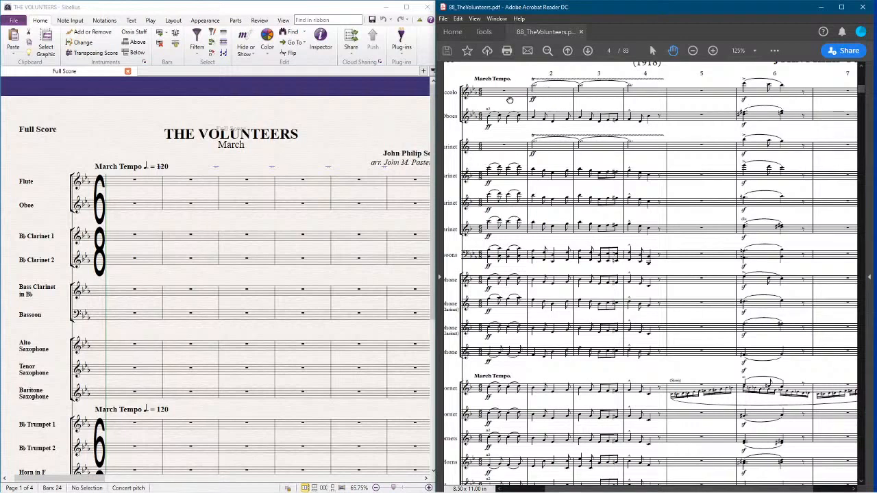
Step: Switch to the Sibelius score and display it as a transposing score
click(127, 128)
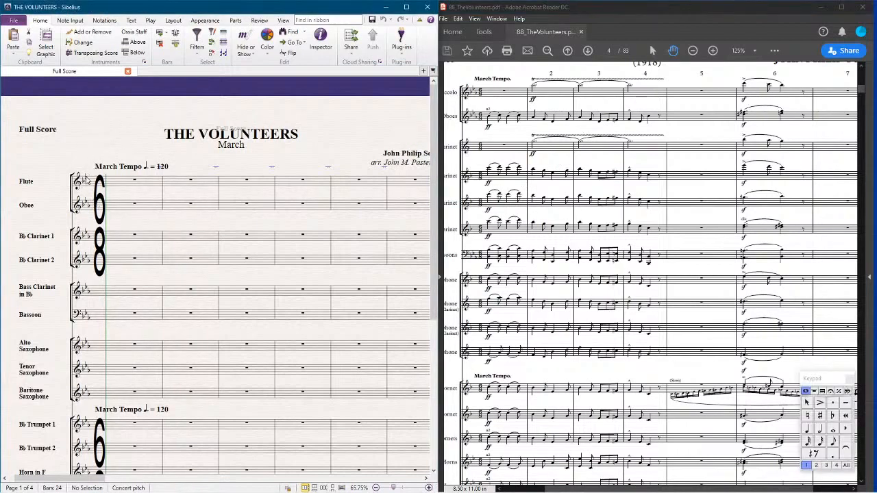
click(88, 53)
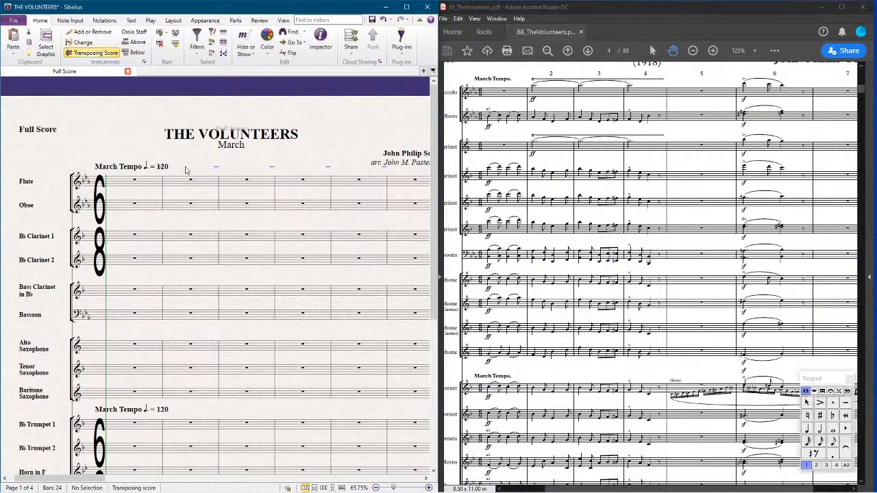
Step: Enter three tied dotted half notes on B♭5 in the Flute staff, one each in bars 2, 3 and 4
key(n)
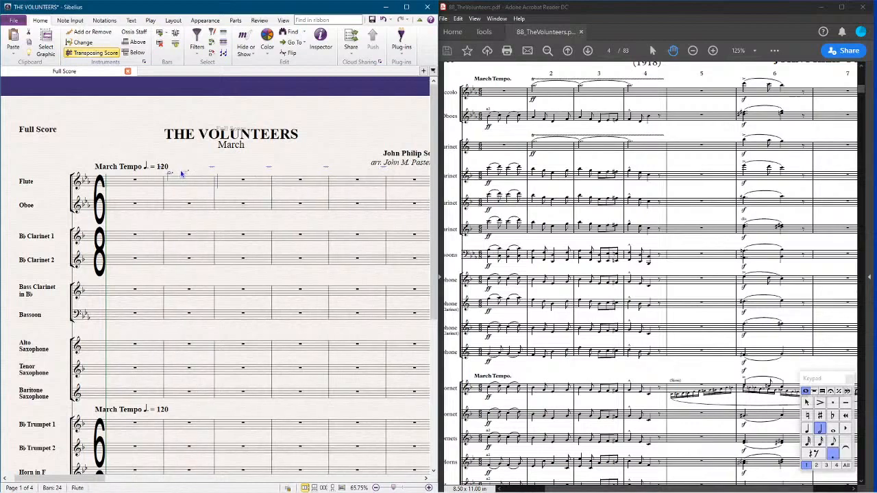
click(176, 175)
key(b)
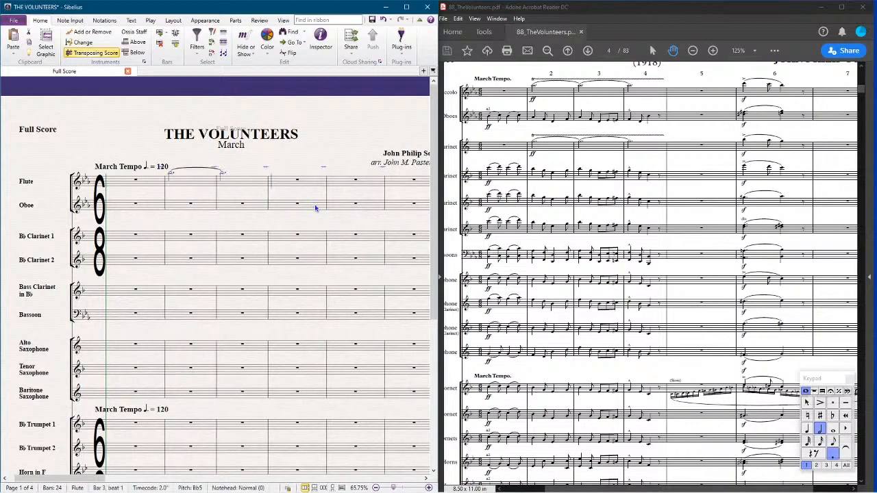
key(b)
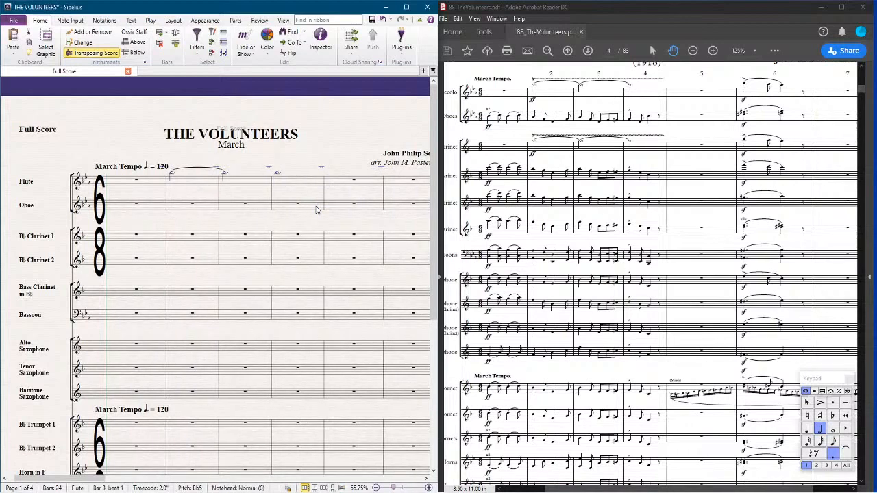
Step: Add a trill line above the Flute's tied notes from bar 2 through bar 4
click(300, 186)
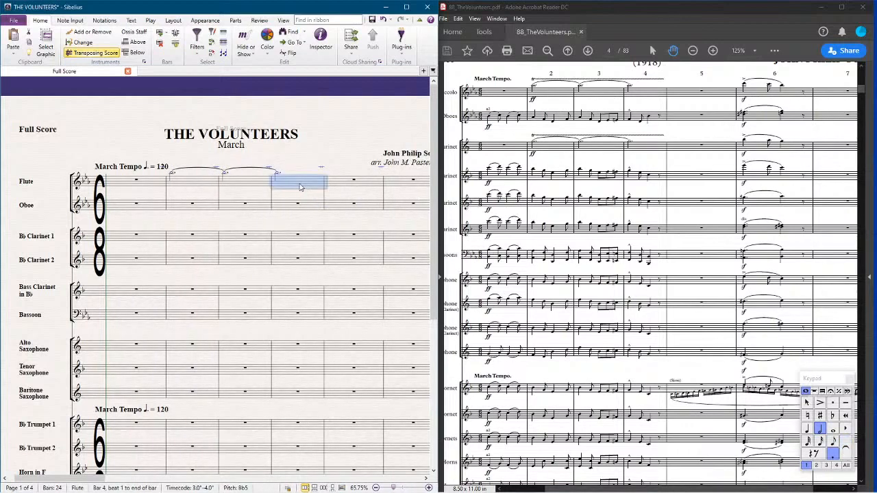
shift+click(176, 187)
key(l)
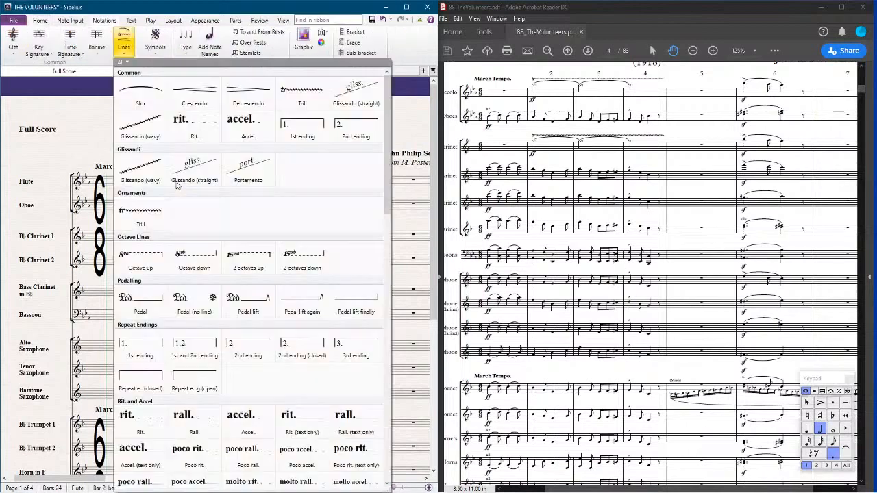
click(292, 97)
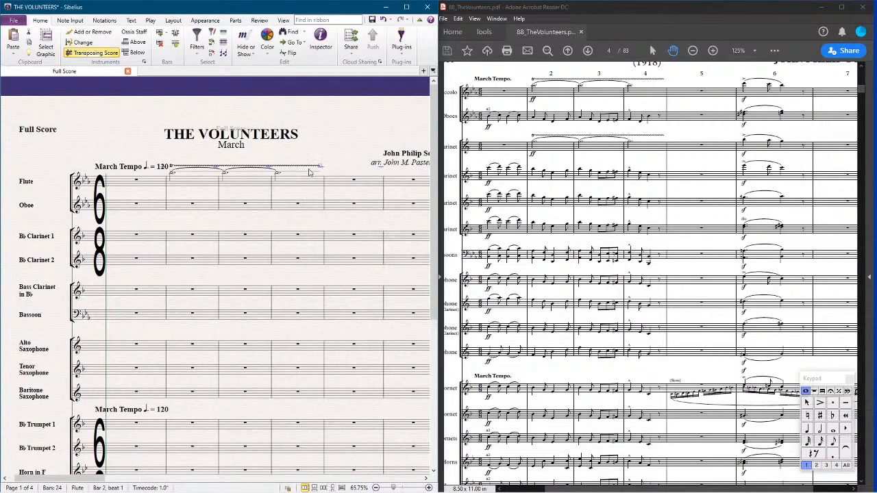
key(Escape)
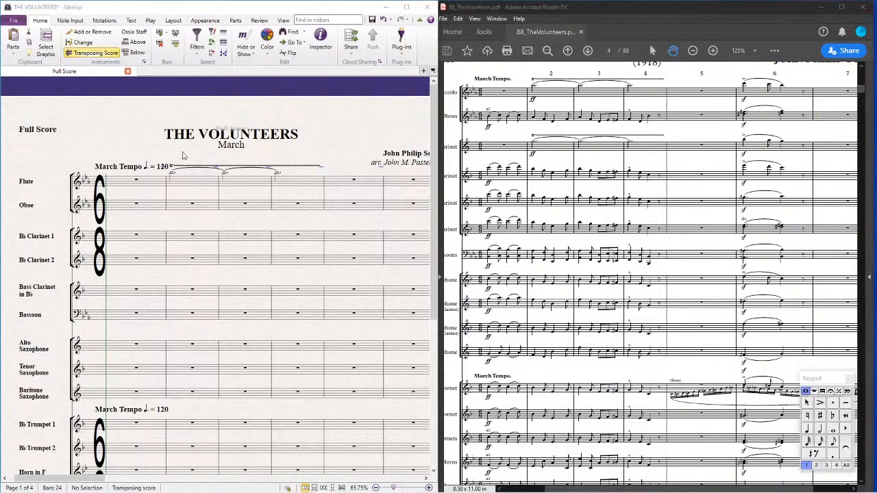
Step: Add an ff dynamic below the Flute staff at the start of bar 2 and save the score
click(197, 183)
key(ctrl+e)
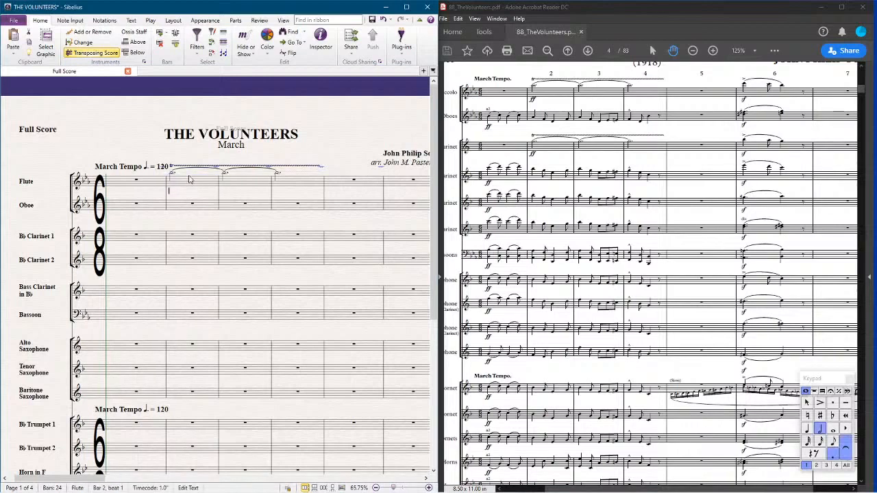
text(ff)
key(Escape)
key(Escape)
key(ctrl+s)
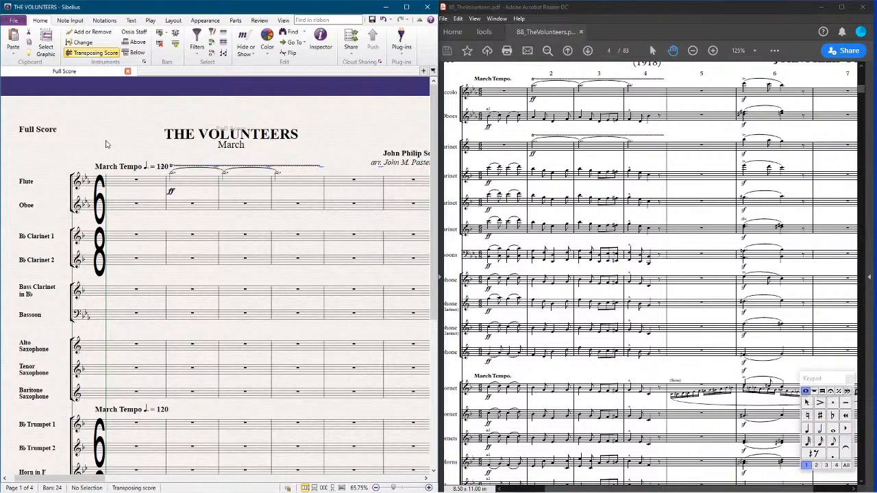
Step: Enter bar 1 of the Oboe as a quarter B♭4, an eighth C5, a quarter B♭4 and an eighth C5
drag(112, 122, 161, 122)
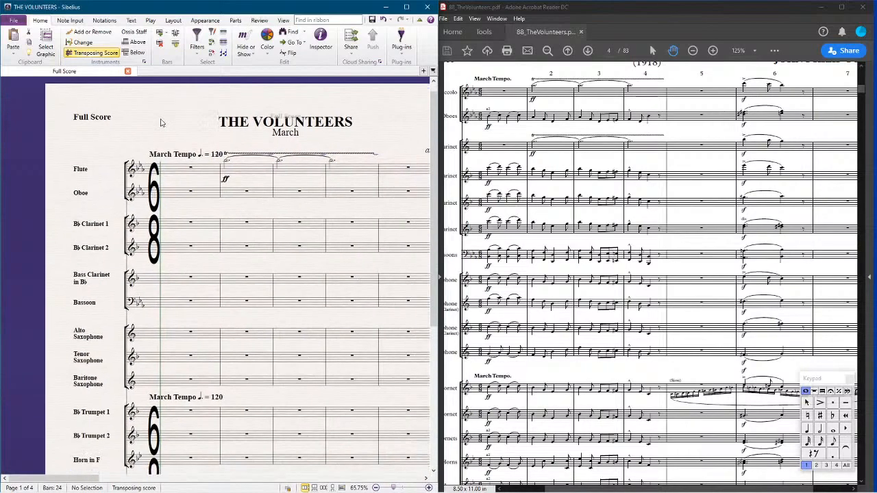
key(ctrl+equal)
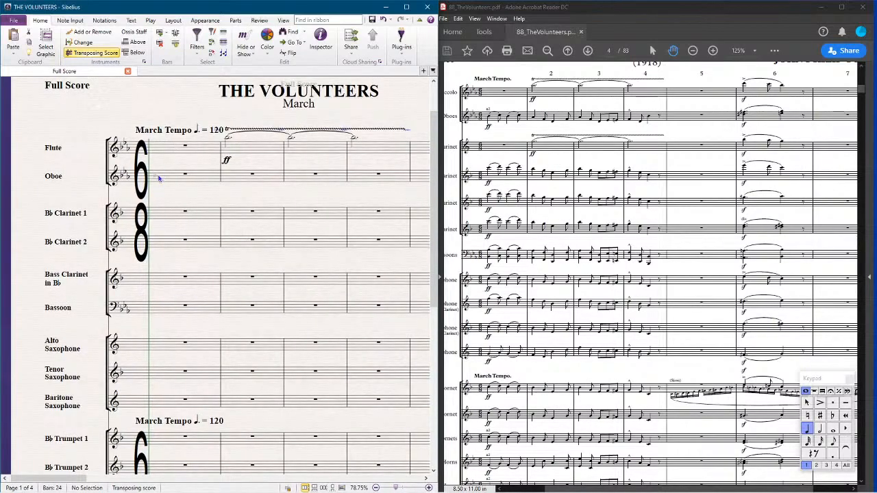
key(n)
click(158, 177)
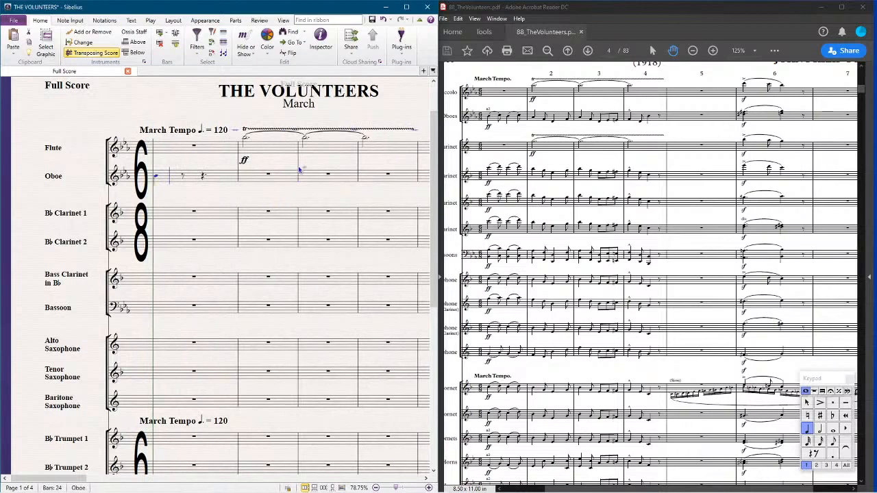
key(c)
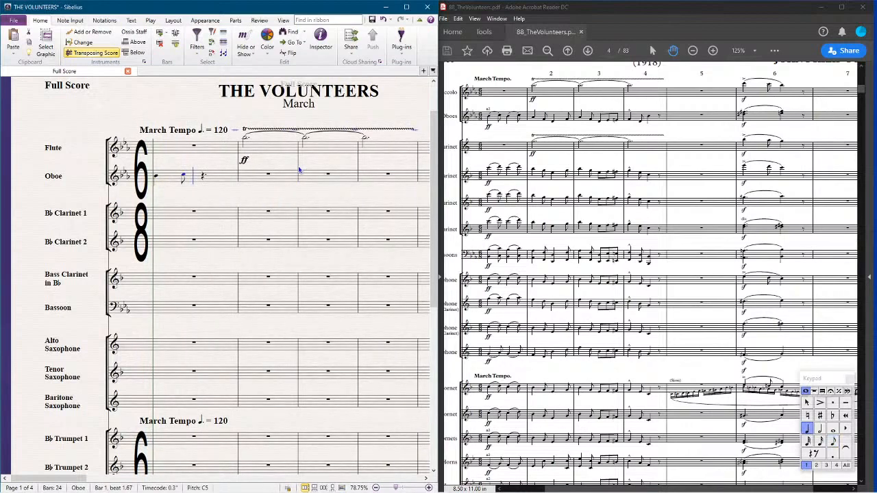
key(b)
key(c)
Step: Fill bar 2 of the Oboe with a quarter, eighth, quarter, eighth figure starting on A♭4, matching the PDF score
key(a)
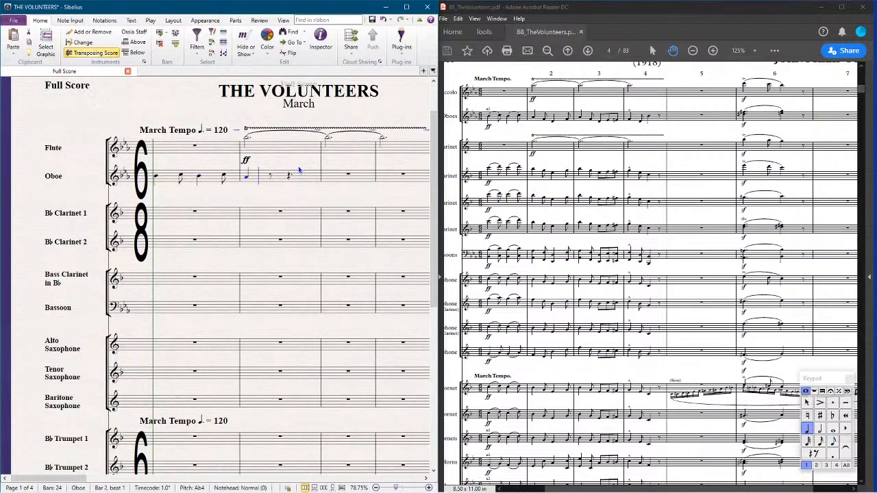
key(3)
key(f)
key(4)
key(e)
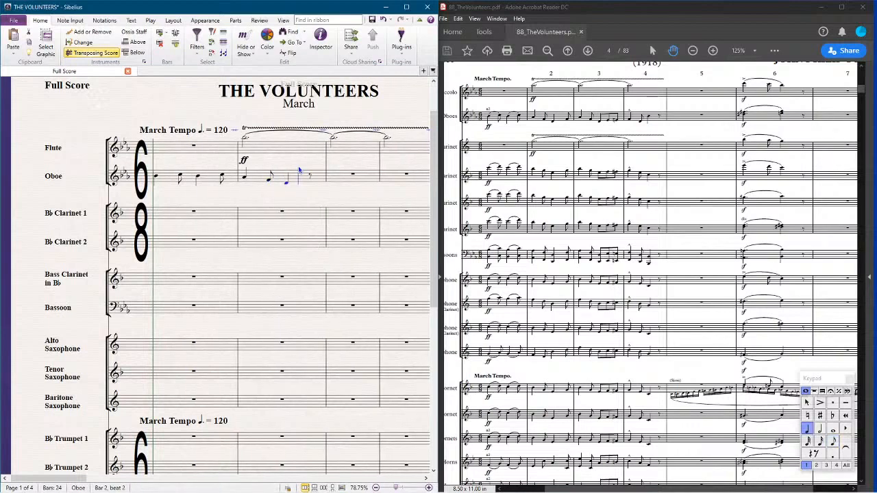
key(3)
key(g)
Step: Fill bar 3 of the Oboe with a quarter note and four eighth notes, ending on E♮4, as in the PDF score
key(4)
key(f)
key(3)
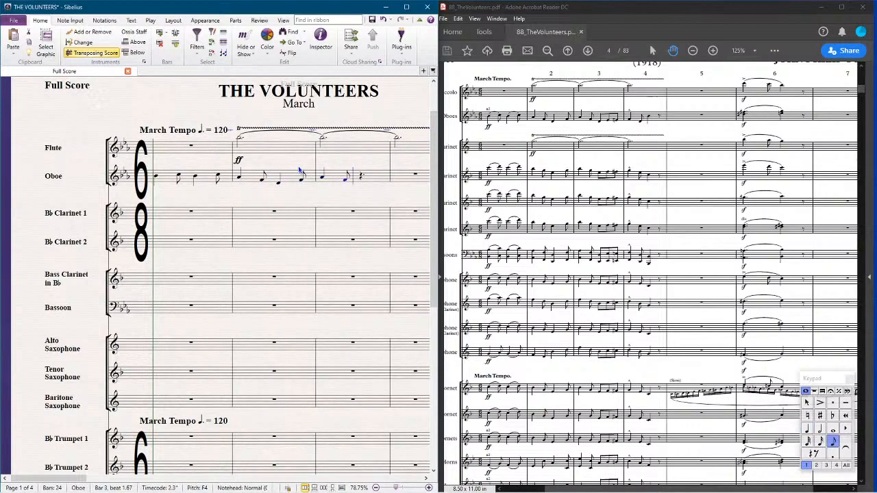
key(e)
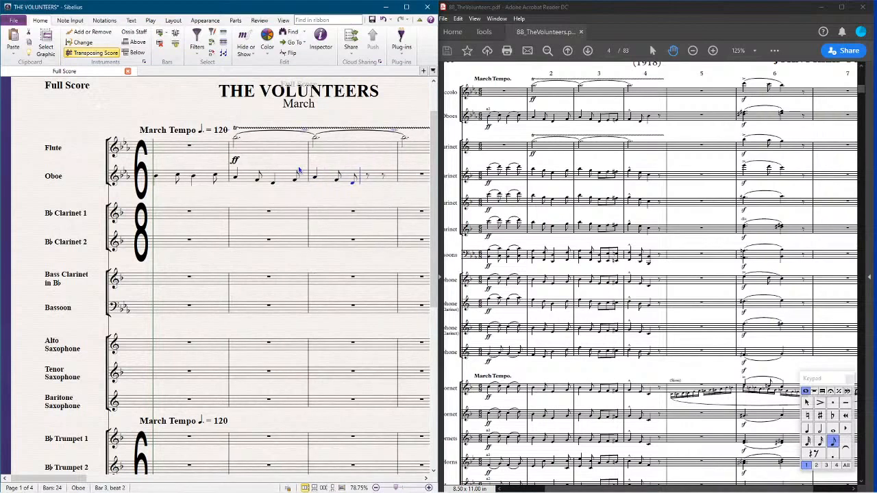
key(f)
key(7)
key(e)
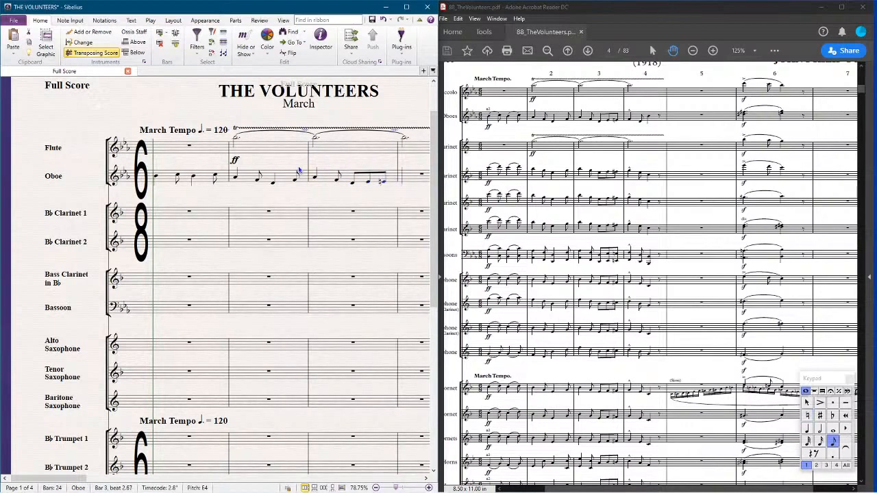
Step: Enter a quarter F4, a lower eighth note and a quarter B♭4 in bar 4 of the Oboe
key(5)
key(f)
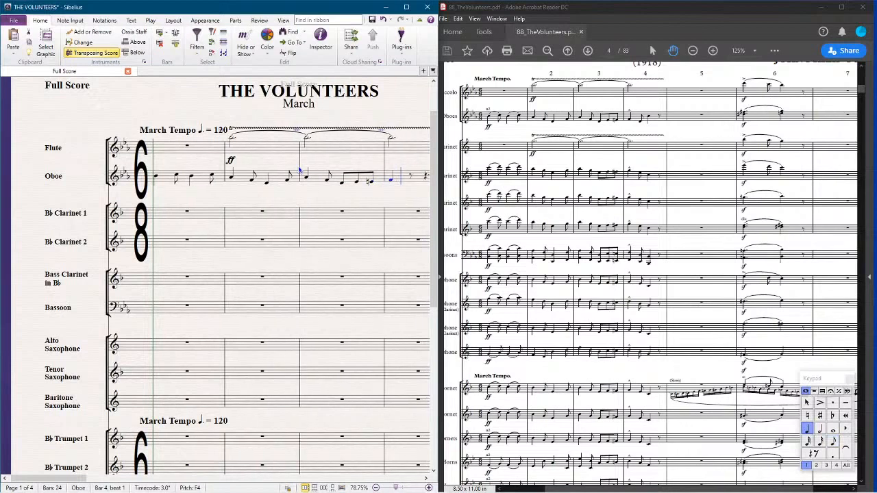
key(3)
key(f)
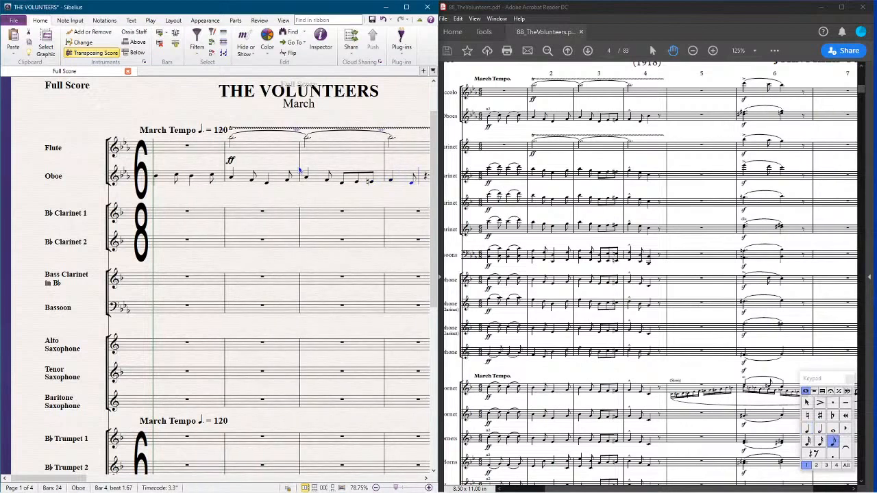
key(4)
key(b)
key(ctrl+Up)
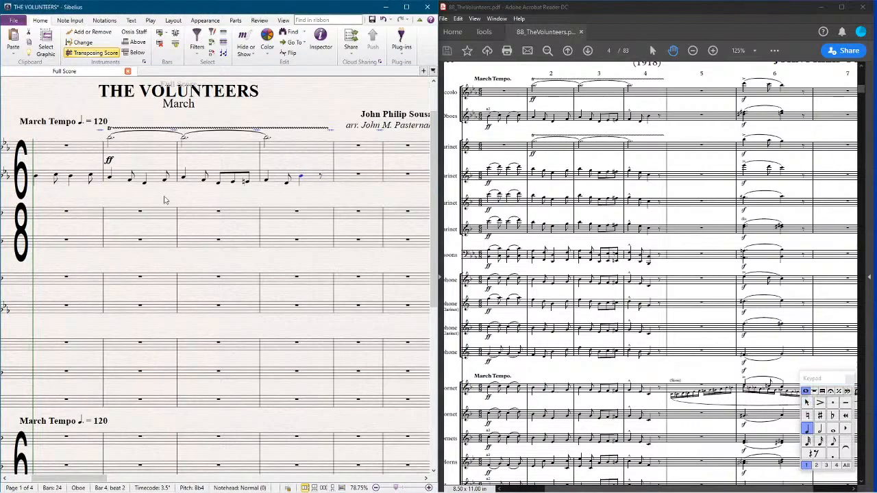
Step: Add a marcato accent to the first Oboe note of bar 4
click(267, 181)
click(830, 392)
click(822, 415)
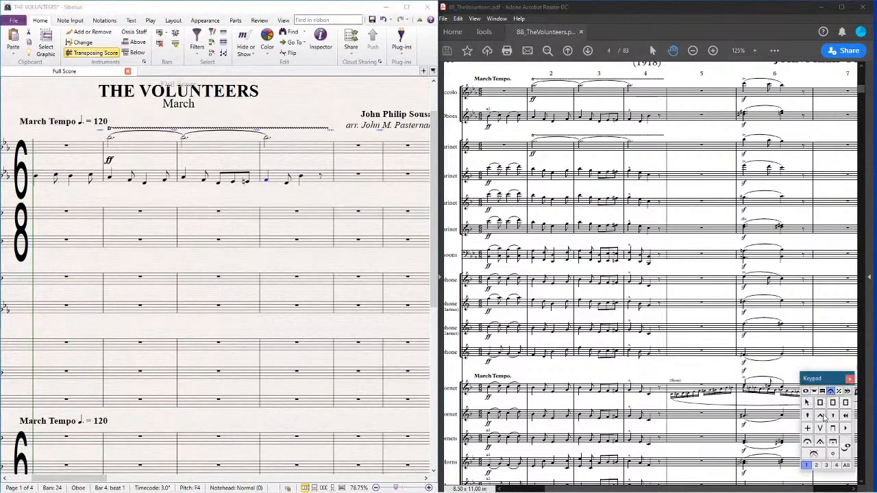
Step: Add an ff dynamic below the Oboe staff at the start of bar 1
click(40, 179)
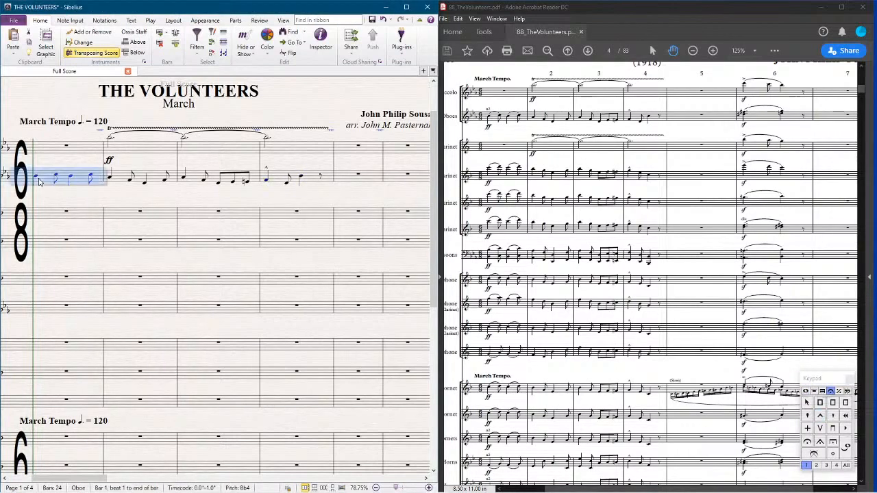
key(ctrl+e)
key(ctrl+f)
key(ctrl+f)
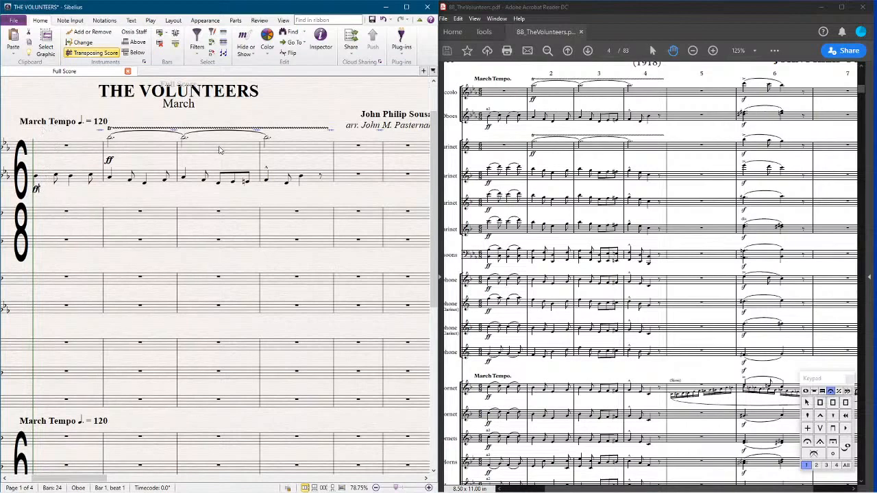
Step: Slur each quarter-eighth pair in bar 1 of the Oboe and save the score
click(38, 177)
key(s)
key(space)
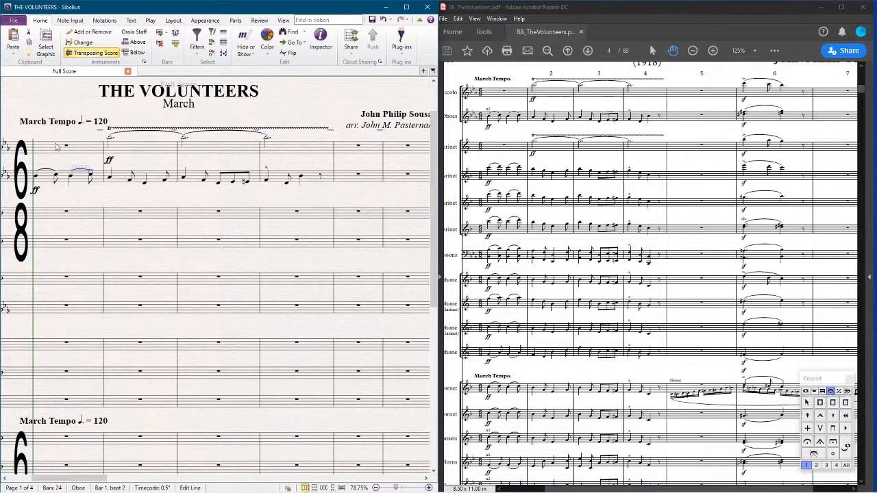
key(Escape)
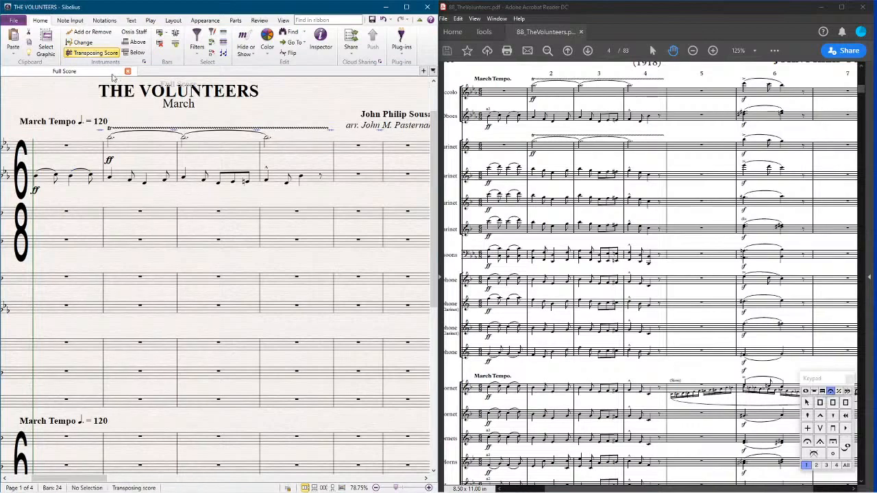
Step: Open the Inspector for the Flute's trill line and examine its playback interval options
key(ctrl+minus)
key(ctrl+minus)
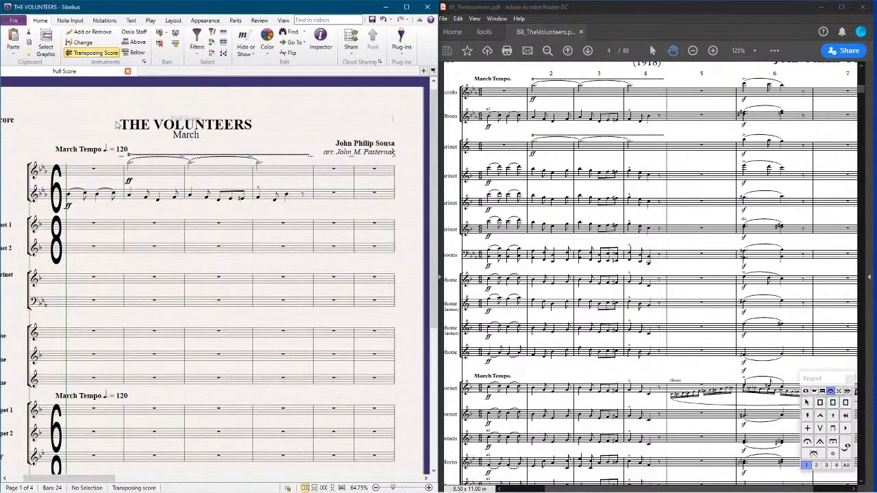
click(320, 45)
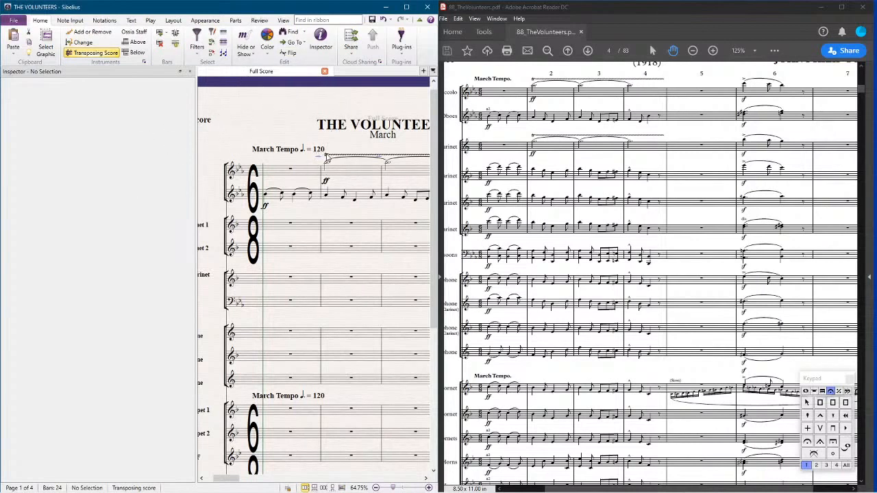
click(328, 157)
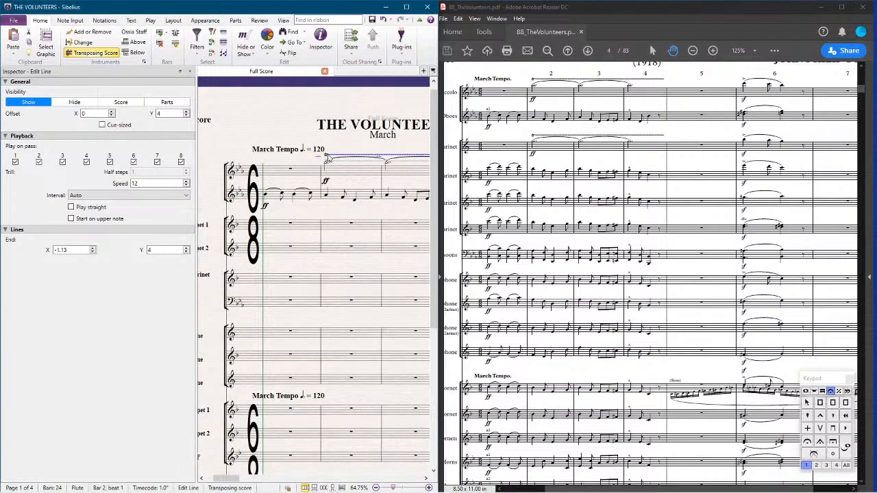
click(77, 197)
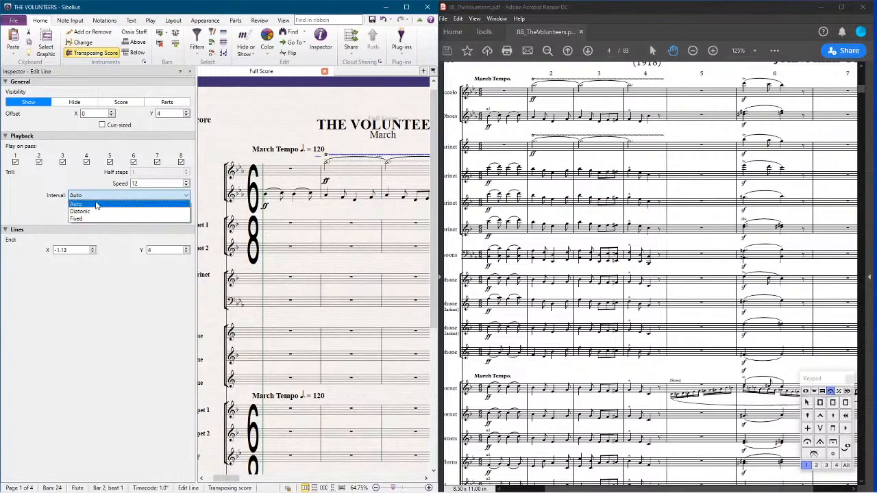
click(60, 181)
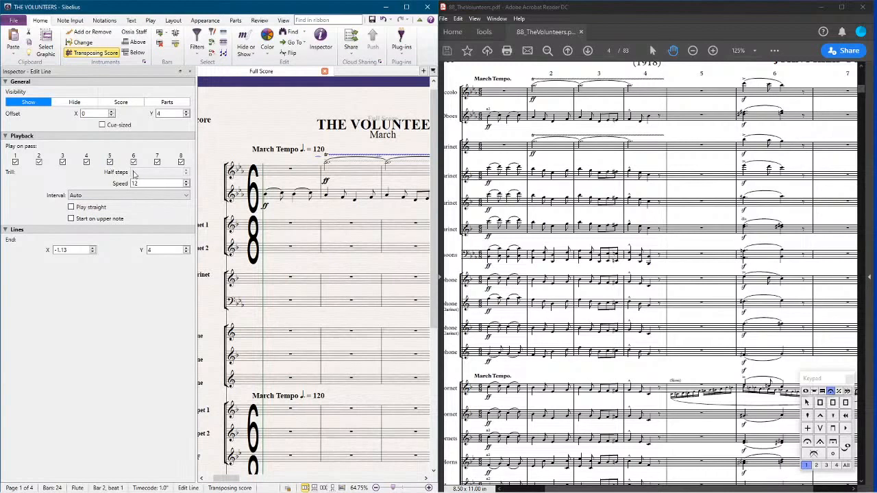
Step: Try the Diatonic and Fixed playback intervals for the Flute's trill, and set the interval back to Auto
click(133, 196)
click(116, 205)
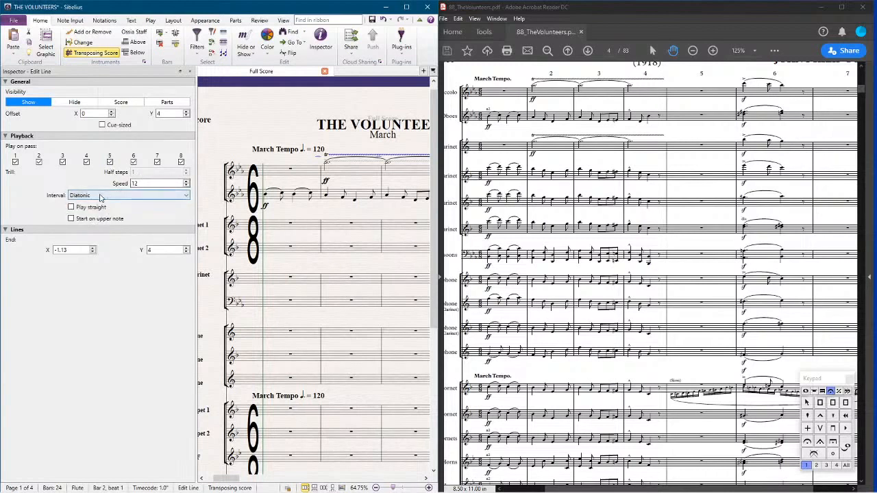
click(96, 195)
click(91, 219)
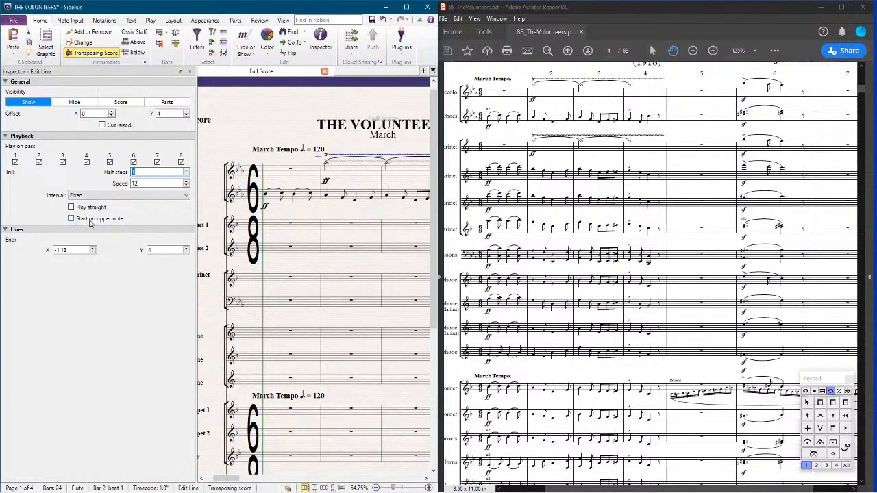
click(130, 195)
click(130, 205)
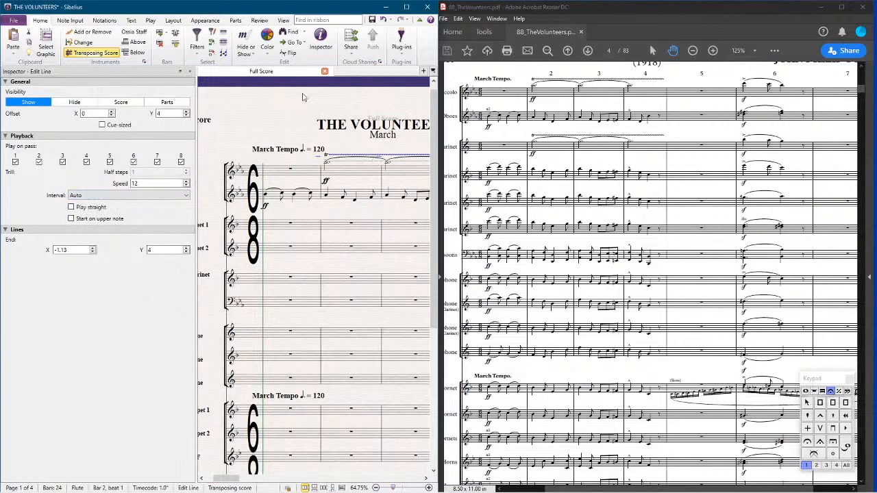
Step: Try flipping the Flute's trill line and the tie in bar 2
scroll(302, 100, up, 3)
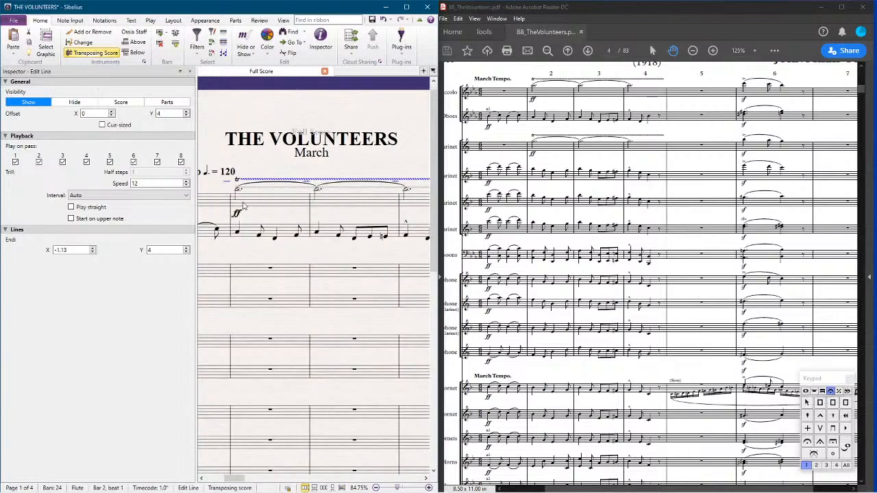
scroll(245, 205, up, 2)
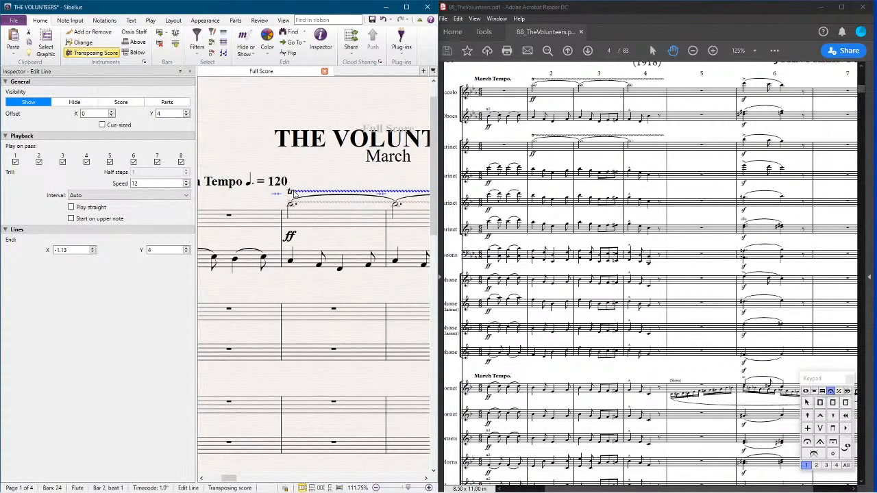
key(x)
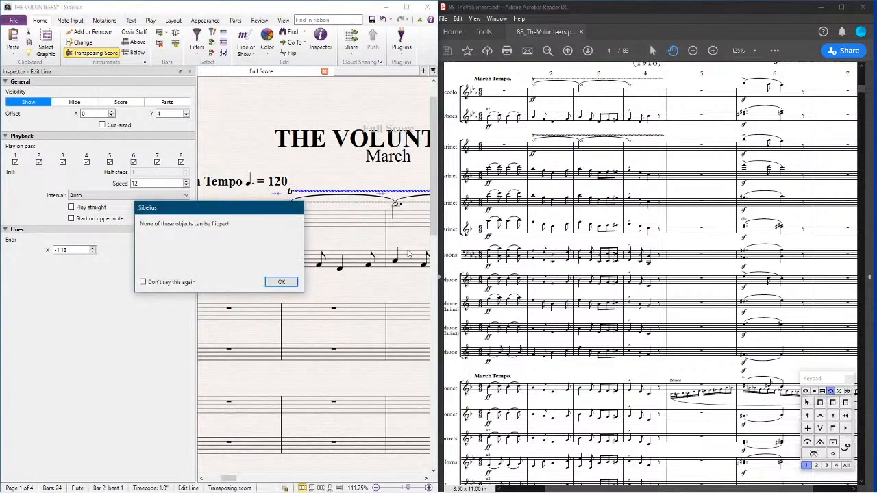
click(280, 280)
click(307, 219)
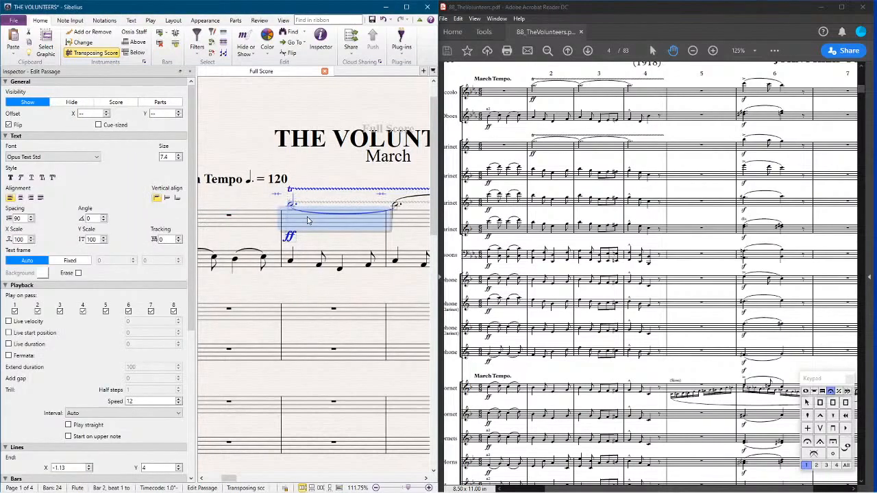
Step: Find the flat accidental in the symbols gallery and add it to bar 2 of the Flute
key(z)
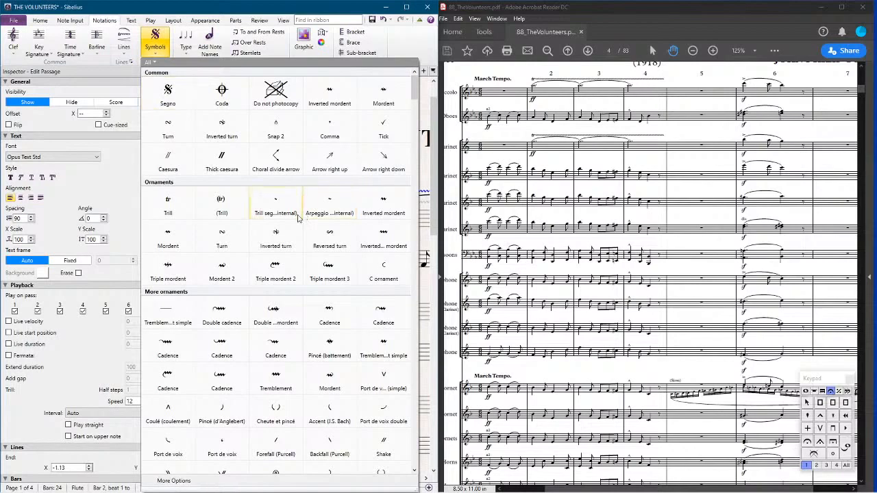
scroll(299, 218, down, 6)
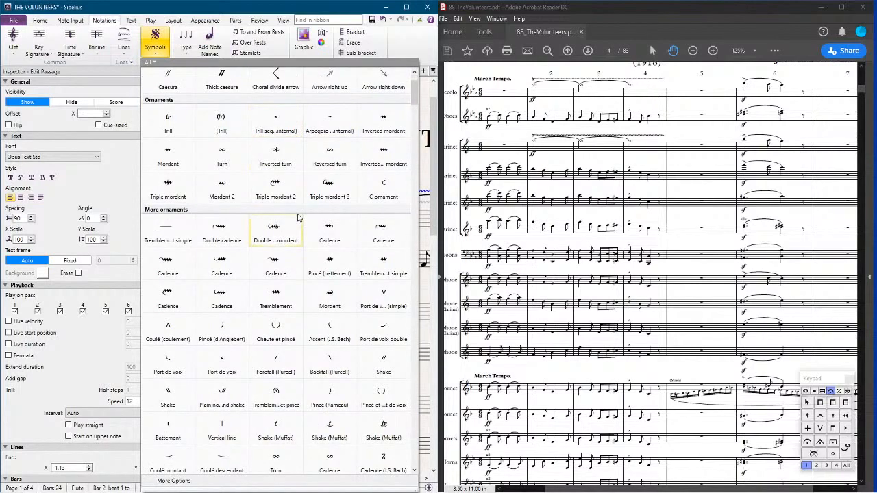
scroll(298, 218, down, 12)
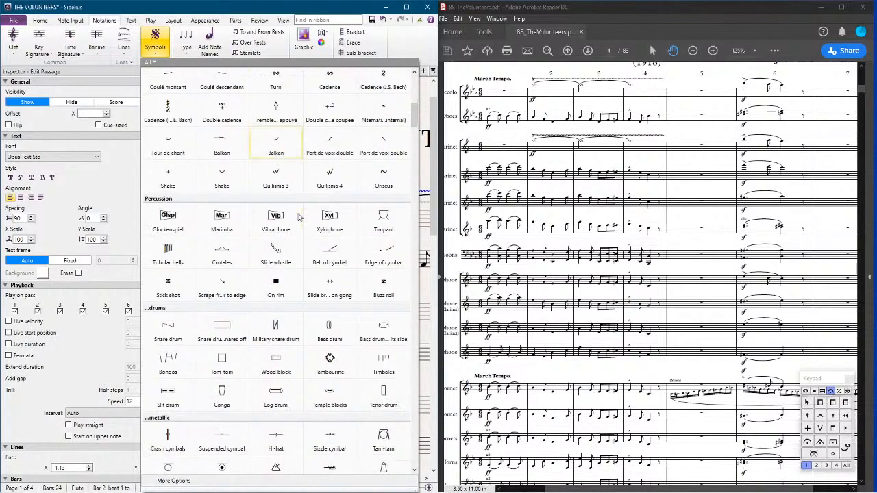
scroll(298, 217, down, 12)
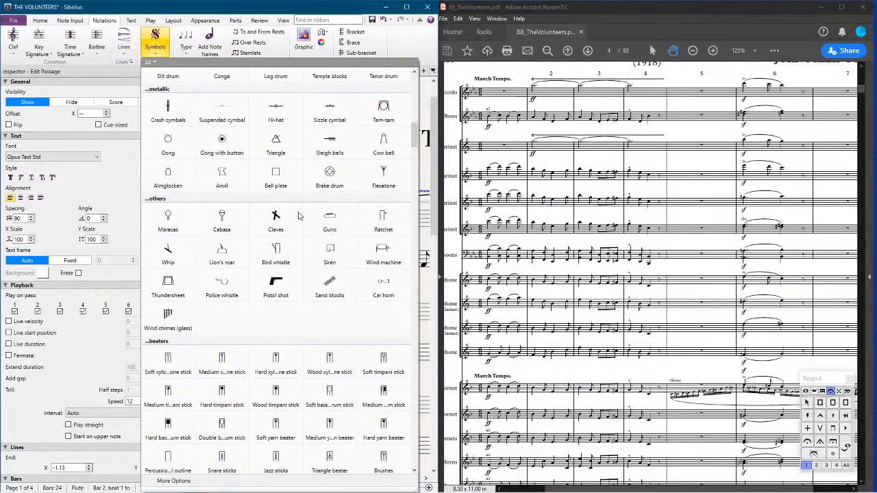
scroll(298, 216, down, 12)
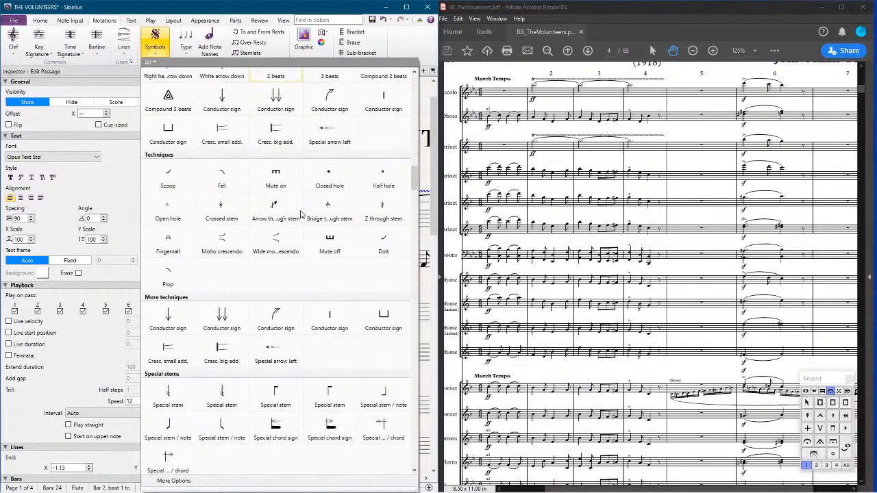
scroll(303, 213, down, 12)
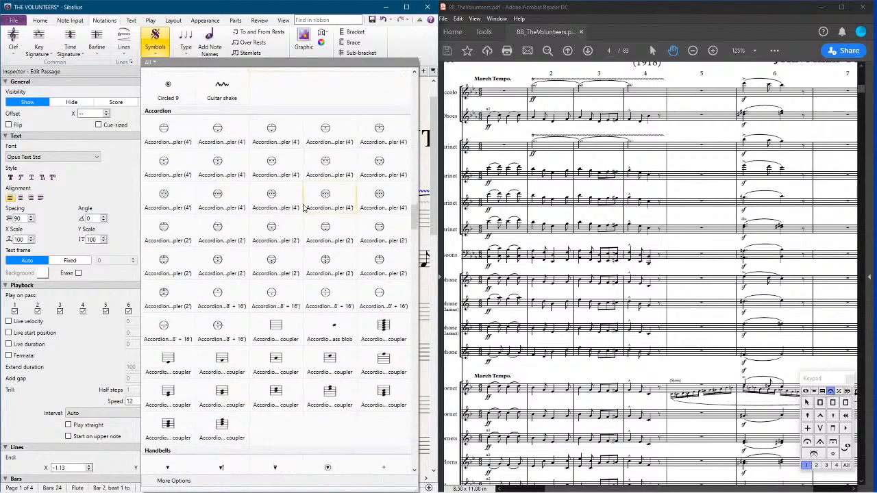
scroll(304, 209, down, 12)
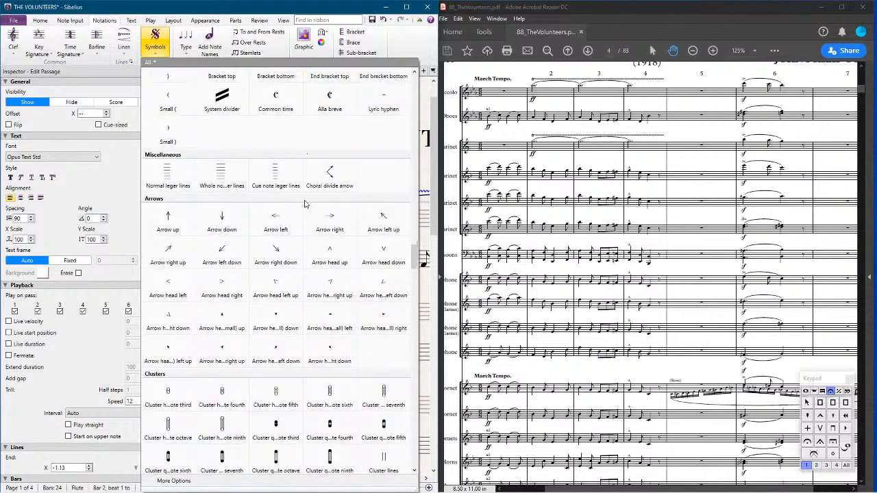
scroll(304, 199, down, 10)
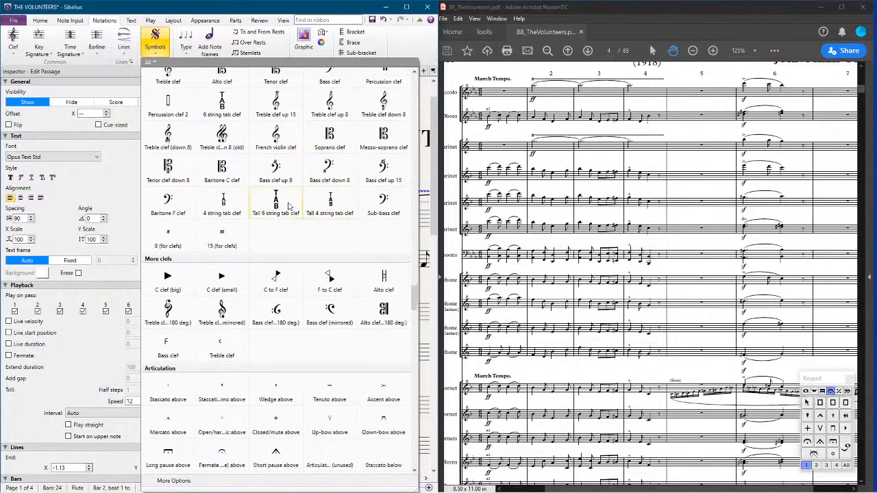
scroll(263, 264, down, 5)
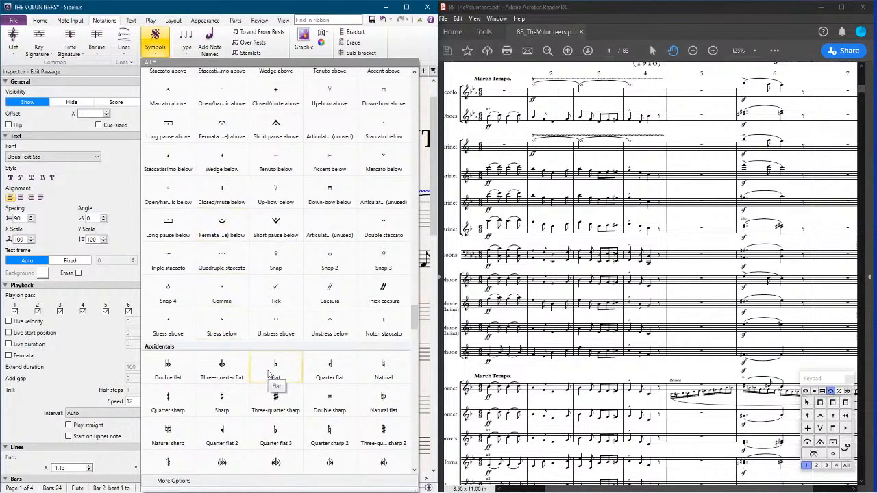
scroll(271, 374, down, 2)
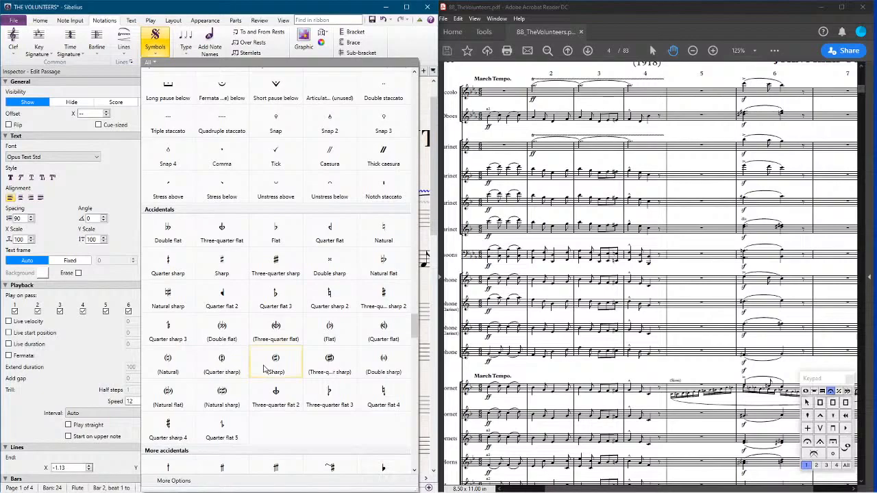
scroll(264, 368, down, 2)
scroll(263, 363, down, 10)
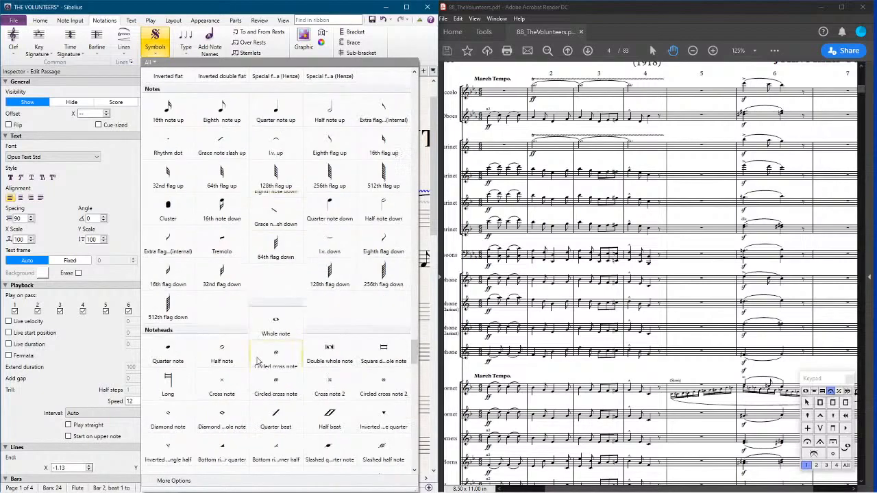
scroll(267, 356, down, 10)
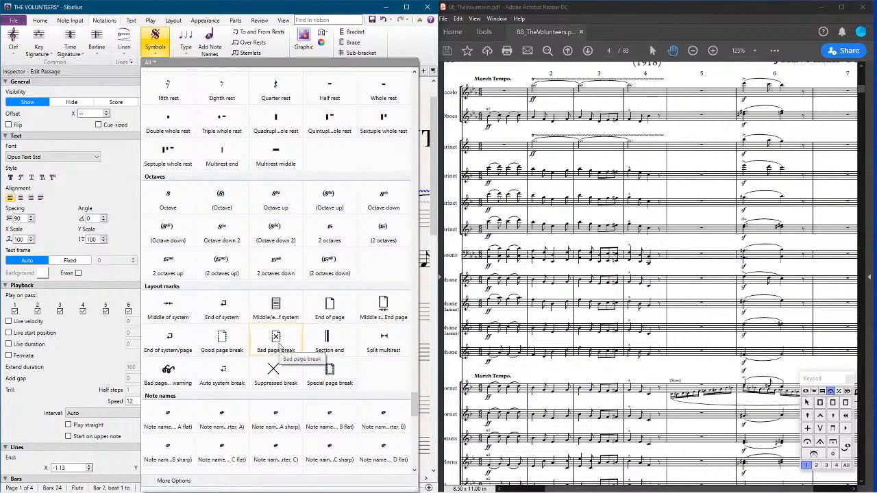
scroll(278, 347, down, 8)
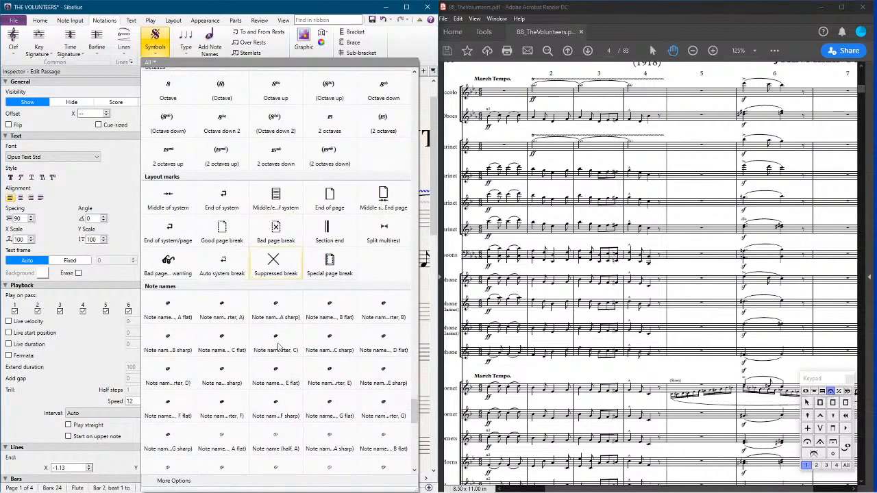
scroll(276, 364, up, 8)
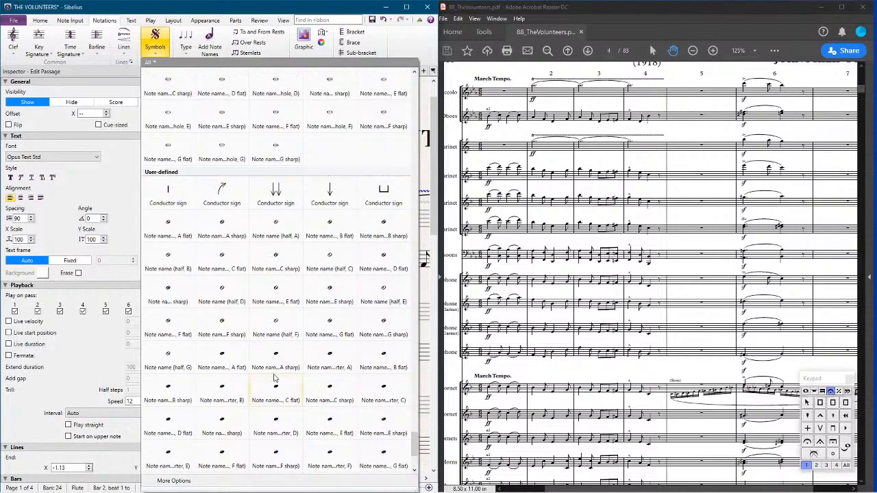
scroll(272, 382, up, 10)
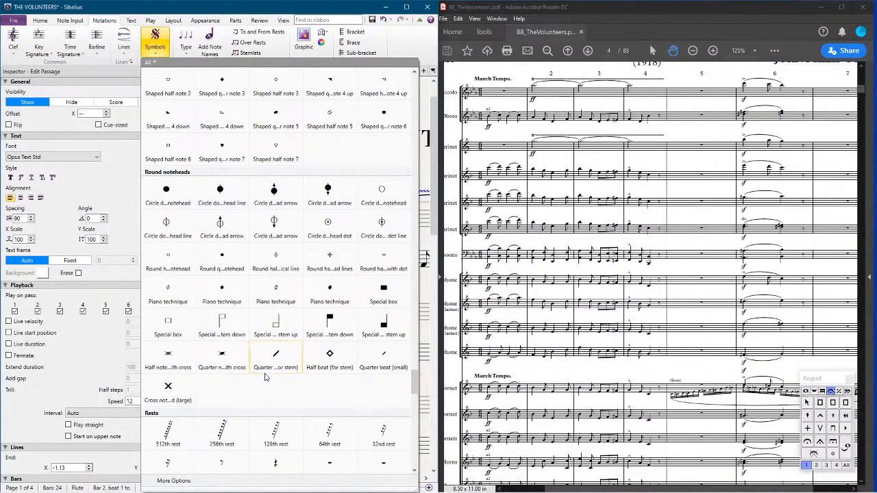
scroll(266, 377, up, 2)
scroll(250, 373, up, 5)
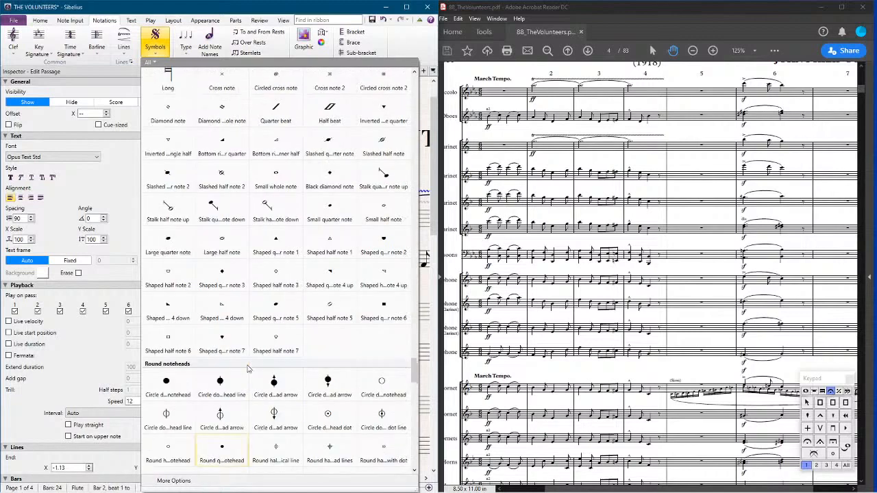
scroll(253, 348, up, 9)
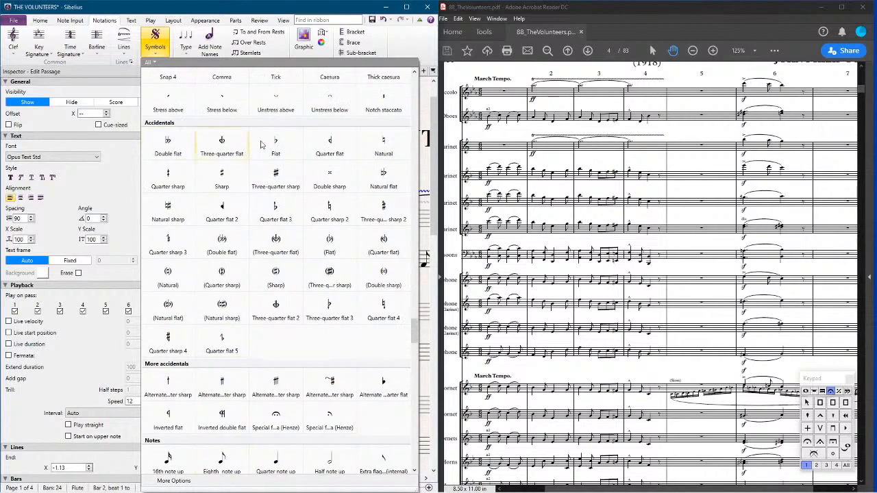
click(286, 157)
click(282, 212)
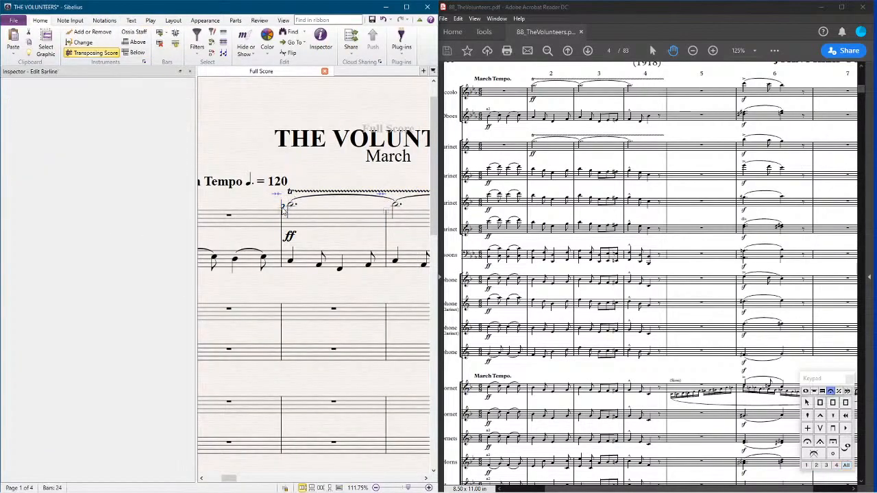
Step: Move the flat symbol above the Flute's trill line in bar 2 and make it cue-sized
click(291, 191)
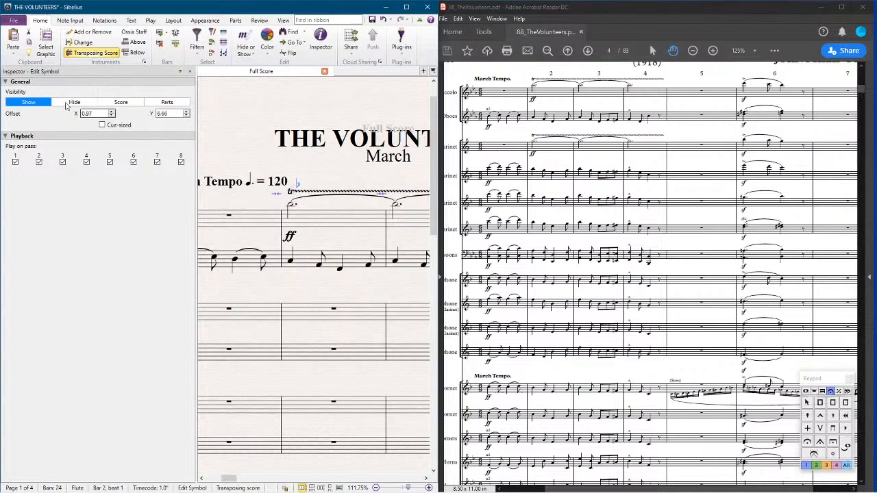
click(110, 127)
click(295, 183)
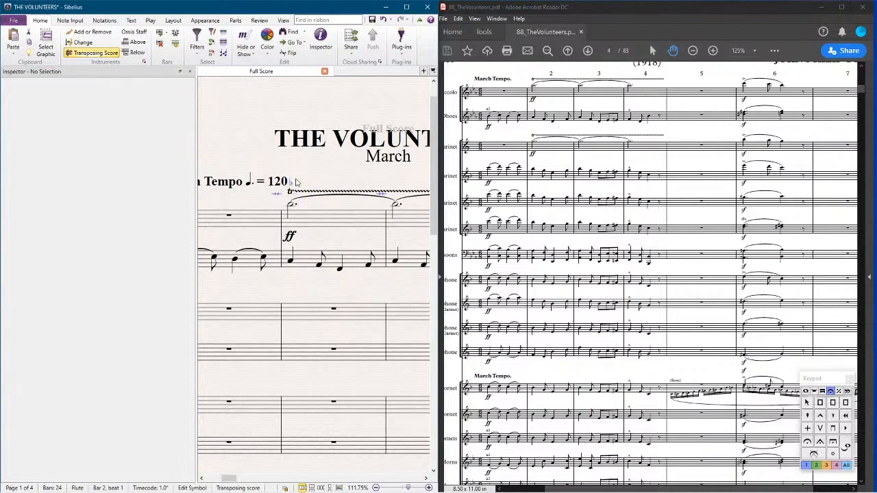
click(297, 187)
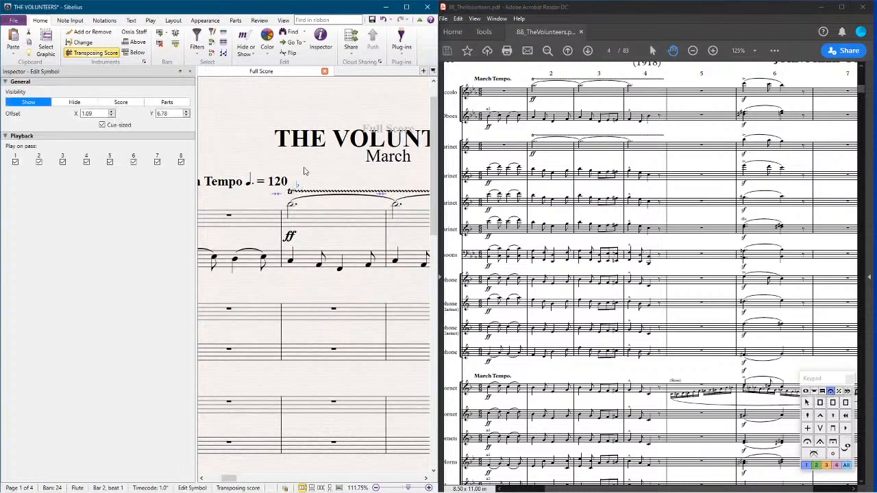
click(312, 187)
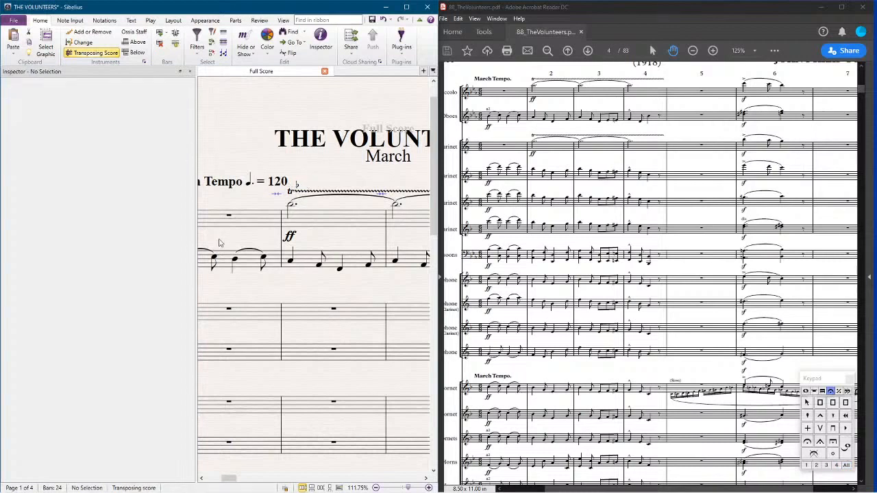
Step: Remove the flat symbol above the Flute's trill line
click(299, 190)
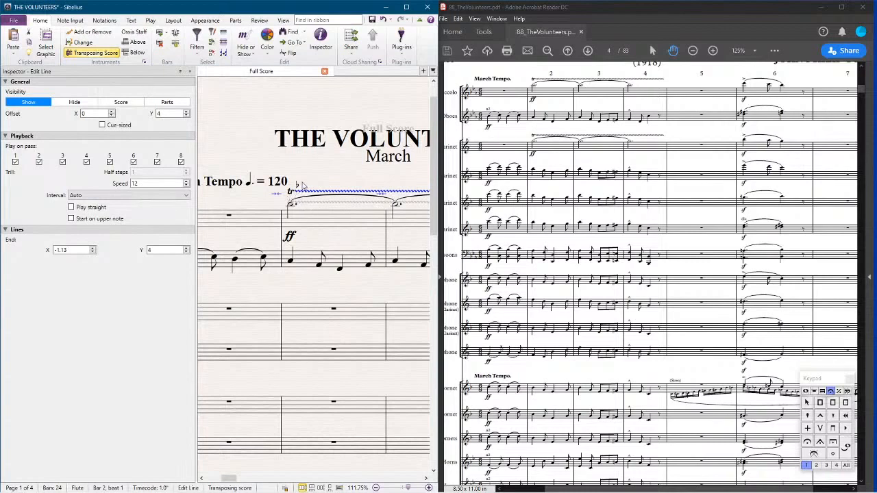
key(Left)
key(Escape)
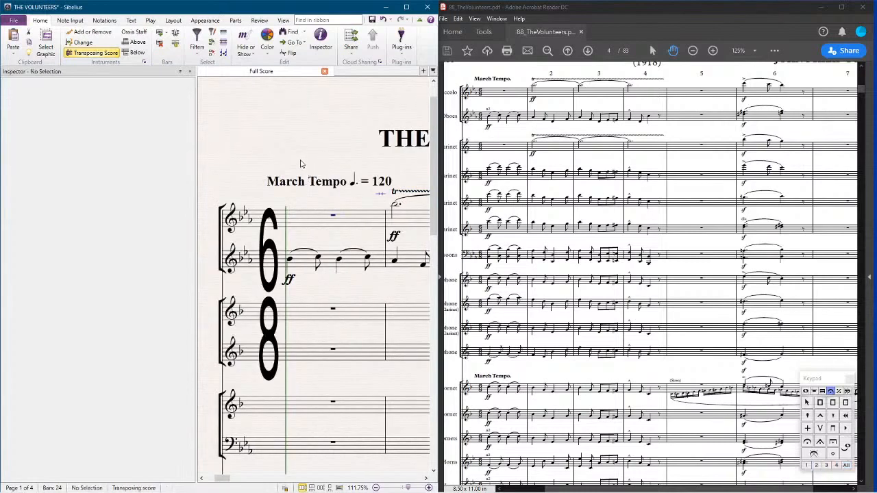
Step: Copy bars 1 to 4 of the Oboe into the B♭ Clarinet 1 staff, starting at bar 1
scroll(298, 158, down, 3)
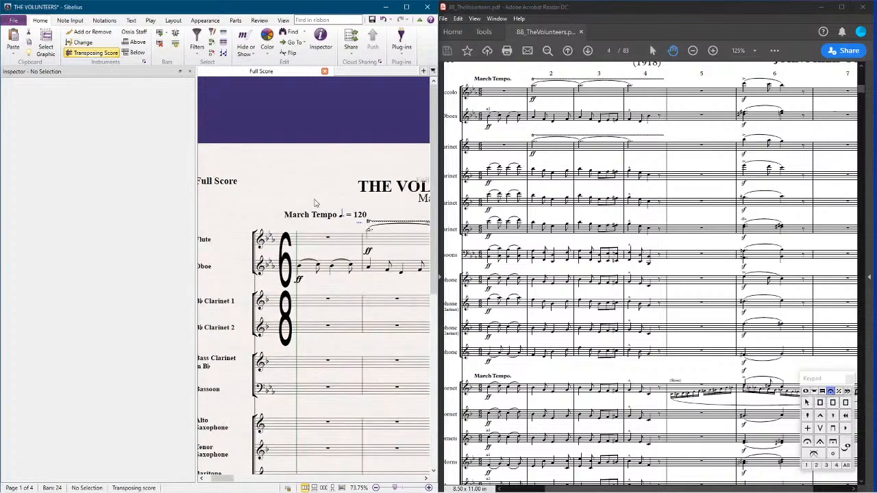
click(309, 276)
scroll(308, 274, right, 5)
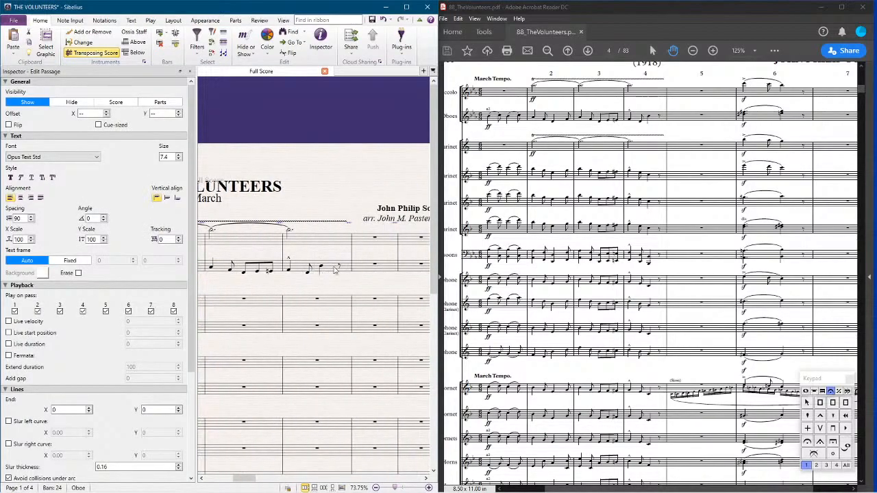
shift+click(335, 270)
scroll(335, 269, left, 5)
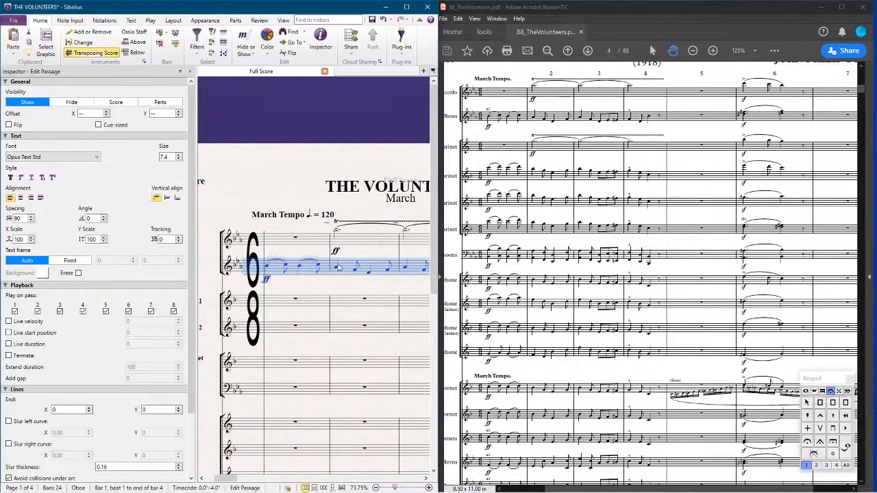
click(279, 308)
key(ctrl+v)
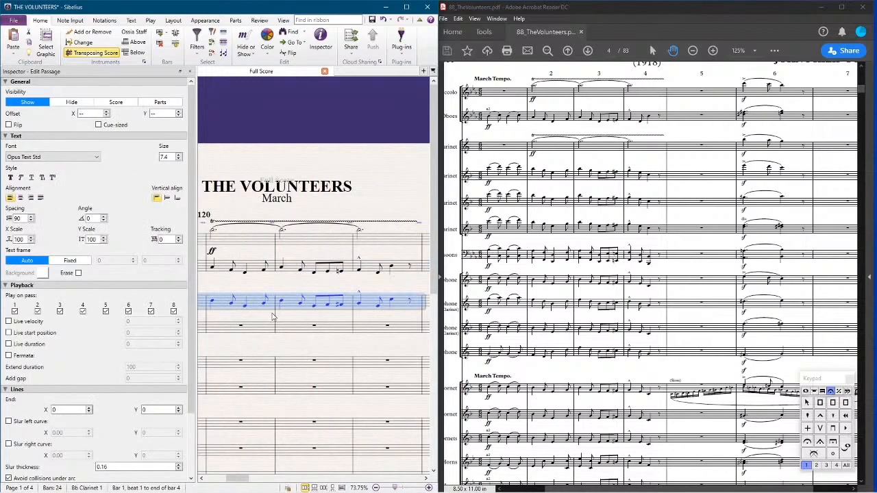
Step: Transpose the last note of bar 4 in B♭ Clarinet 1 down by a perfect octave
click(393, 303)
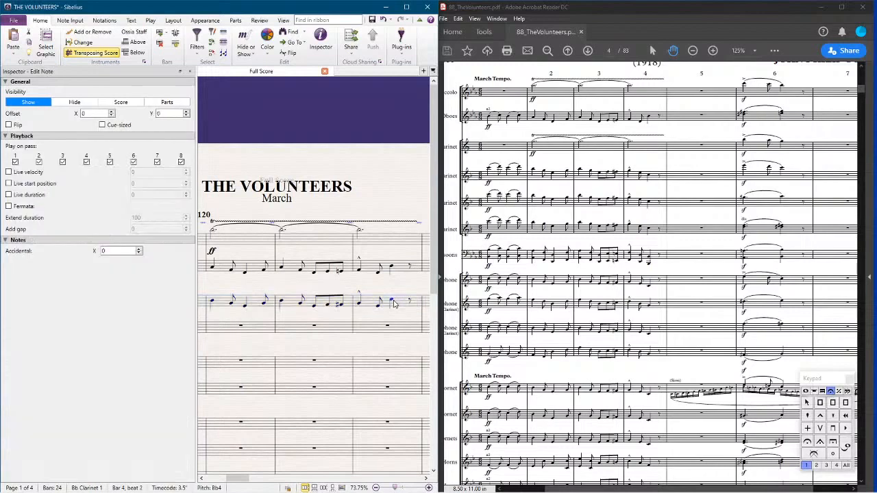
key(shift+t)
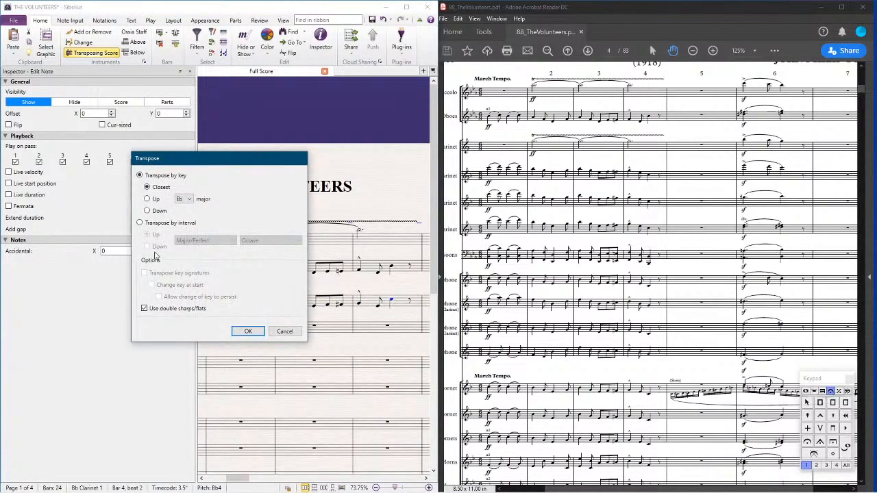
click(175, 224)
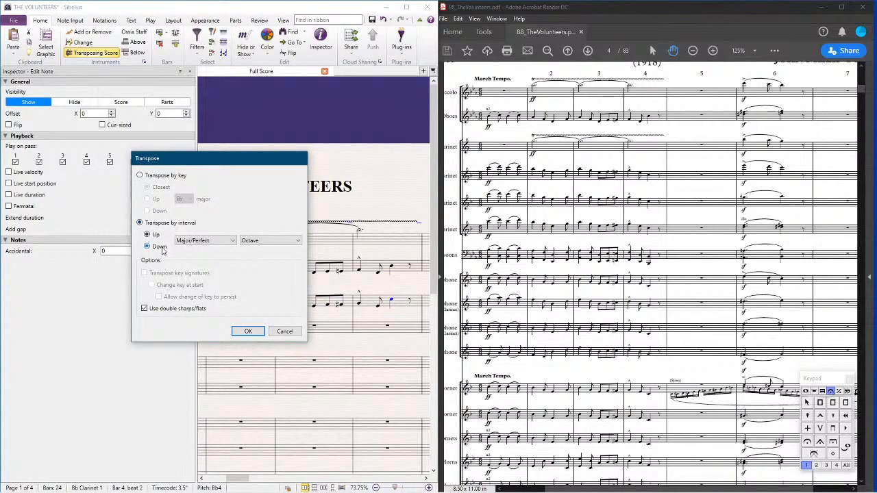
key(Return)
key(Escape)
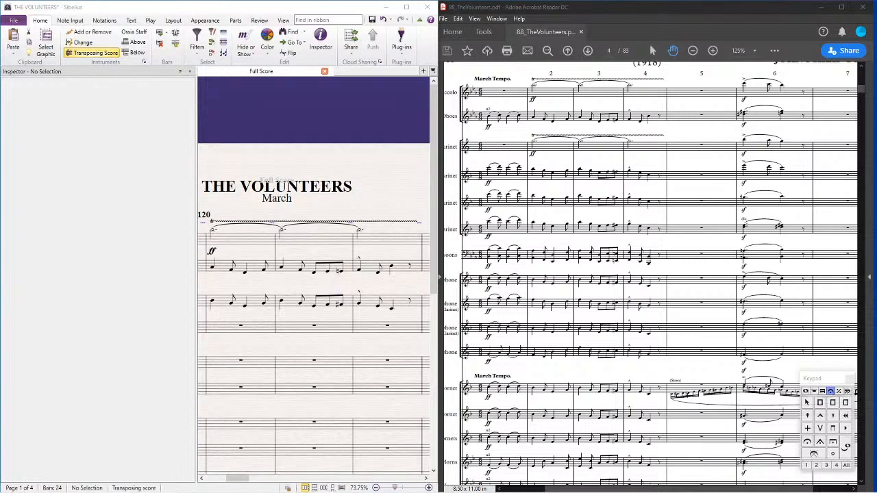
Step: Close the Inspector and copy bars 1 to 4 of B♭ Clarinet 1 into the B♭ Clarinet 2 staff, starting at bar 1
click(295, 126)
click(191, 72)
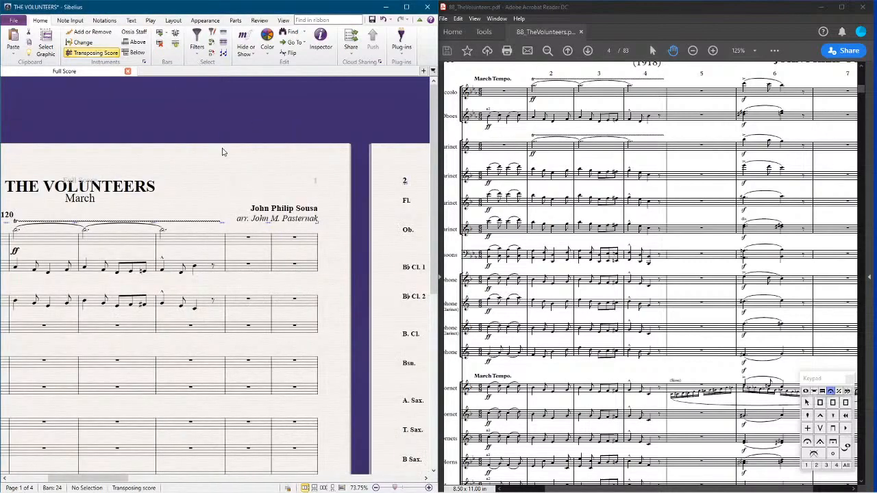
scroll(221, 152, down, 2)
drag(221, 152, 368, 159)
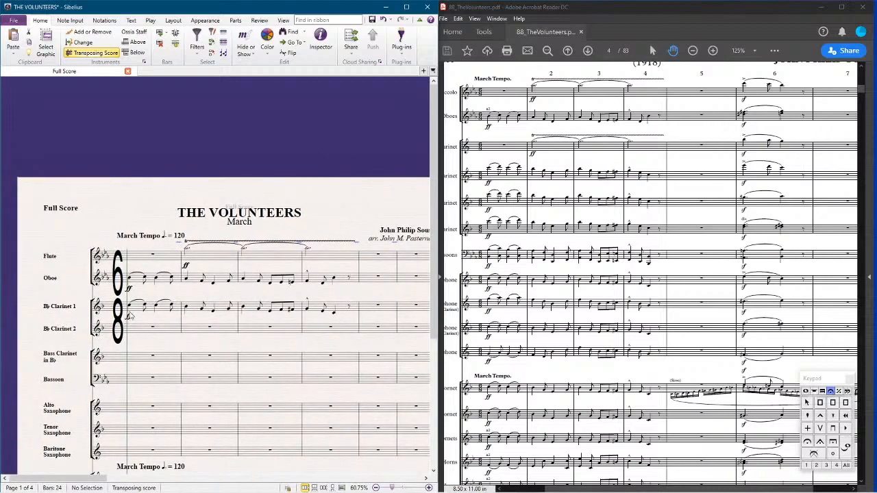
click(136, 312)
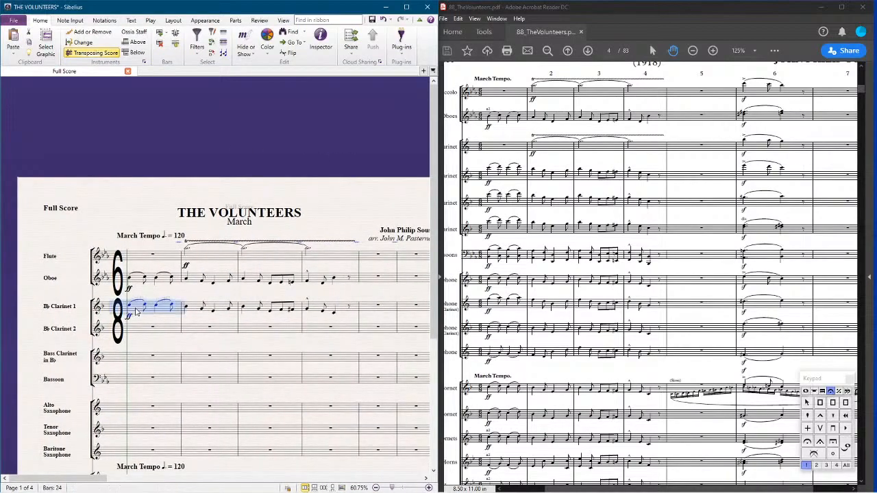
shift+click(343, 310)
alt+click(161, 329)
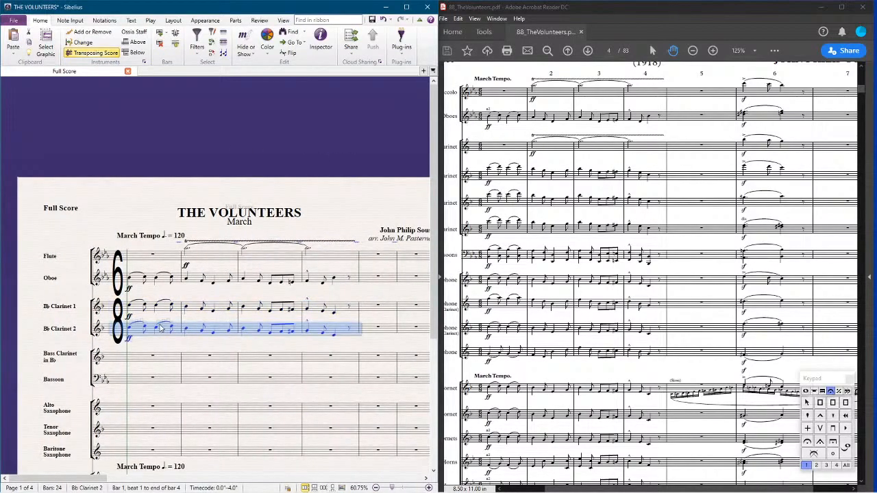
Step: Transpose bars 1 to 4 of B♭ Clarinet 2 down by a perfect octave
key(shift+t)
click(149, 245)
key(Return)
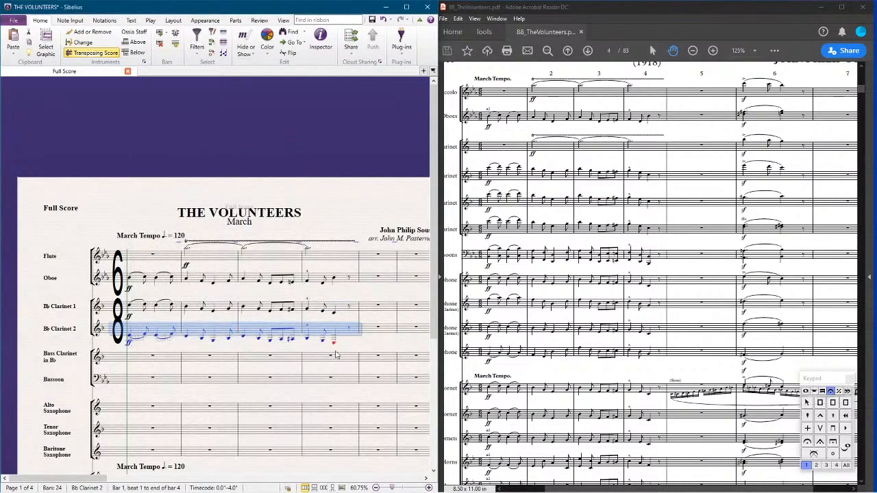
Step: Raise the last note of bar 4 in B♭ Clarinet 2 by an octave and save the score
click(334, 342)
key(shift+t)
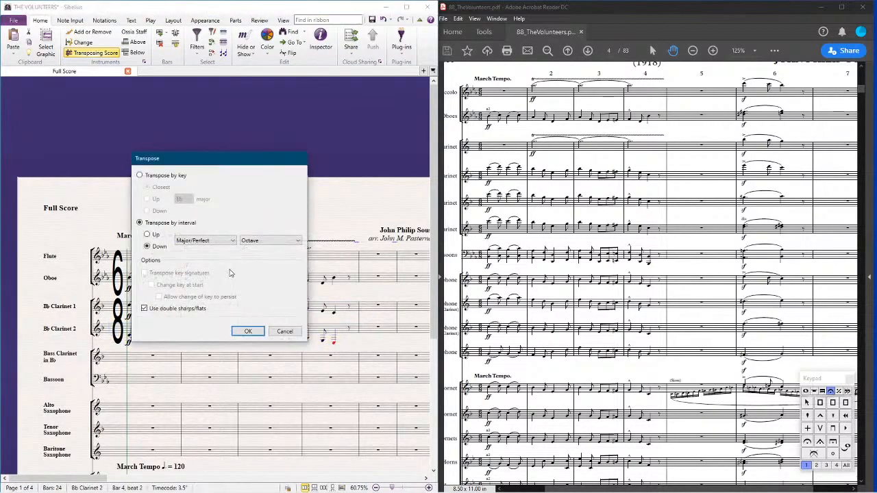
click(285, 331)
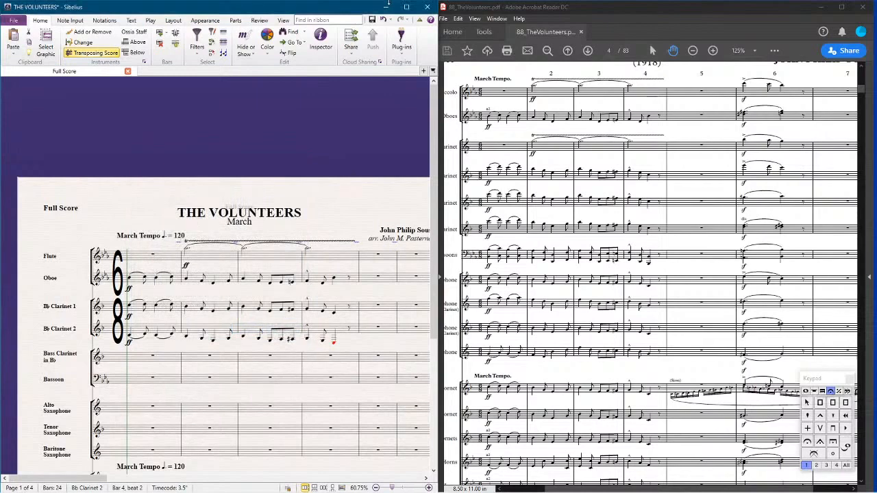
key(ctrl+Up)
click(221, 152)
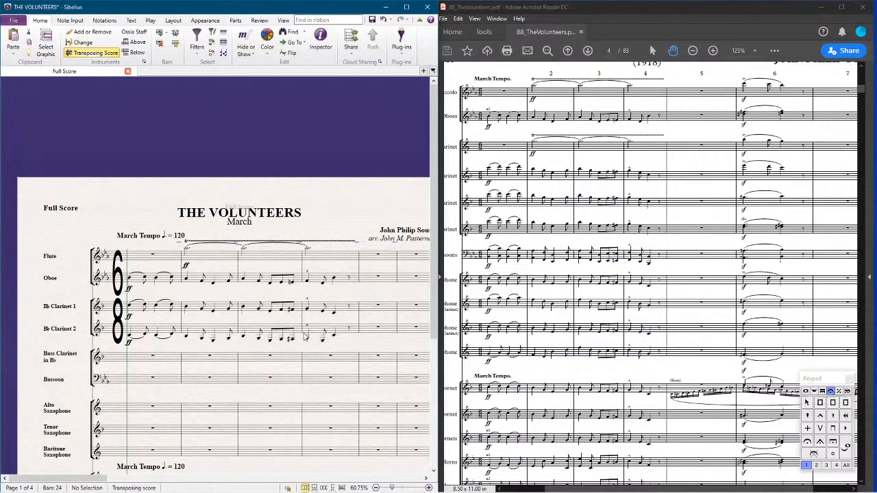
key(ctrl+s)
Step: Review the march's historical background and editorial notes in the PDF, and return to the first page of the full score
scroll(546, 248, up, 10)
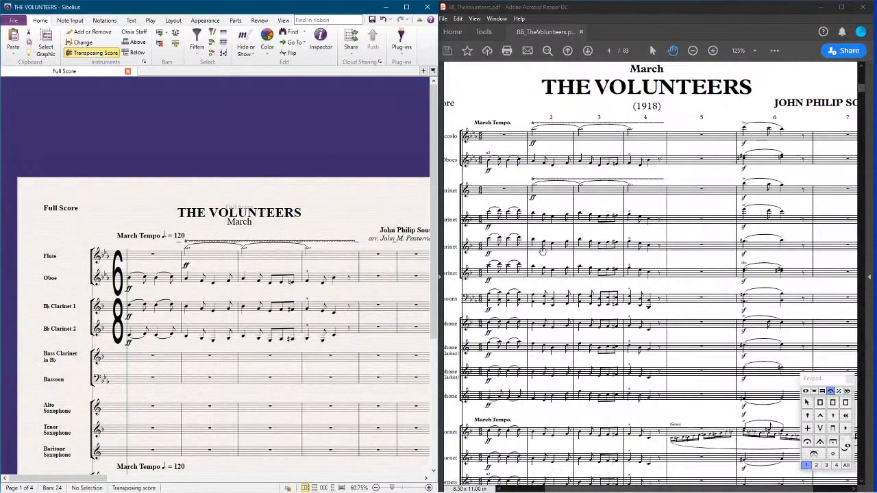
scroll(546, 248, up, 12)
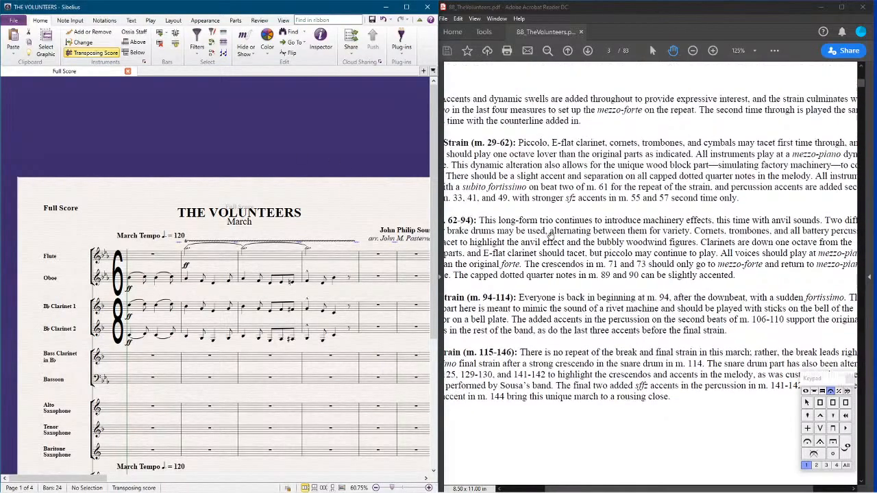
scroll(551, 235, up, 6)
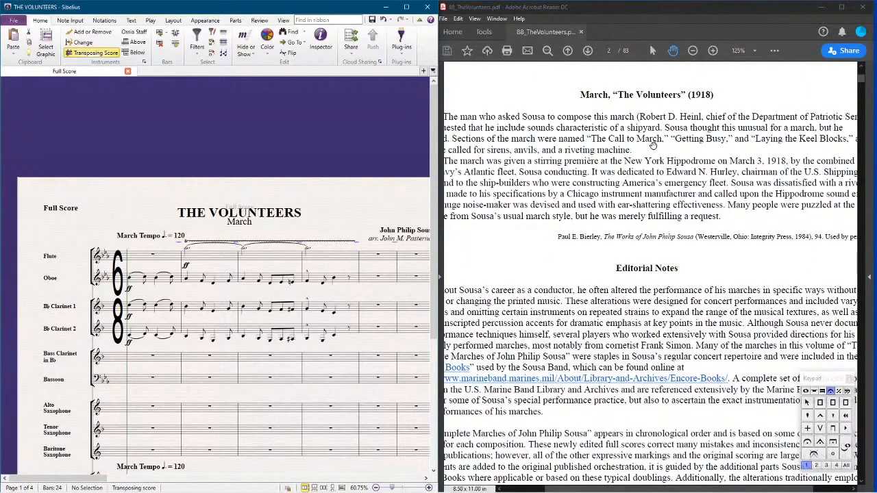
click(801, 127)
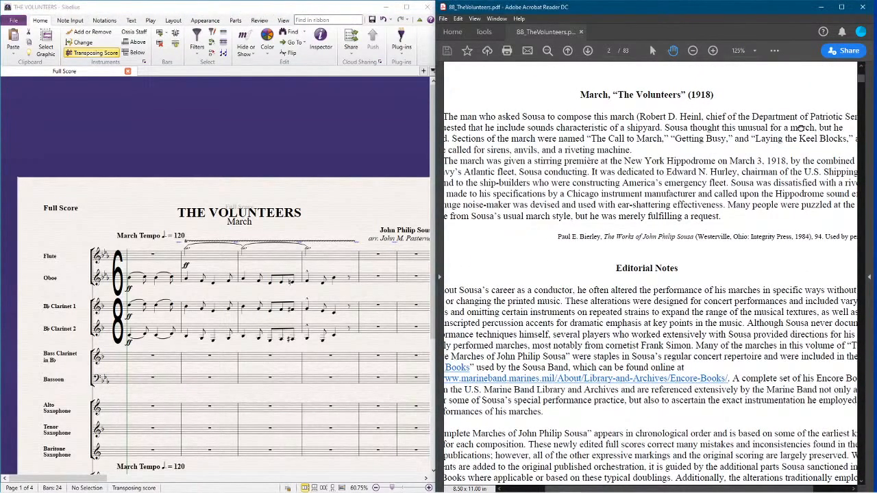
mouse_move(800, 127)
mouse_down()
mouse_move(753, 125)
mouse_move(803, 130)
mouse_up()
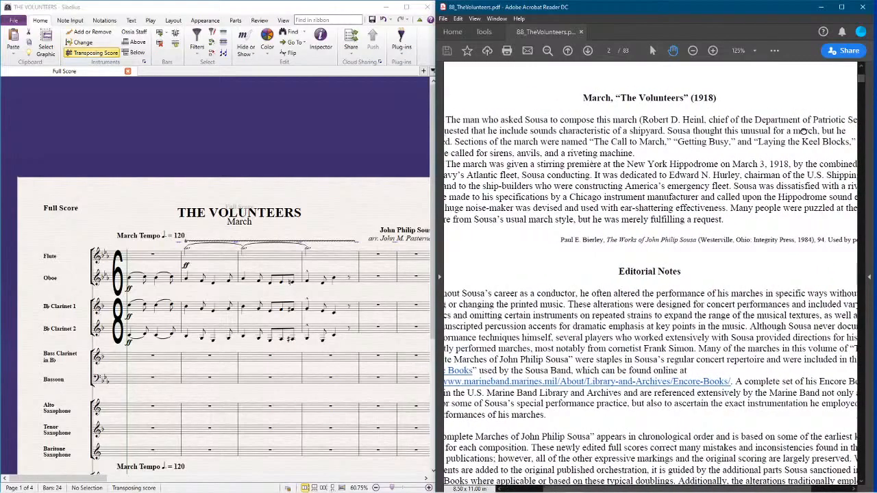
drag(471, 166, 477, 164)
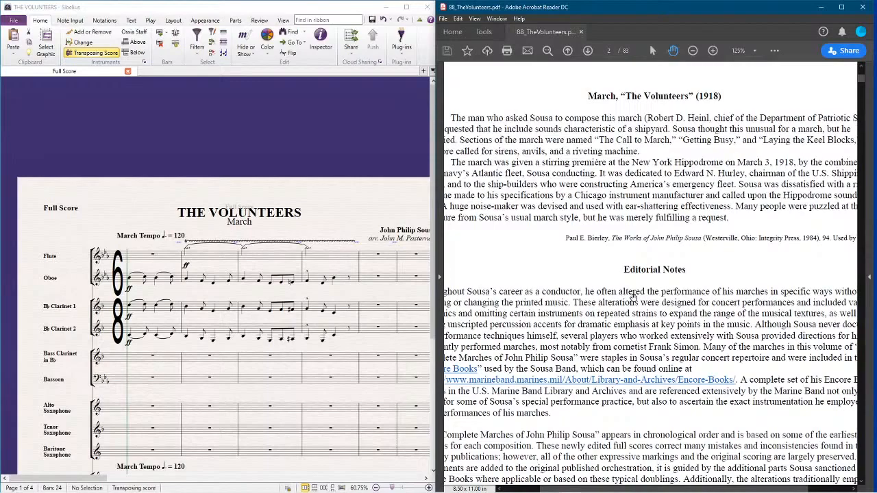
scroll(655, 388, down, 5)
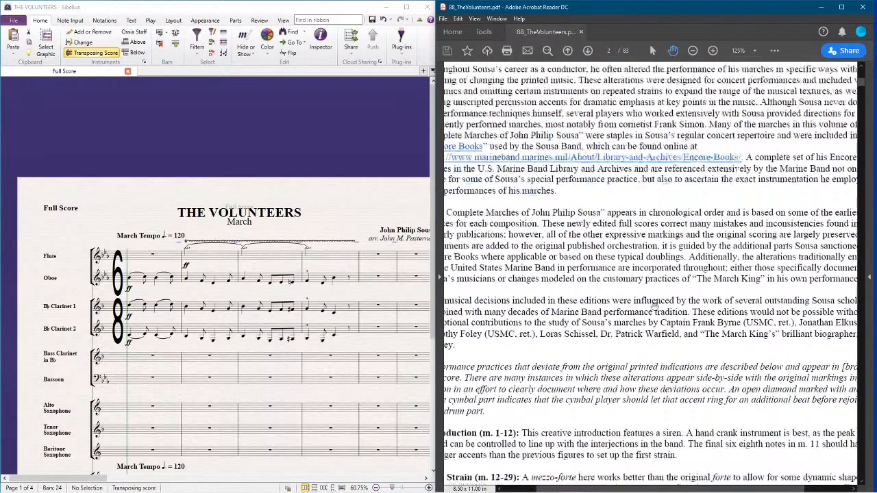
scroll(653, 305, down, 20)
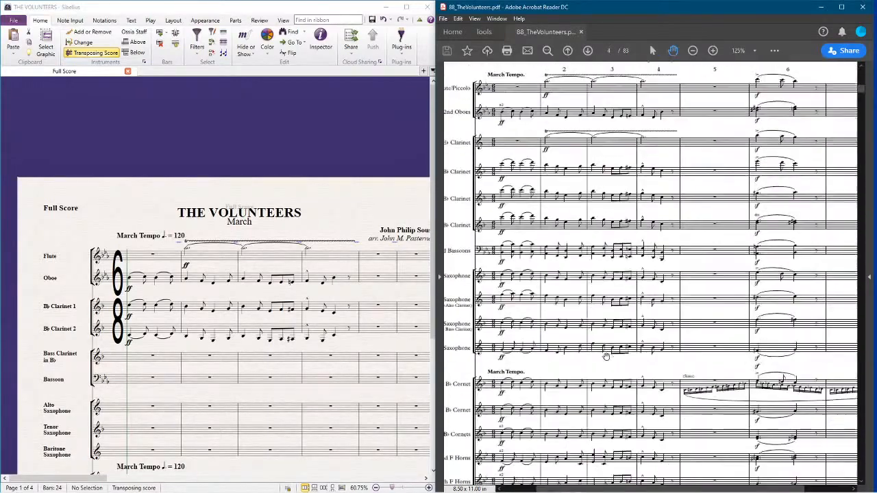
scroll(597, 342, up, 1)
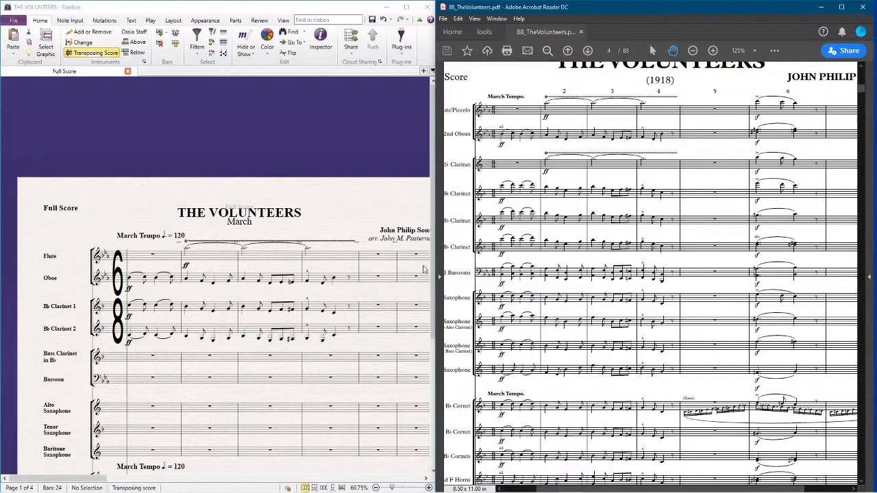
Step: Copy bars 1 to 4 of B♭ Clarinet 1 into the Bass Clarinet staff and lower the copied passage by an octave
click(199, 132)
scroll(198, 131, down, 3)
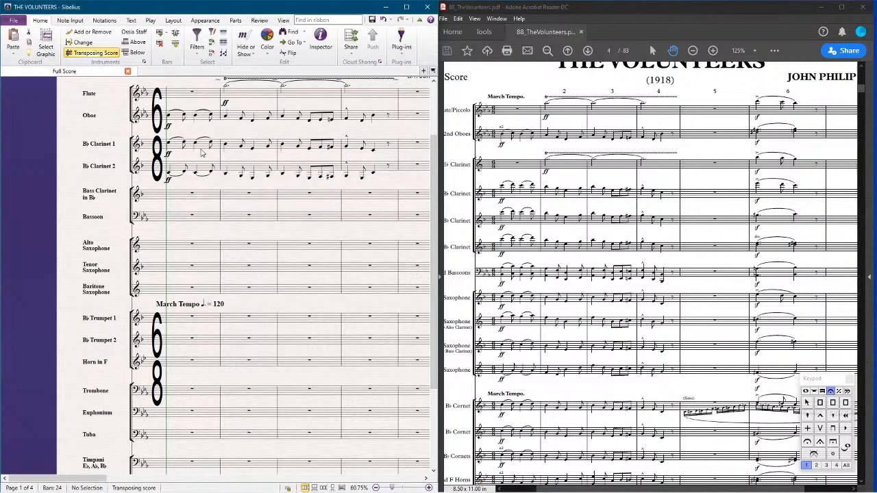
click(201, 171)
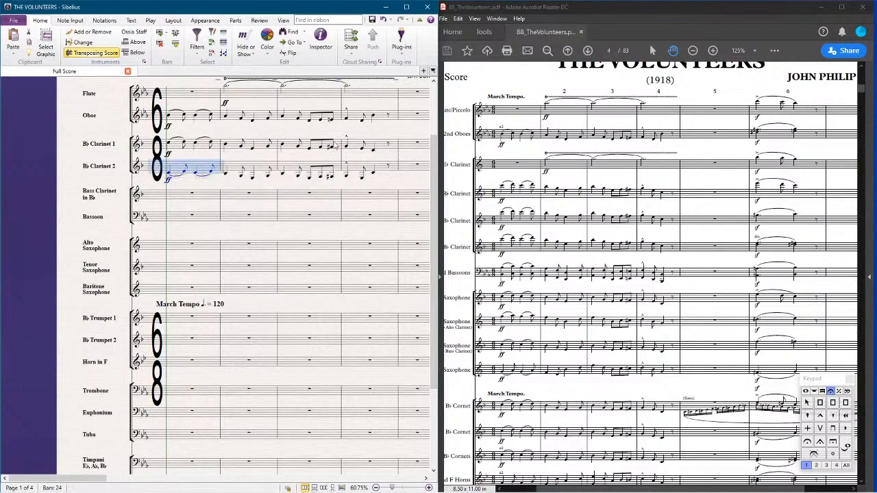
click(380, 145)
shift+click(206, 146)
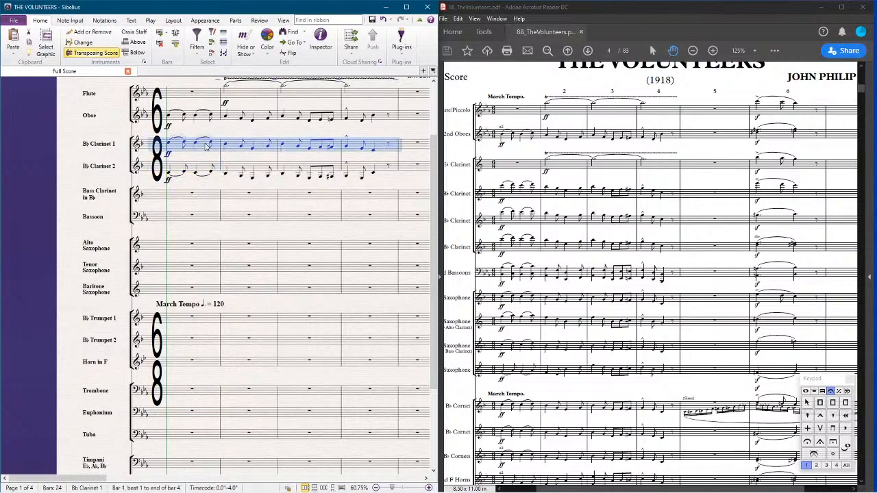
click(182, 197)
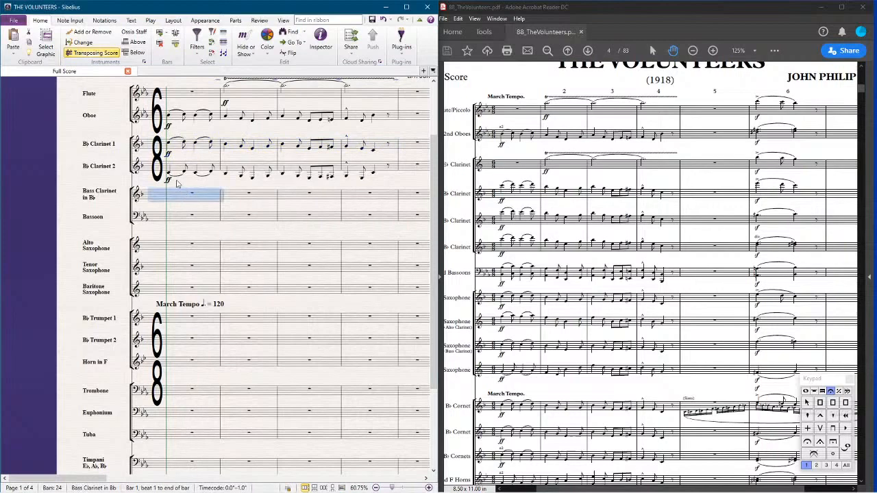
key(ctrl+v)
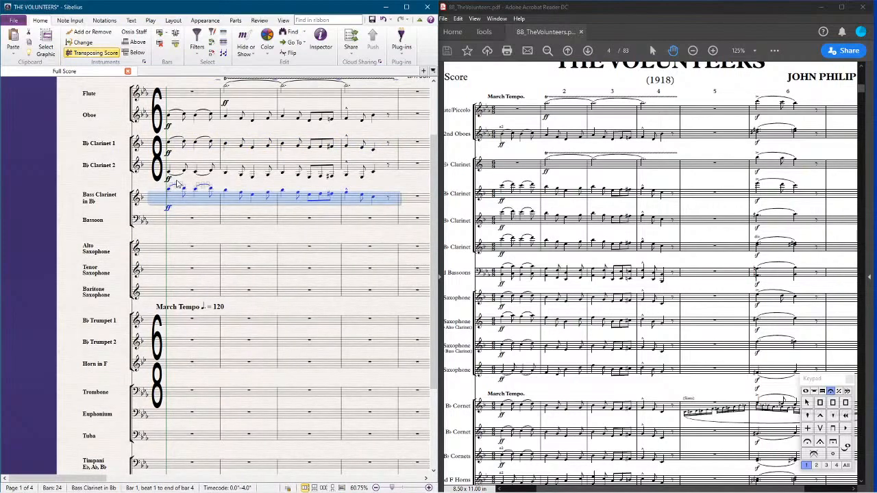
key(ctrl+Down)
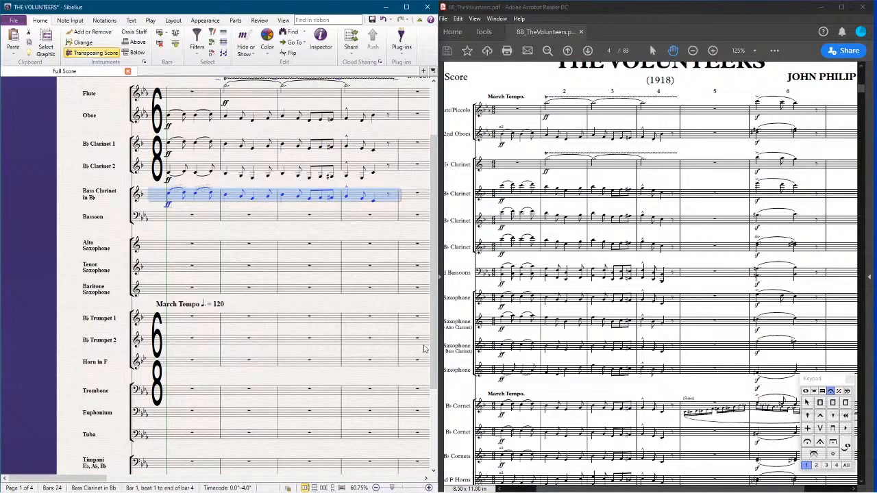
Step: Copy bars 1 to 4 of the Bass Clarinet into the Tuba staff and lower the copied passage by an octave
drag(533, 299, 569, 276)
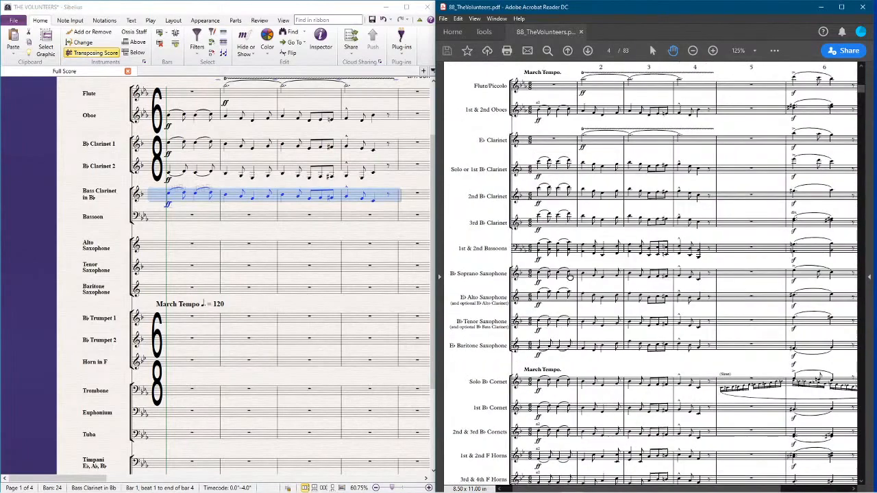
scroll(569, 276, down, 5)
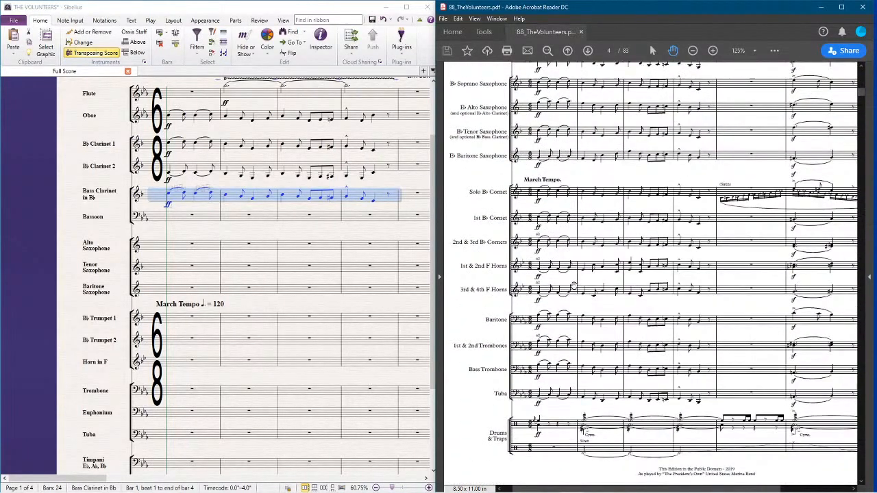
click(286, 231)
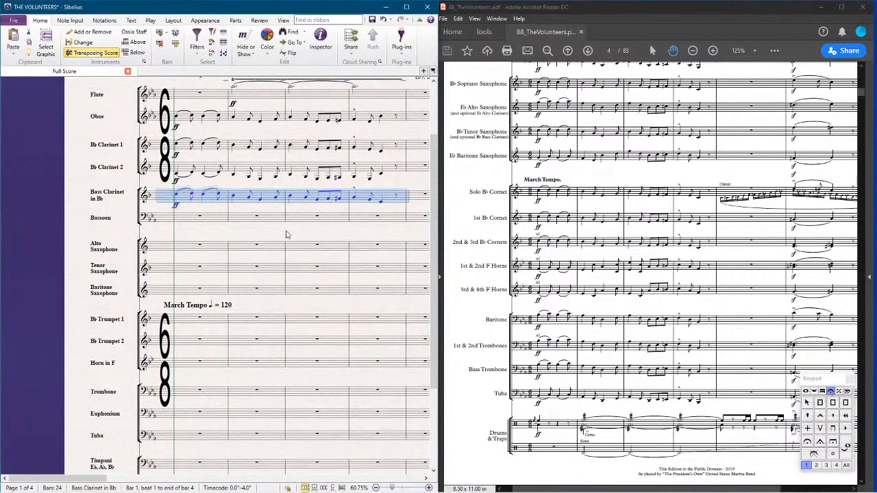
scroll(286, 235, down, 3)
alt+click(192, 305)
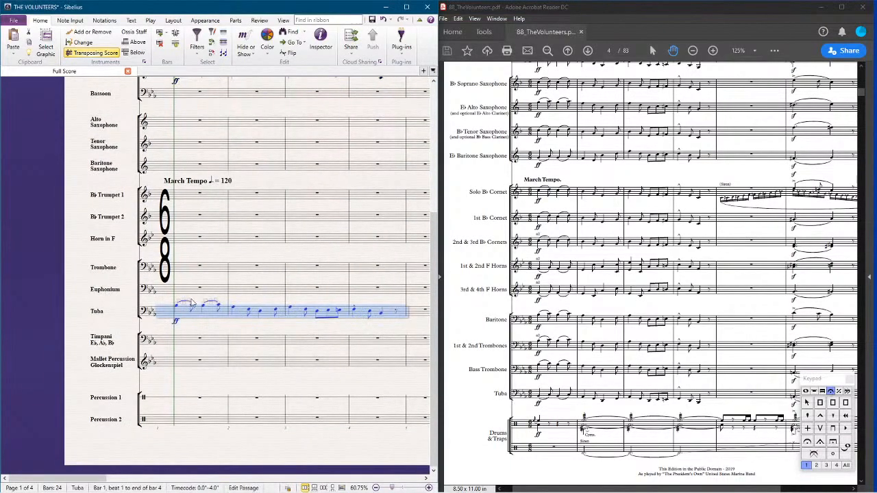
key(ctrl+Down)
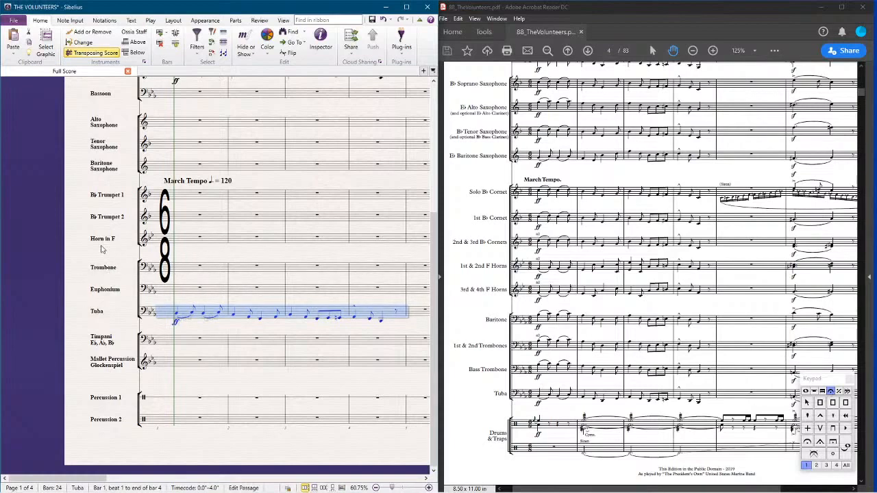
Step: Copy bars 1 to 4 of the Tuba into the Euphonium an octave higher, and duplicate that Euphonium passage in the Trombone staff
drag(50, 292, 28, 299)
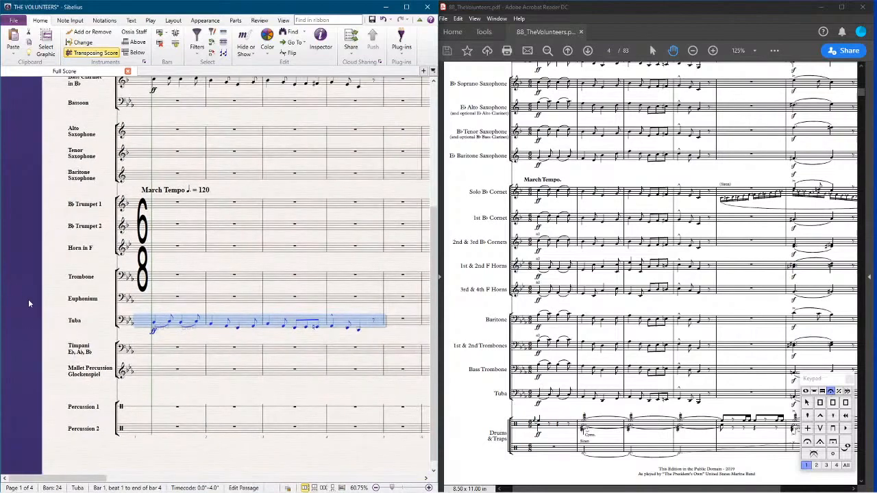
alt+click(167, 301)
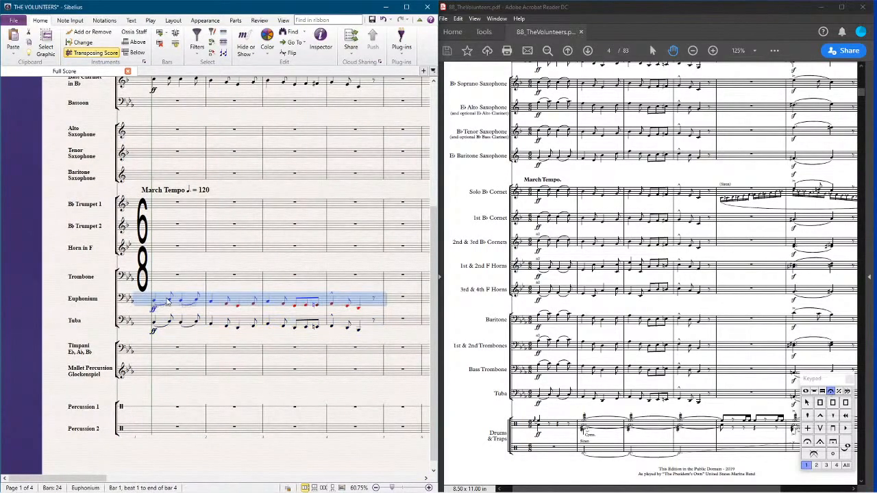
key(ctrl+Up)
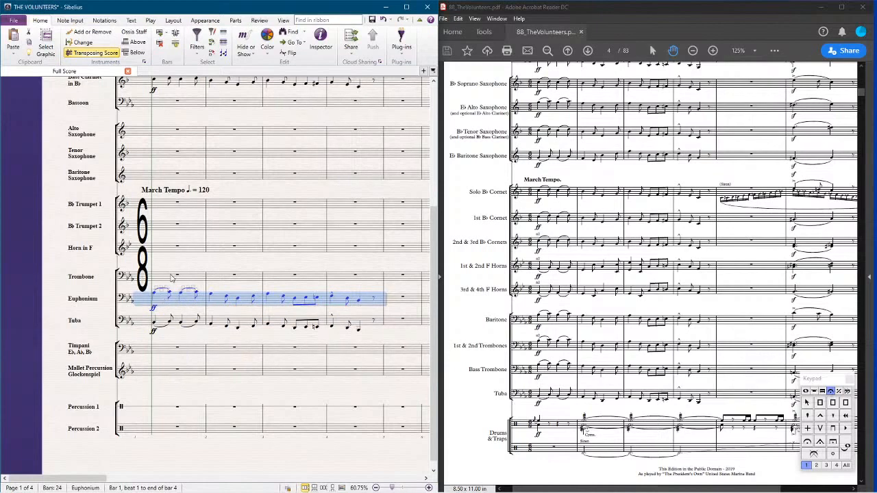
alt+click(171, 277)
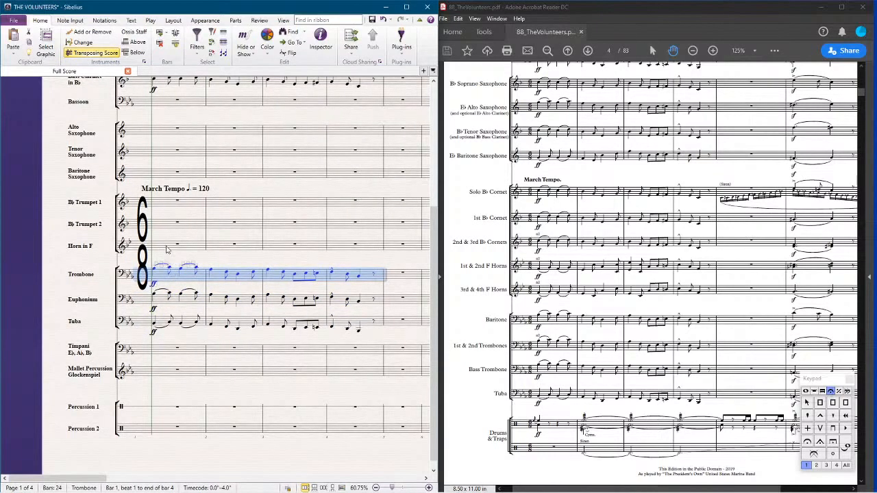
Step: Copy bars 1 to 4 of the Trombone into the Horn in F staff and raise the last two notes of bar 4 by an octave
alt+click(165, 248)
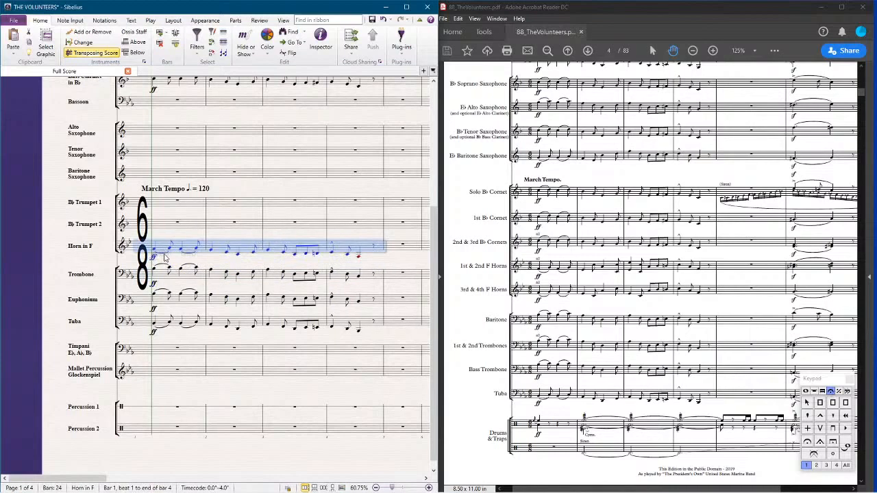
click(359, 258)
shift+click(346, 255)
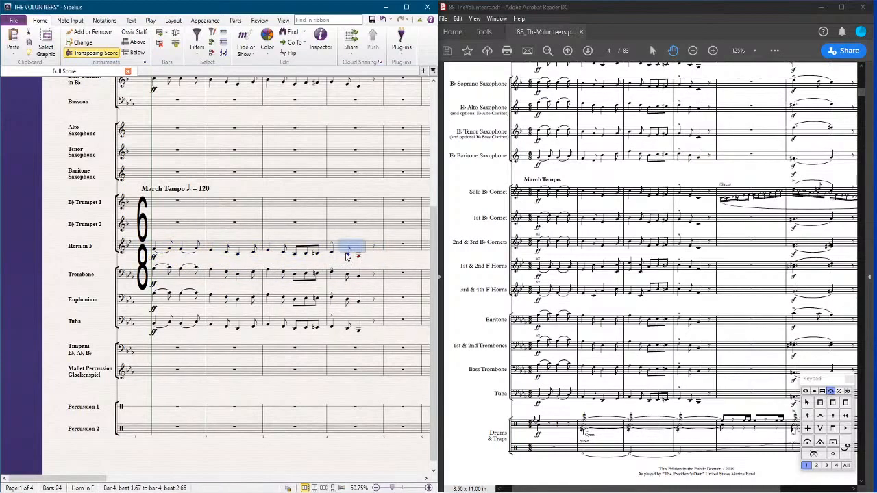
key(ctrl+Up)
key(Escape)
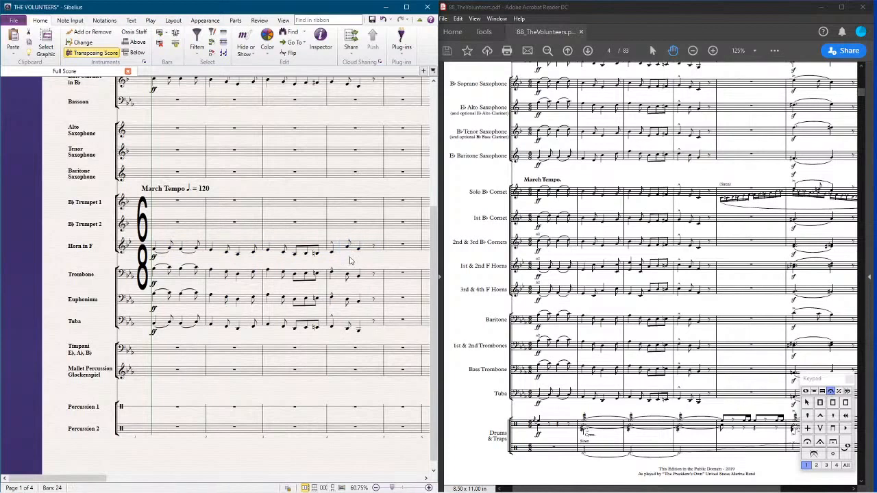
Step: Paste the copied bars 1 to 4 into the Bassoon, Alto Saxophone, Tenor Saxophone and Baritone Saxophone staves
scroll(309, 267, up, 3)
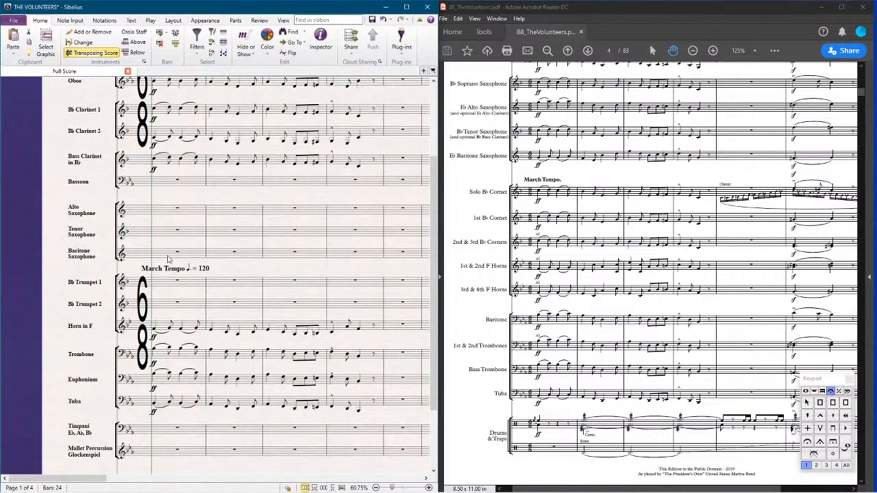
click(167, 186)
key(ctrl+v)
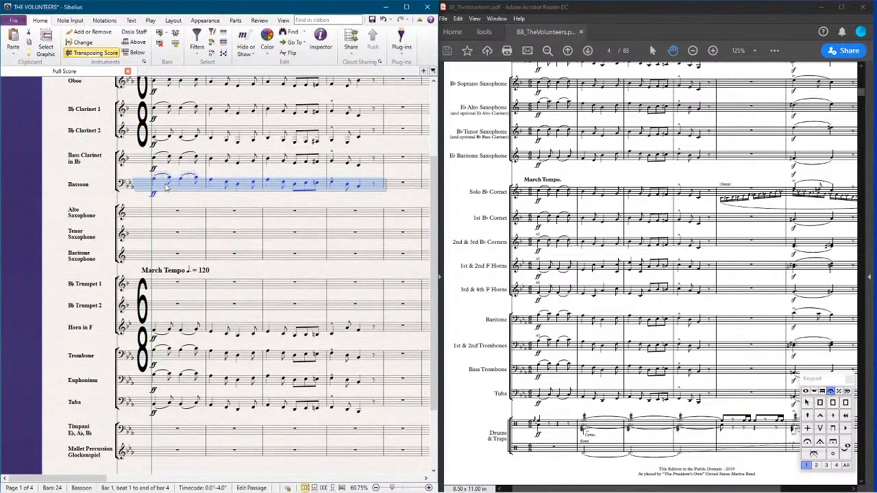
click(157, 217)
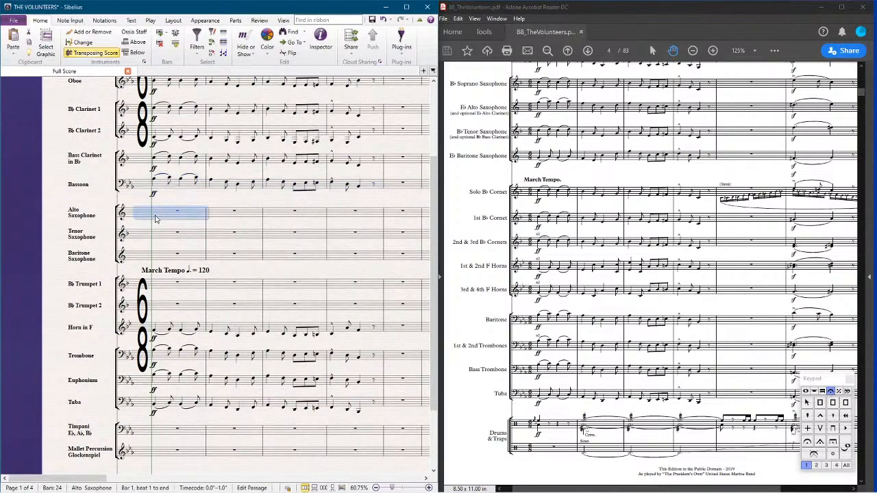
key(ctrl+v)
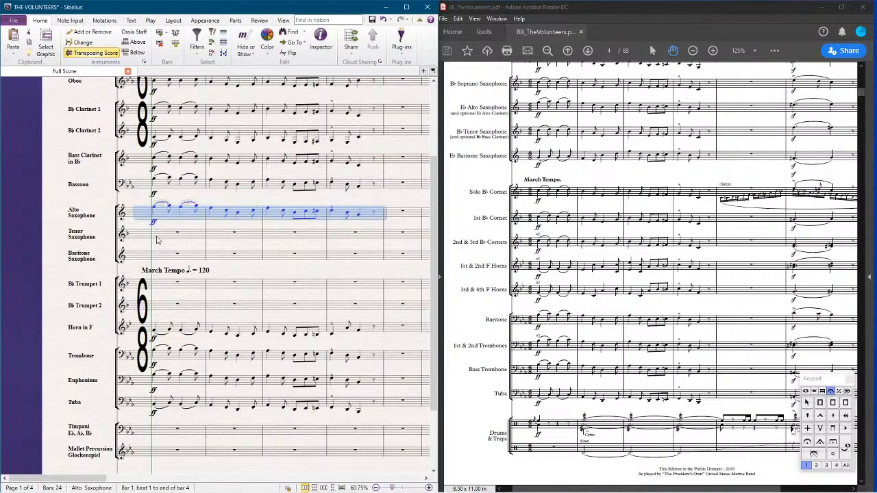
click(156, 240)
key(ctrl+v)
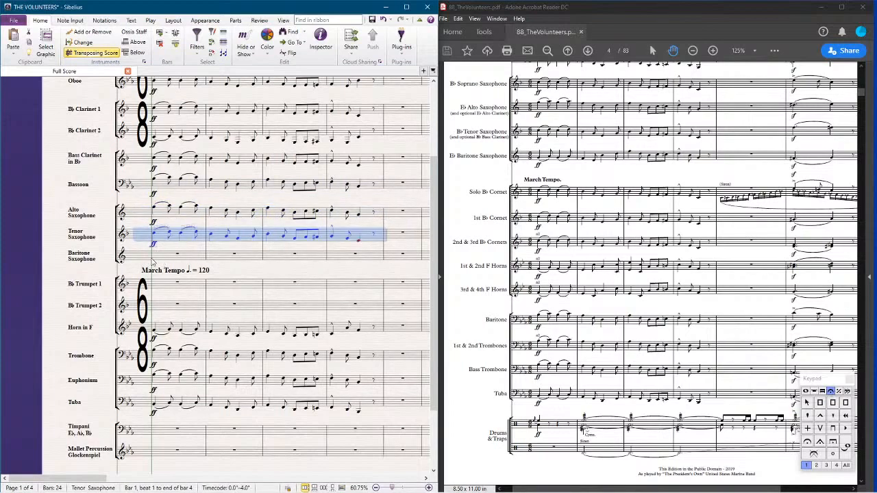
click(152, 259)
key(ctrl+v)
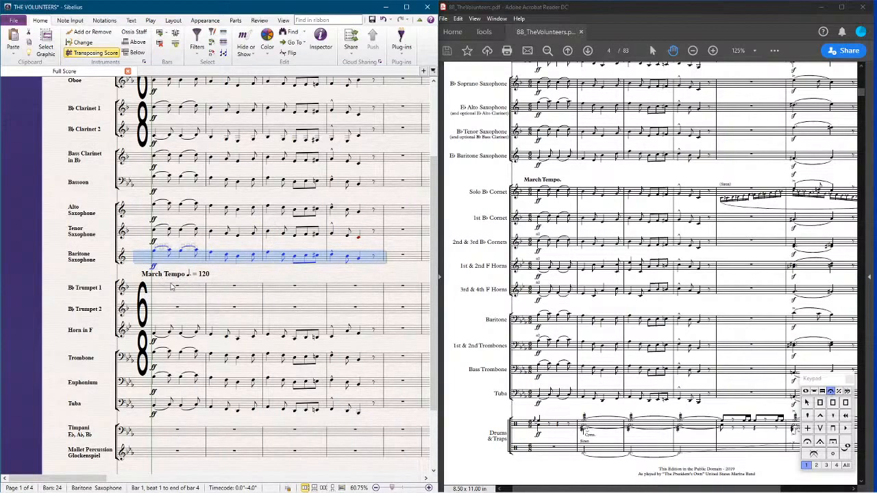
Step: Paste bars 1 to 4 into B♭ Trumpet 1, raise that passage by an octave, and add the same raised passage to B♭ Trumpet 2
click(173, 287)
key(ctrl+v)
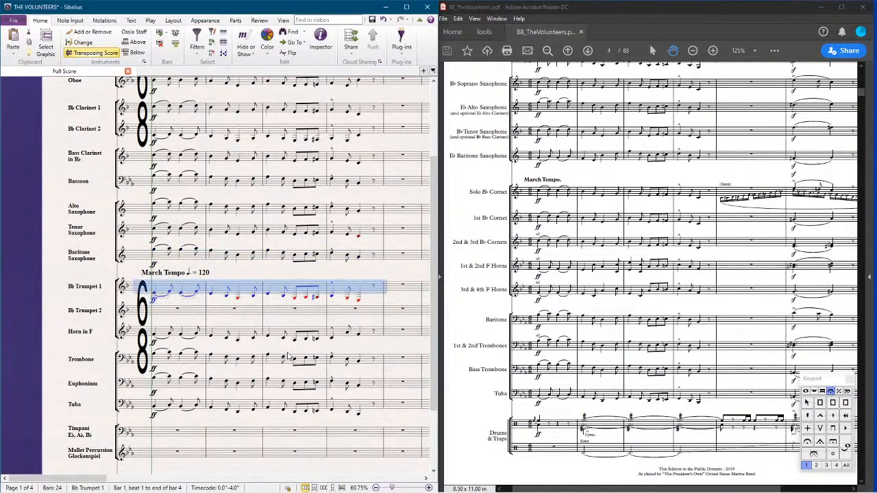
key(ctrl+Down)
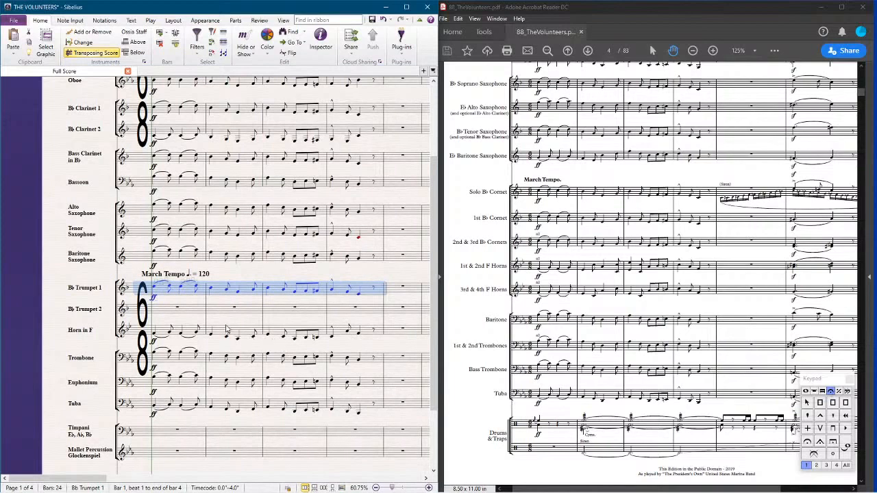
click(166, 310)
key(ctrl+v)
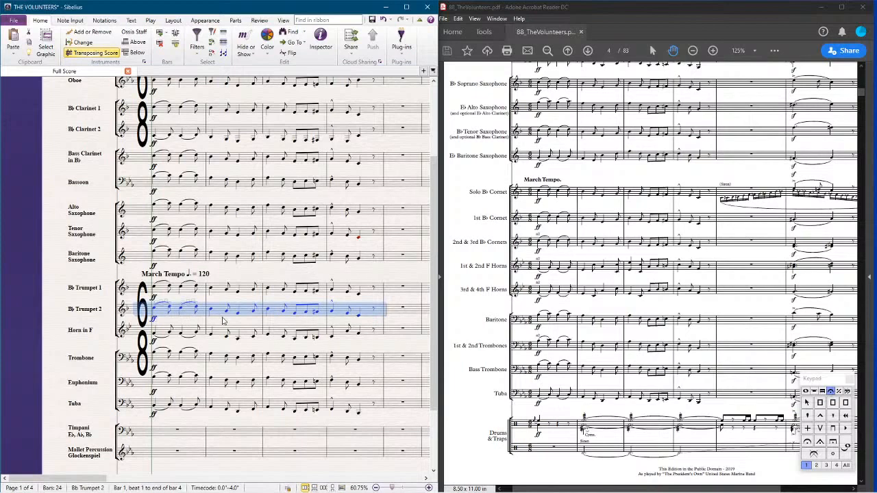
key(Escape)
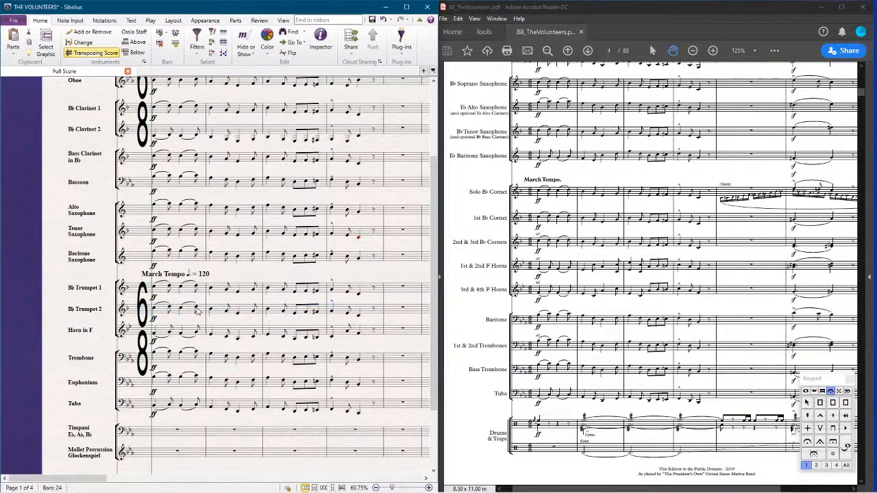
Step: Lower the B♭ Trumpet 2 notes from the start of bar 1 through the first note of bar 2 by an octave
click(211, 310)
shift+click(180, 315)
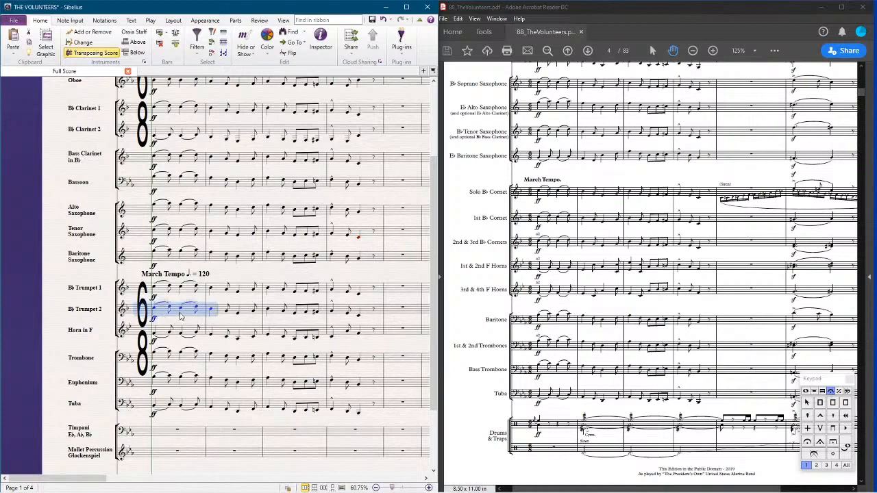
key(Down)
key(Down)
key(Down)
key(Down)
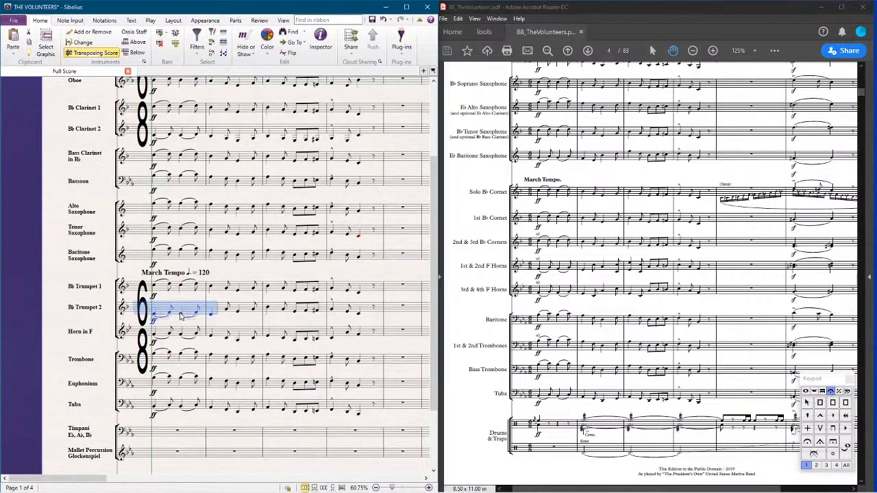
Step: Delete the B♭ Trumpet 2 notes that follow the first note of bar 2, up to the end of that bar
click(229, 312)
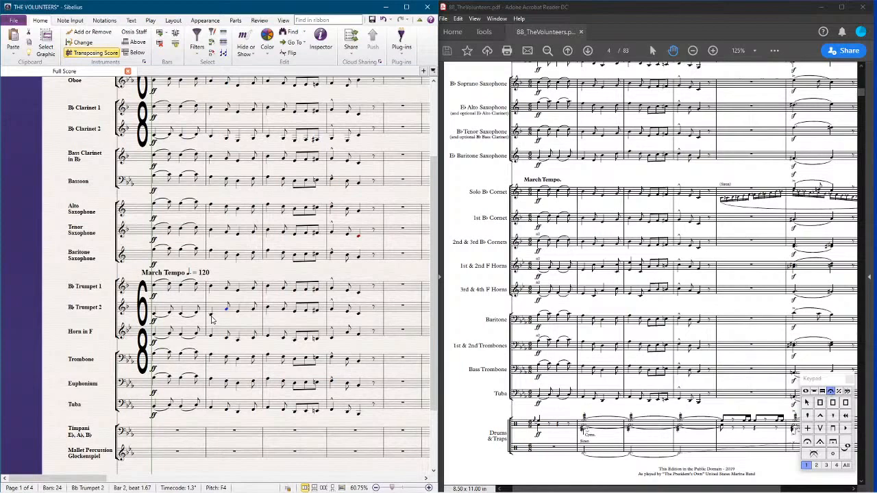
shift+click(256, 312)
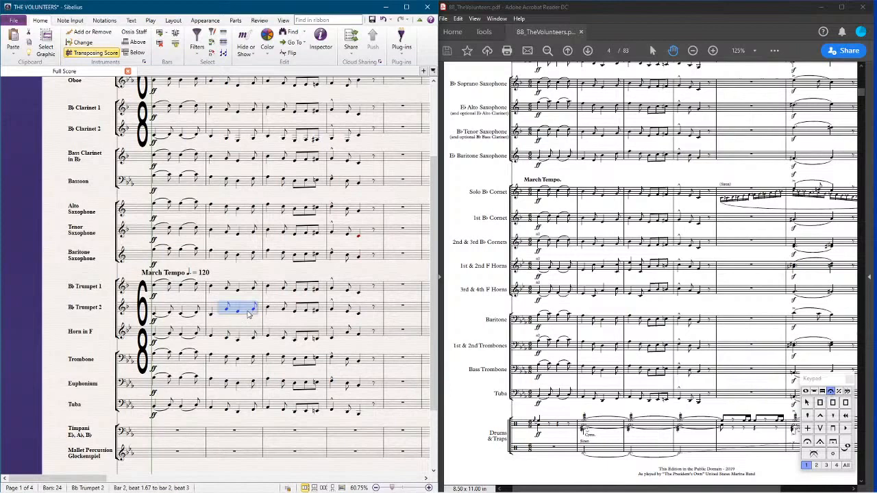
key(Delete)
key(Escape)
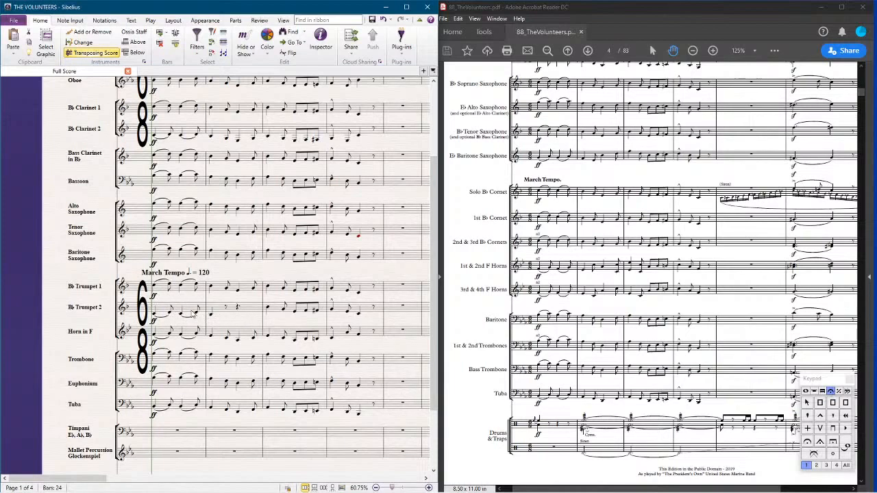
Step: Play back the opening bars of the score to check the arrangement
double_click(88, 290)
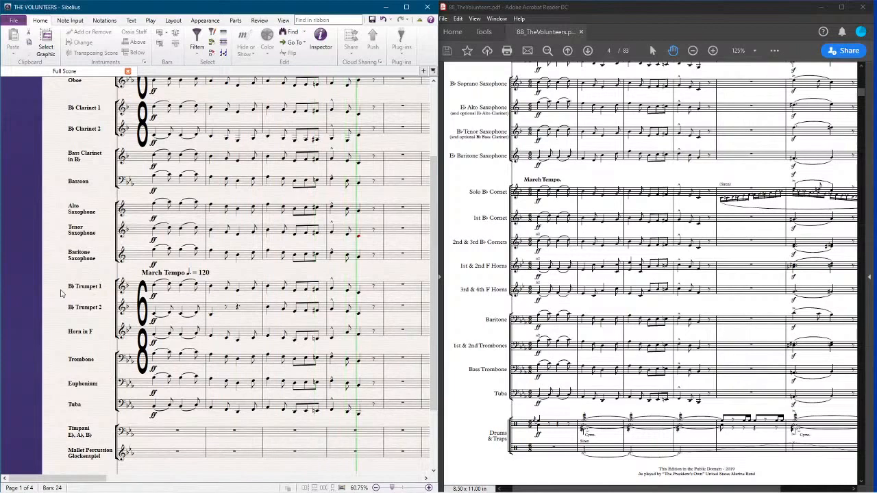
key(space)
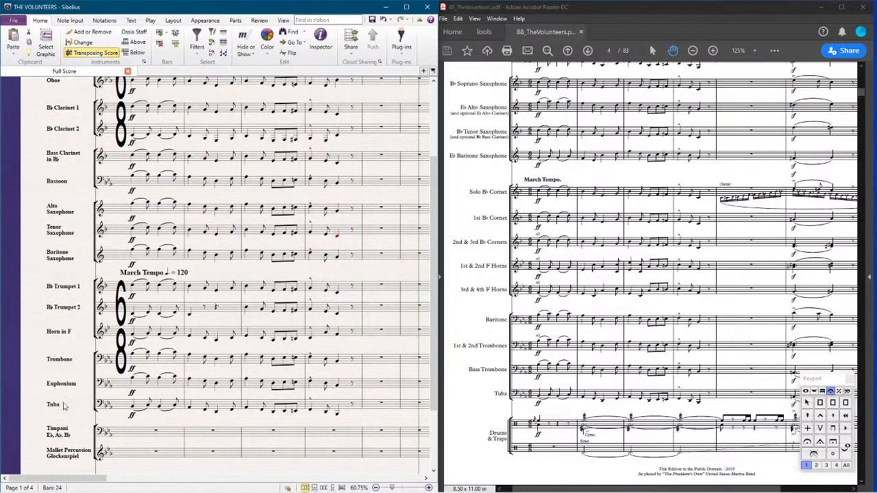
key(space)
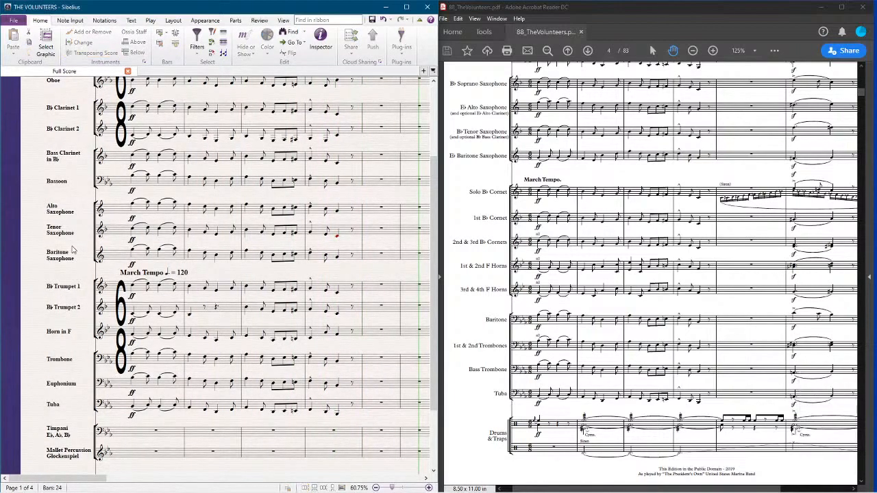
key(space)
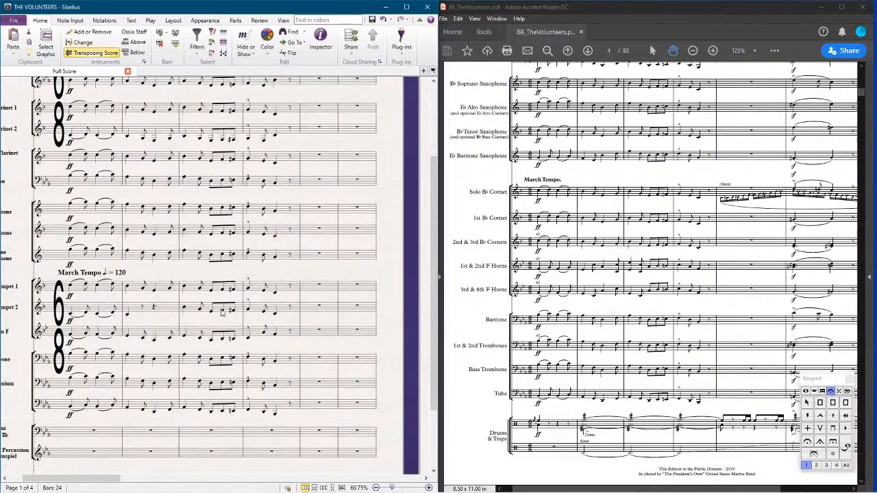
Step: Copy the Tuba's first note into bar 1 of the Timpani staff
scroll(712, 404, down, 1)
drag(675, 442, 586, 440)
drag(587, 395, 552, 387)
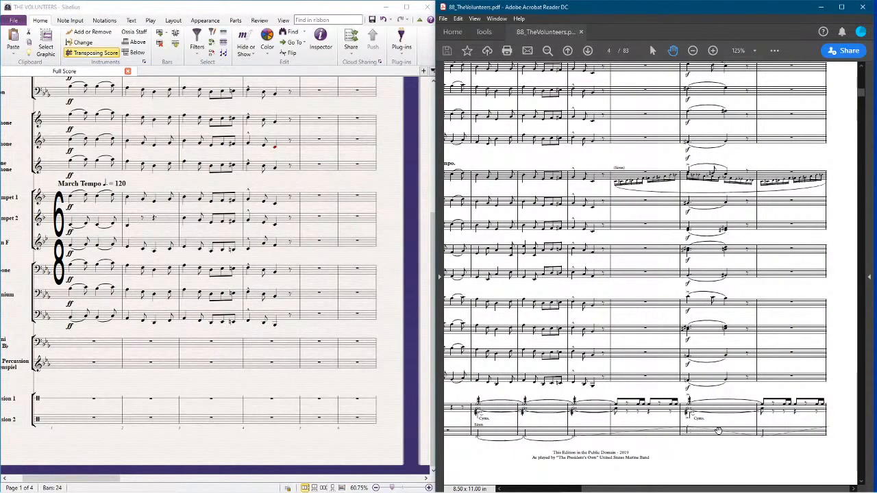
click(69, 385)
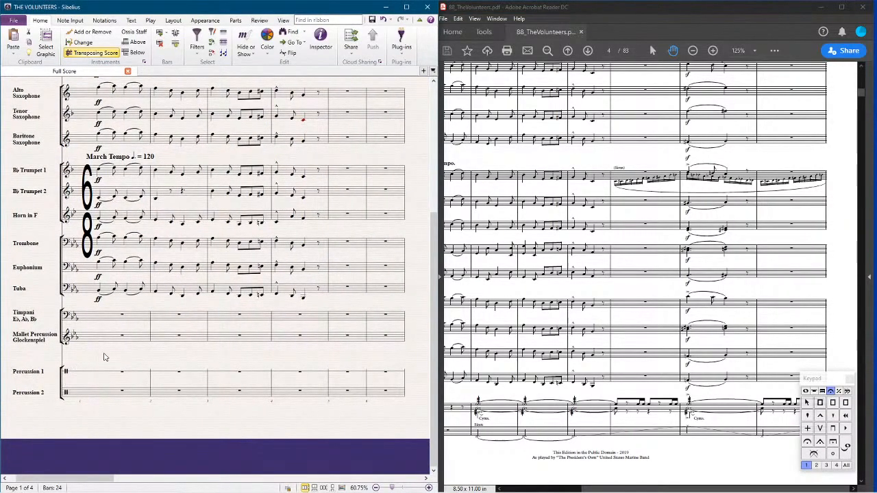
drag(525, 327, 647, 326)
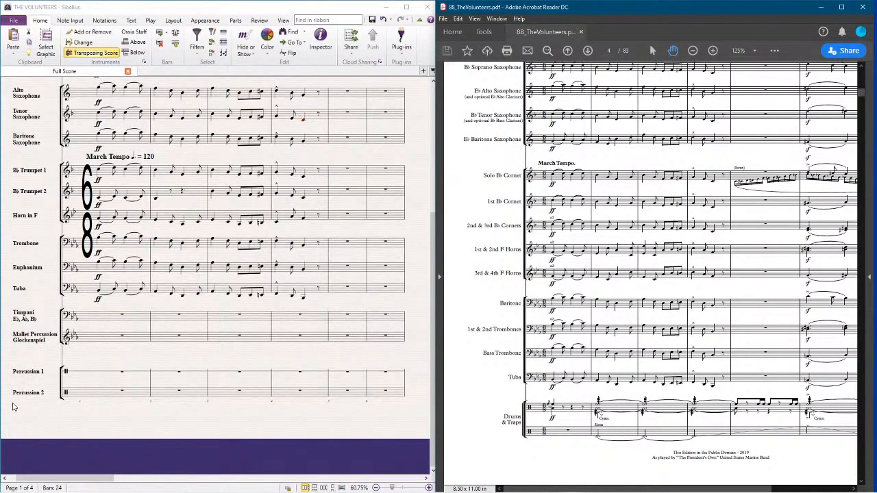
scroll(39, 459, up, 1)
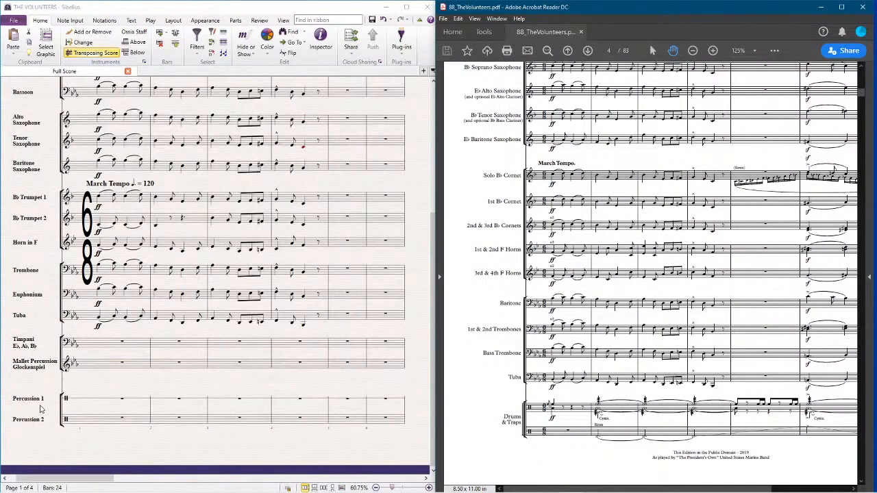
click(98, 321)
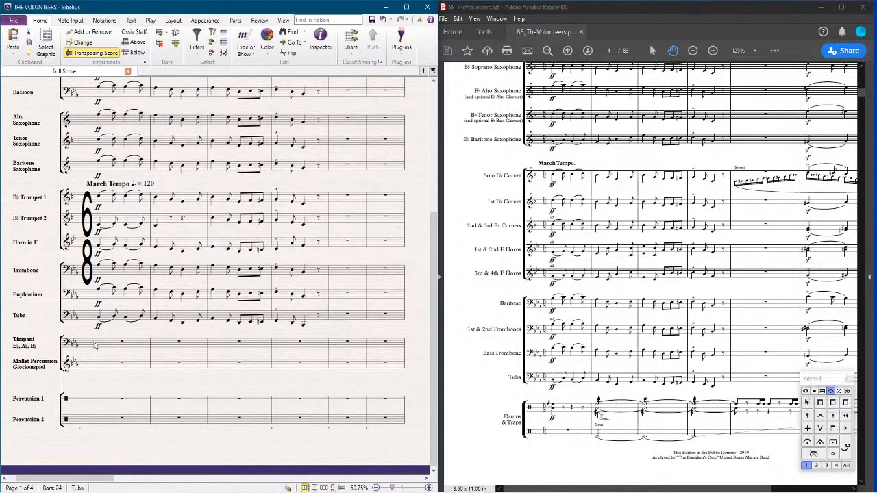
click(96, 347)
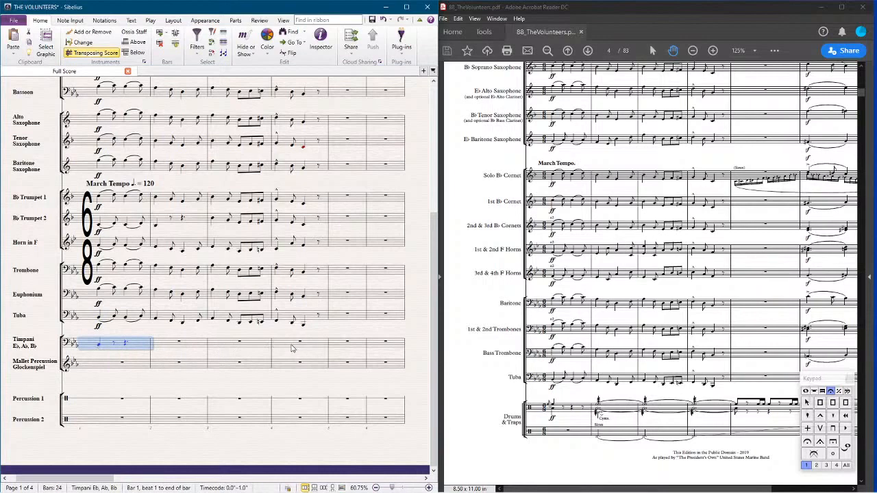
Step: Duplicate the Timpani's first quarter note at the start of bars 2 and 3
click(98, 348)
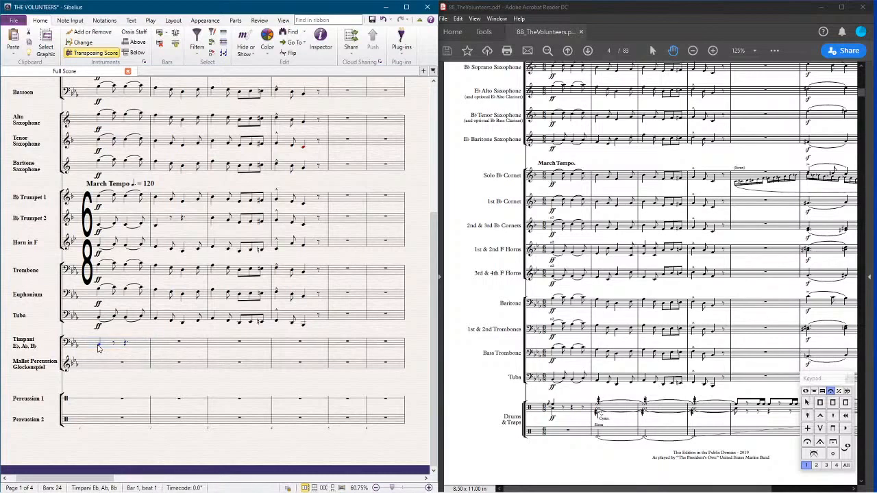
click(162, 349)
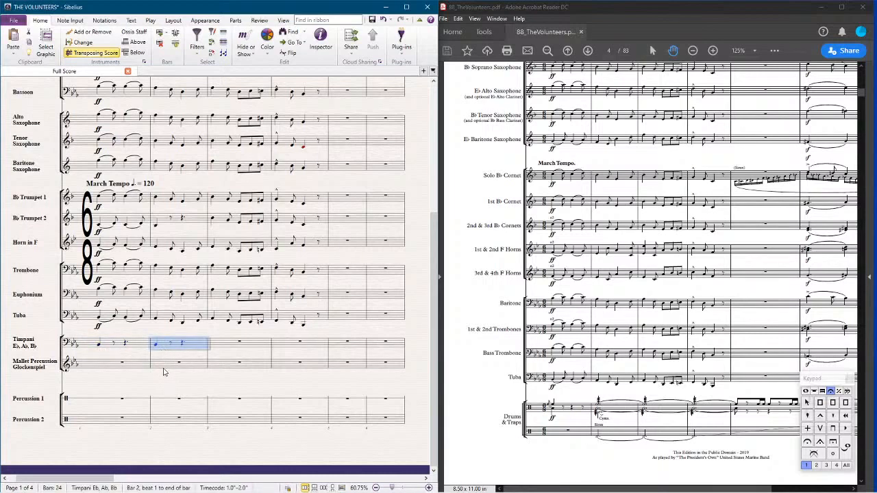
click(222, 346)
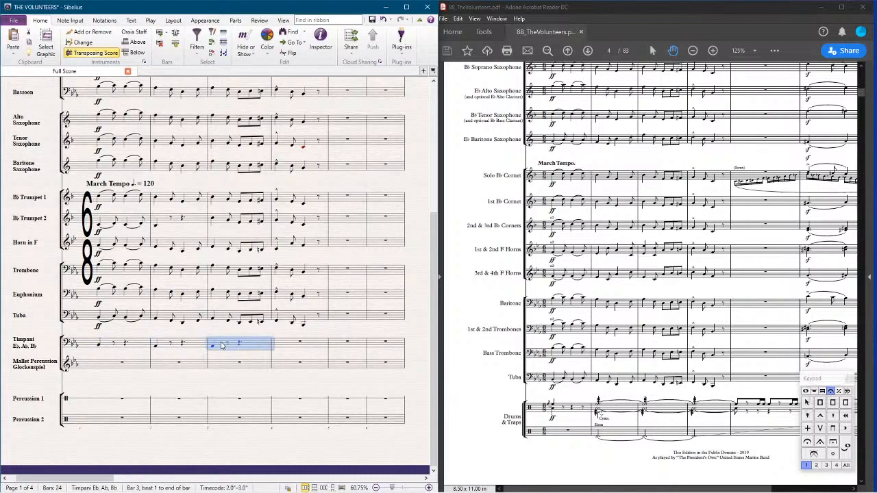
click(100, 346)
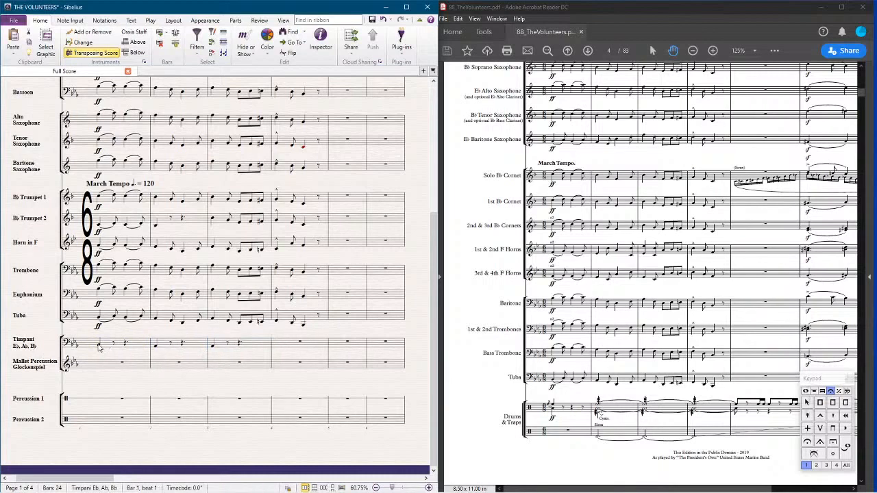
Step: Enter rests and a B♭2 quarter note on beat 2 of Timpani bar 4, and mark the Timpani's bar 1 with ff
click(287, 348)
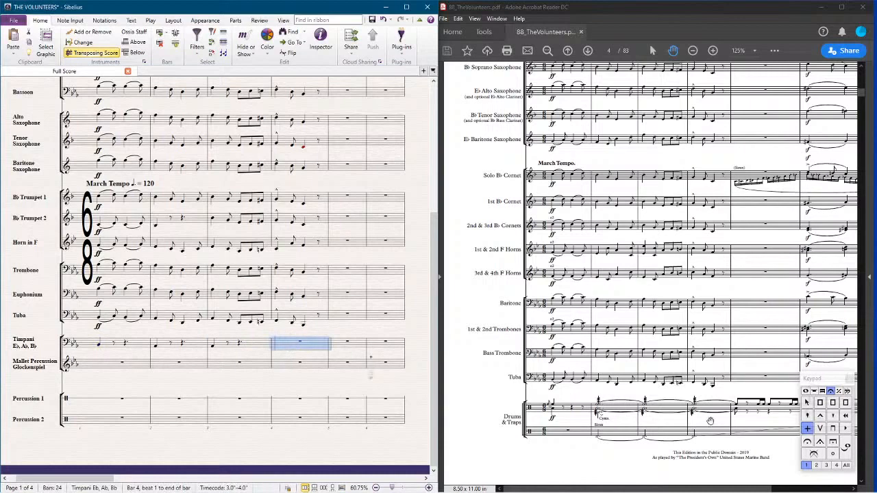
click(806, 391)
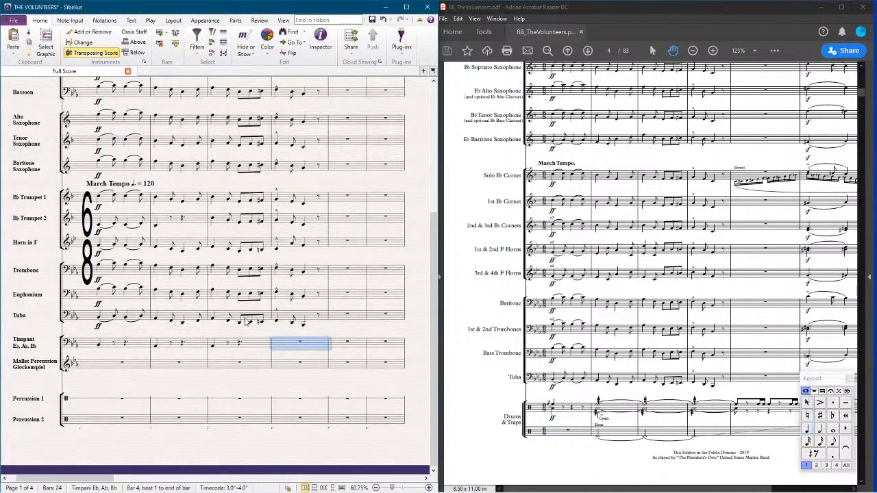
key(4)
key(4)
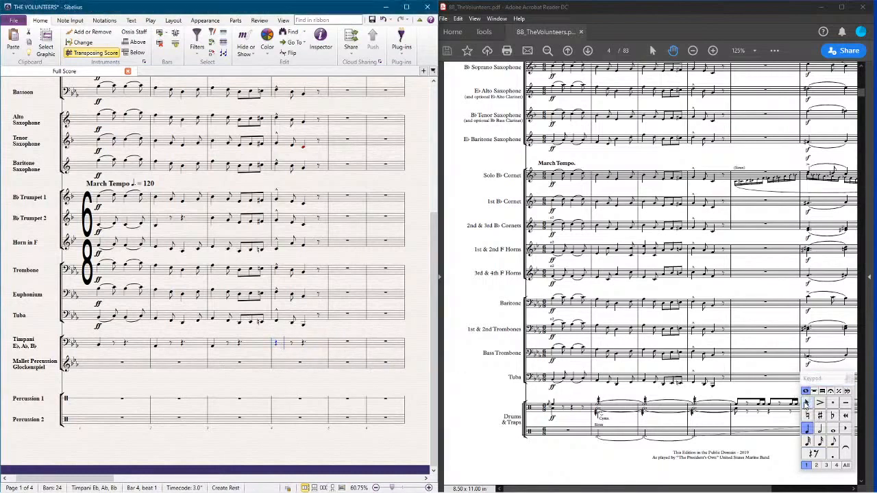
key(0)
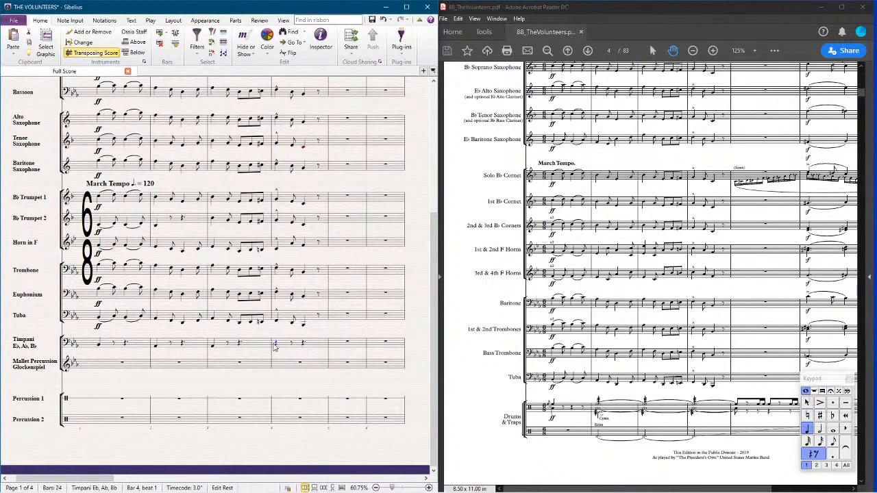
key(period)
key(b)
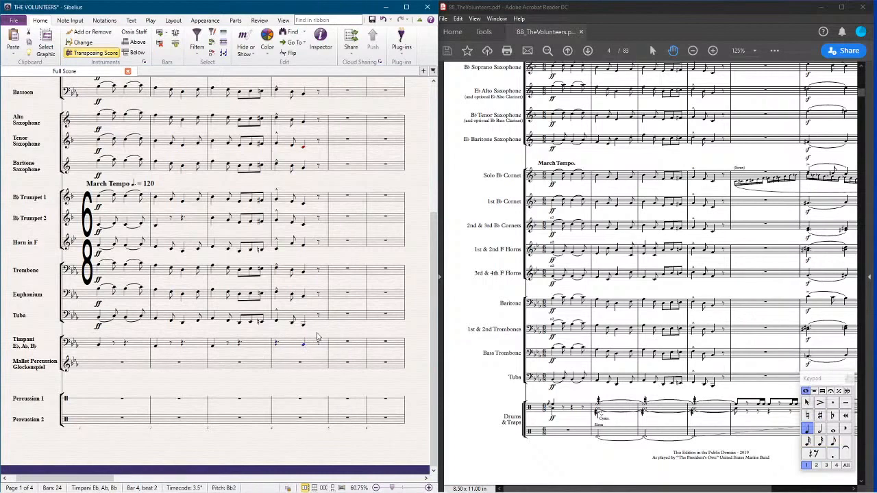
key(Escape)
click(113, 345)
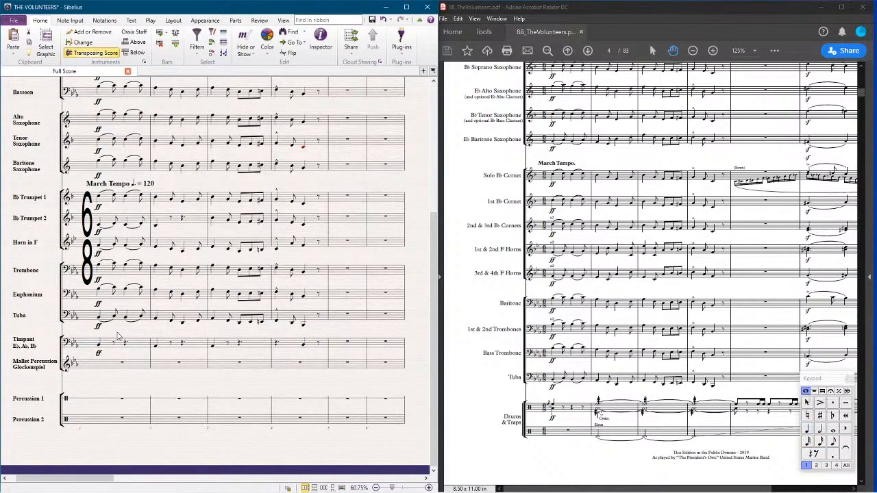
Step: Copy the Oboe's bars 1–4 into the Mallet Percussion Glockenspiel staff and transpose the passage up by octaves to lie within the staff
scroll(118, 336, up, 5)
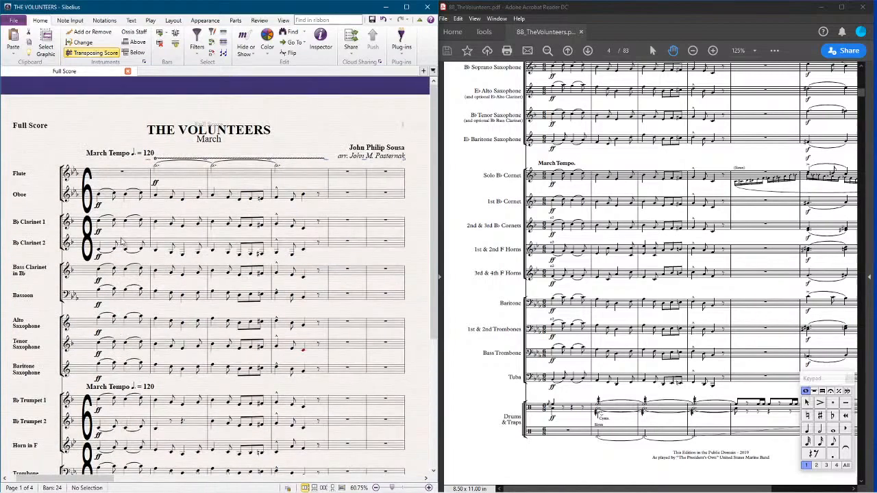
click(173, 180)
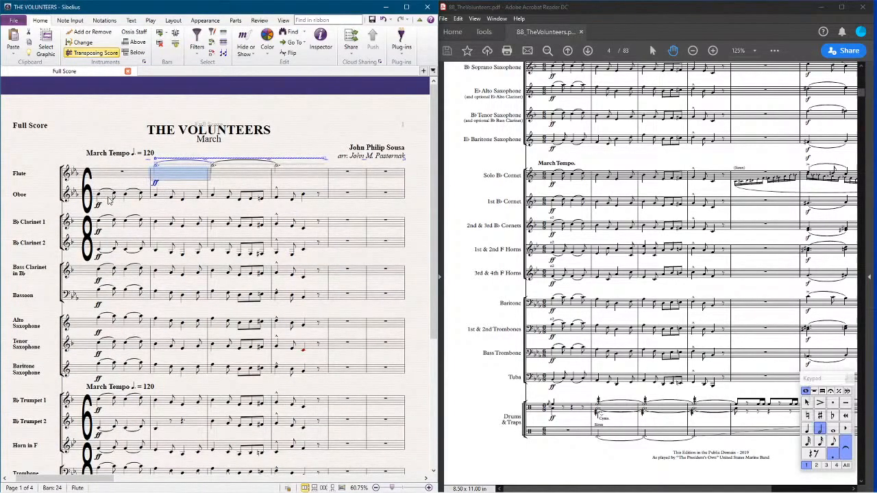
click(108, 199)
shift+click(314, 198)
scroll(235, 215, down, 5)
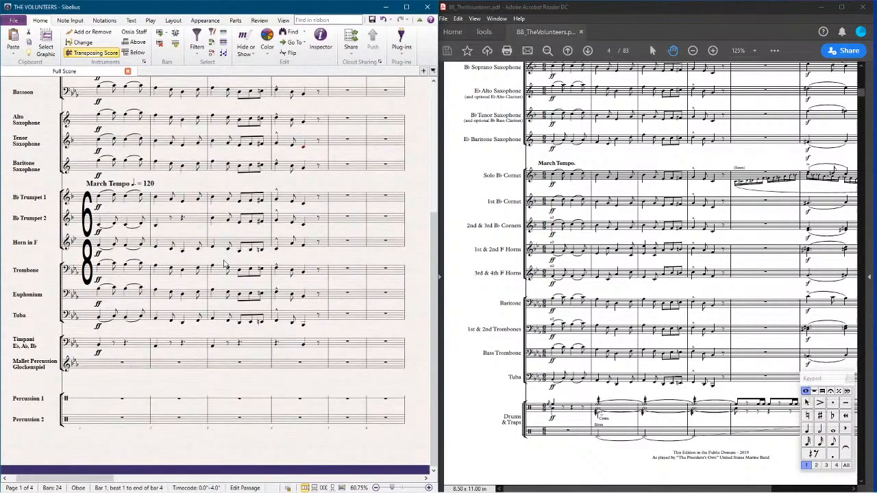
click(104, 370)
key(ctrl+v)
key(shift+t)
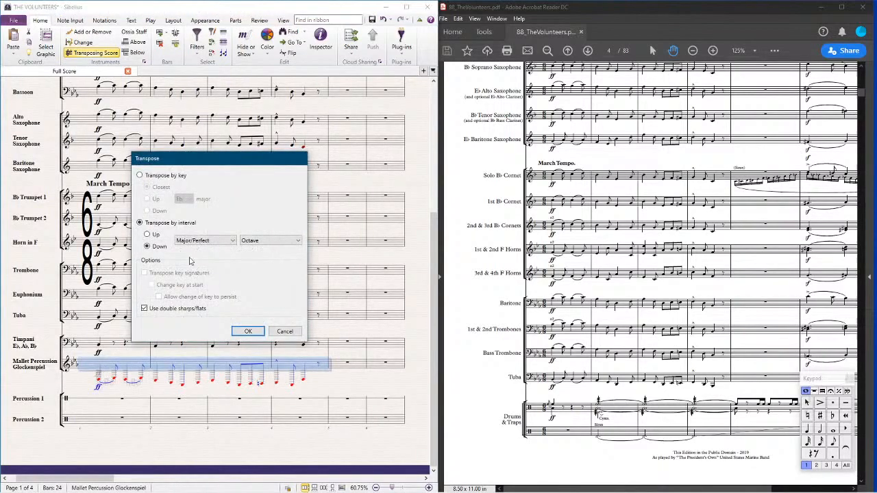
key(Return)
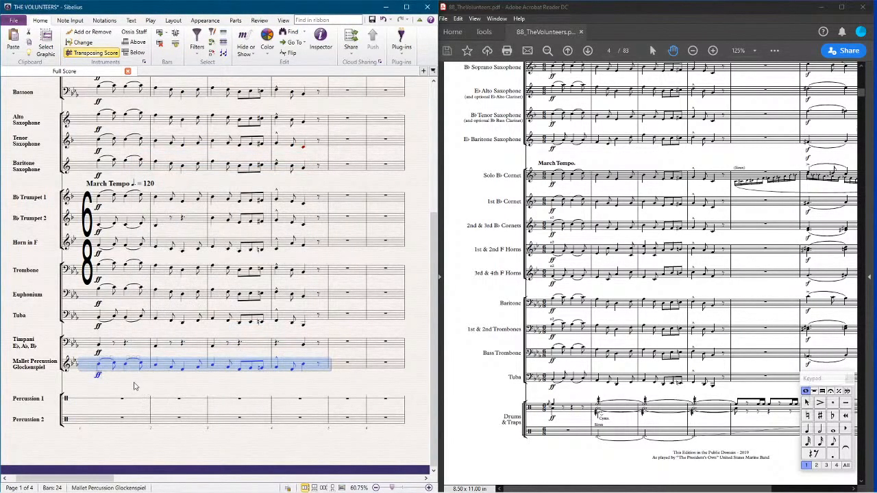
Step: Remove the slurs from the Glockenspiel's bars 1–4 and transpose its last note in bar 4 down an octave
click(197, 50)
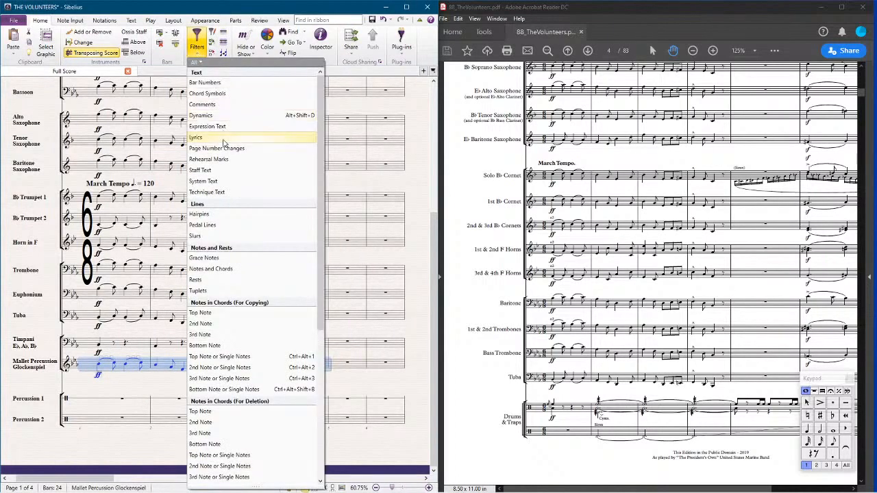
click(209, 239)
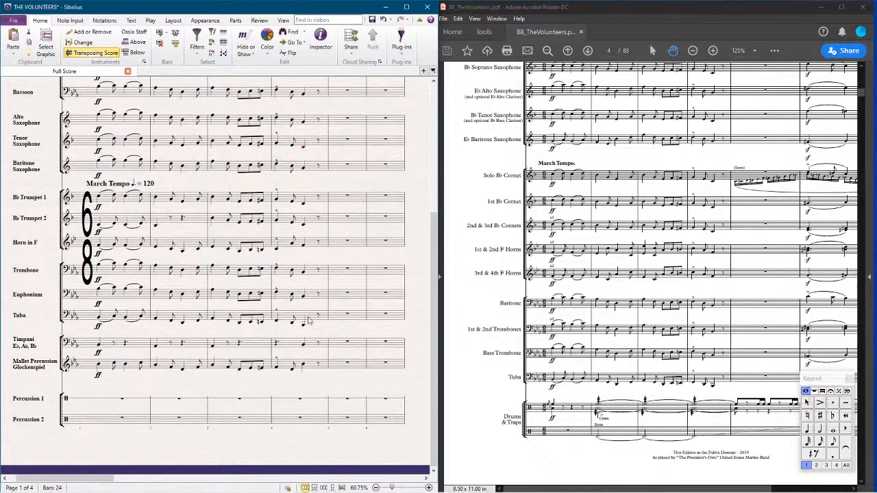
click(306, 368)
key(shift+t)
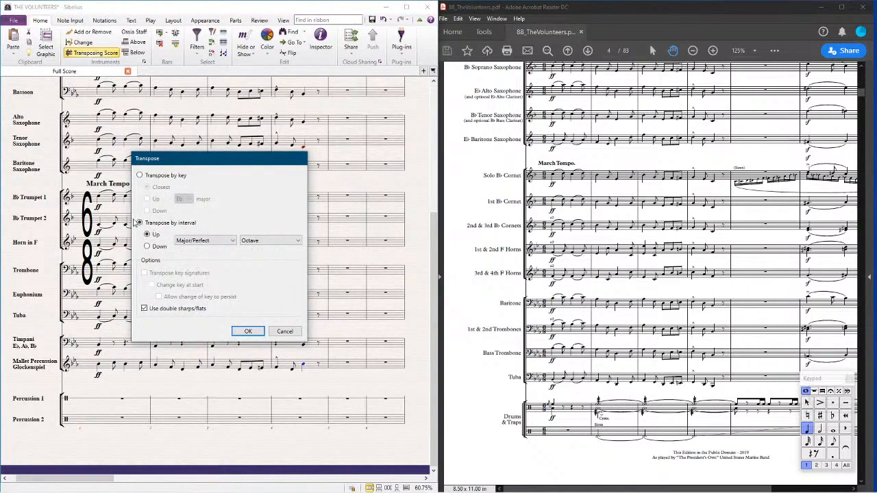
key(Return)
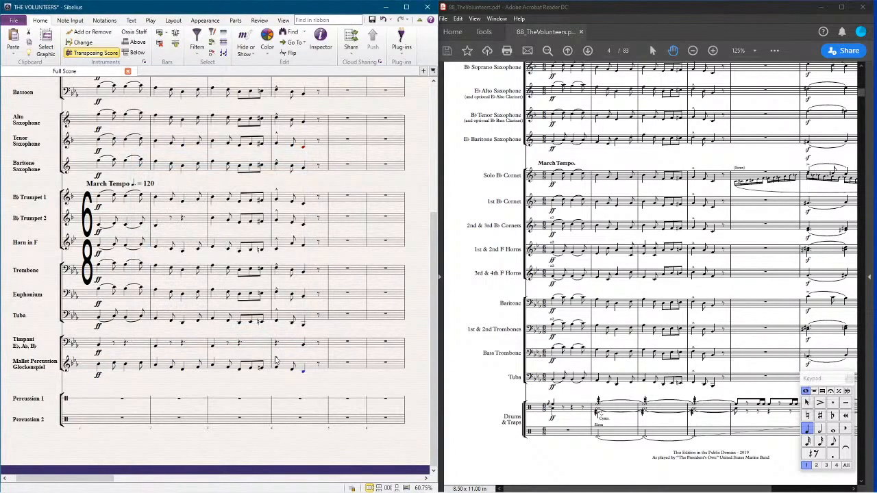
click(277, 365)
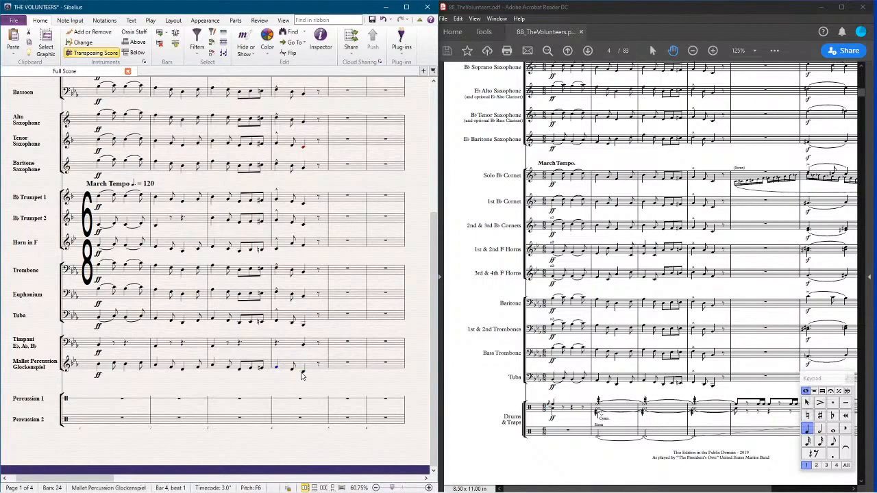
Step: Play back the opening bars to check the new Glockenspiel part
drag(197, 396, 225, 396)
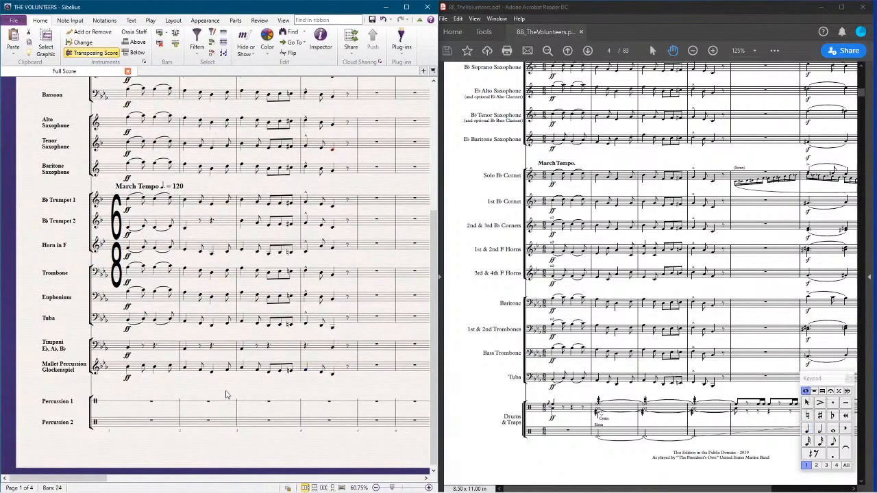
key(space)
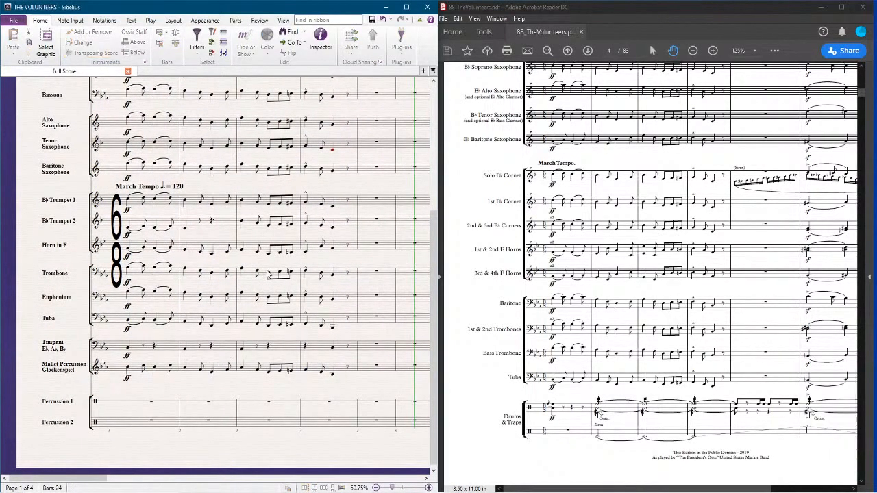
key(space)
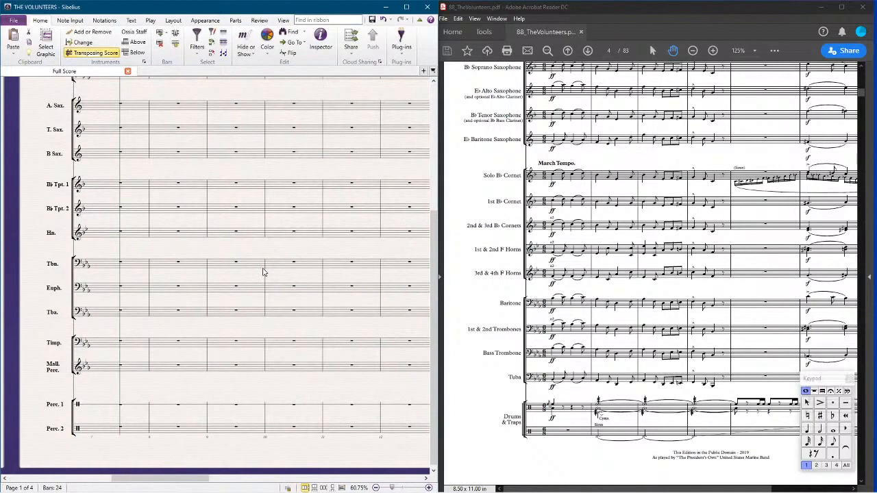
key(space)
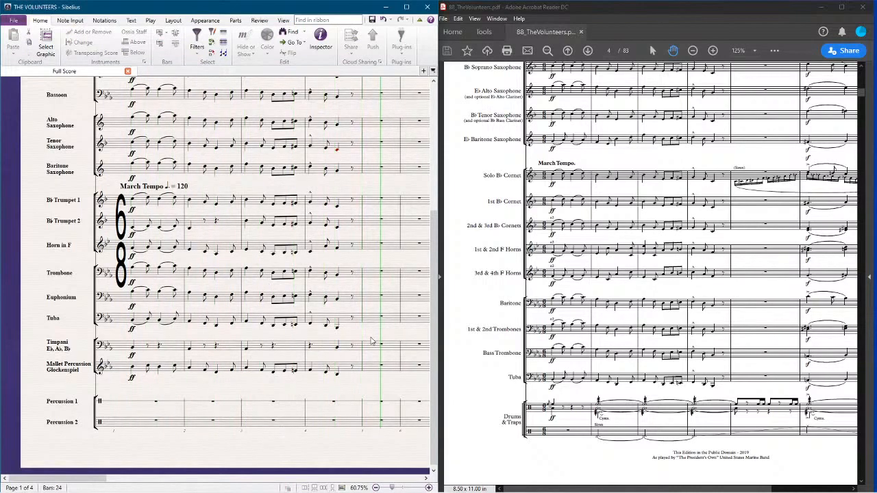
key(space)
Step: Replace the Oboe's bars 1–4 with a copy of the Flute's trill passage transposed down an octave, and save the score
scroll(366, 339, up, 5)
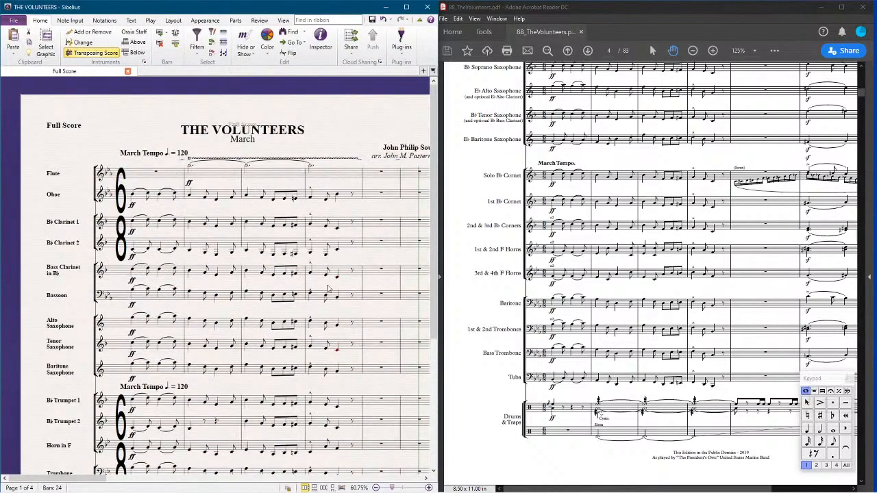
click(174, 175)
shift+click(332, 176)
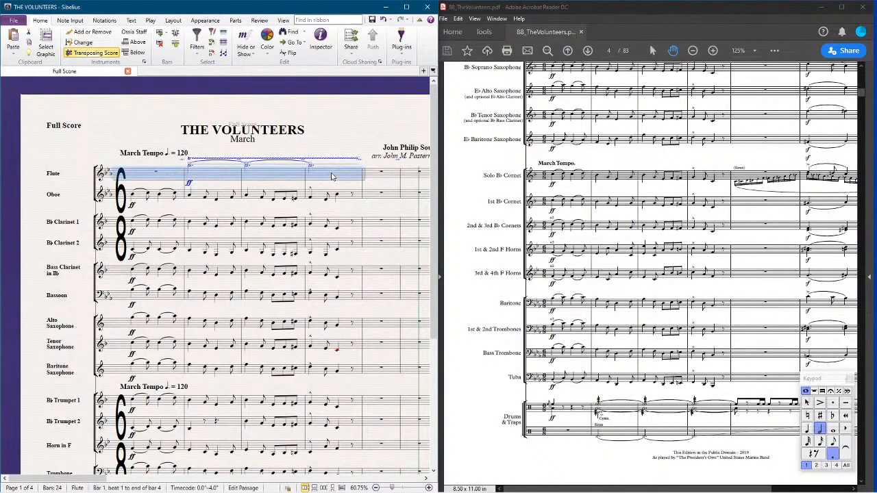
alt+click(170, 200)
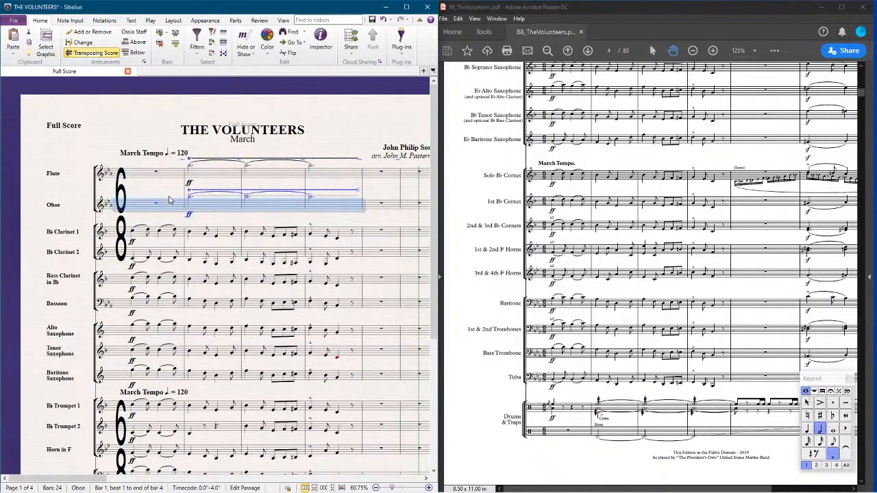
key(shift+t)
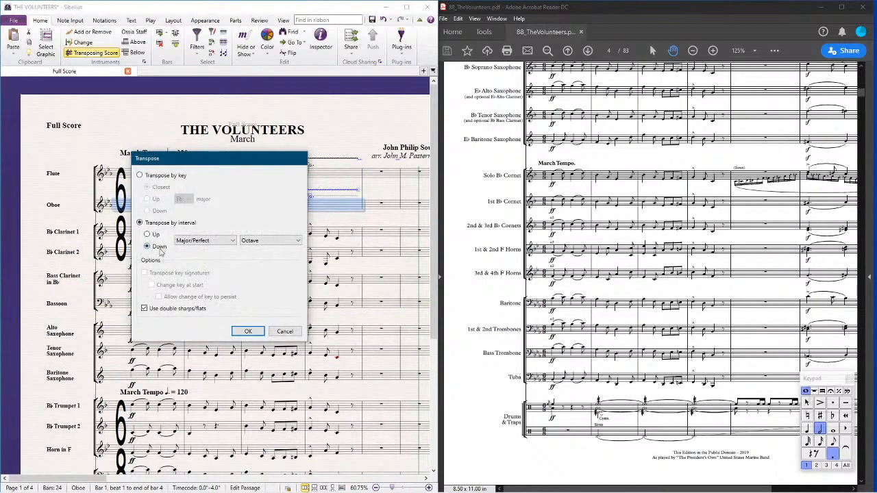
key(Return)
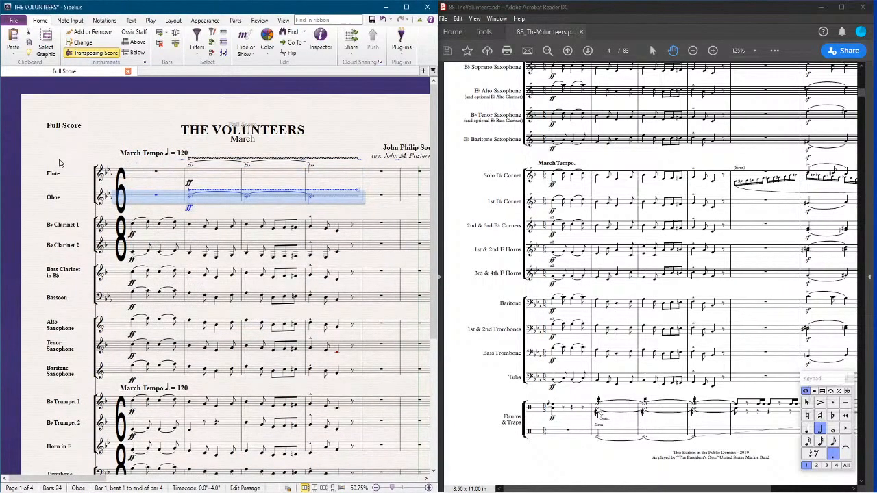
key(Escape)
scroll(49, 161, down, 5)
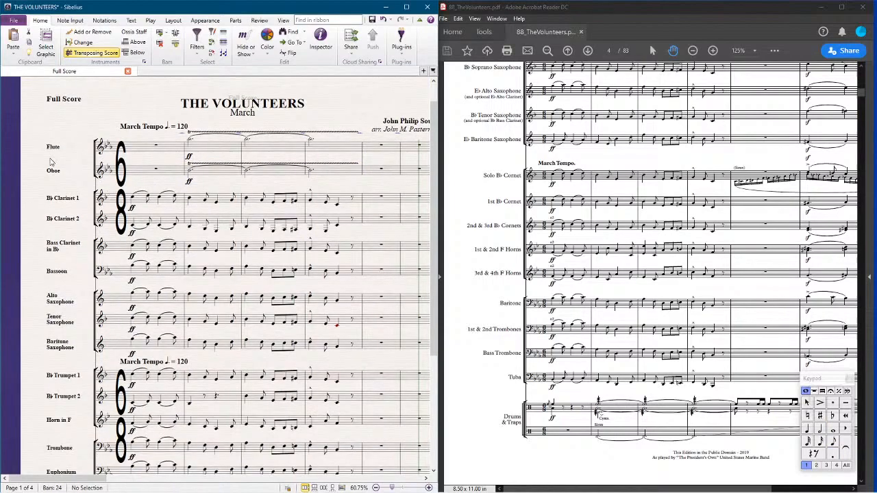
key(ctrl+s)
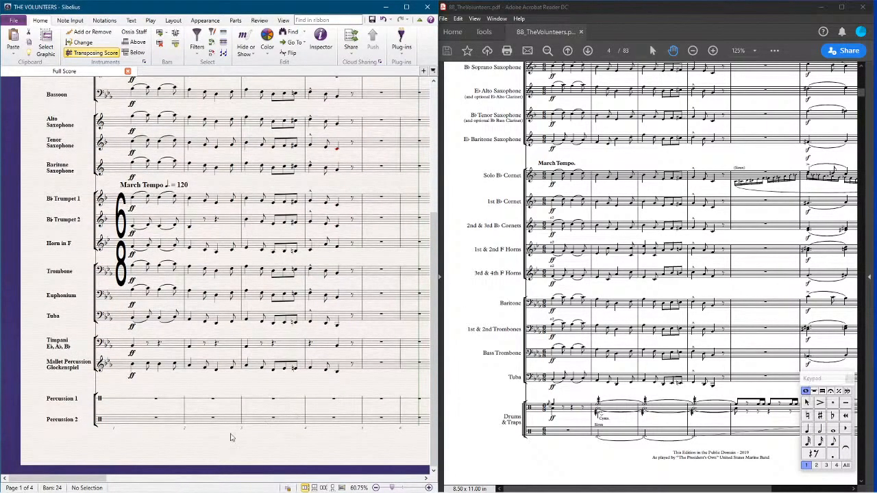
Step: Enter quarter notes on beat 1 of Percussion 1's bar 1, C5 in voice 1 and A4 in voice 2
scroll(171, 396, up, 3)
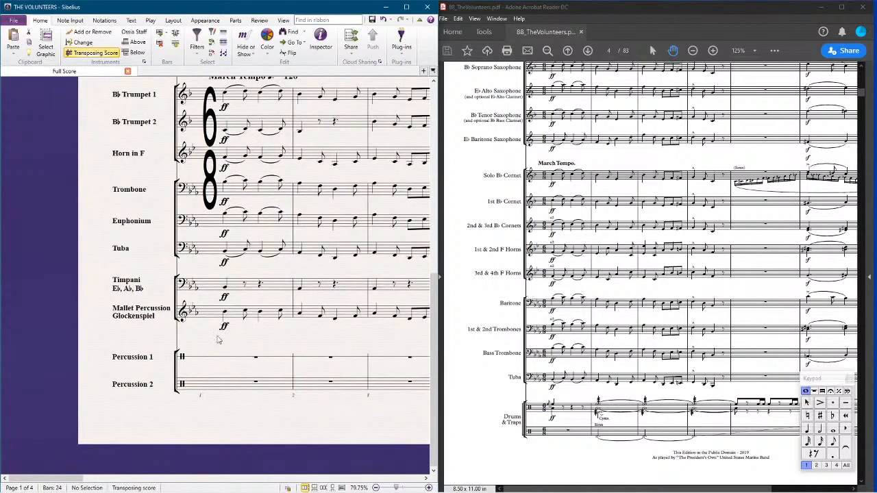
key(4)
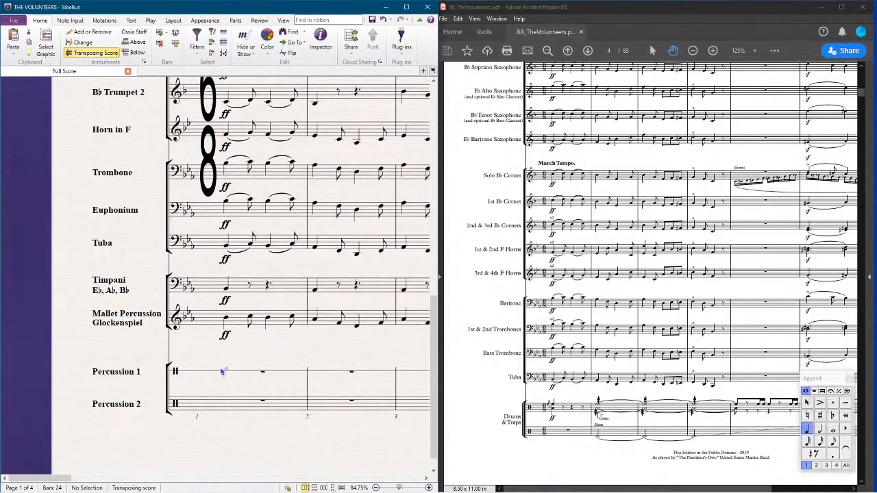
click(221, 372)
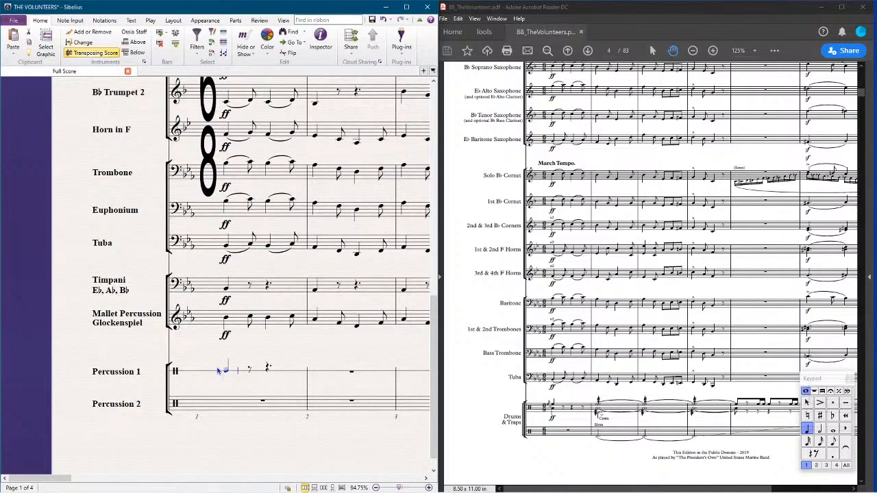
drag(682, 393, 562, 393)
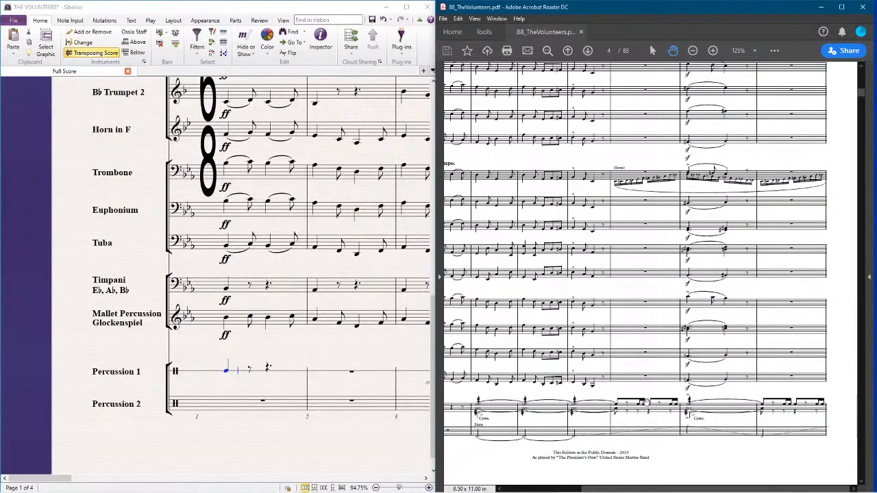
drag(565, 415, 595, 396)
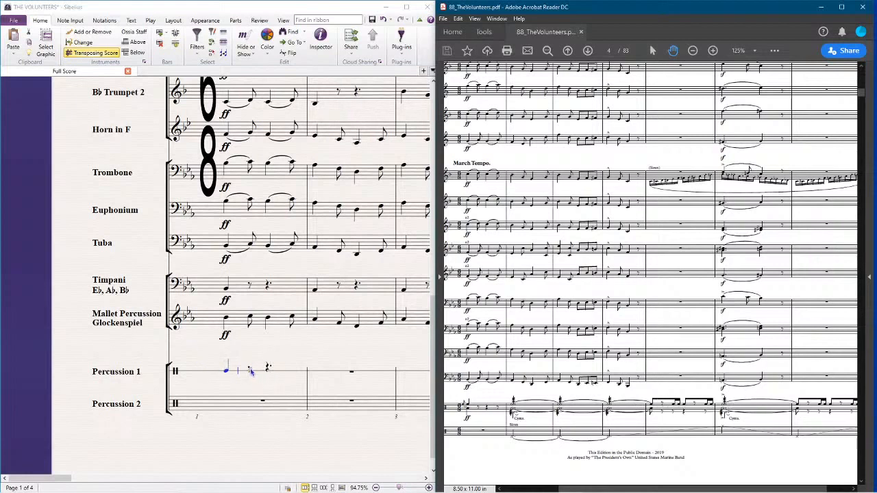
click(339, 8)
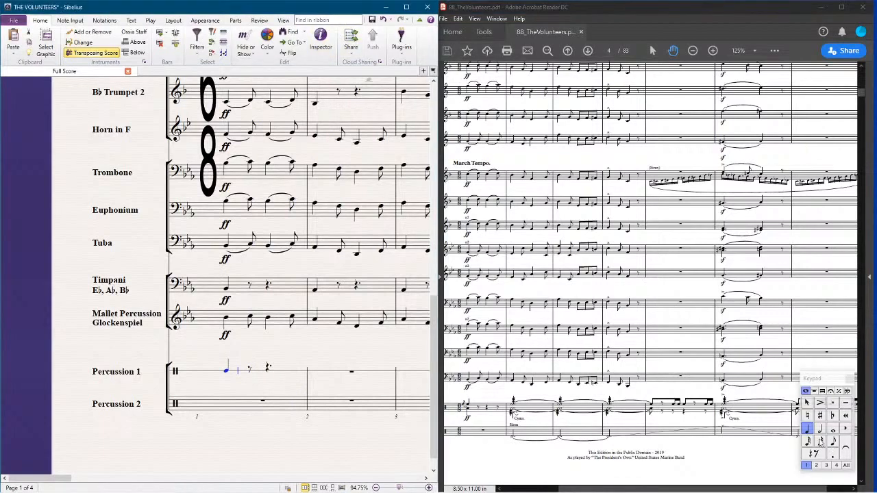
click(816, 465)
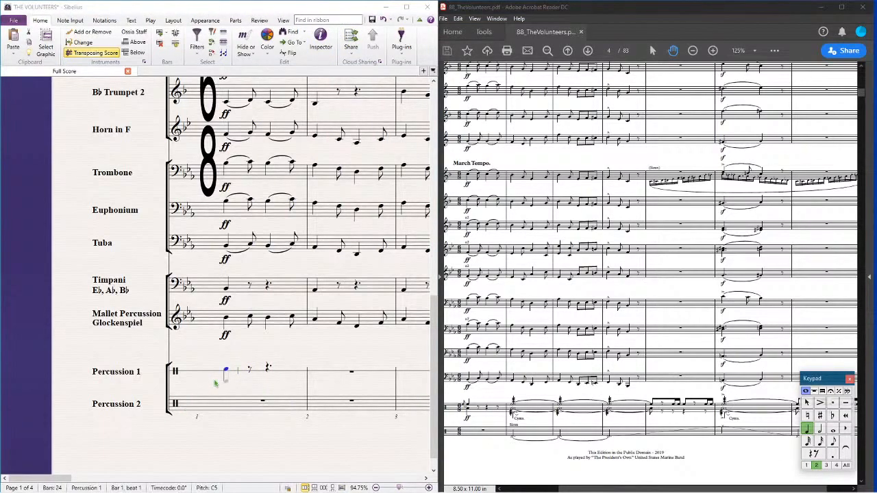
click(226, 371)
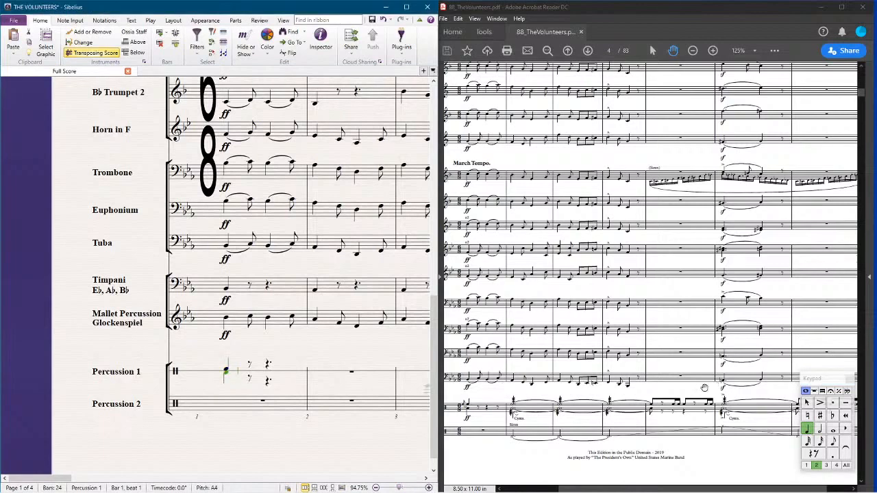
Step: Remove the voice 2 quarter and eighth rests from bar 1 of Percussion 1
click(807, 403)
click(270, 383)
key(Delete)
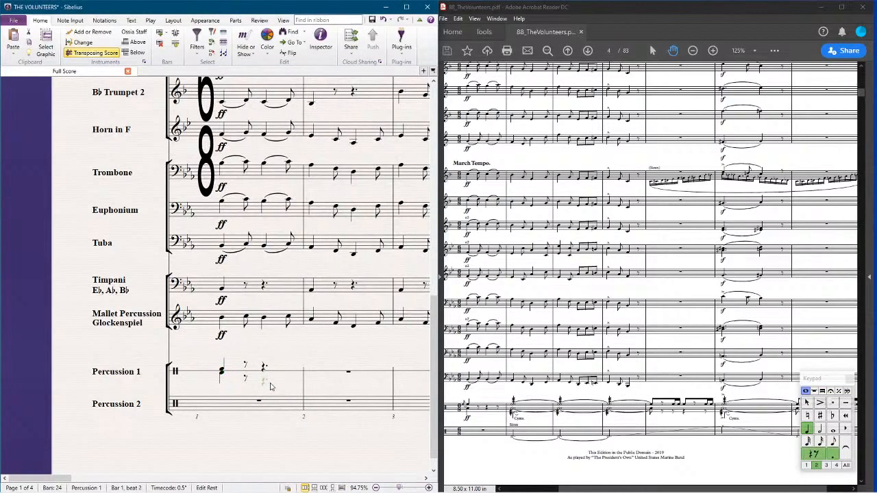
key(Left)
key(Delete)
key(Left)
key(Escape)
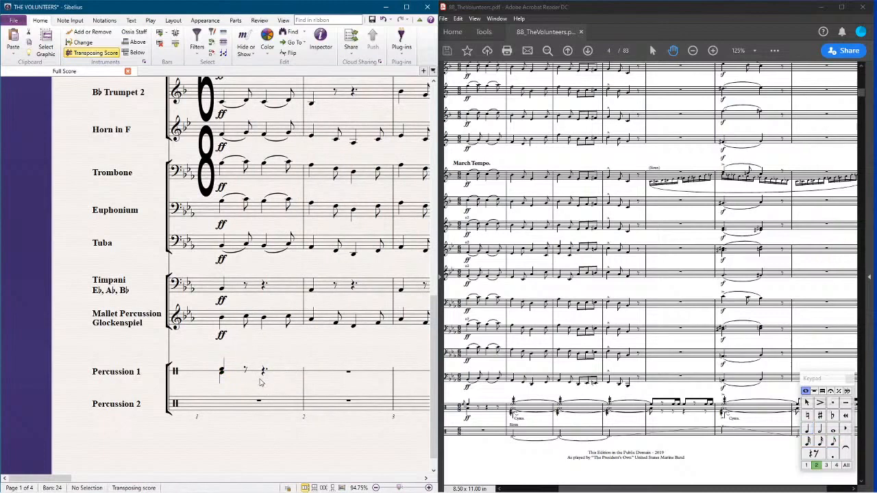
Step: Mark the first beat of Percussion 1's bar 1 with ff
click(236, 371)
key(ctrl+e)
key(ctrl+f)
key(ctrl+f)
key(Escape)
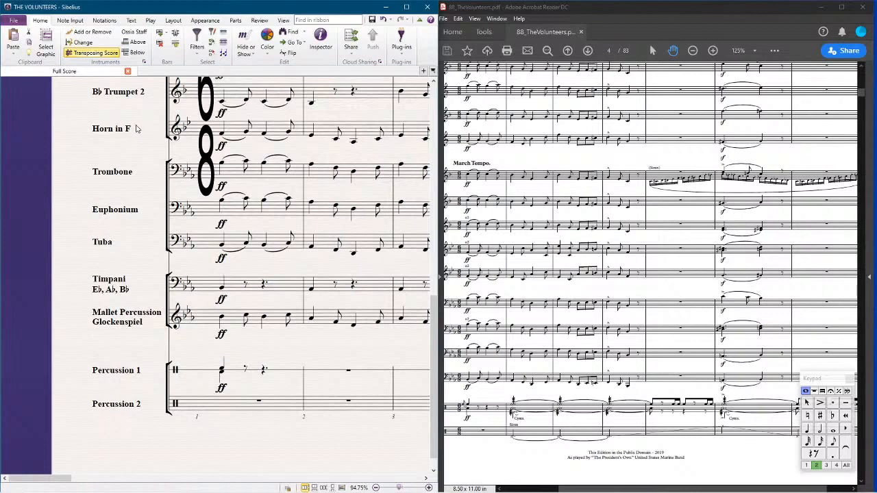
Step: Switch to the score The Glory of the Yankee Navy and examine its opening page as a reference for the percussion layout
click(386, 7)
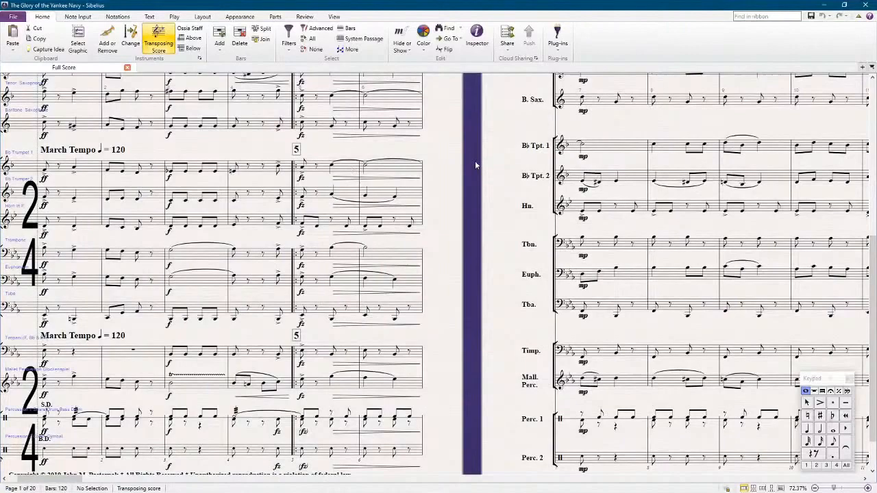
scroll(501, 201, down, 3)
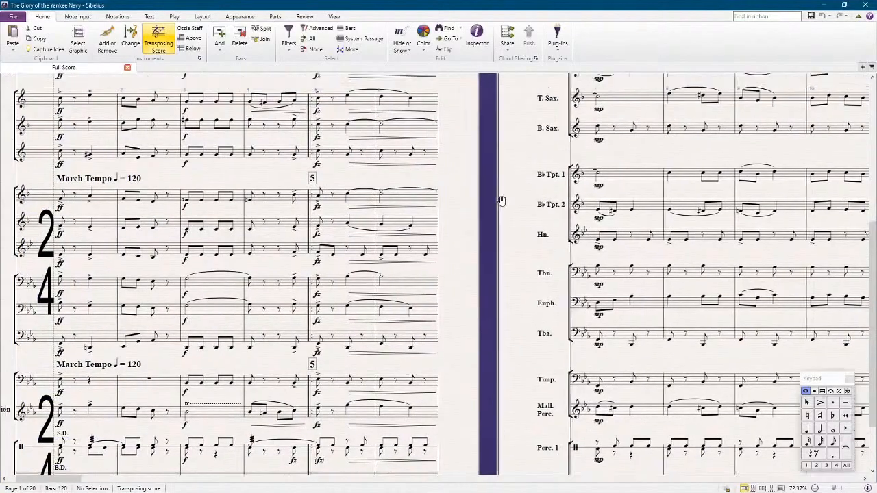
scroll(521, 225, up, 1)
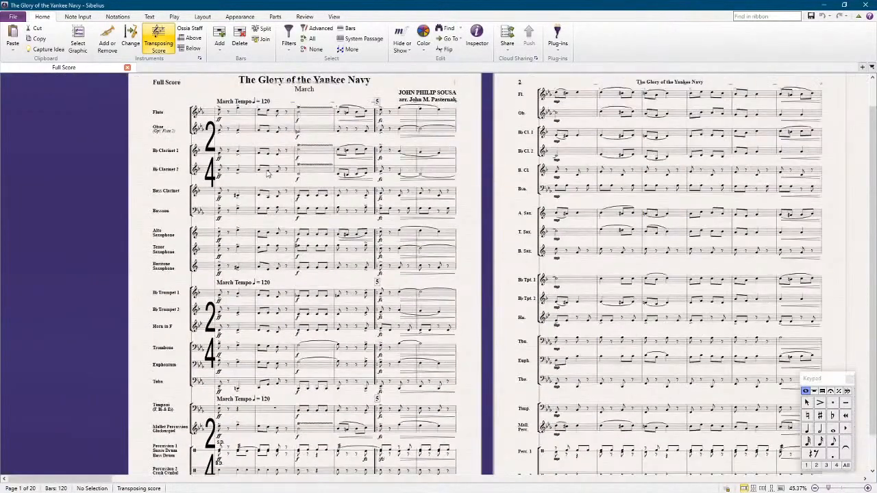
Step: Play back the opening of The Glory of the Yankee Navy to listen to its mallet and percussion parts
scroll(174, 157, up, 1)
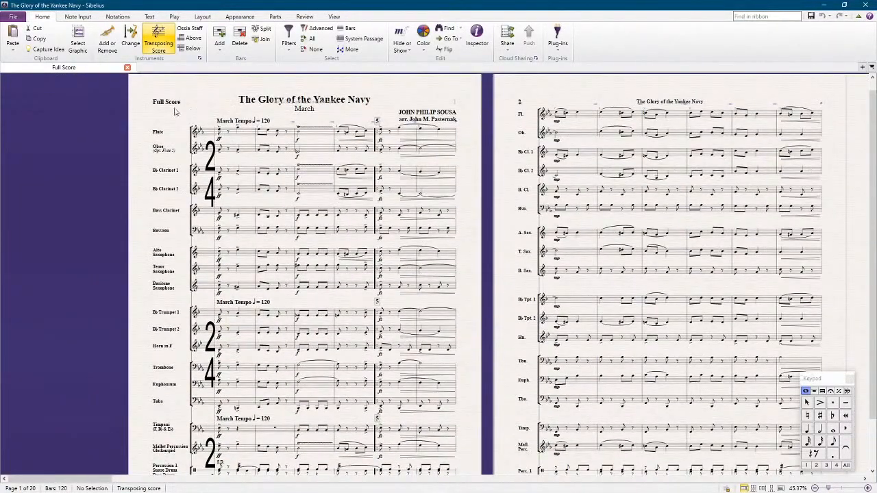
drag(203, 112, 205, 108)
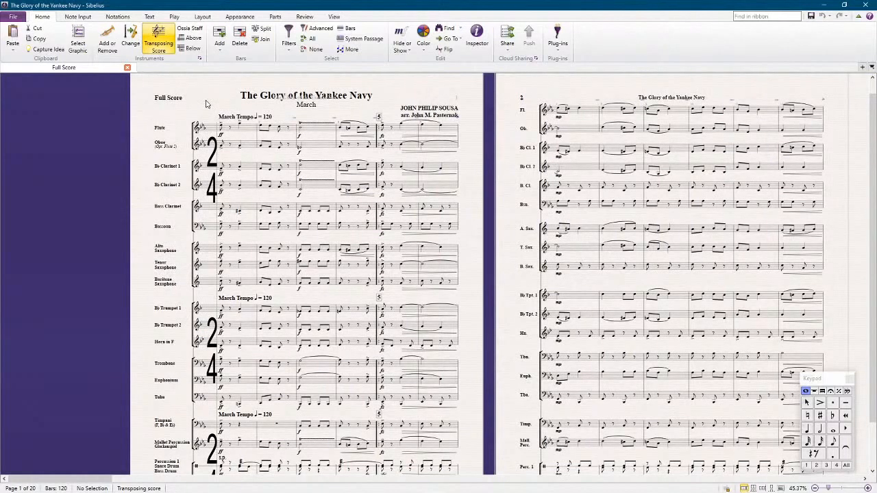
key(space)
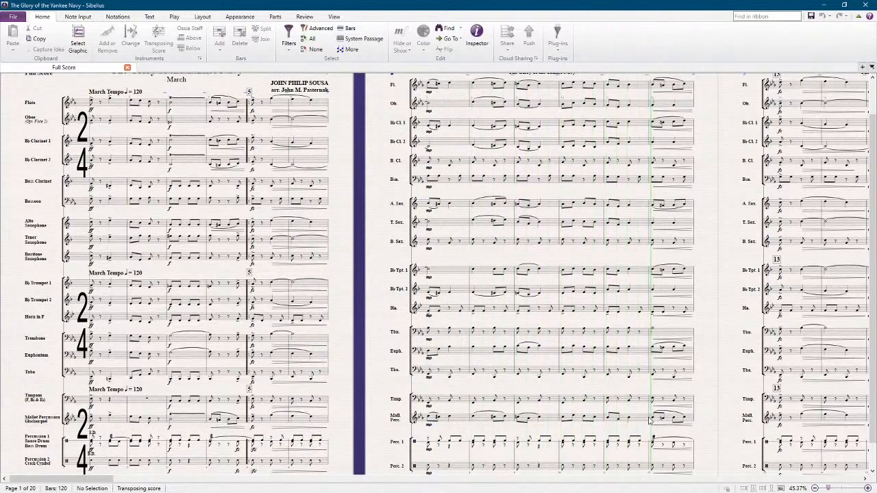
key(space)
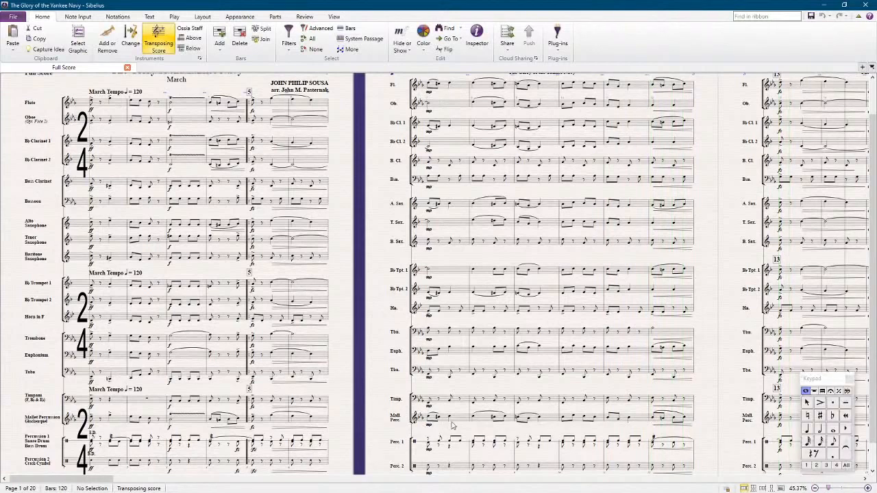
Step: Remove all slurs from the Mallet Percussion staff throughout The Glory of the Yankee Navy and listen to the playback
triple_click(459, 422)
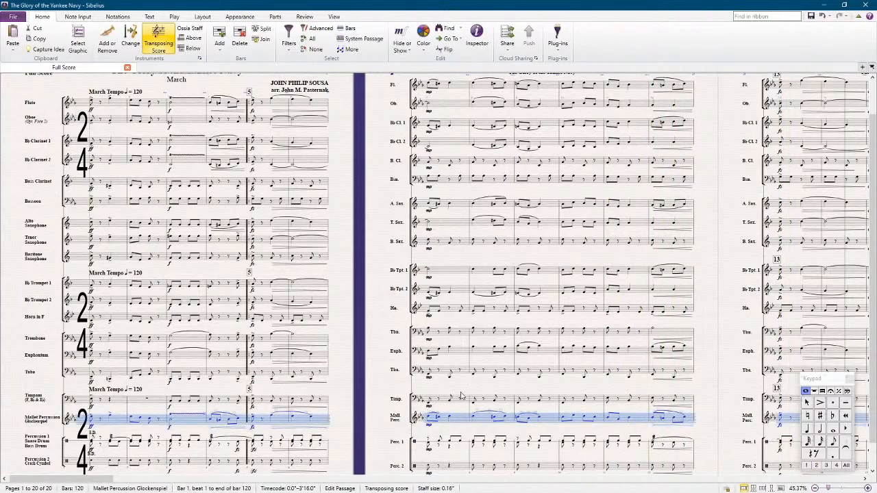
click(284, 44)
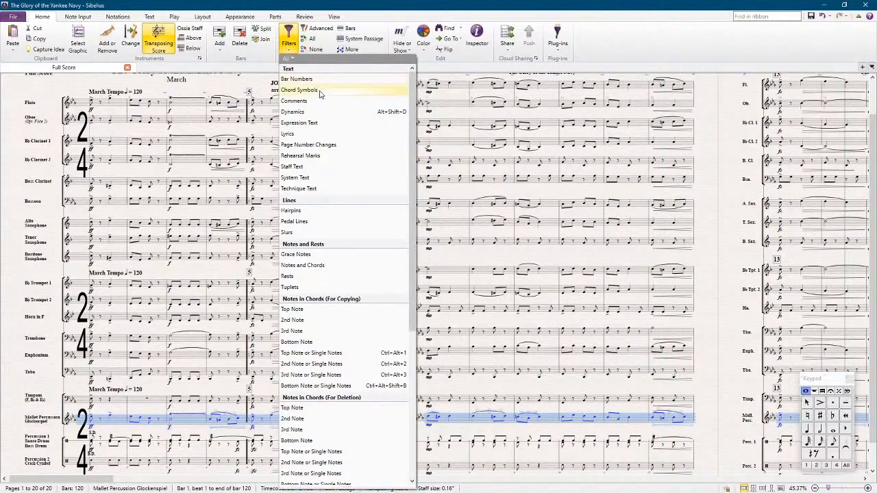
click(306, 234)
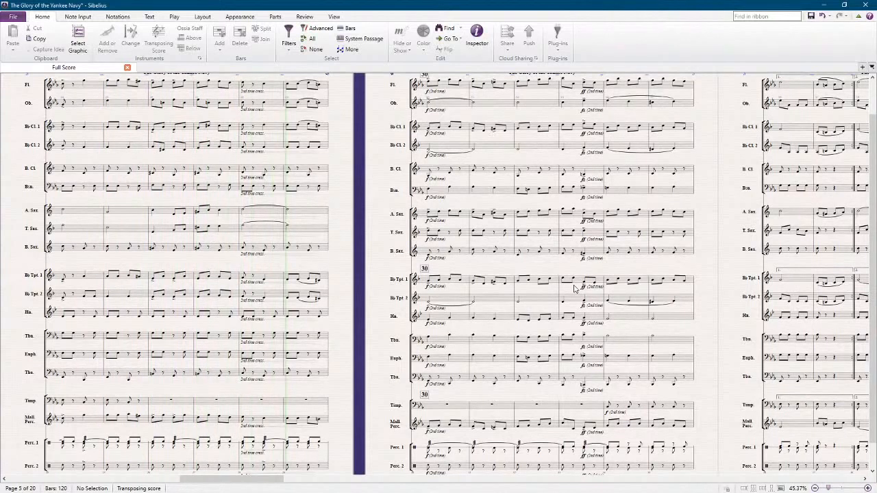
key(space)
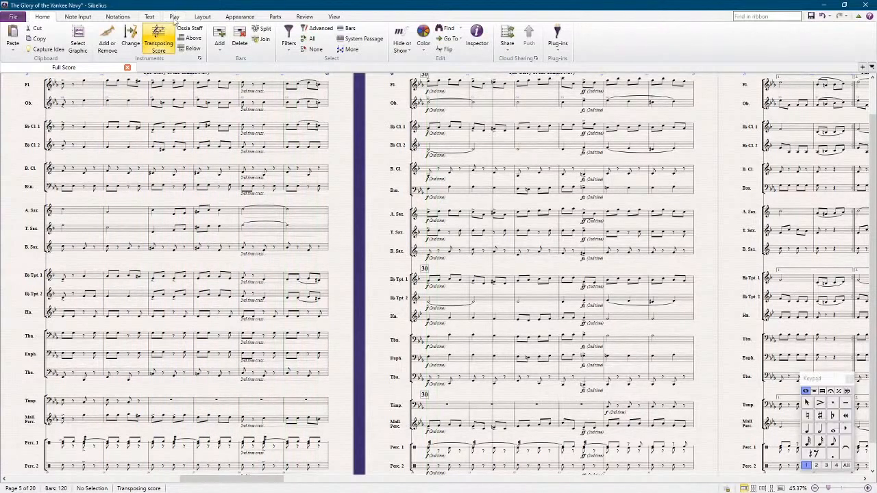
Step: Set the playback reverb to Dry in the Performance settings and listen to the score with it
click(174, 18)
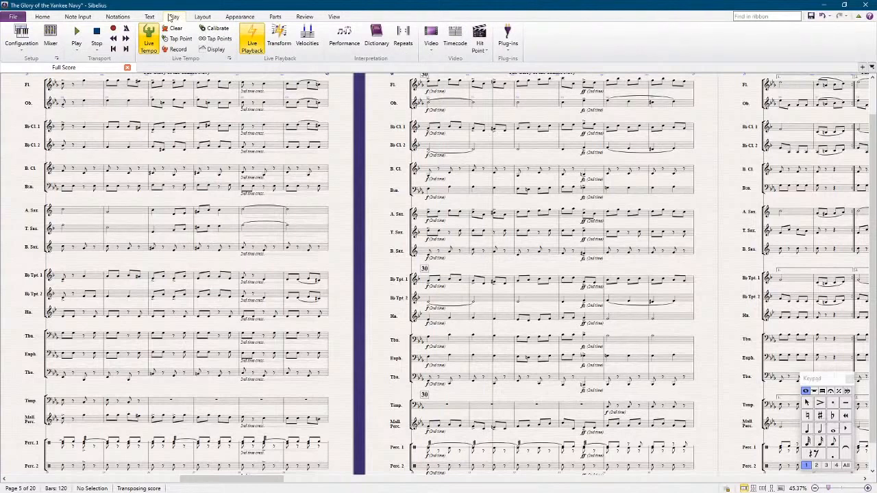
click(346, 35)
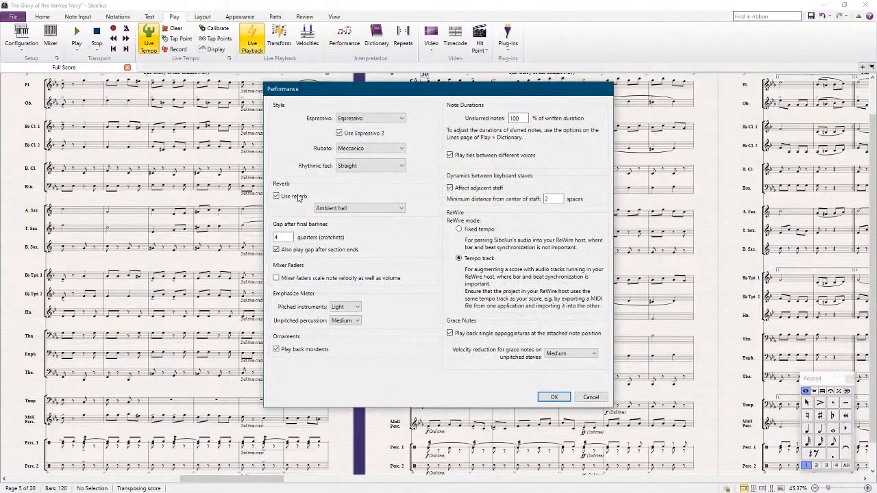
click(360, 208)
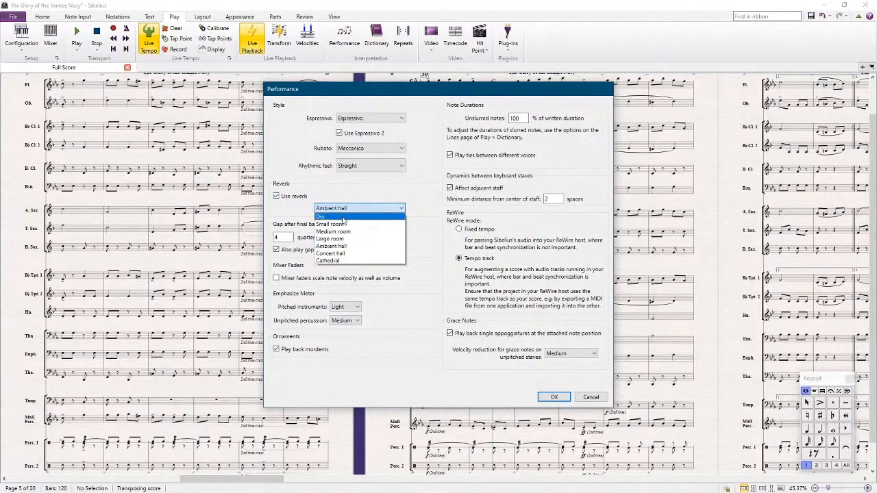
click(374, 222)
click(554, 398)
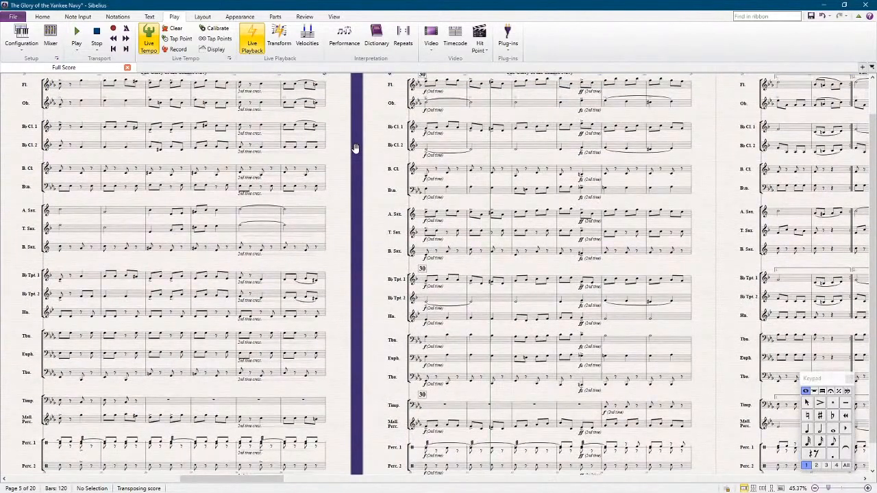
key(space)
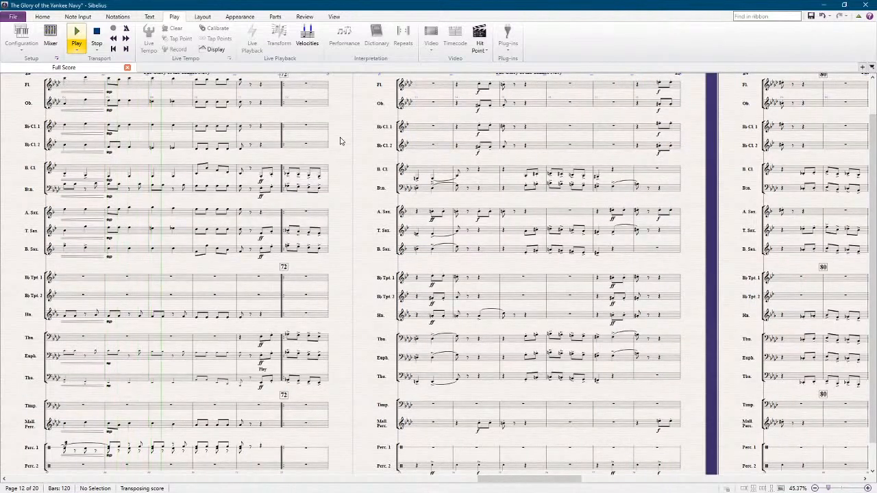
key(space)
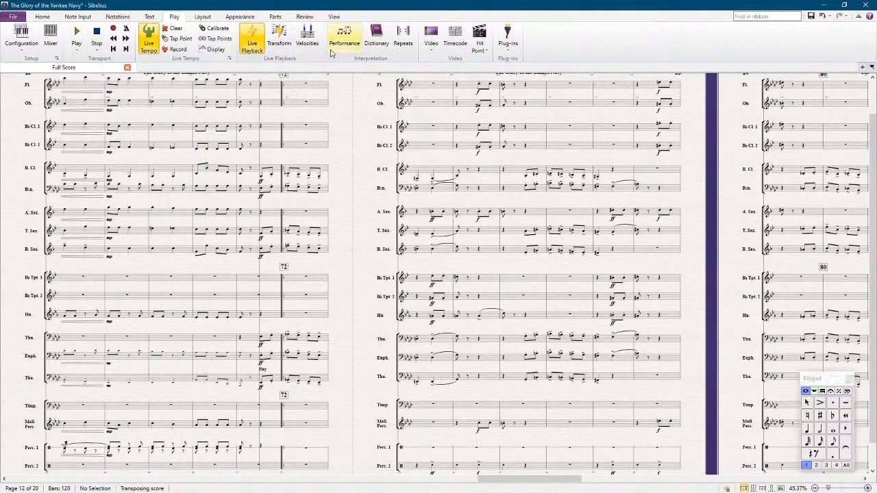
Step: Change the playback reverb to Small room and listen to the march through its ending
click(349, 38)
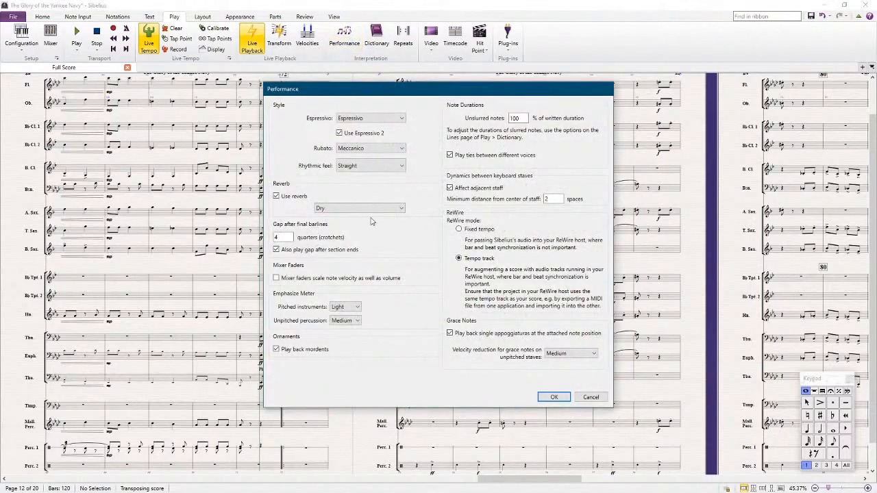
click(381, 209)
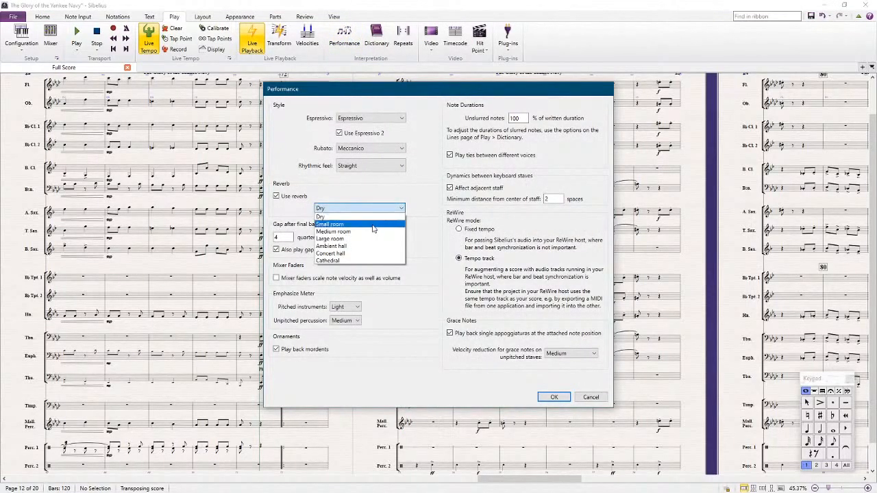
click(374, 224)
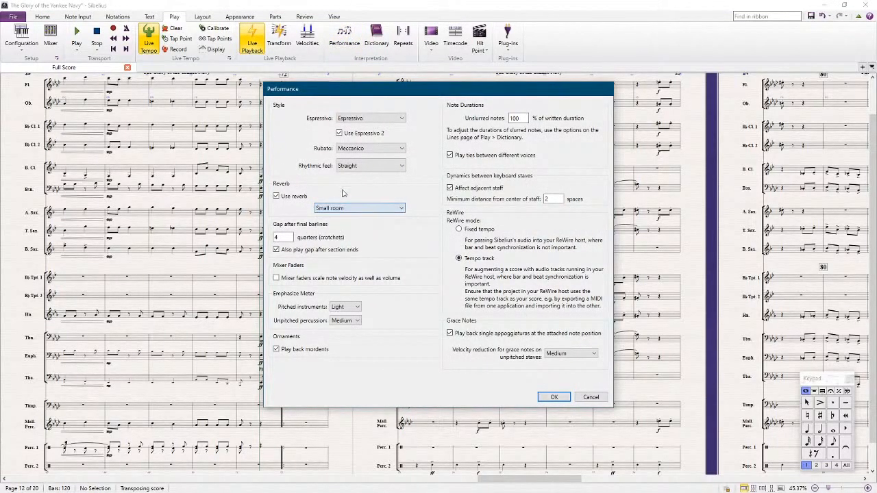
click(555, 397)
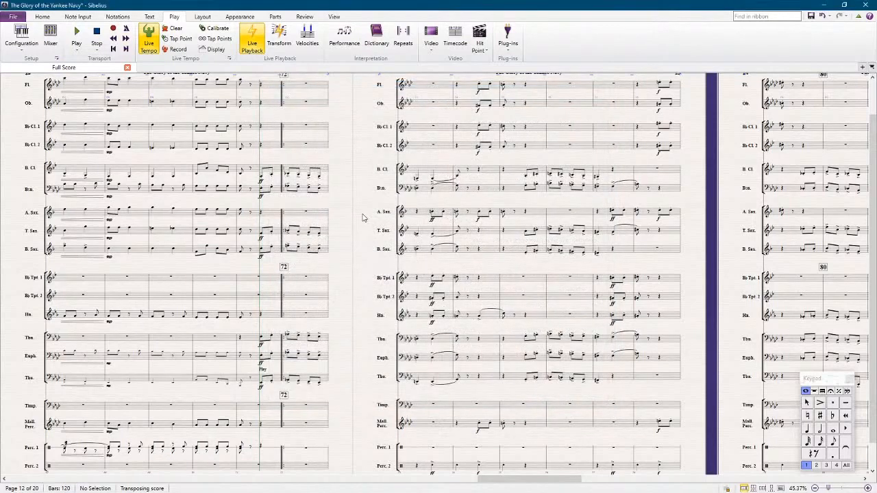
key(space)
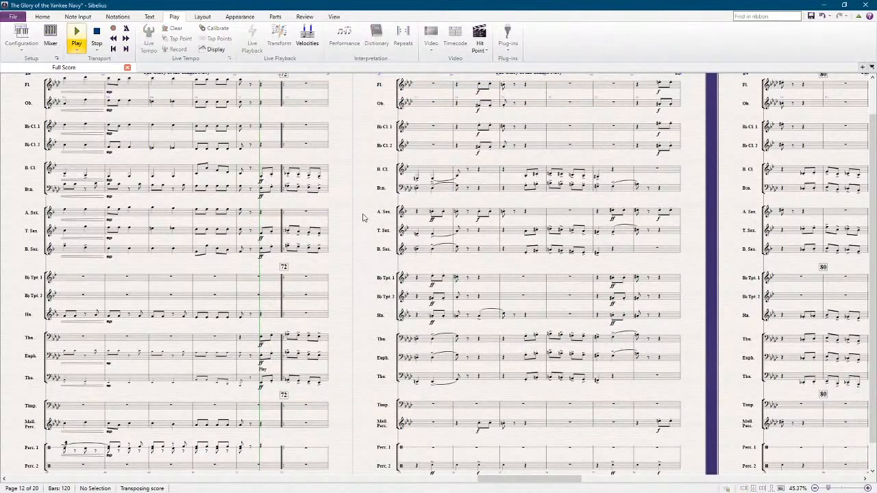
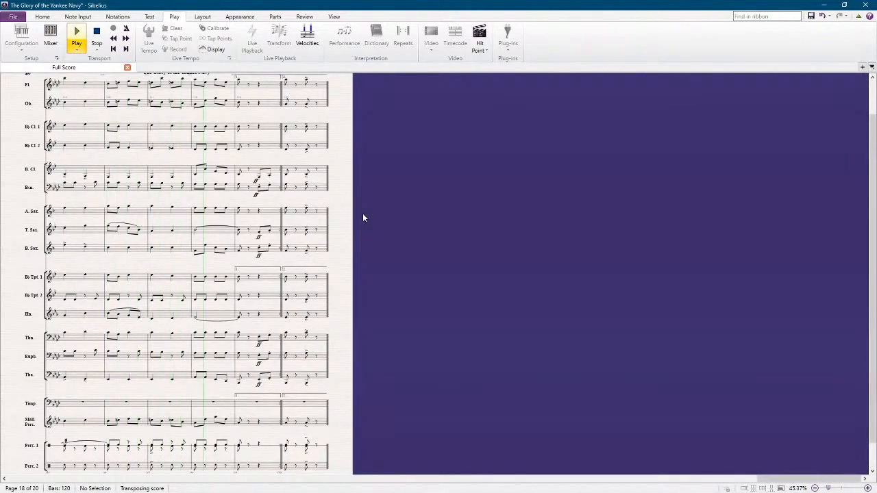
key(space)
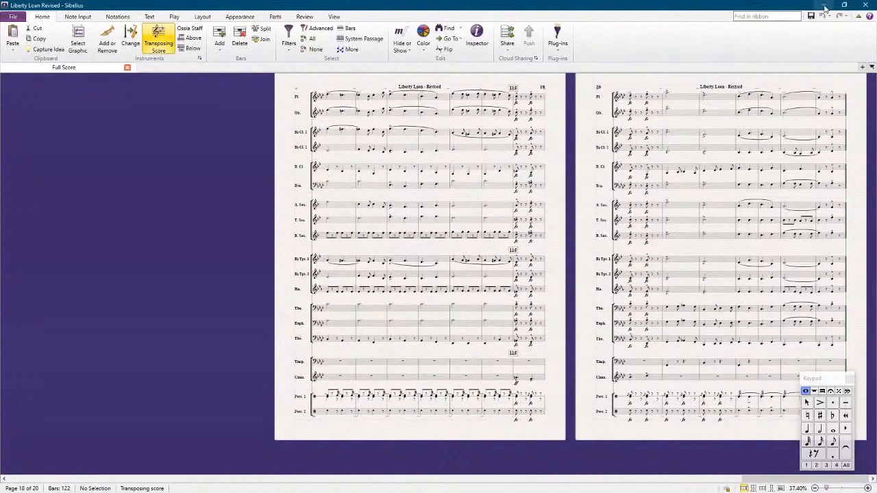
Step: Return from Liberty Loan Revised to The Glory of the Yankee Navy and set its playback reverb to Ambient hall
click(823, 5)
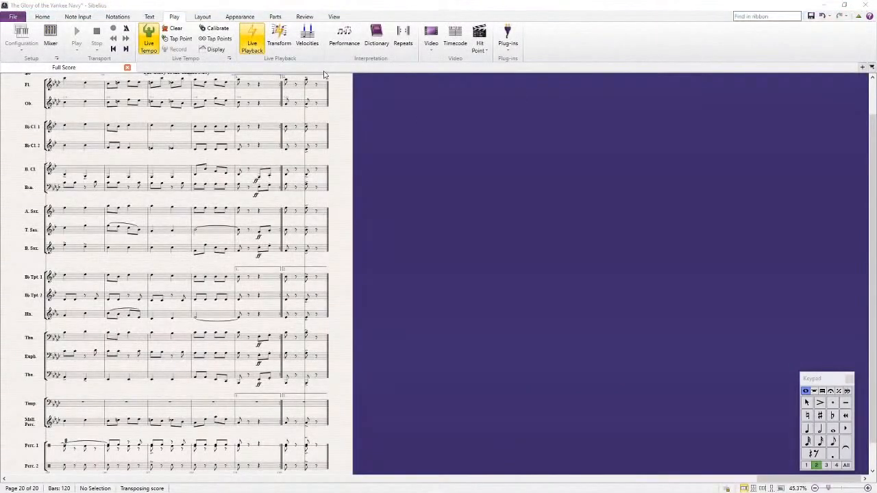
click(344, 36)
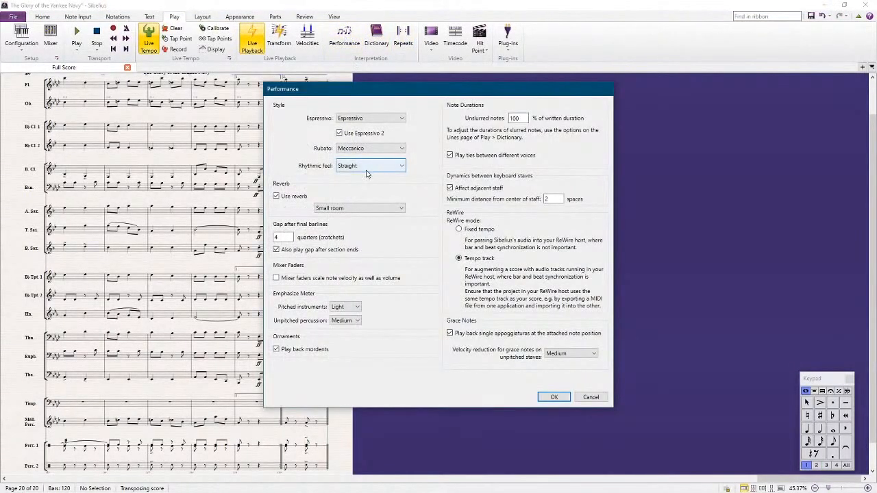
click(353, 208)
click(339, 251)
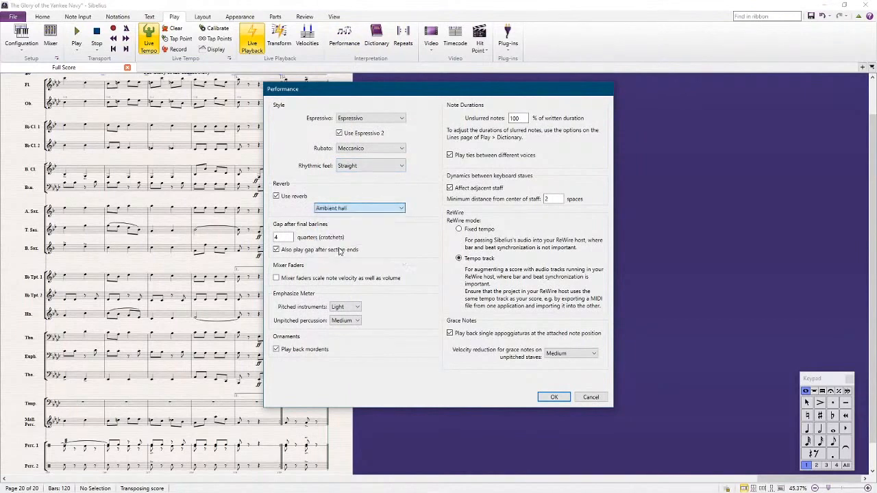
click(554, 397)
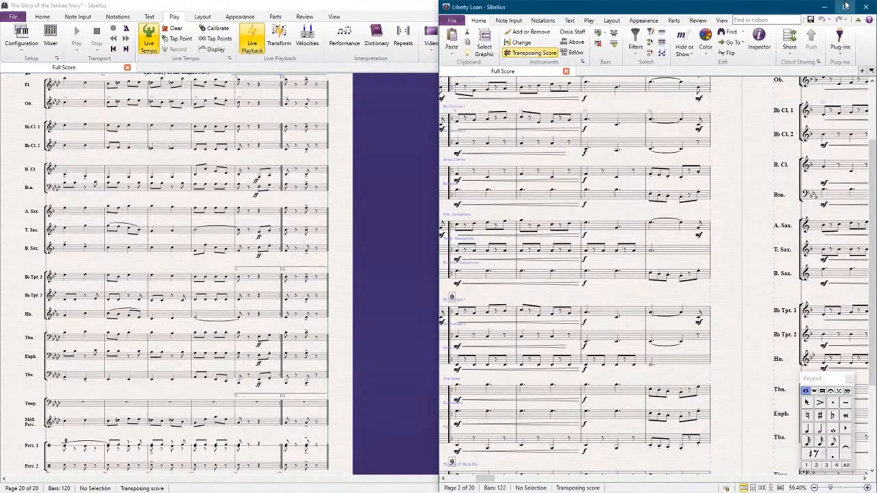
Step: Switch to the score Liberty Loan, look through it to the Trio at bar 43 and play it back from there
click(846, 5)
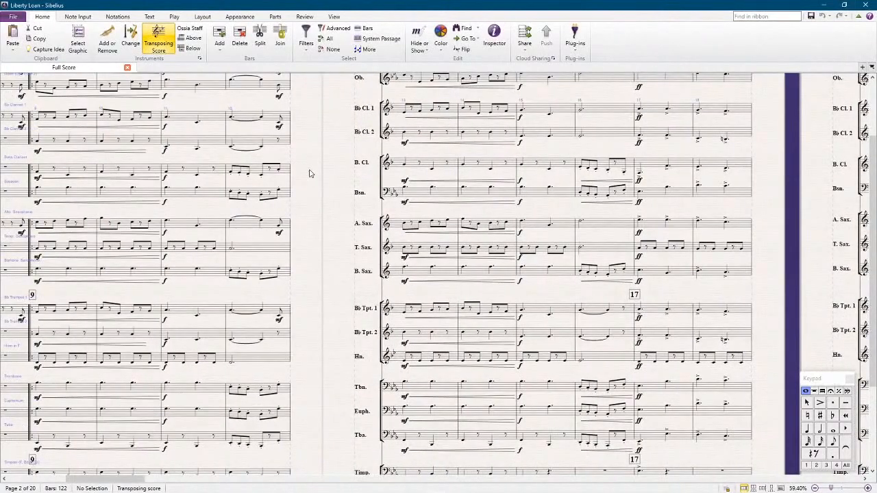
scroll(307, 163, down, 4)
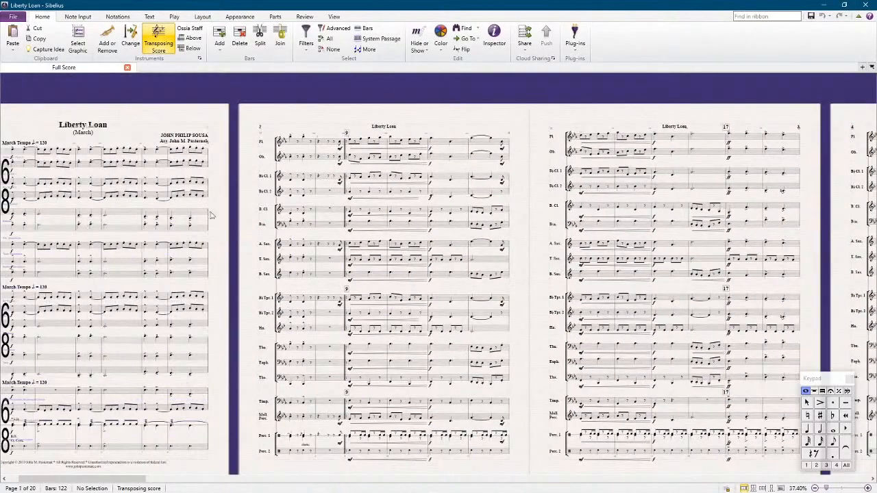
scroll(195, 222, right, 10)
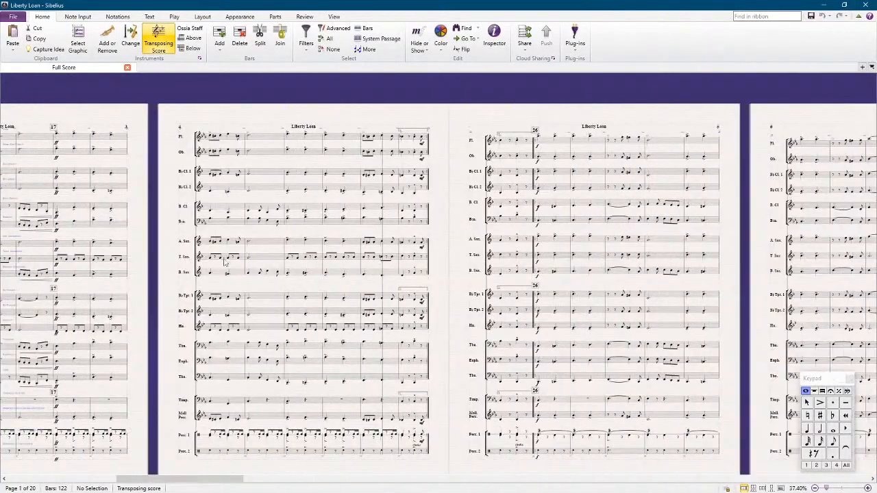
scroll(343, 217, right, 8)
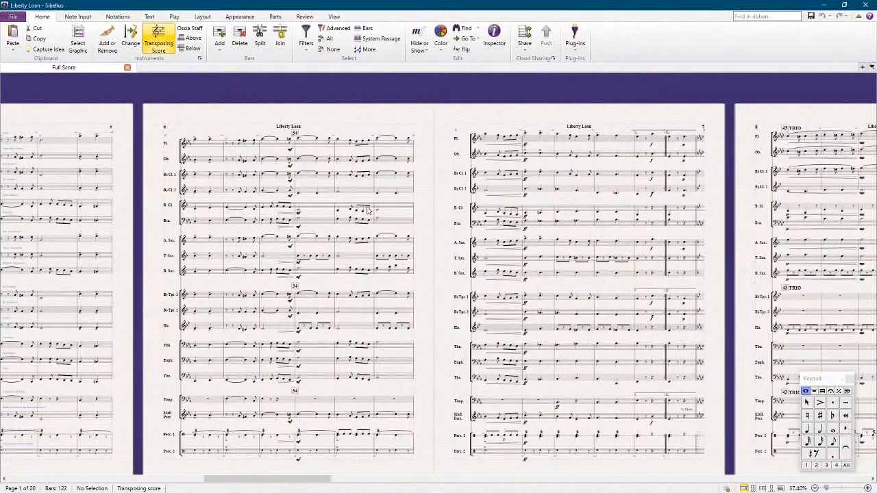
scroll(387, 187, right, 2)
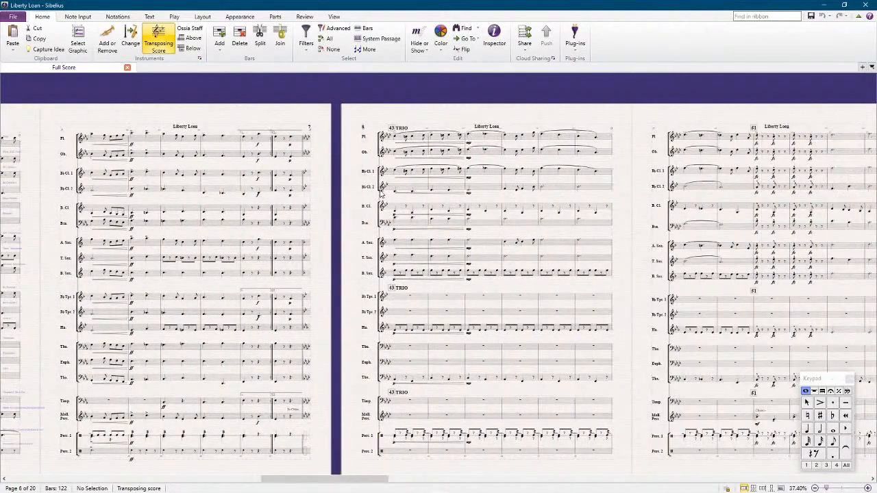
scroll(381, 194, right, 2)
scroll(376, 205, right, 1)
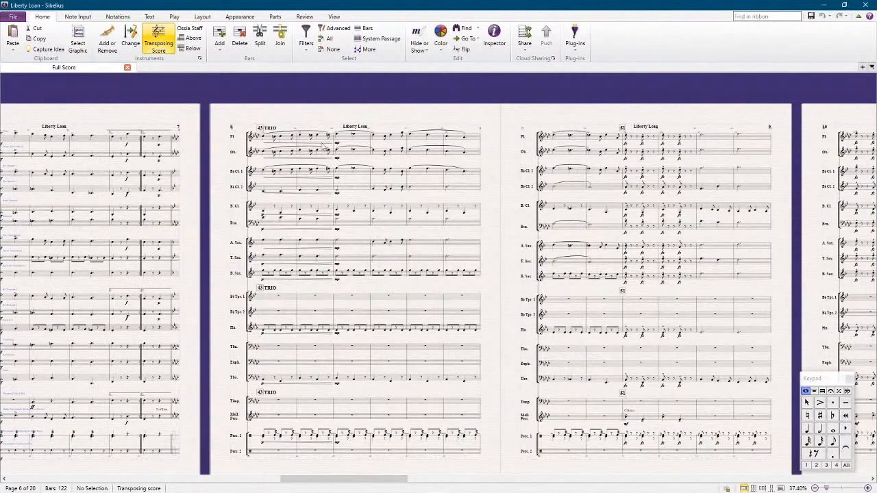
click(270, 139)
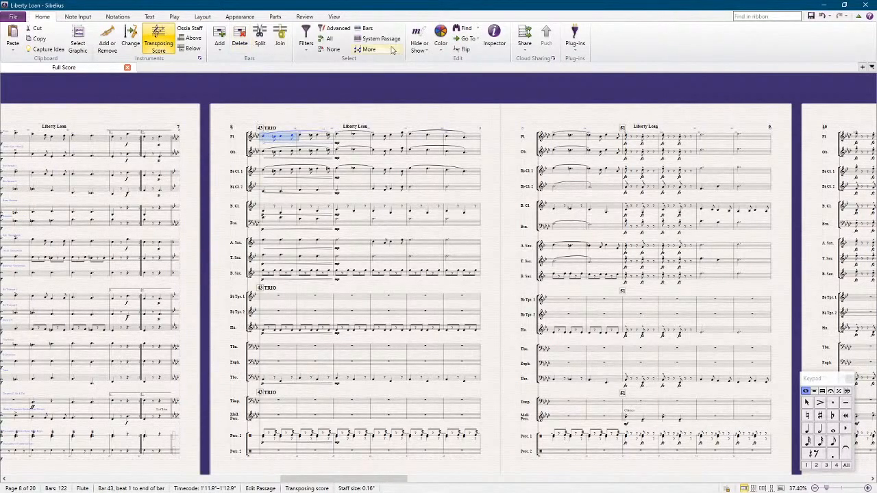
click(397, 116)
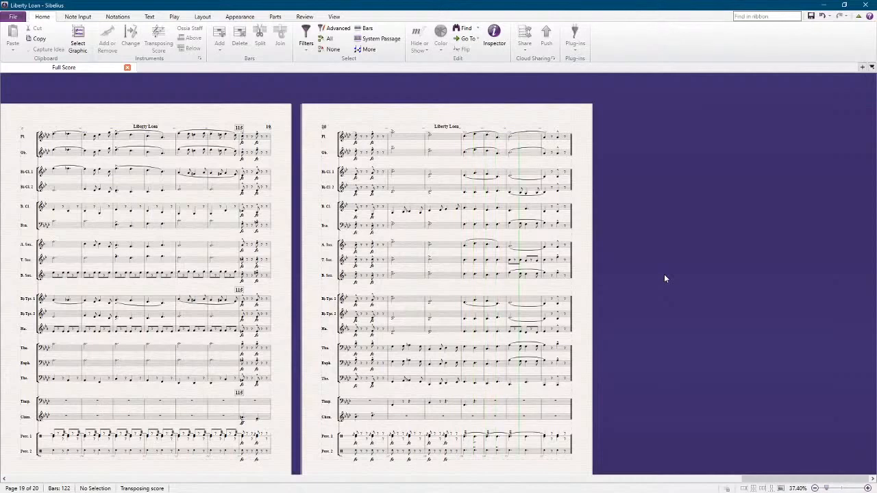
key(space)
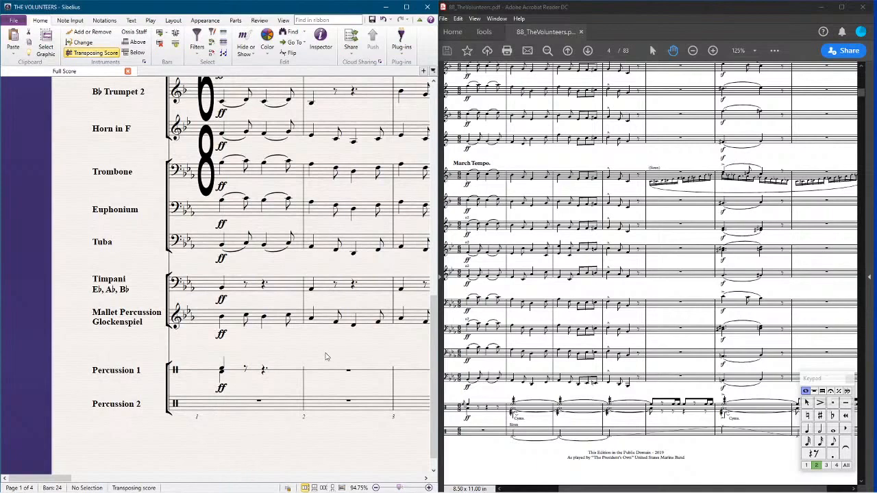
Step: Enter dotted half notes in voice 2 of Percussion 1 for bars 2 to 4, ending on an eighth note in bar 5
key(4)
key(period)
click(312, 373)
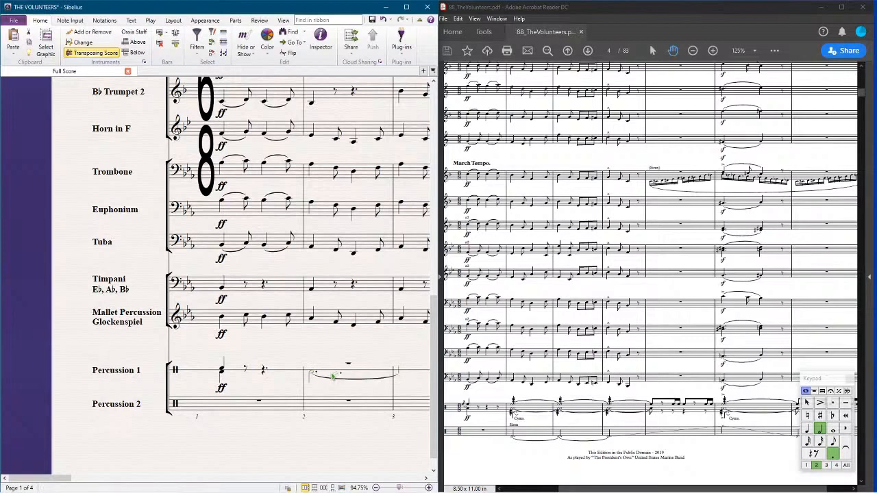
scroll(93, 242, right, 5)
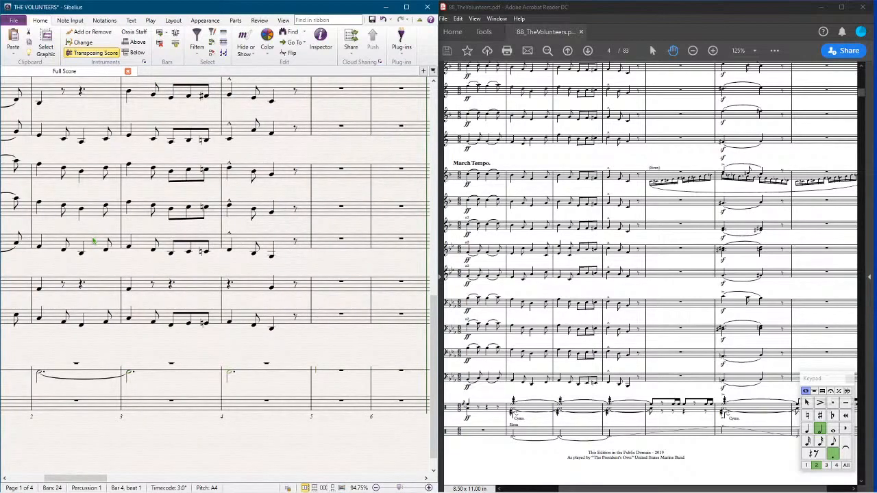
key(r)
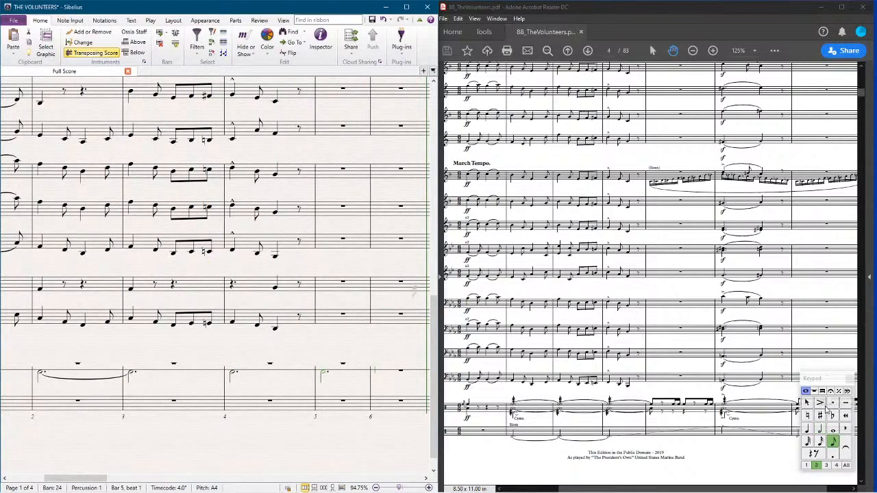
click(806, 405)
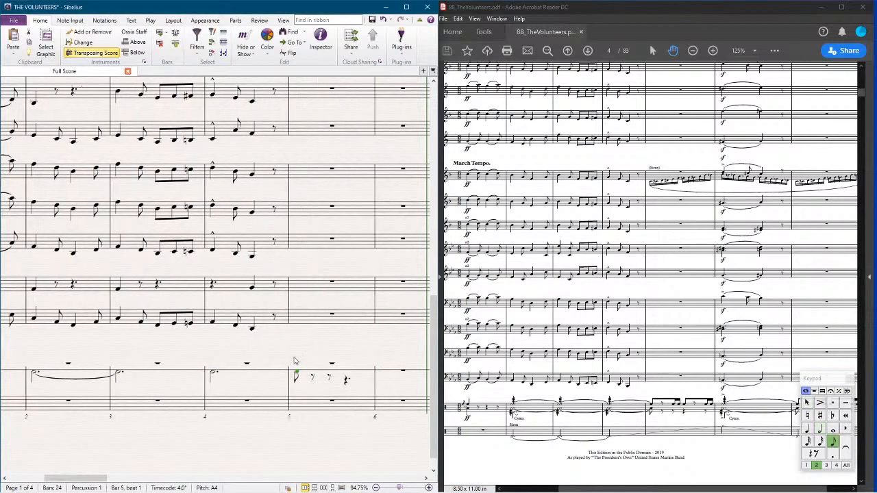
Step: Tie the voice 2 dotted half notes in bars 3 and 4 of Percussion 1 to the notes that follow
click(158, 374)
key(Return)
click(220, 377)
key(Return)
Step: Add three-stroke tremolos to the tied voice 2 notes in bars 2 to 4 of Percussion 1
click(55, 373)
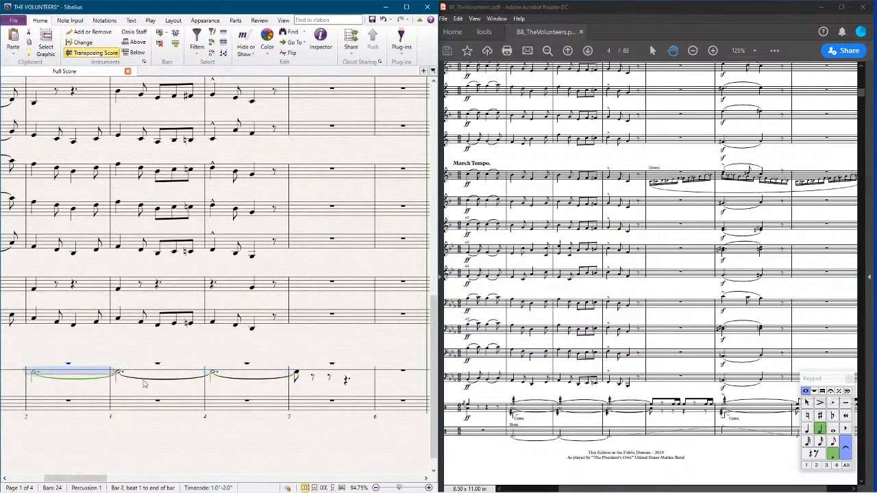
shift+click(251, 373)
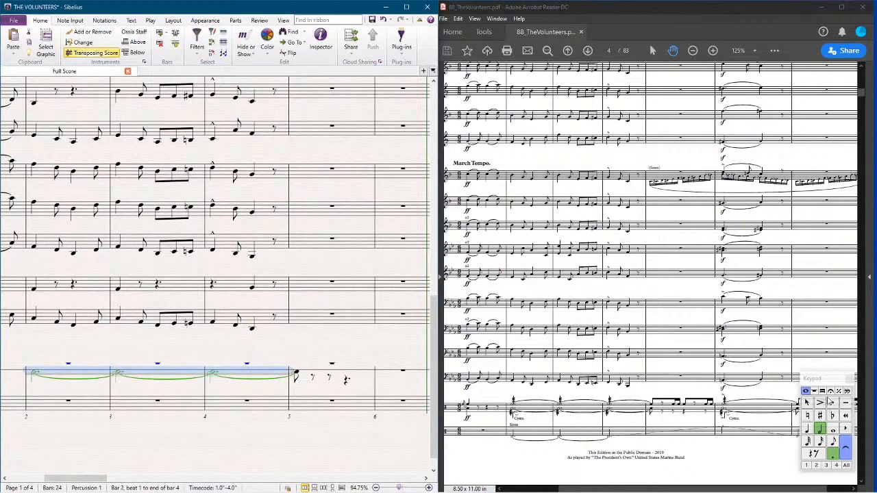
click(825, 466)
click(832, 442)
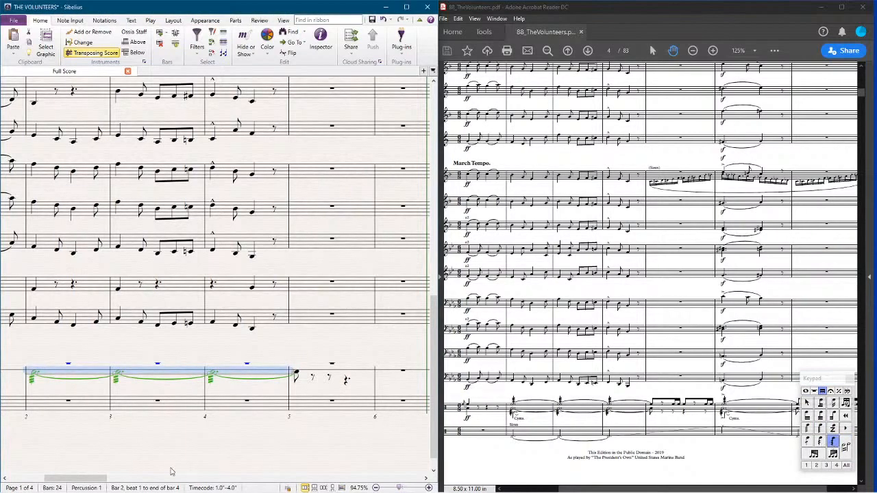
click(149, 453)
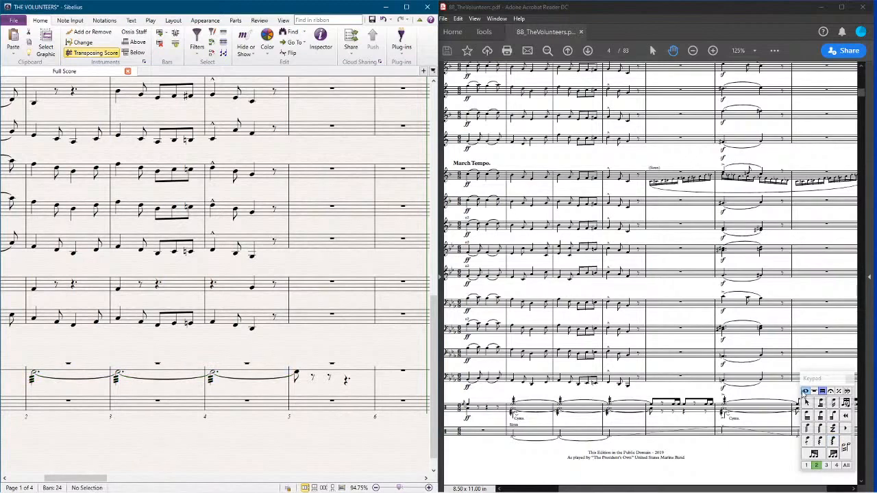
Step: Enter voice 1 dotted half notes above the roll in Percussion 1 for bars 2 to 4, with an eighth note in bar 5
click(806, 392)
click(819, 428)
click(832, 452)
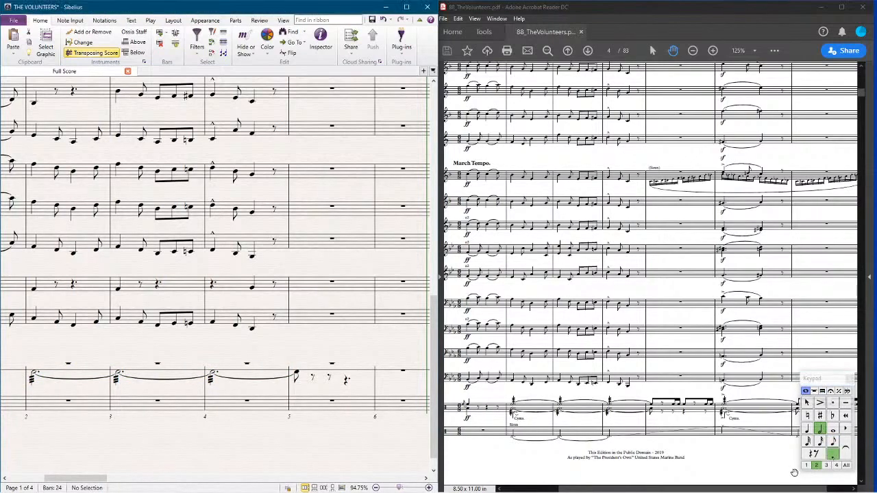
click(806, 467)
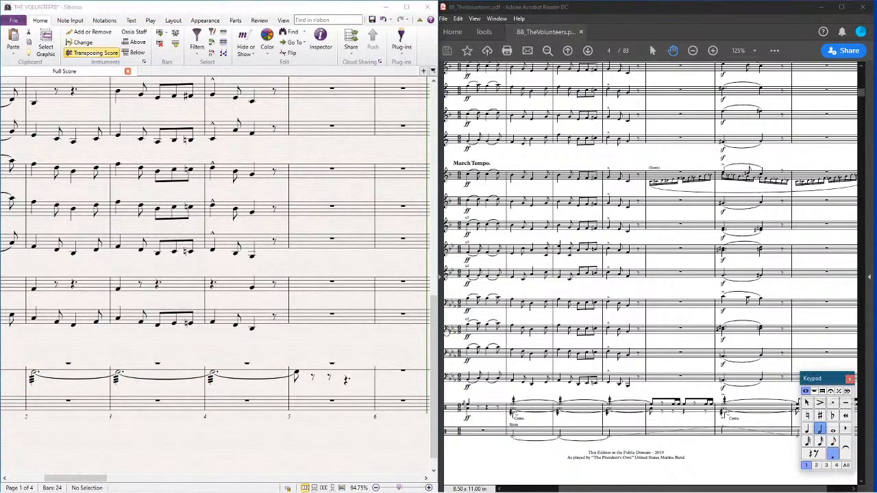
click(37, 371)
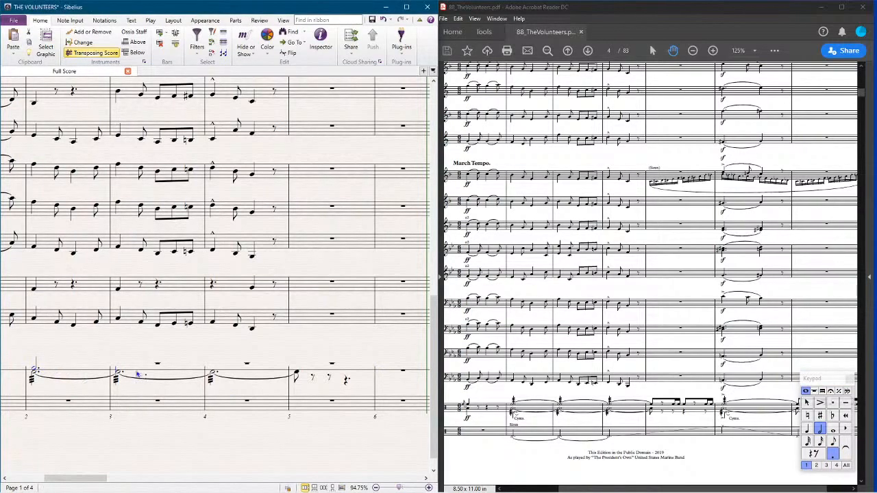
key(shift+Right)
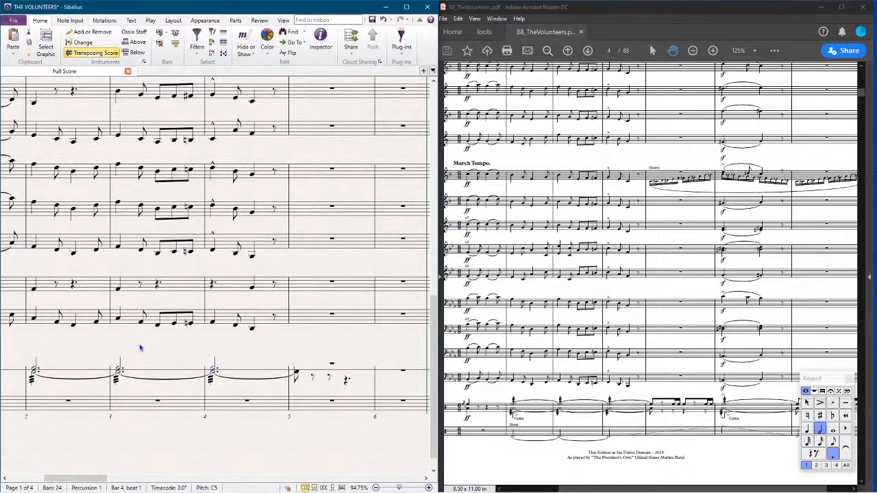
key(3)
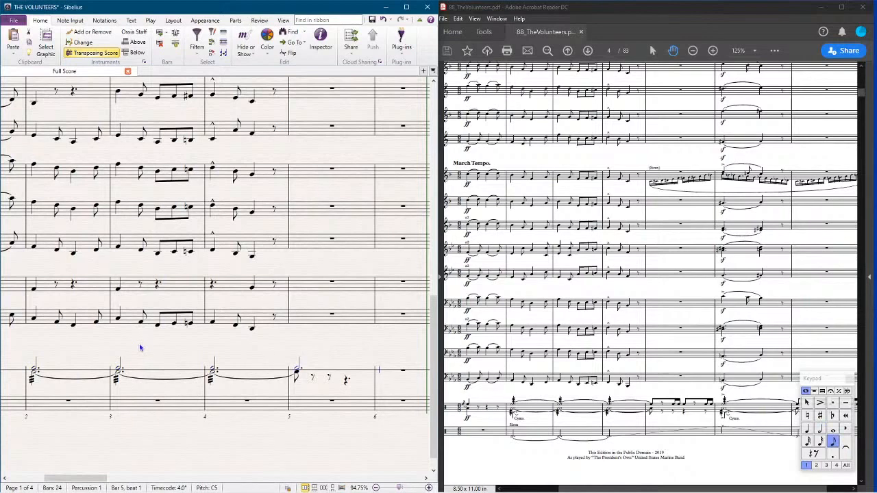
click(805, 404)
click(297, 368)
key(3)
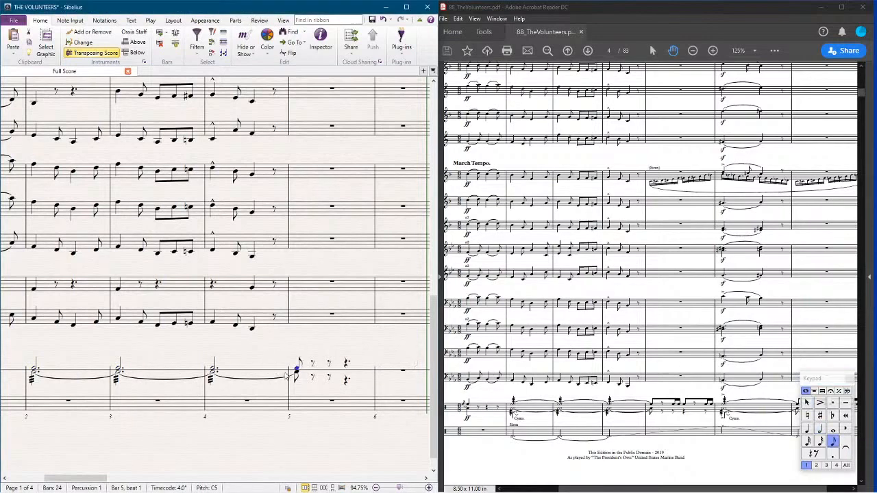
Step: Delete the redundant voice 2 rests in bar 5 of Percussion 1
click(346, 381)
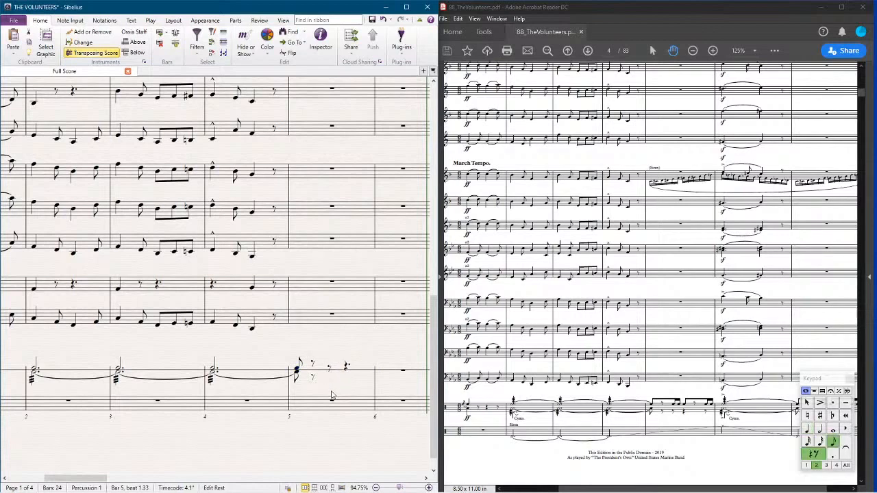
key(Delete)
click(347, 373)
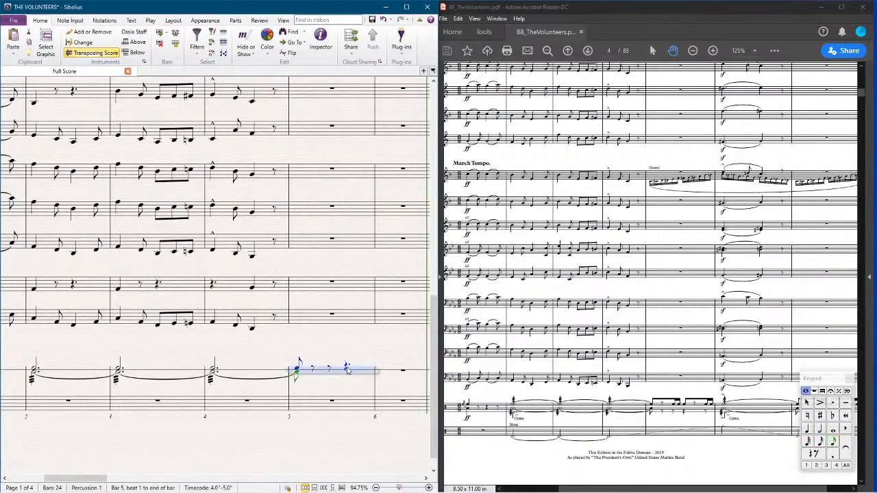
key(Escape)
scroll(350, 355, left, 3)
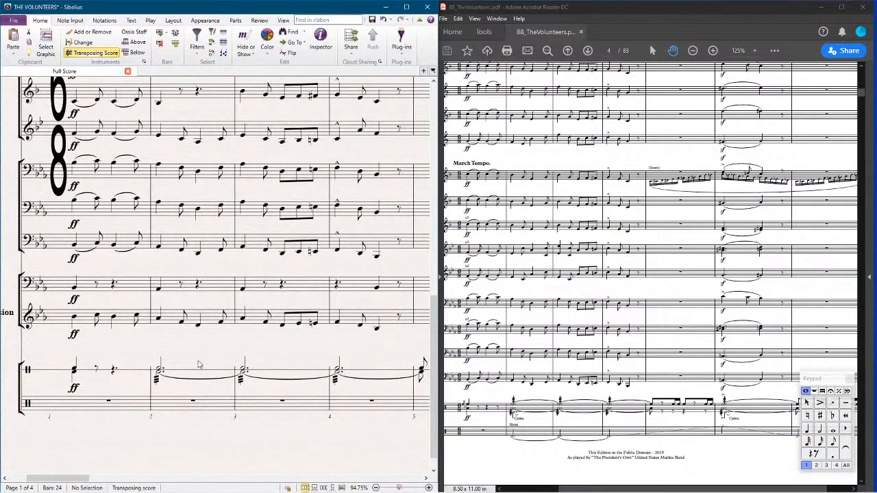
Step: Review the score's Performance playback settings and close them without changes
click(148, 21)
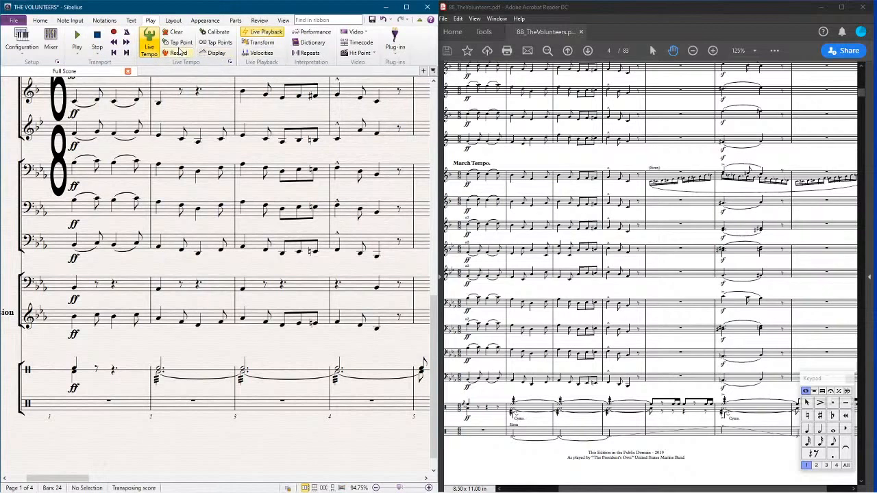
click(303, 34)
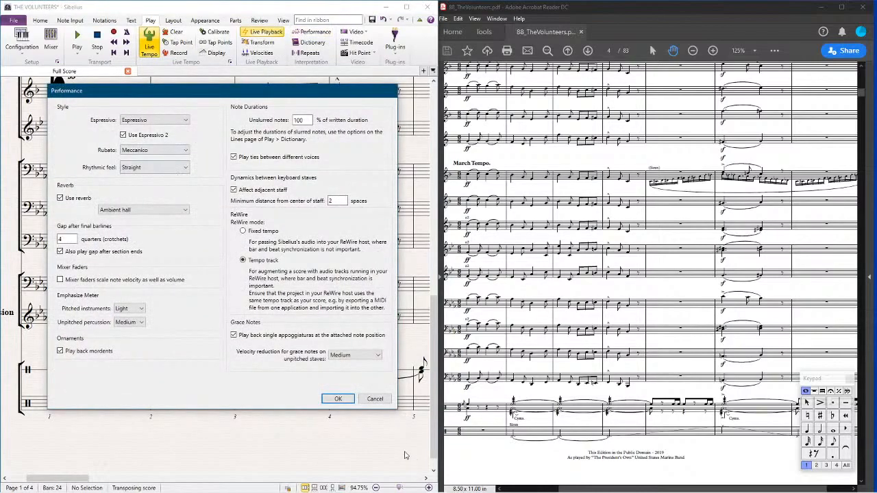
click(379, 399)
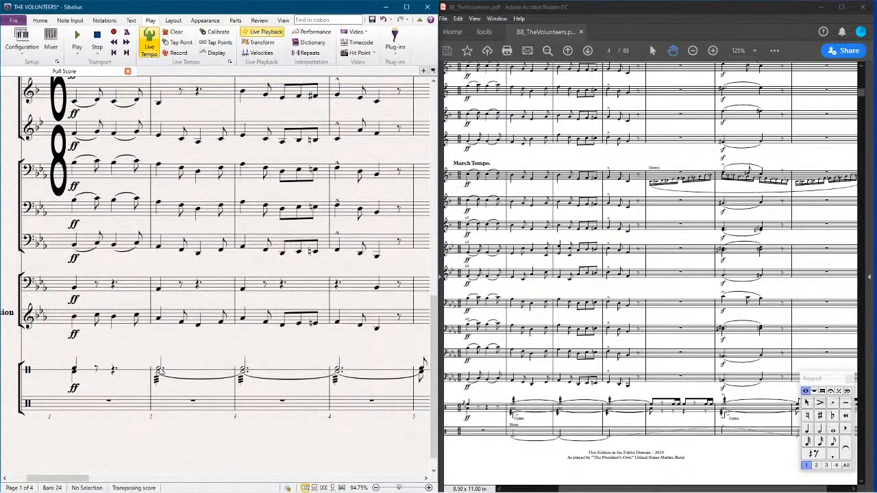
Step: Tie the voice 1 dotted half notes in bars 2 to 4 of Percussion 1 through to bar 5
click(173, 377)
click(277, 375)
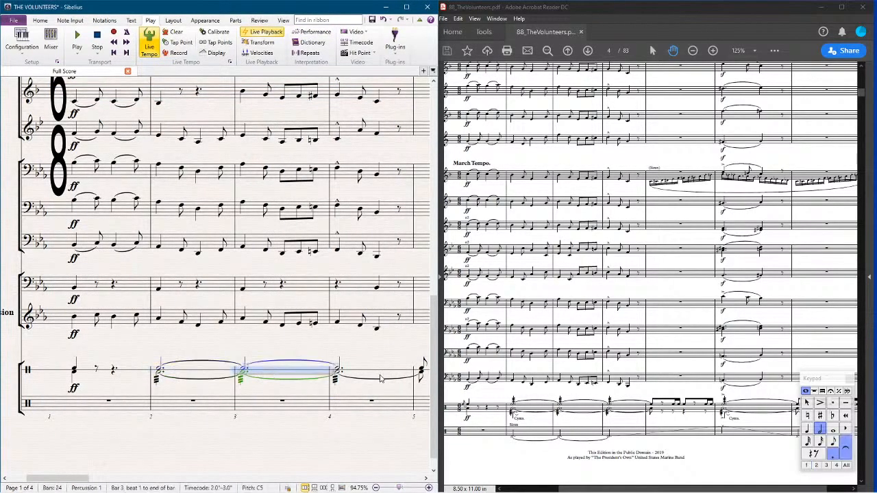
click(377, 372)
Step: Add three-stroke tremolos to the voice 1 notes in bars 2 to 4 of Percussion 1
shift+click(210, 372)
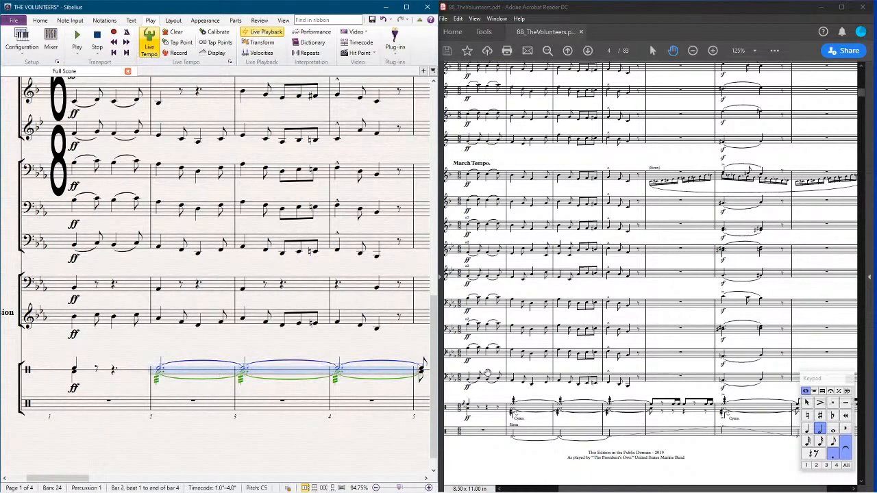
click(821, 401)
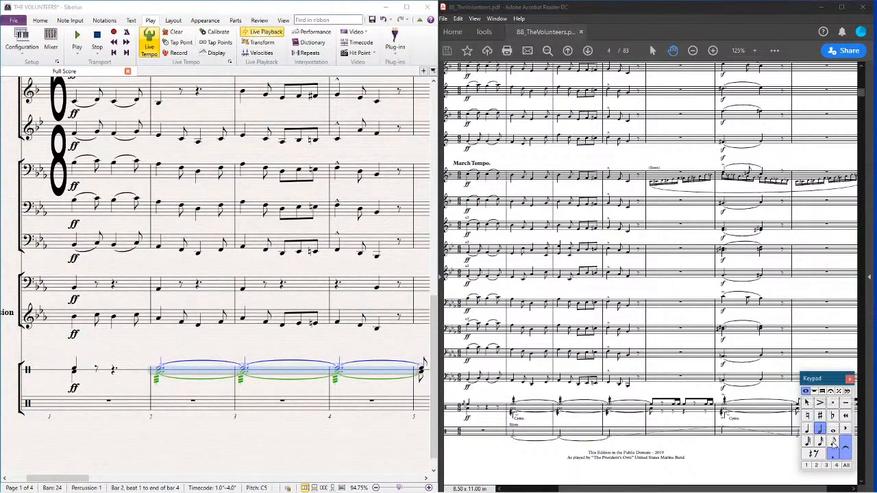
click(822, 391)
click(829, 446)
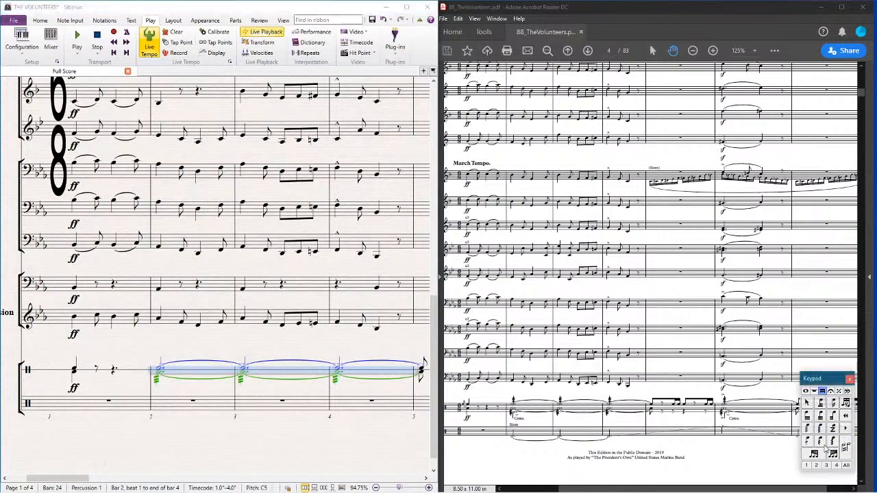
click(832, 443)
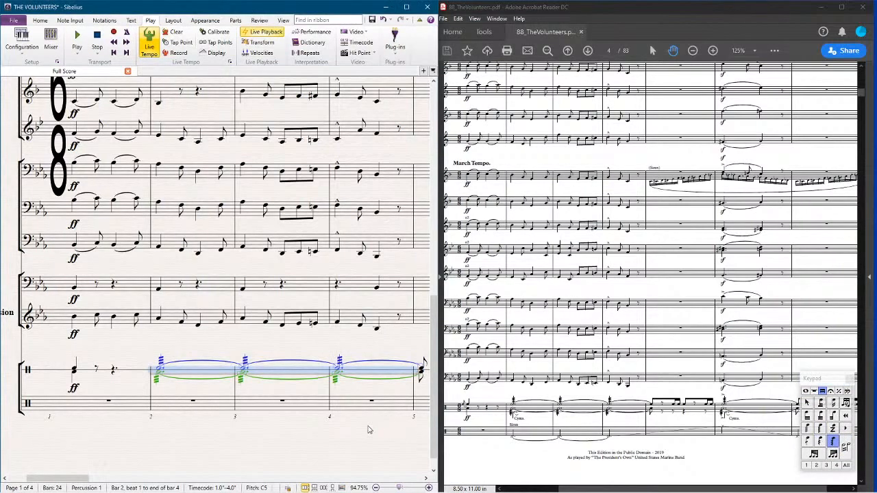
key(Escape)
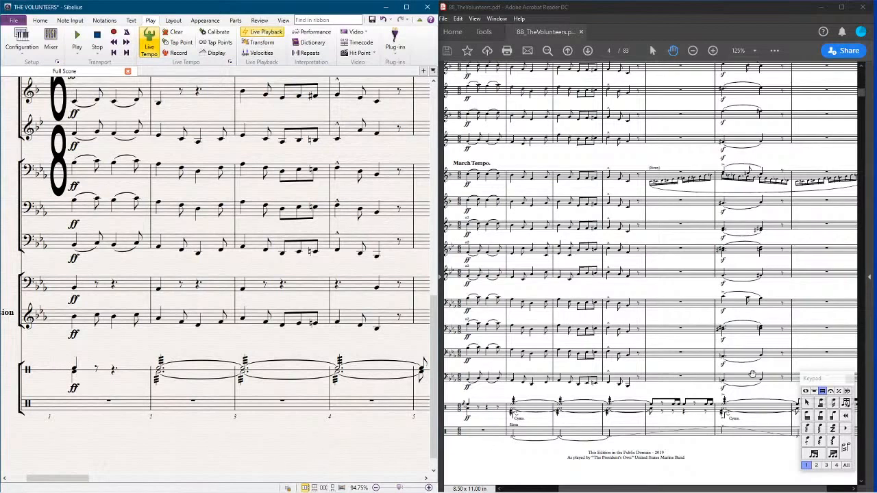
Step: Add a slurred acciaccatura grace note before the first Percussion 1 note in bar 1 and save the score
click(807, 392)
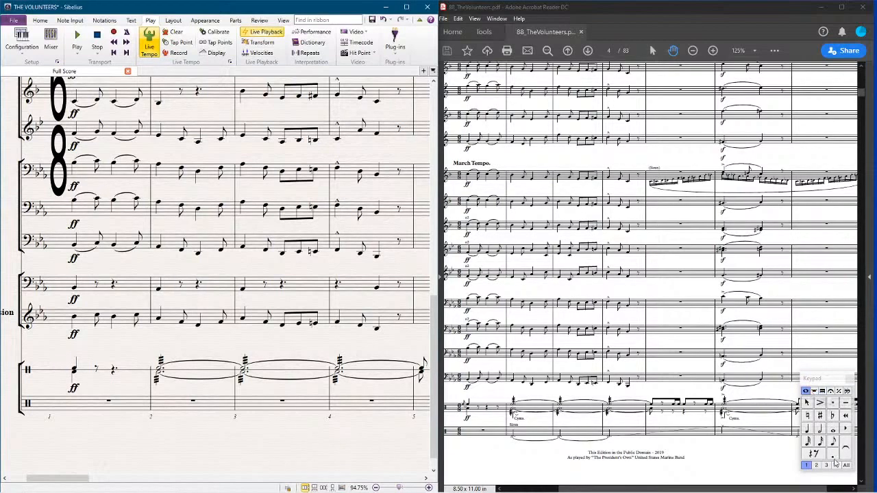
click(833, 442)
click(65, 373)
click(818, 392)
click(816, 392)
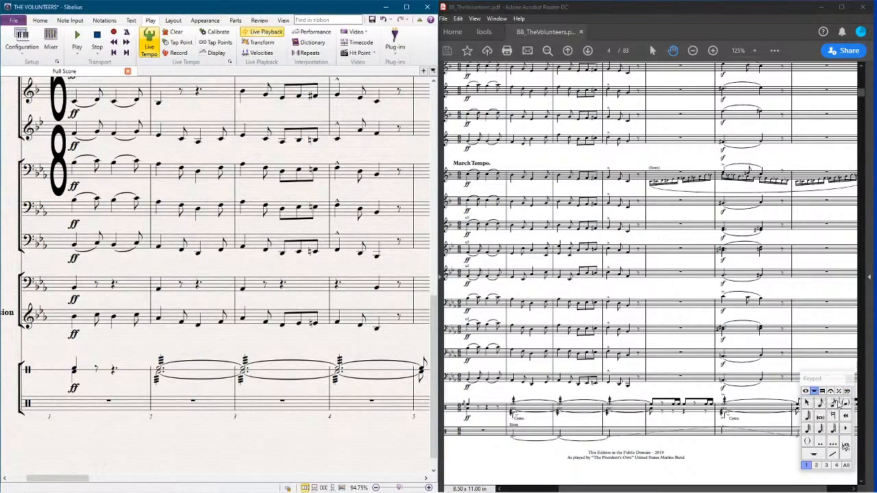
click(62, 371)
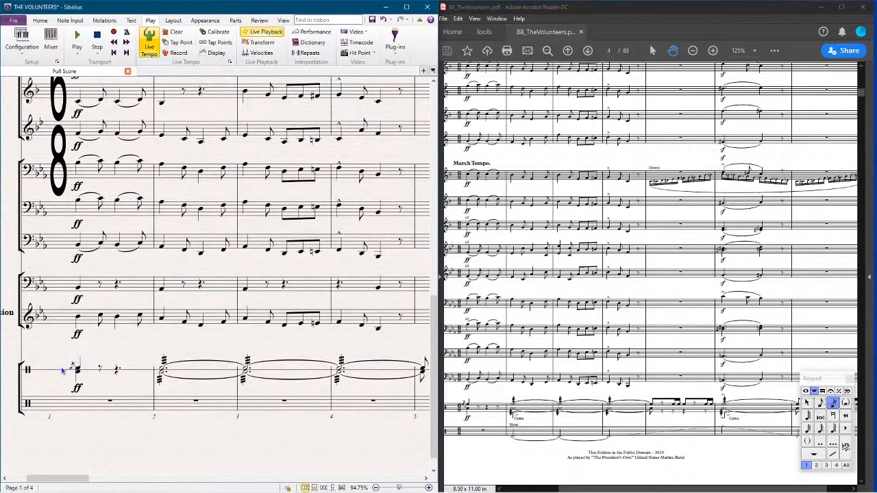
key(ctrl+s)
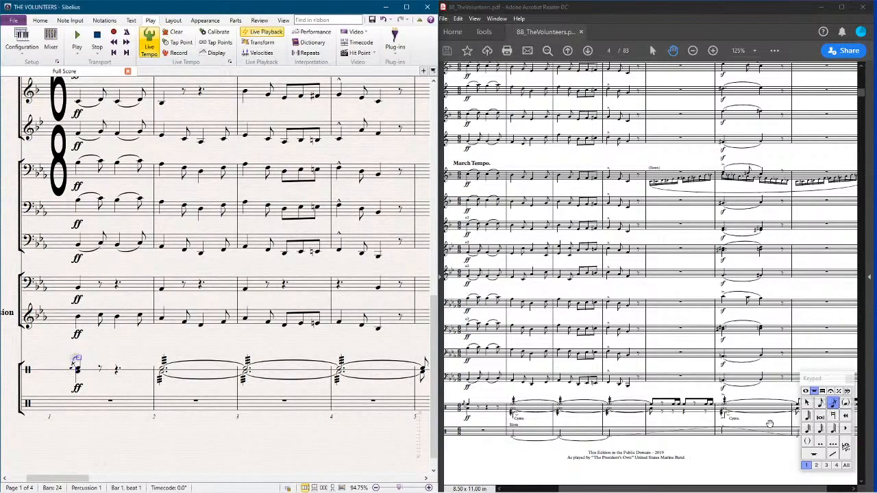
Step: Enter voice 2 dotted half notes below the staff in bars 2, 3 and 4 of Percussion 2
click(808, 415)
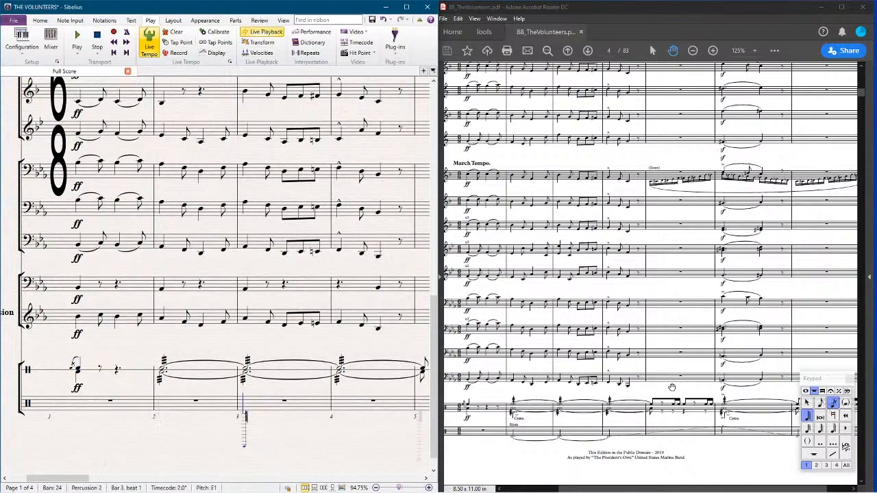
click(805, 391)
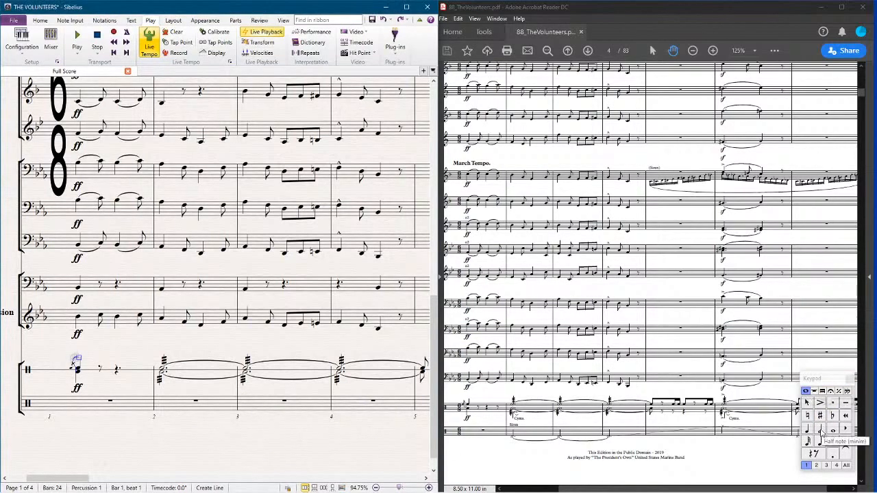
click(821, 429)
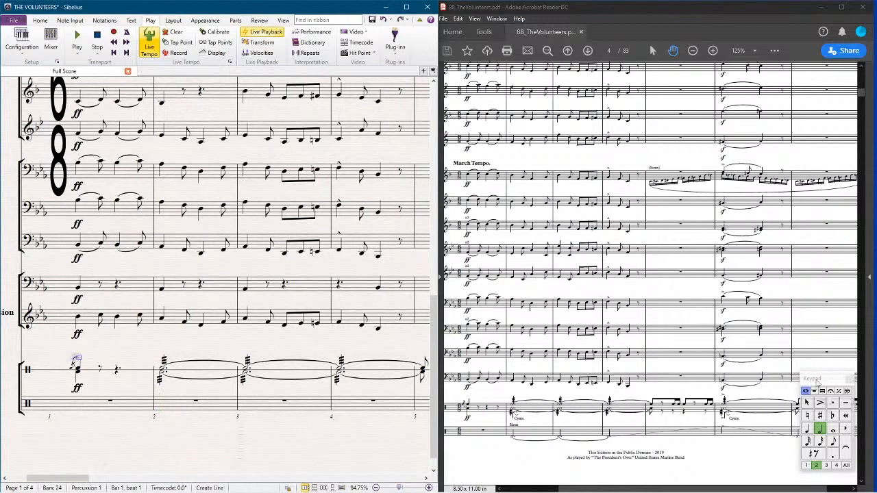
click(823, 391)
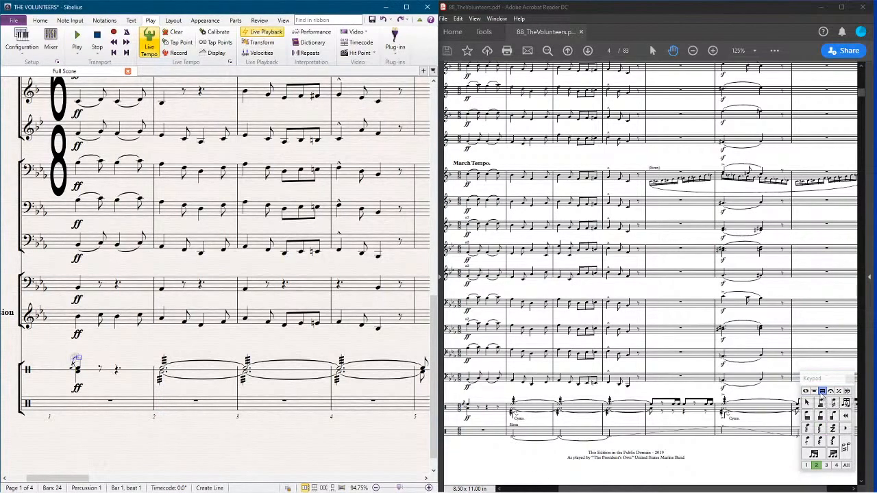
click(807, 392)
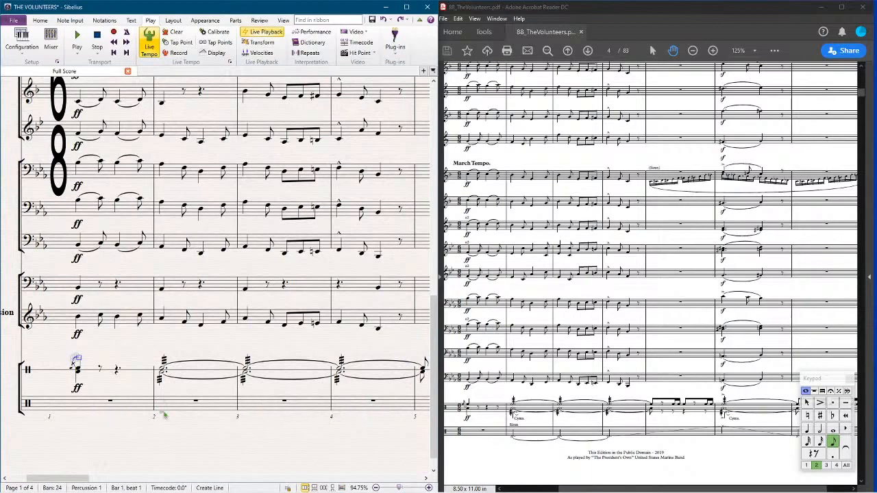
click(820, 430)
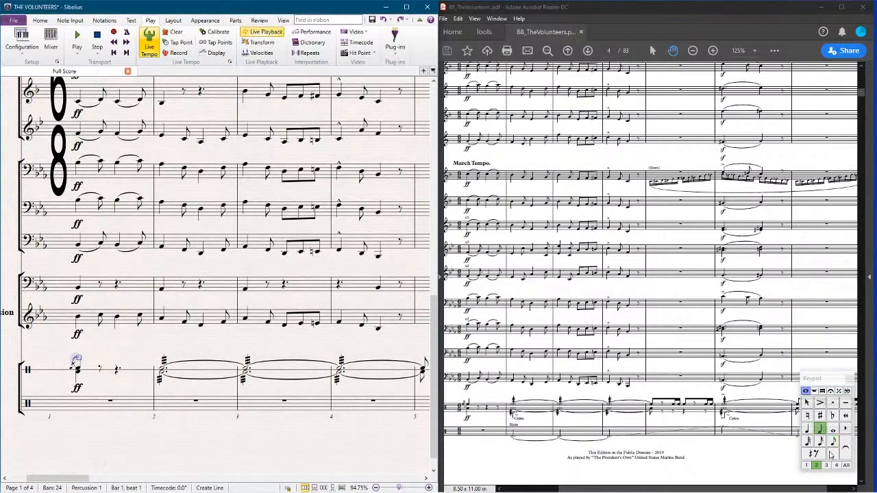
click(831, 454)
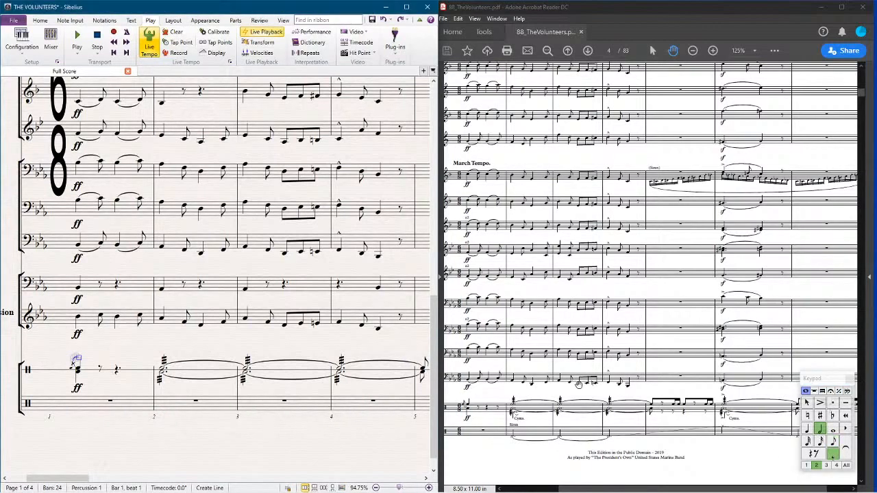
click(171, 413)
key(r)
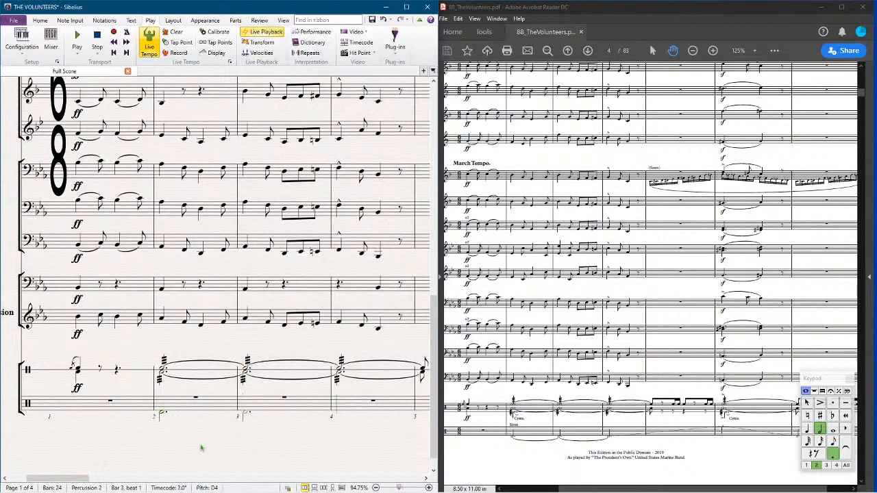
key(r)
scroll(338, 408, right, 3)
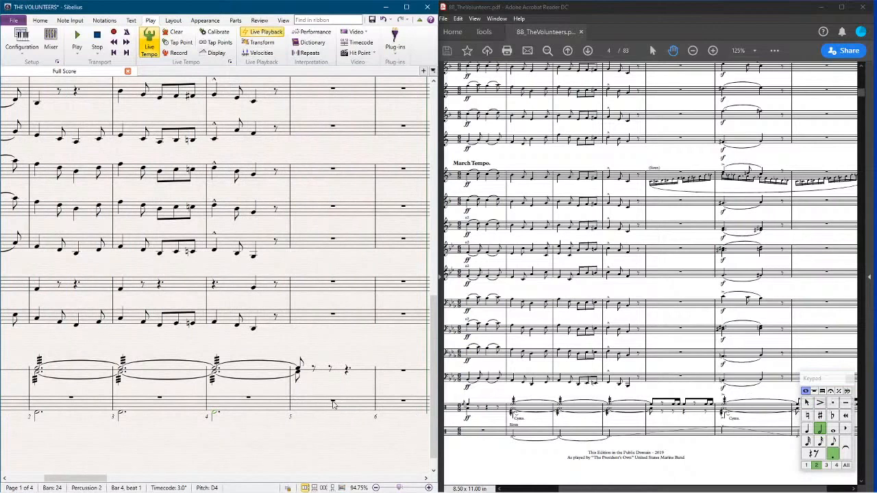
Step: Hide the Percussion 2 rest in bar 5 and copy bar 4's dotted half note to bar 6, raised into the upper staff, and to bar 7
click(332, 403)
click(235, 409)
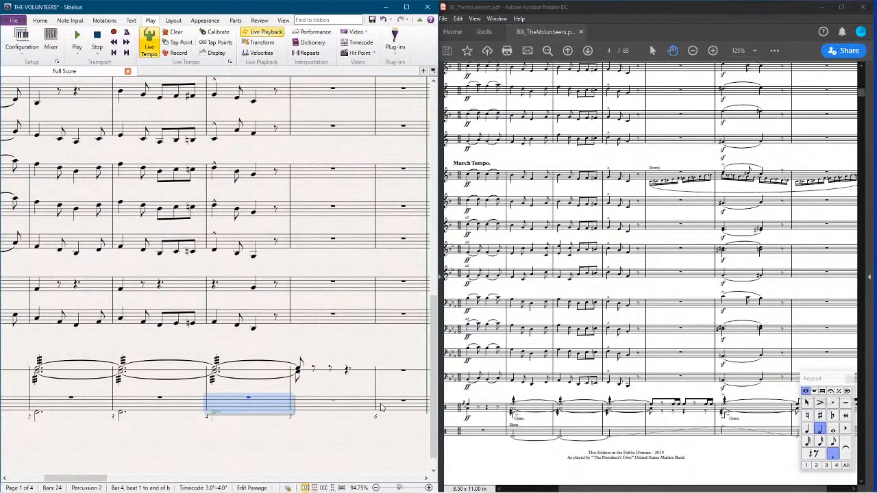
click(294, 406)
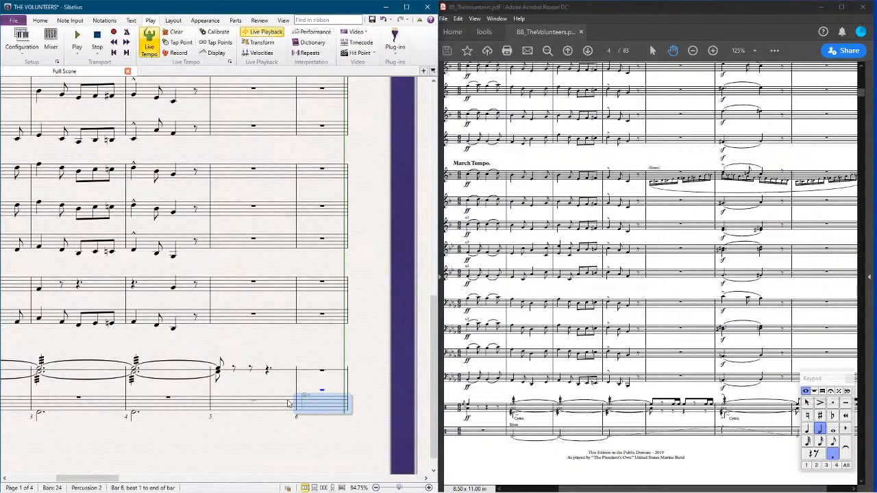
click(163, 401)
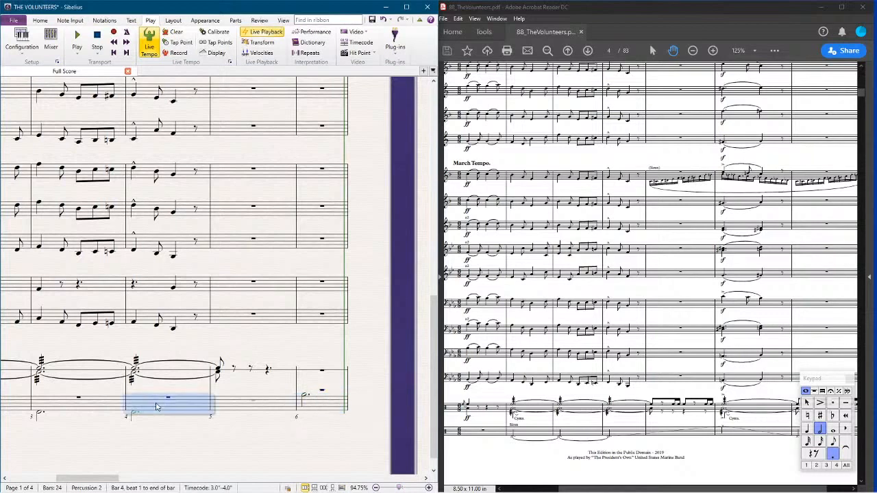
key(Right)
key(Right)
key(Right)
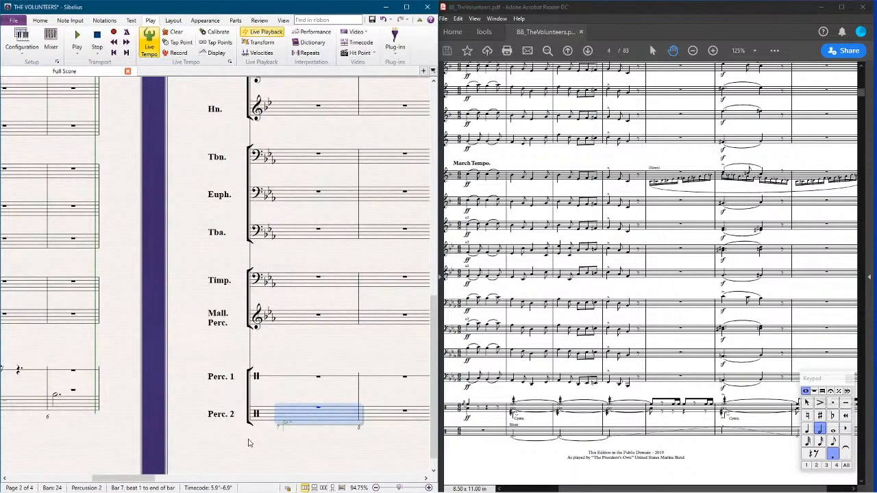
Step: Add Snare Drum and Bass Drum below the Percussion 1 staff name, and Siren and Crash Cymbal below the Percussion 2 name
key(Home)
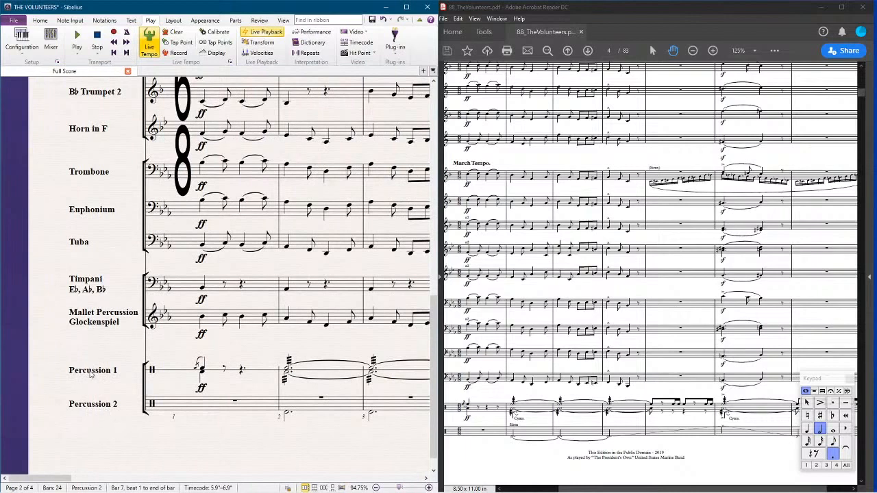
double_click(109, 369)
text(S)
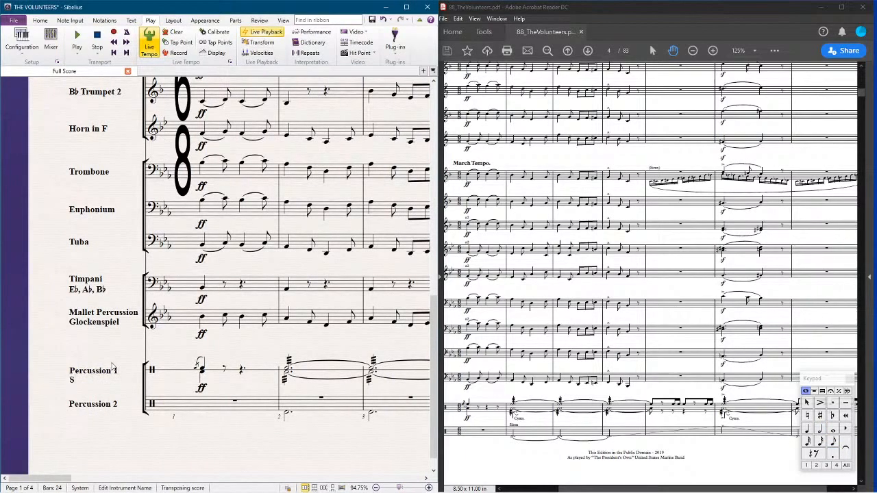
text(nare Drum )
text(Bass Drum)
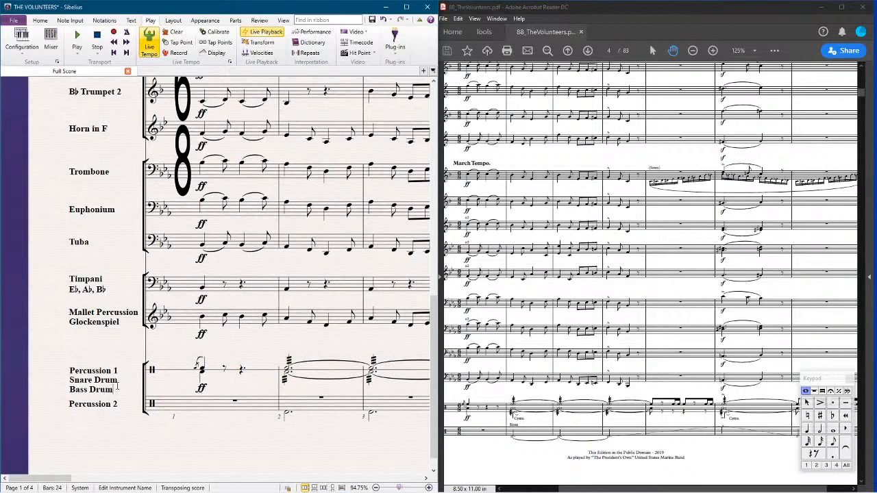
double_click(115, 404)
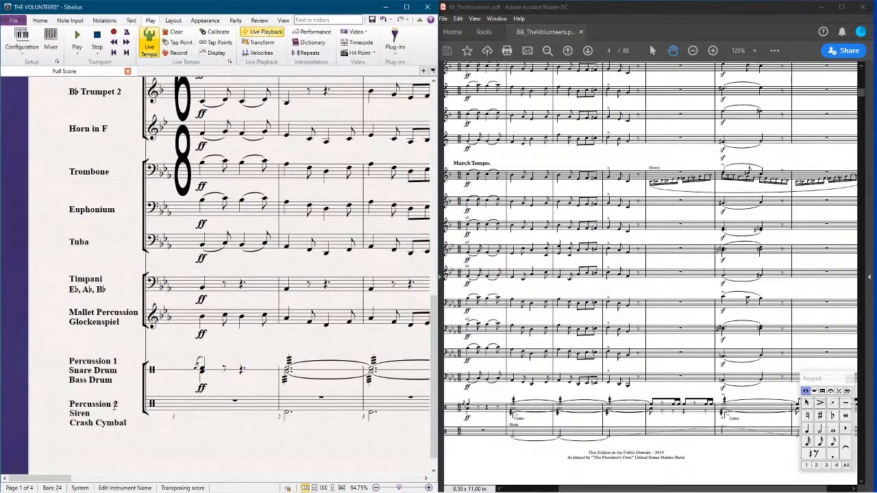
key(Escape)
Step: Tie the dotted half notes of Percussion 2 together from bar 2 through bar 4
click(320, 411)
scroll(274, 414, down, 1)
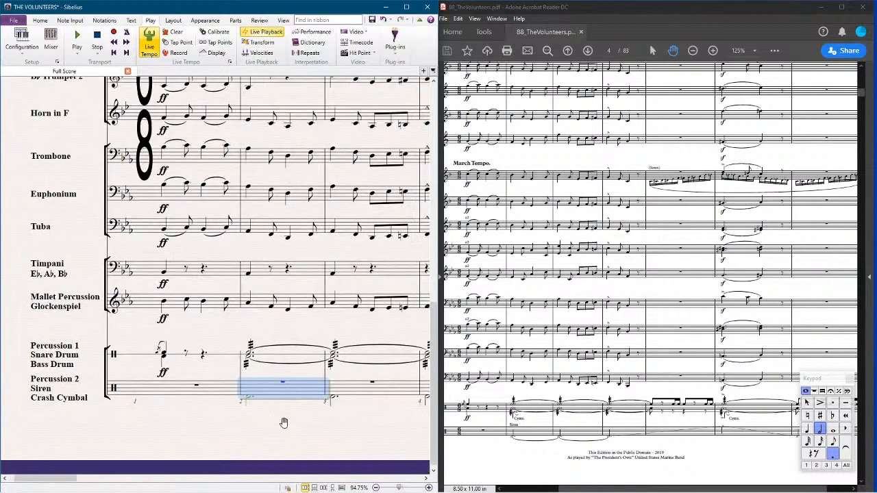
scroll(270, 413, right, 2)
shift+click(400, 377)
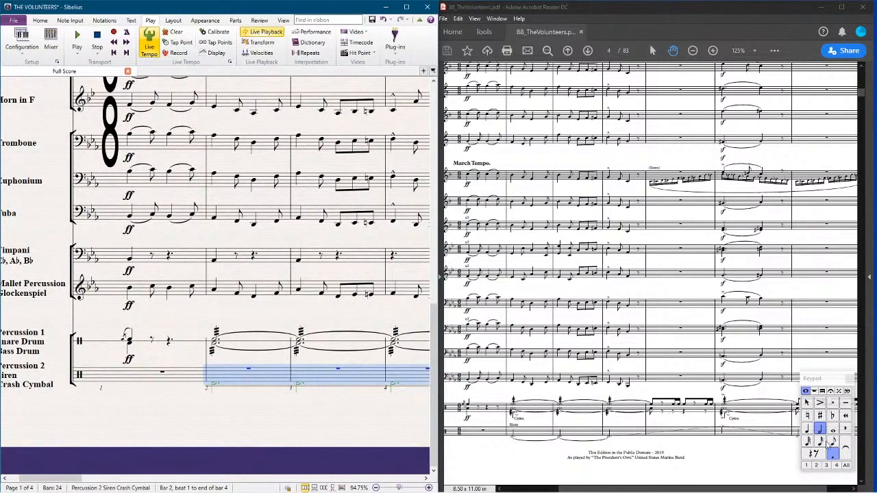
click(277, 433)
Step: Add a straight glissando from Percussion 2's bar 4 note, extended across bar 5 up to the bar 6 note
scroll(243, 421, right, 4)
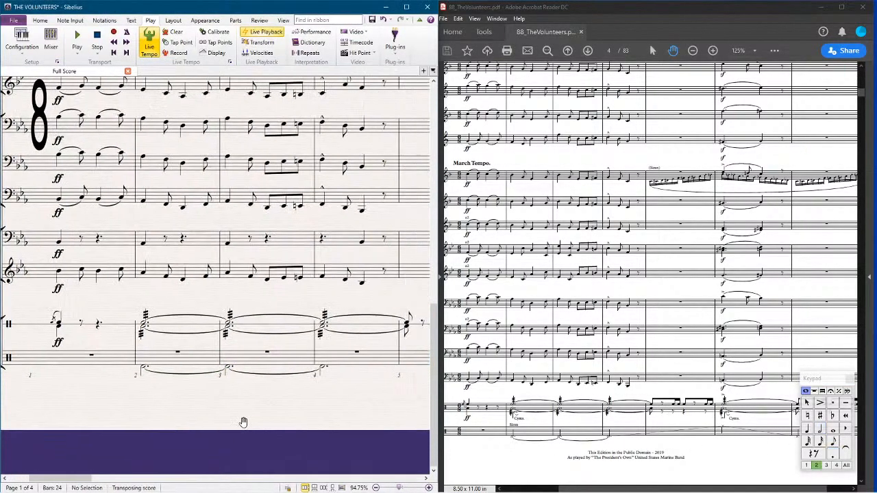
scroll(244, 355, down, 1)
scroll(250, 384, right, 2)
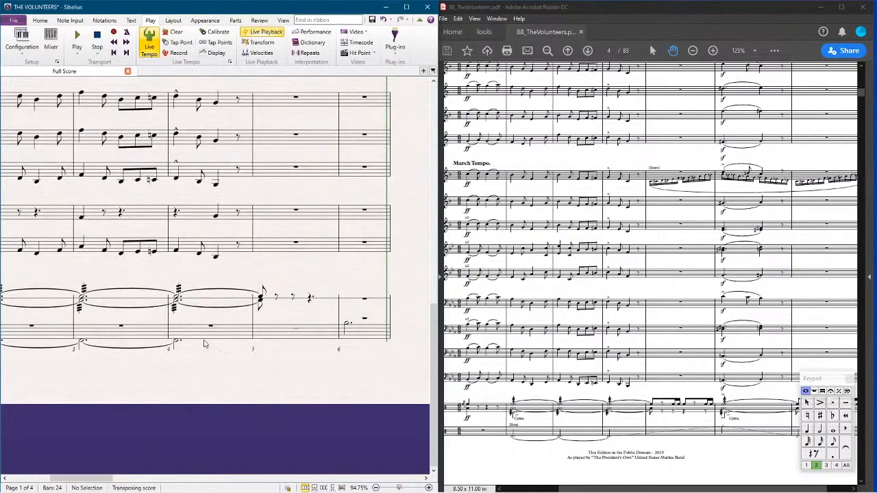
click(206, 336)
shift+click(310, 338)
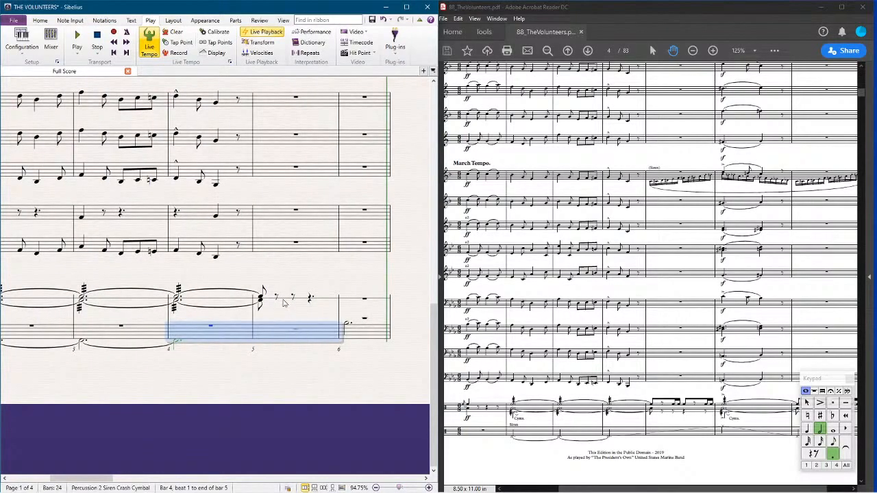
key(l)
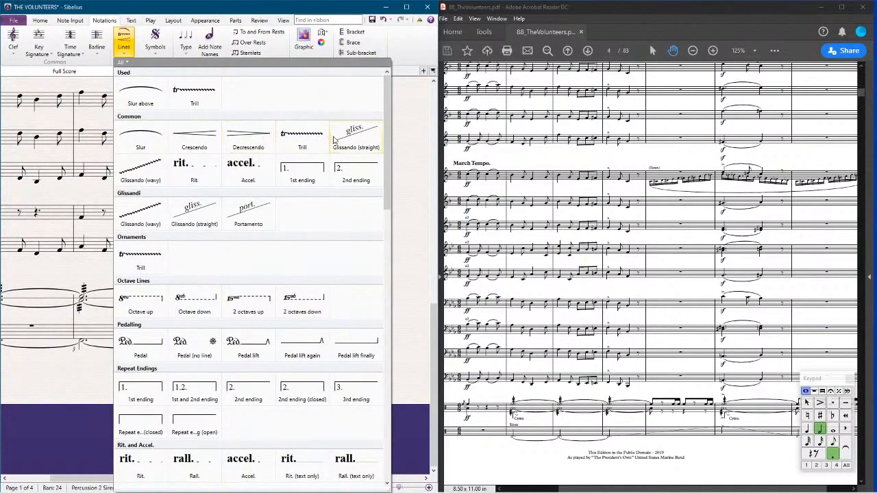
click(356, 137)
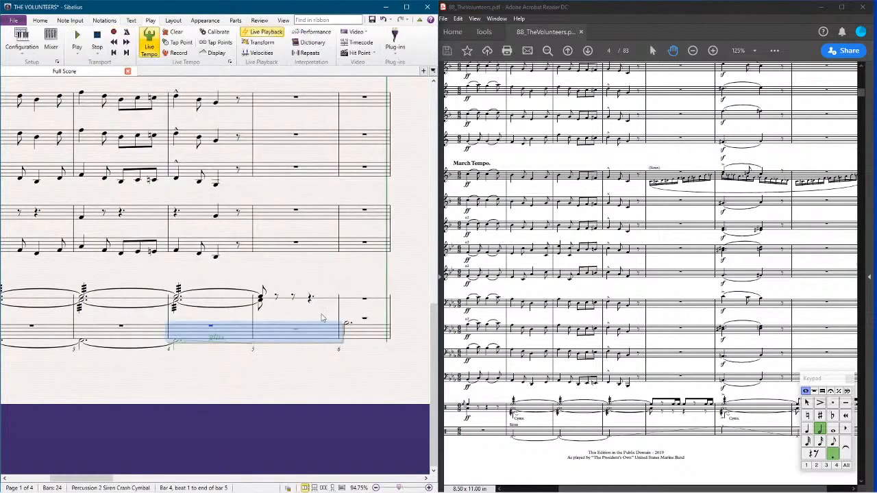
drag(250, 346, 337, 328)
Step: Set the slide text of the Percussion 2 glissando starting in bar 4 to Off
click(255, 336)
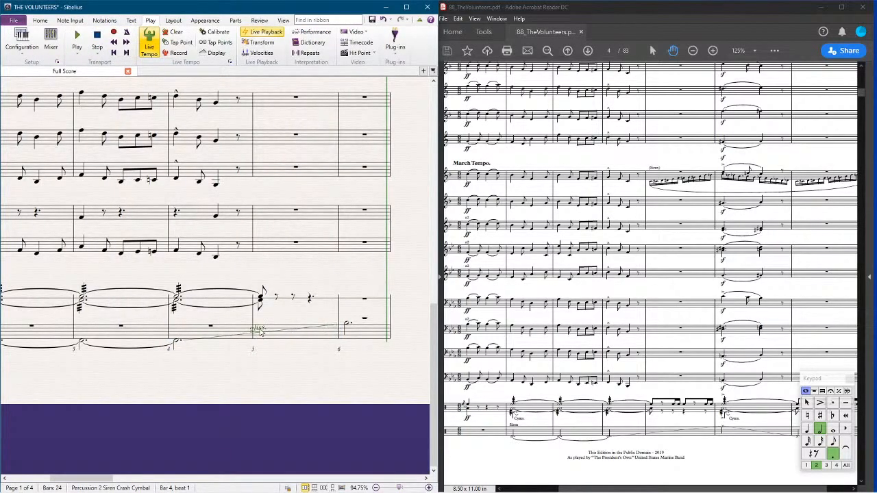
click(40, 20)
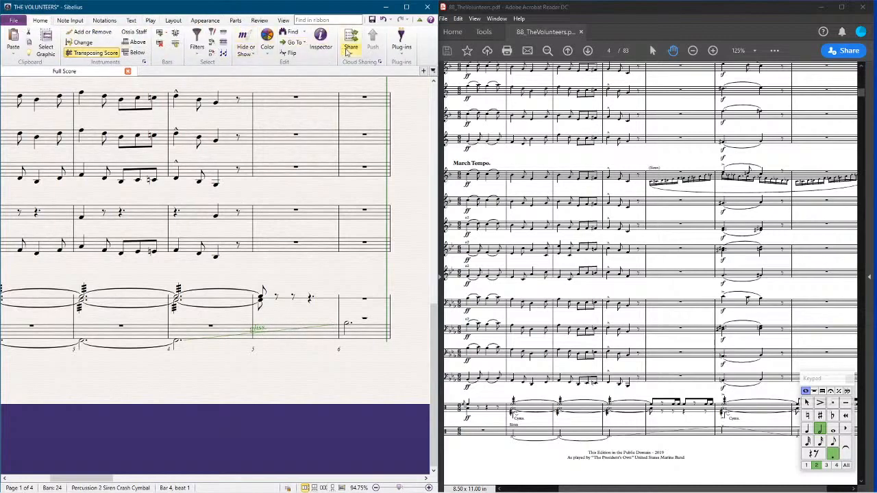
click(320, 42)
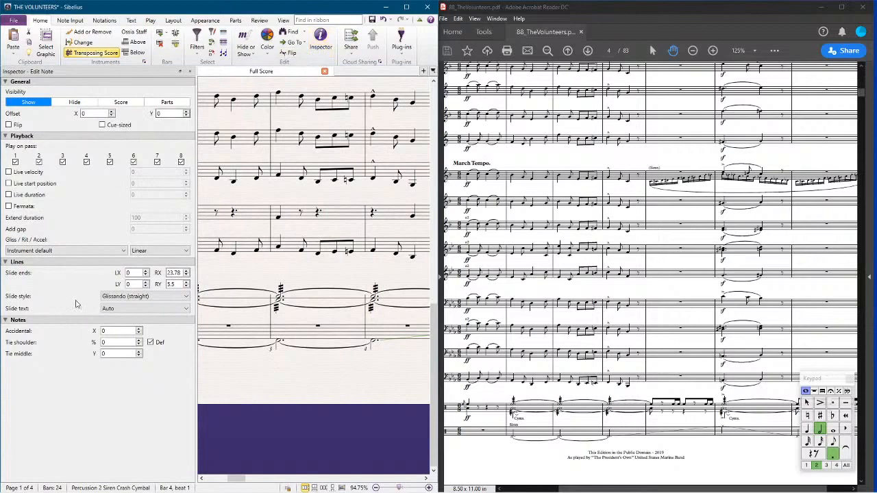
click(122, 309)
click(109, 332)
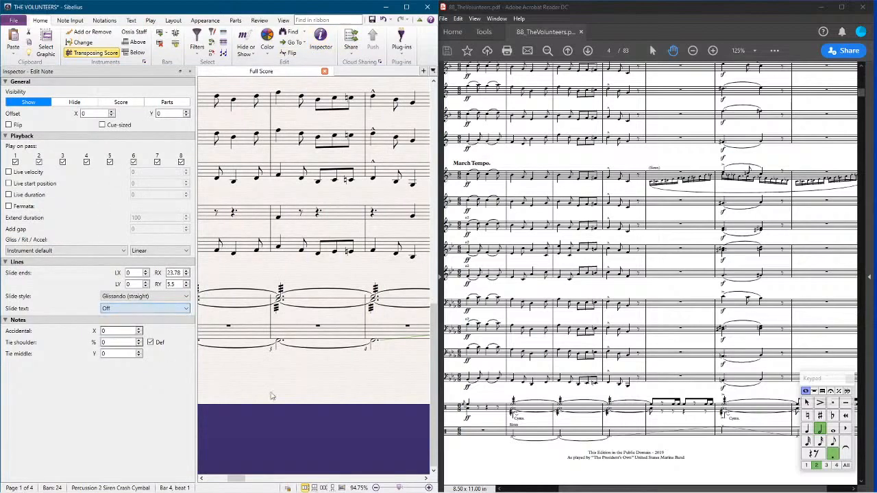
click(364, 405)
Step: Add a straight glissando to Percussion 2's bar 6 note with its slide text set to Off
drag(365, 406, 256, 392)
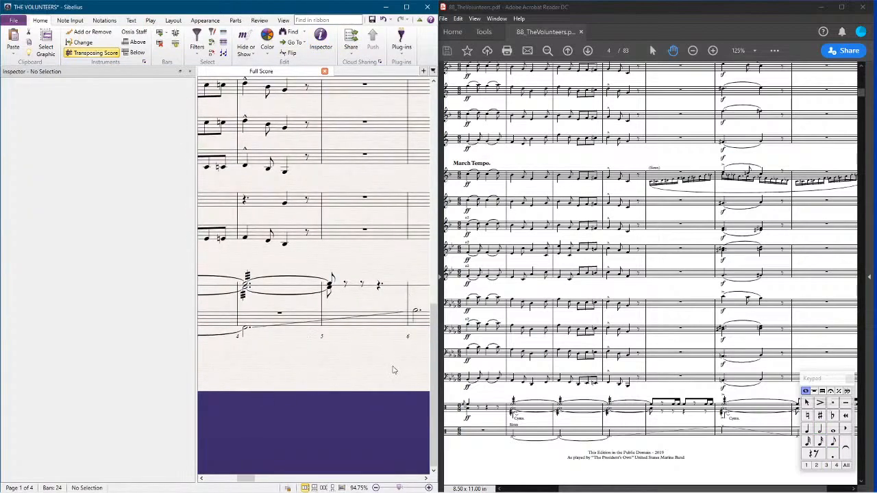
drag(393, 370, 405, 354)
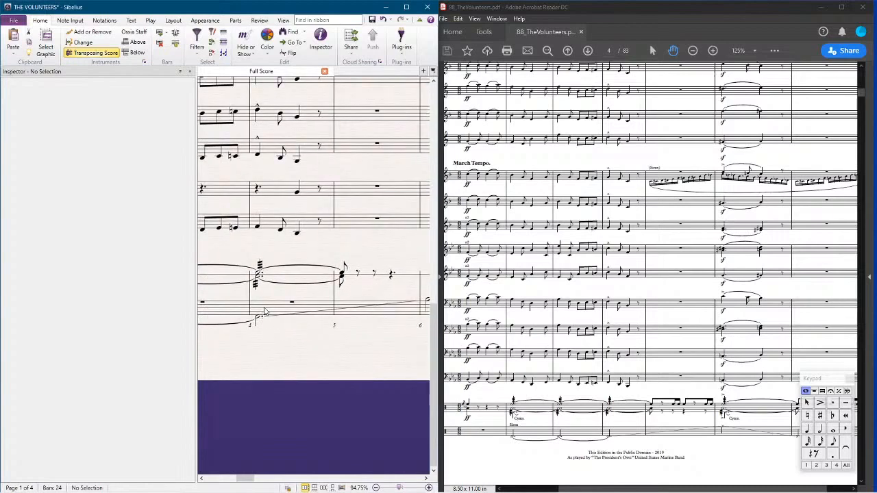
drag(334, 377, 197, 341)
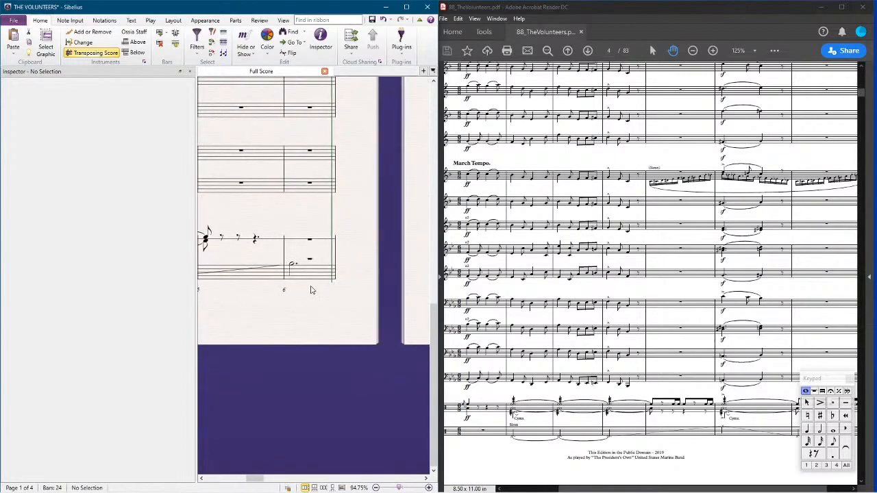
click(314, 272)
key(l)
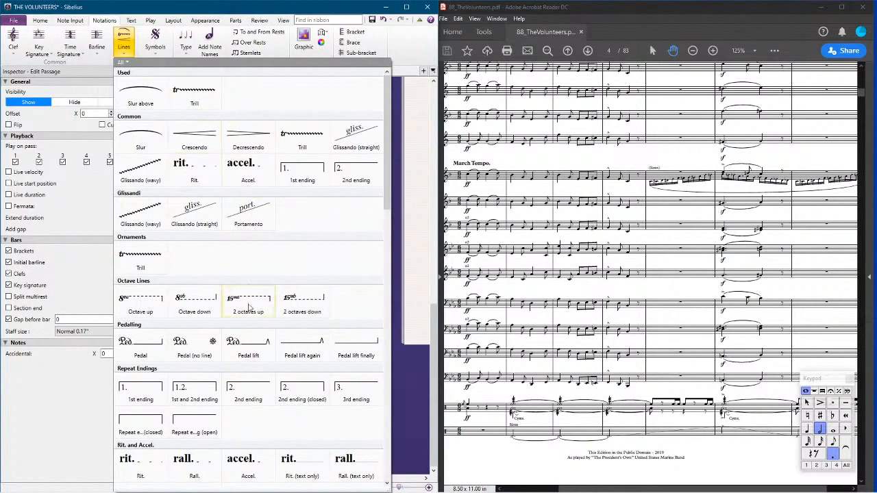
click(203, 219)
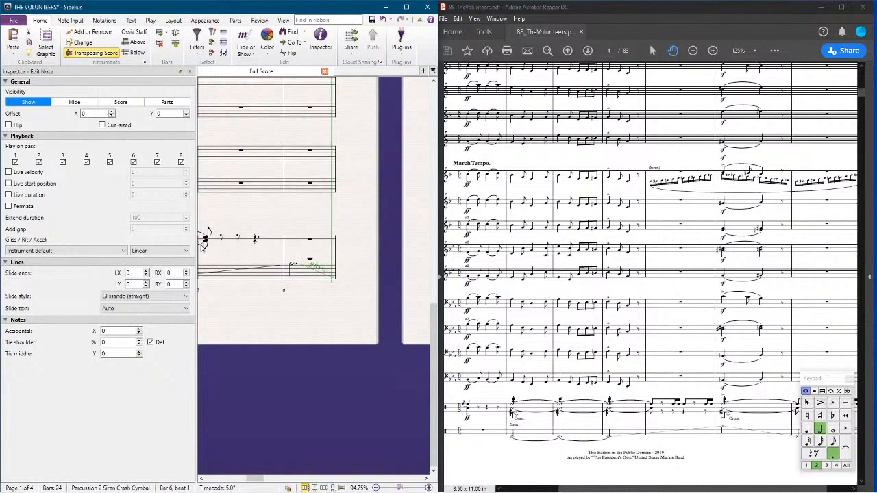
click(147, 309)
click(149, 331)
drag(288, 340, 187, 344)
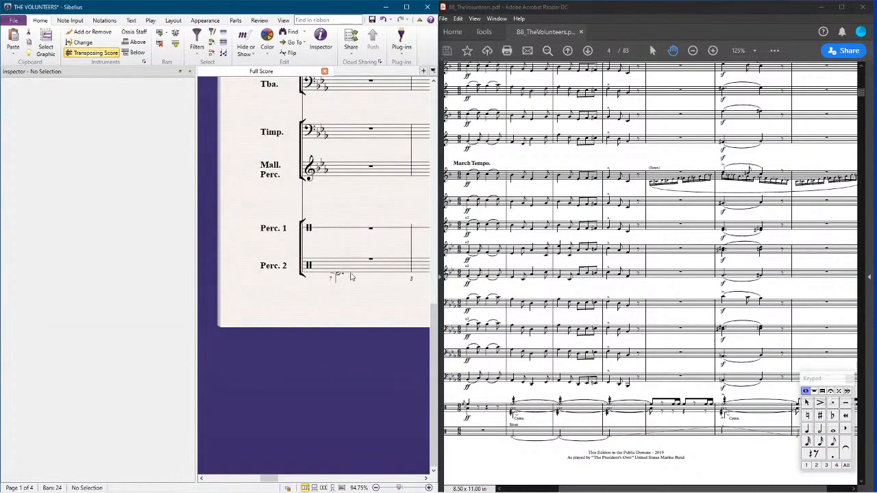
drag(714, 445, 659, 416)
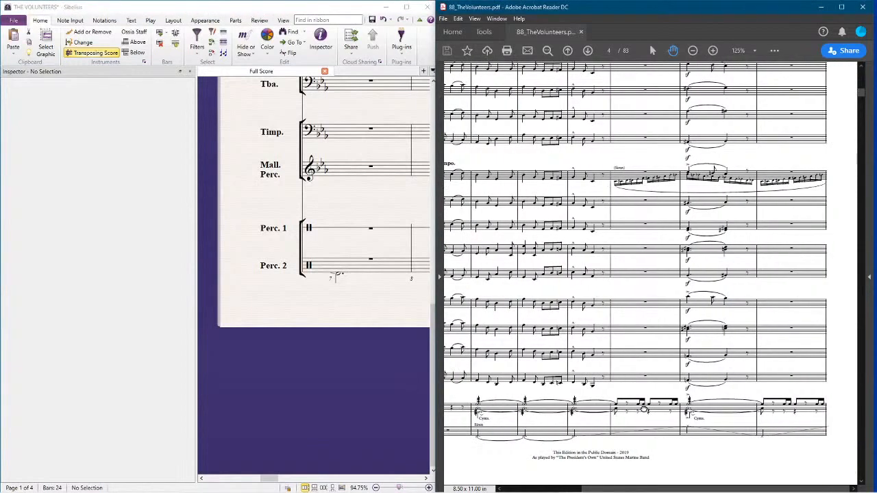
Step: Copy Percussion 2's bar 4 dotted half note into bar 8 and delete the glissando from the copy
click(246, 368)
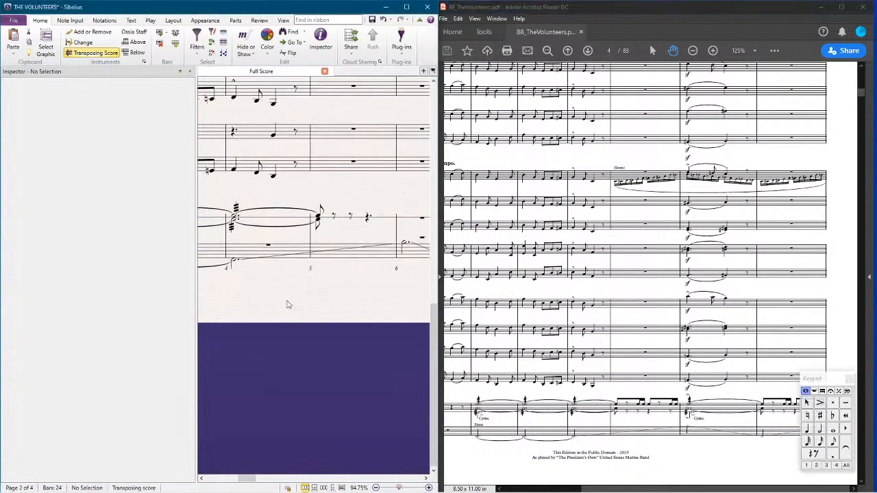
click(257, 251)
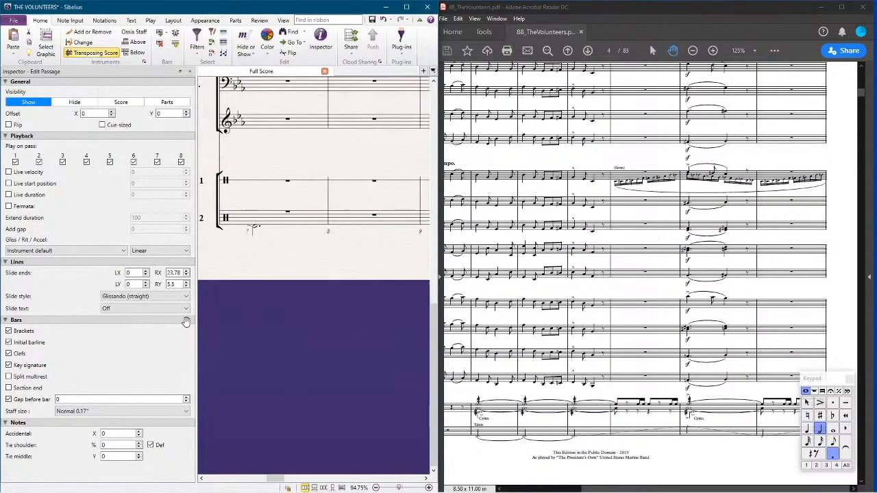
click(356, 221)
click(381, 275)
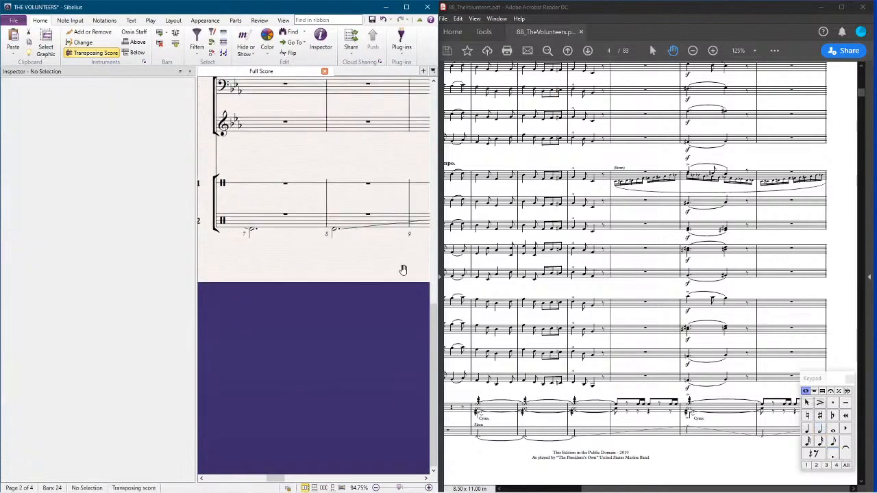
click(372, 235)
click(278, 240)
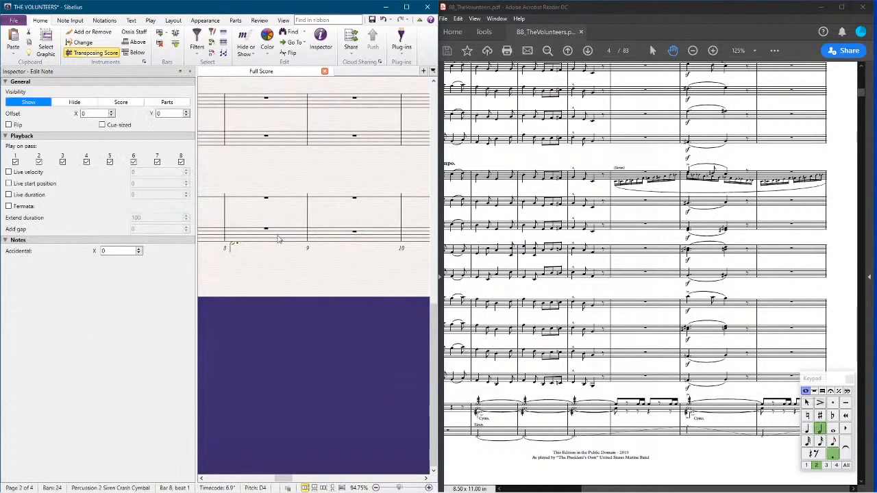
Step: Try to add a straight glissando from Percussion 2's bar 8 note, then undo it
click(275, 240)
click(104, 20)
click(124, 41)
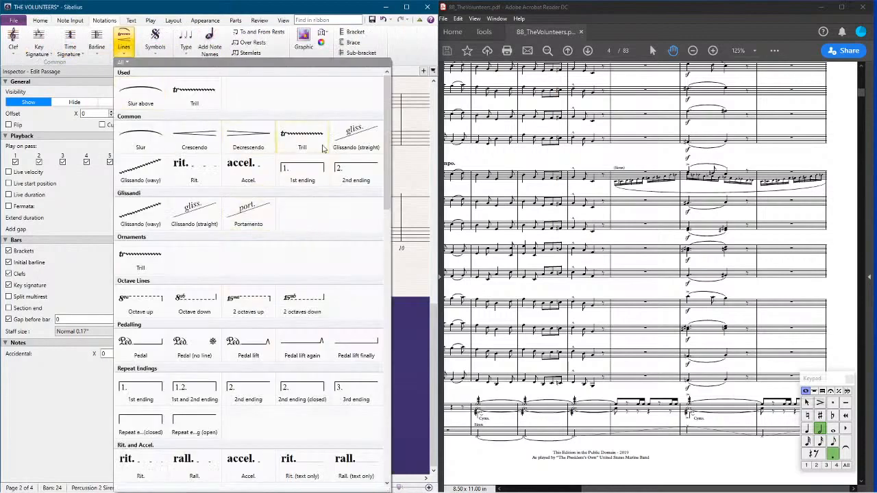
click(367, 146)
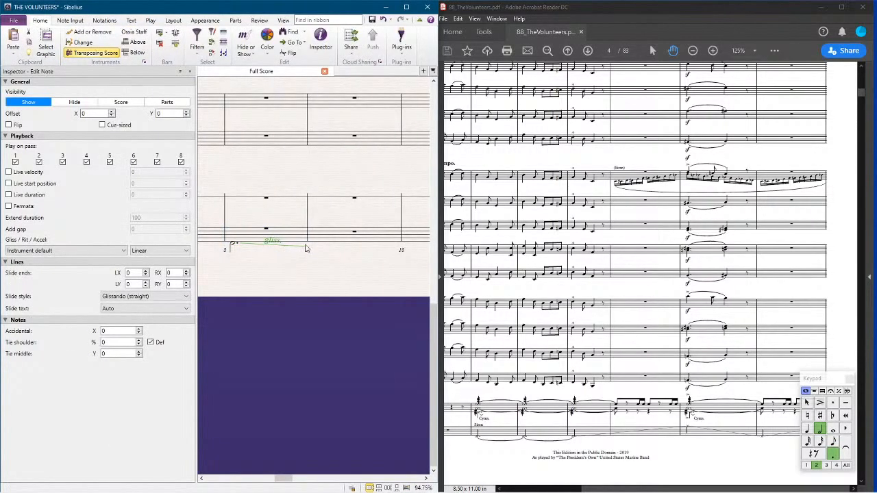
key(ctrl+z)
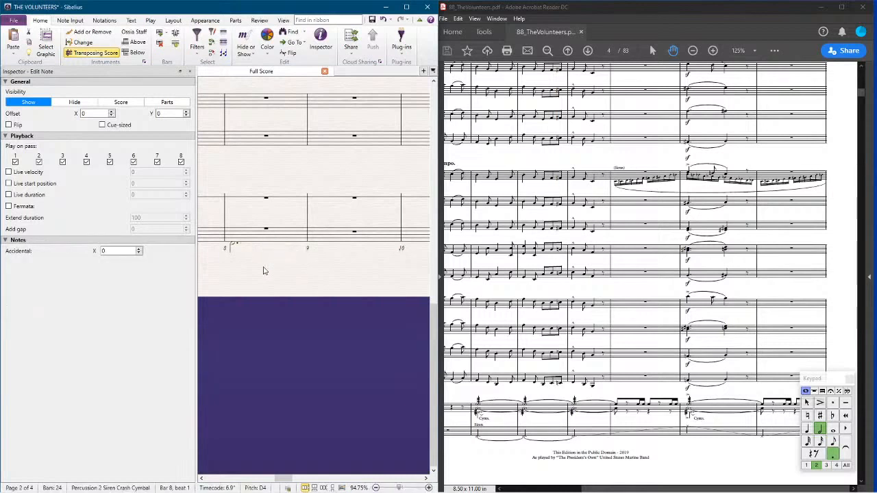
key(Escape)
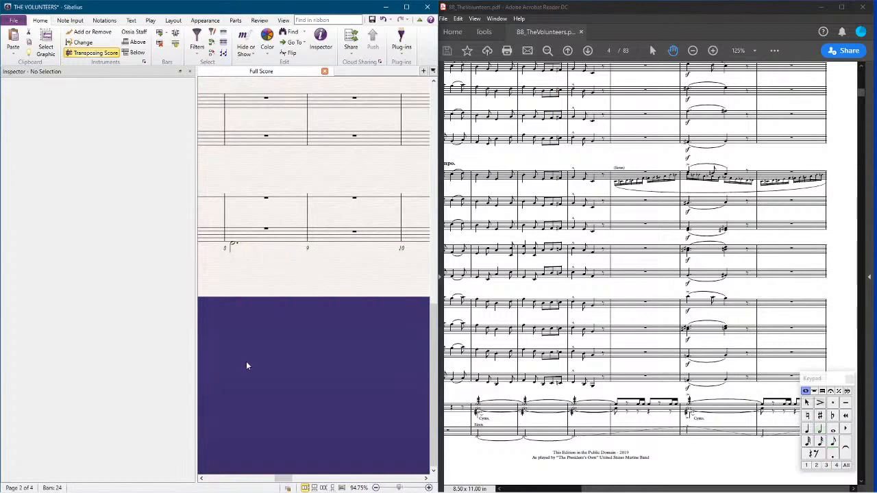
Step: Enter three voice 1 eighth notes in Percussion 1's bar 5, on the third, fourth and sixth eighths
scroll(272, 350, left, 5)
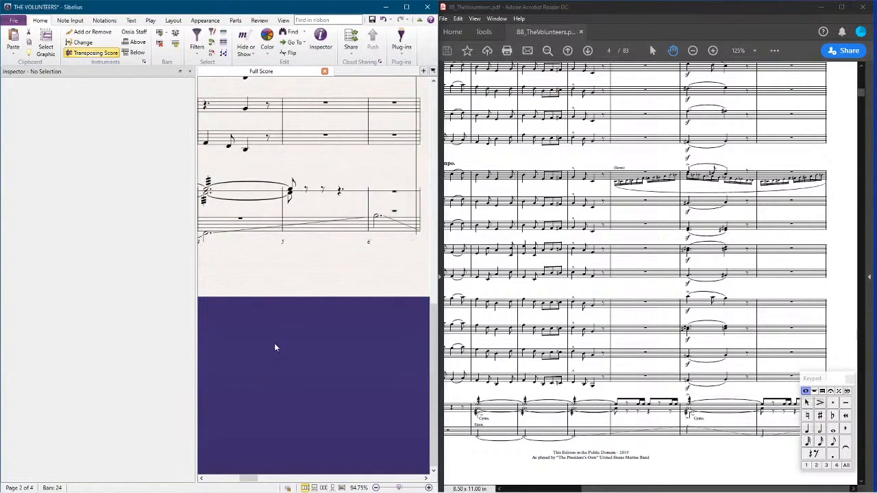
scroll(274, 343, right, 1)
key(3)
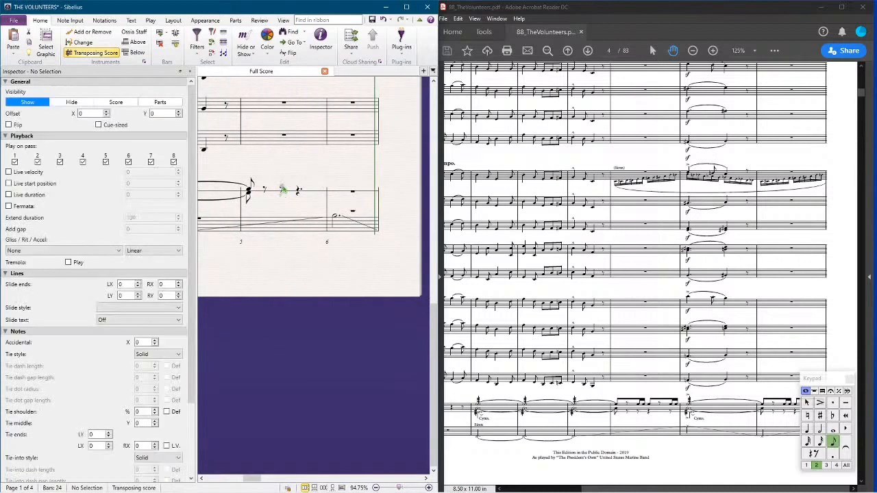
click(805, 465)
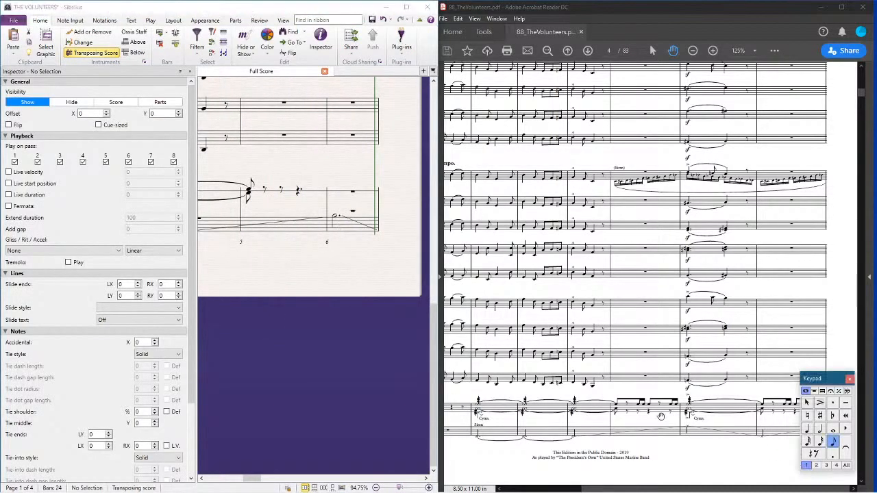
click(283, 191)
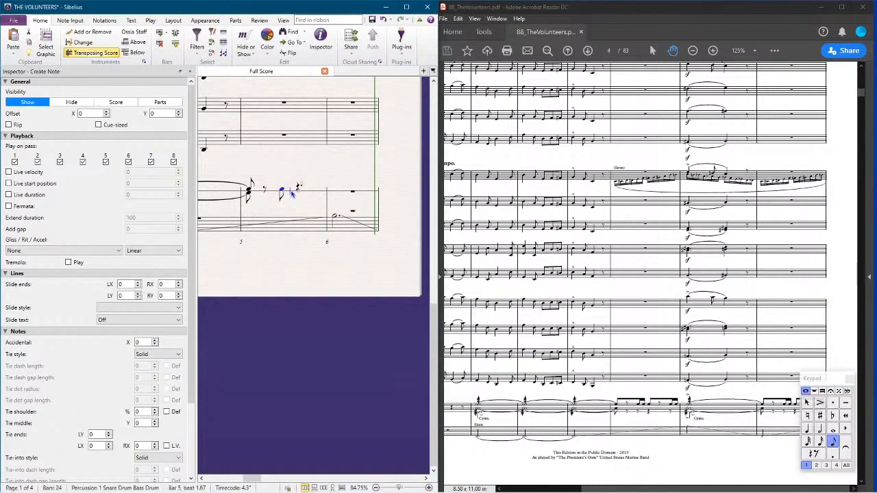
click(298, 192)
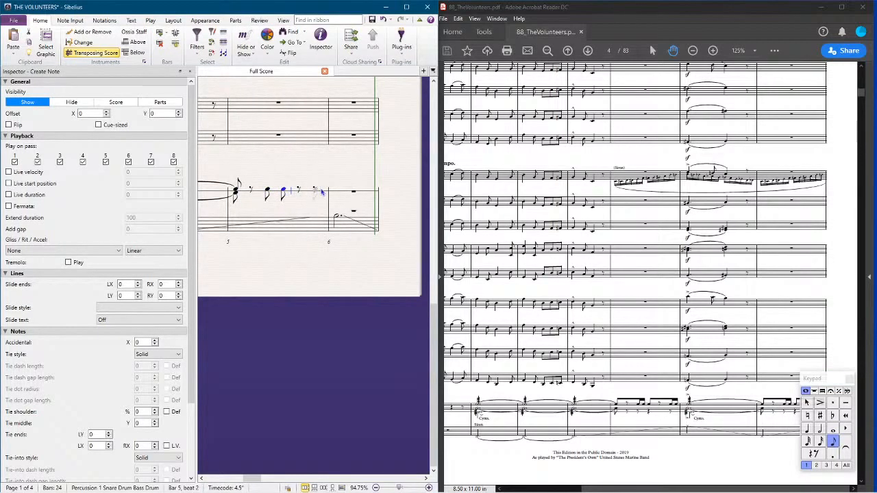
click(322, 193)
key(Escape)
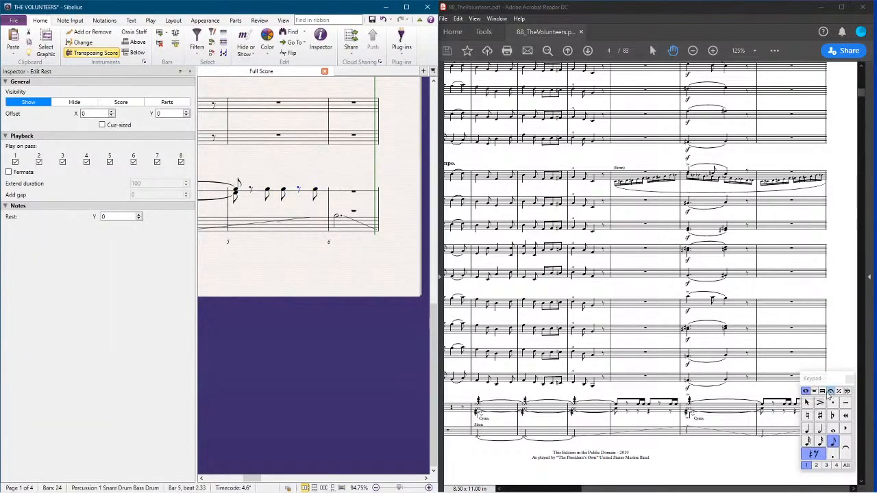
Step: Beam Percussion 1's bar 5 eighth notes across the rests in two groups, with the second group's stems flipped up
click(823, 392)
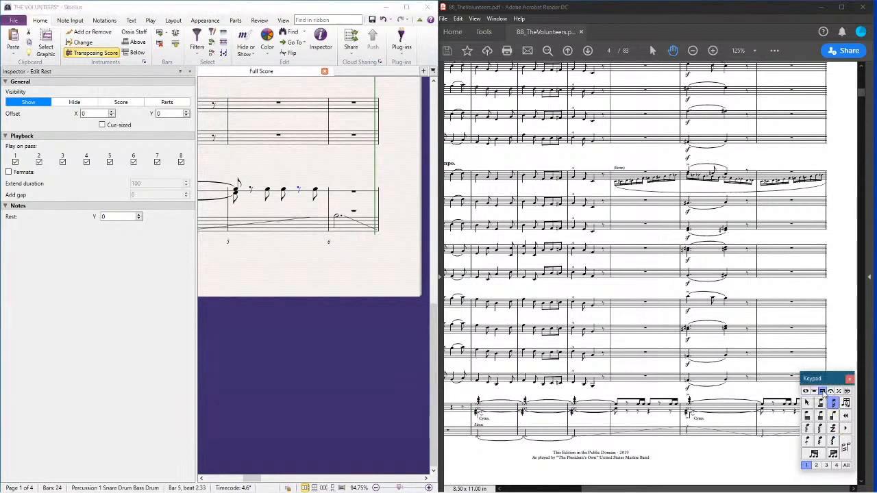
key(KP_8)
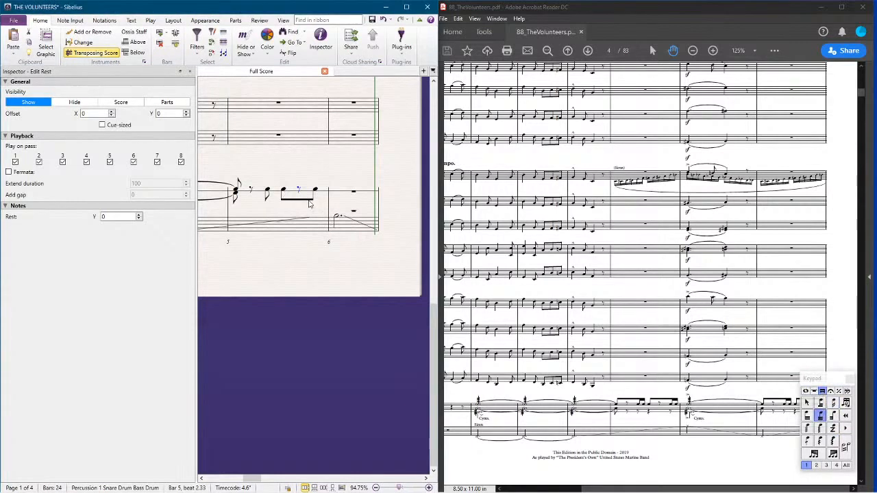
click(255, 192)
key(KP_8)
click(297, 195)
key(x)
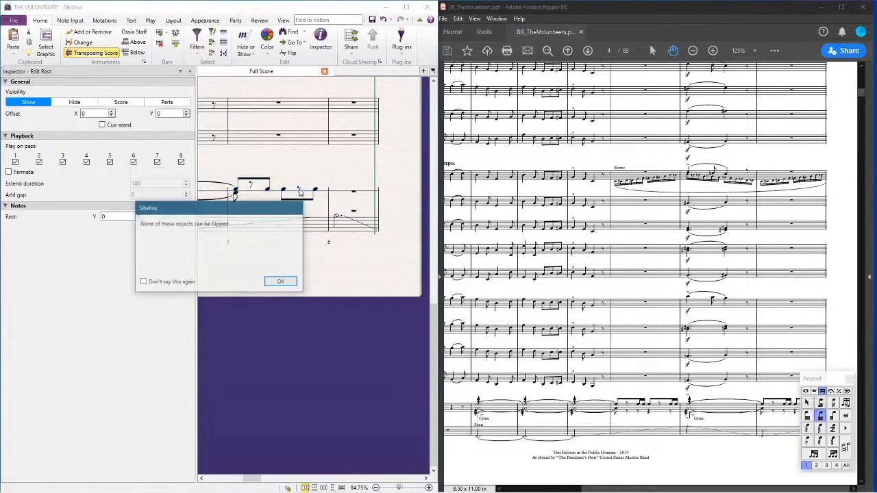
key(Return)
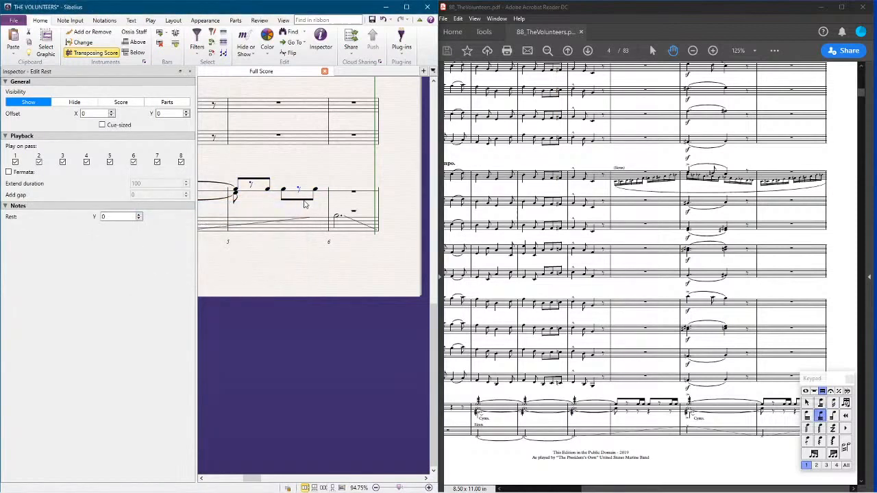
click(304, 202)
key(x)
click(311, 301)
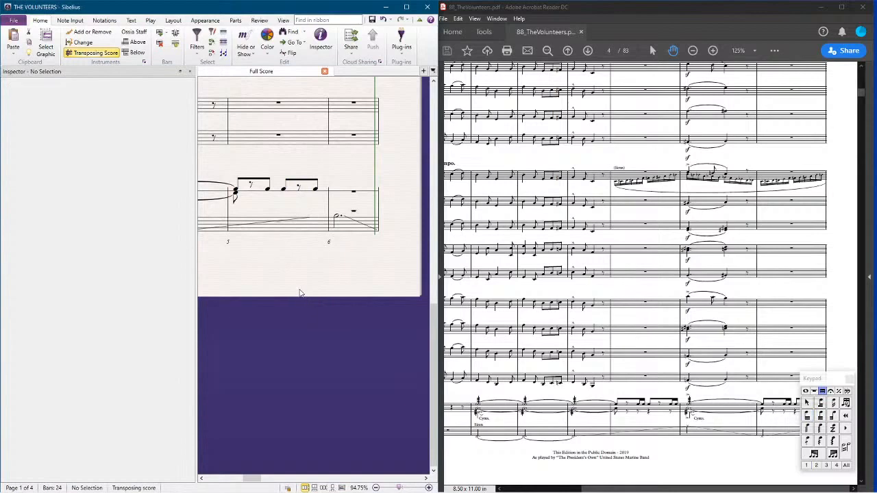
Step: Copy Percussion 1's tied dotted half note tremolo from bar 4 into bar 6
scroll(300, 302, up, 3)
scroll(293, 431, down, 2)
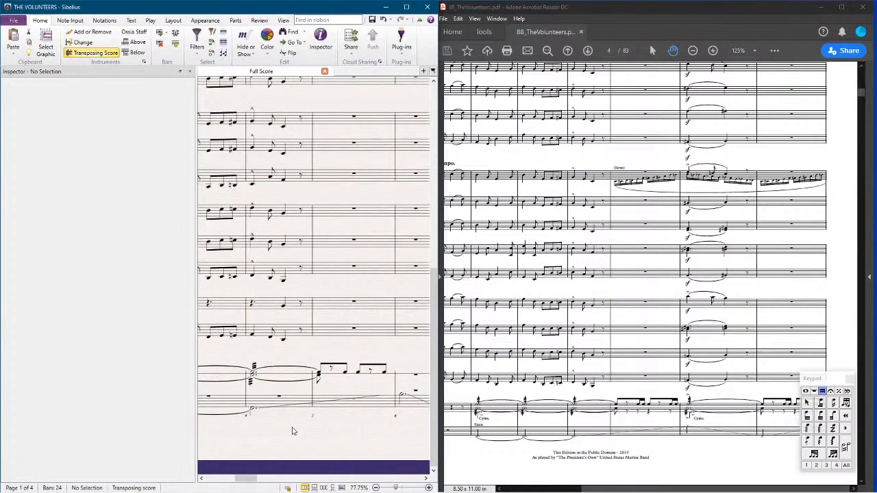
click(306, 376)
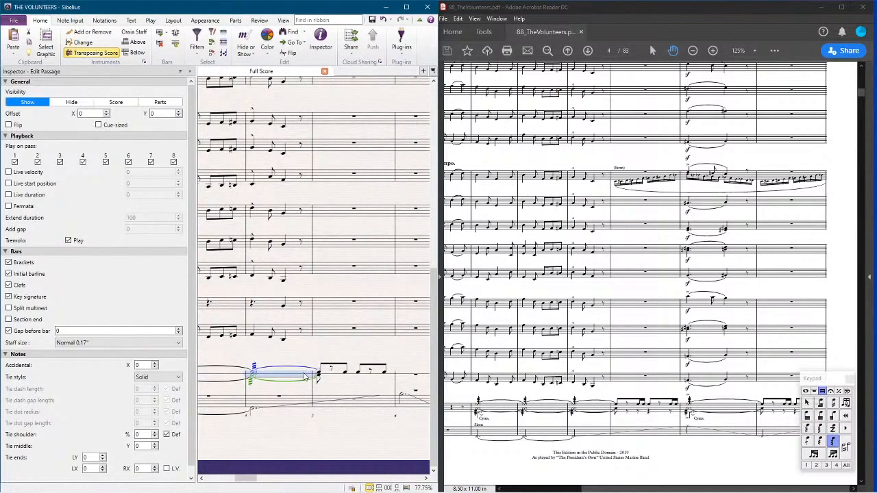
scroll(305, 376, right, 2)
click(298, 374)
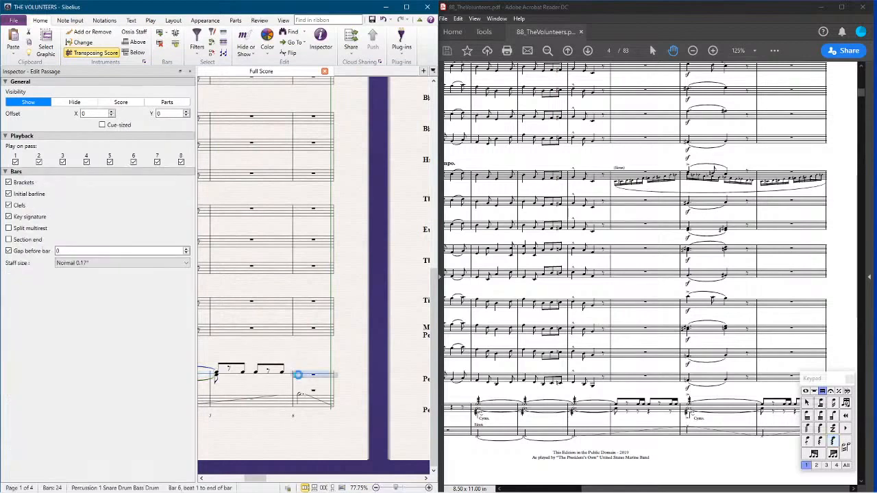
key(ctrl+v)
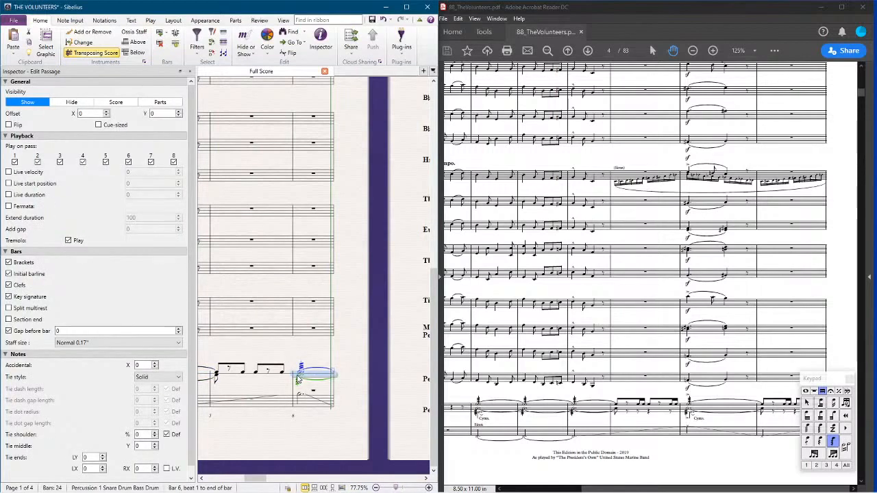
click(275, 439)
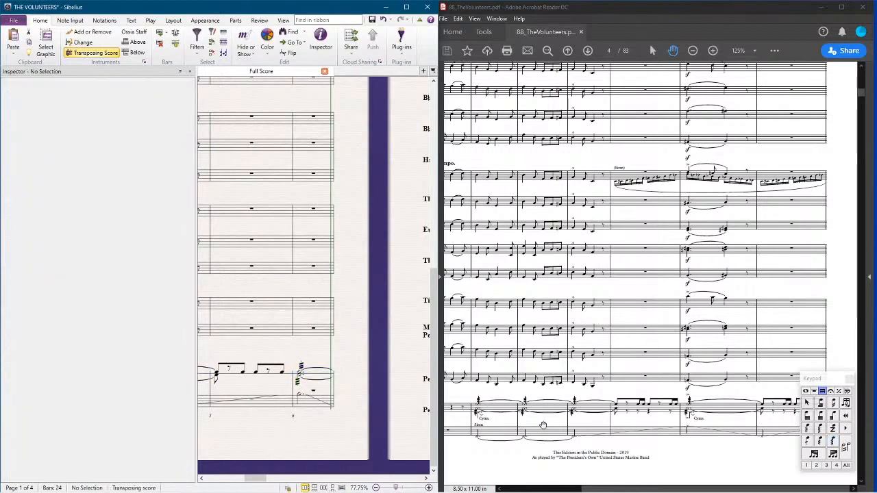
Step: Try to enter a voice 2 half note in Percussion 2's bar 6, then undo it
click(822, 428)
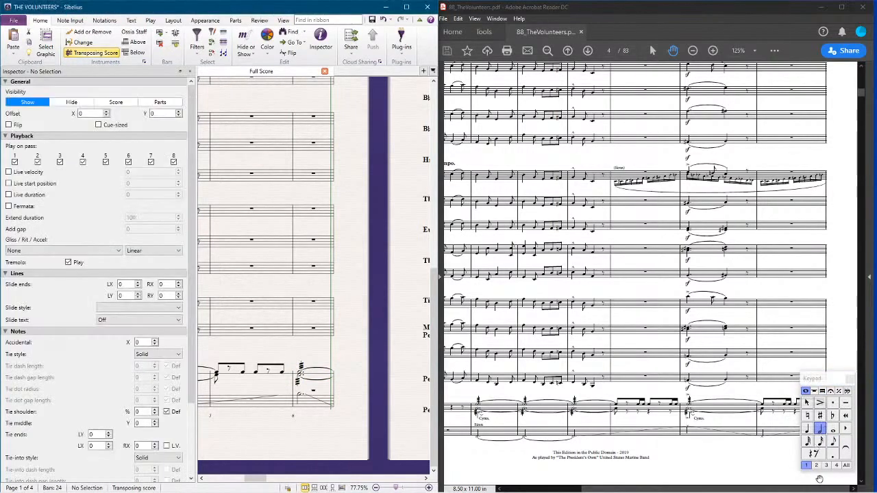
click(816, 467)
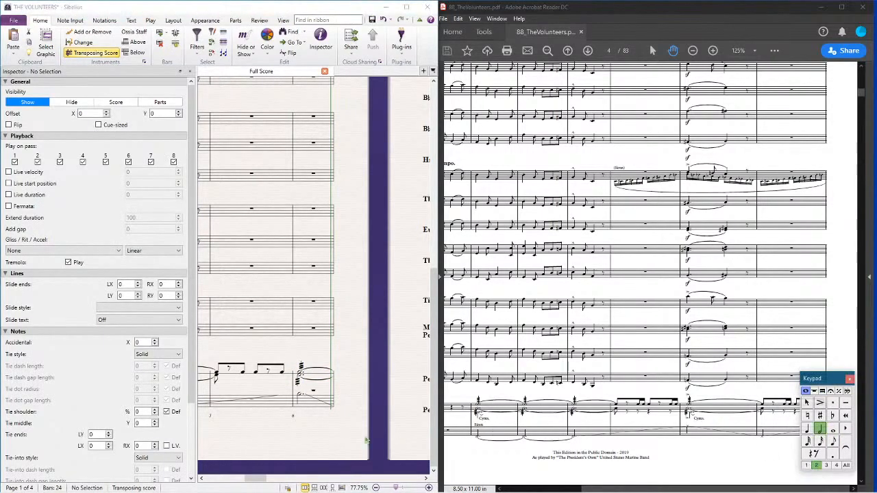
click(303, 404)
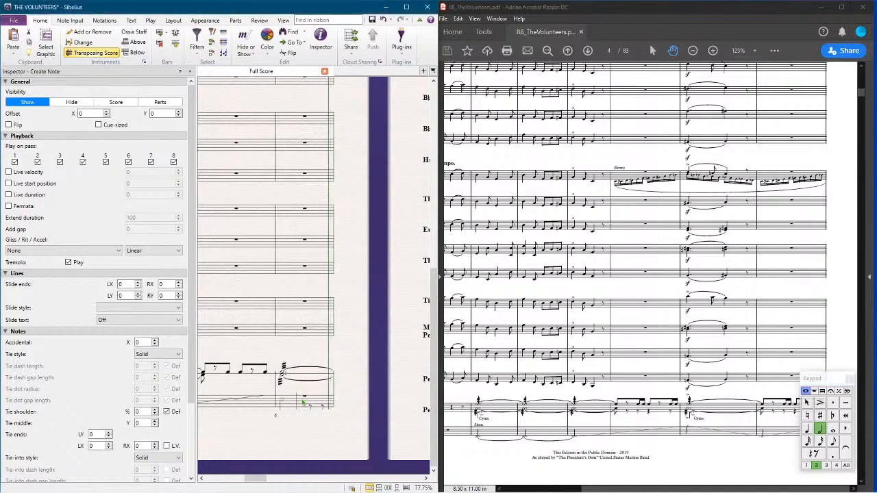
key(Escape)
Step: Enter a voice 1 dotted quarter note on C5 at the start of Percussion 2's bar 6
click(806, 466)
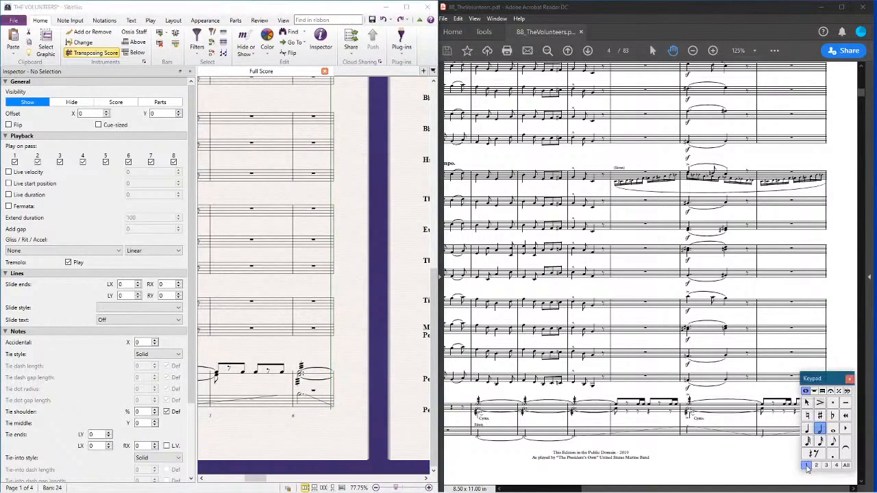
click(806, 429)
click(831, 455)
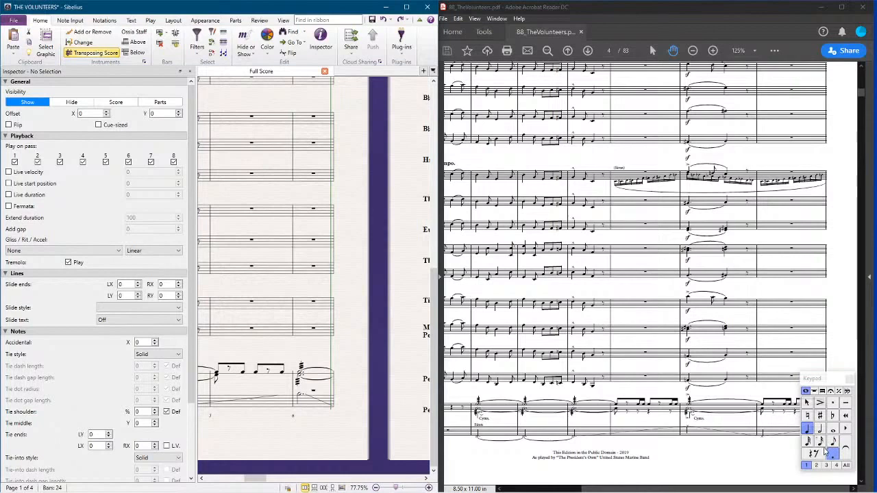
click(301, 402)
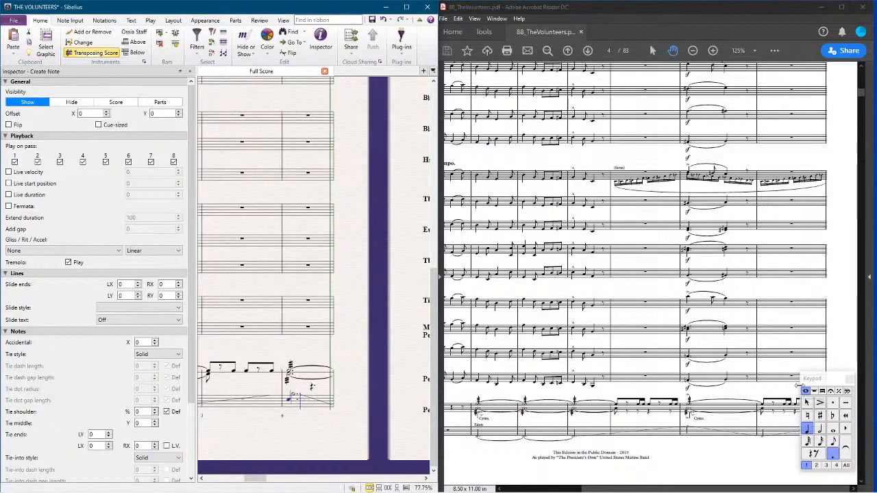
click(809, 405)
Step: Change the notehead of Percussion 2's bar 6 dotted quarter note to Cross
click(110, 20)
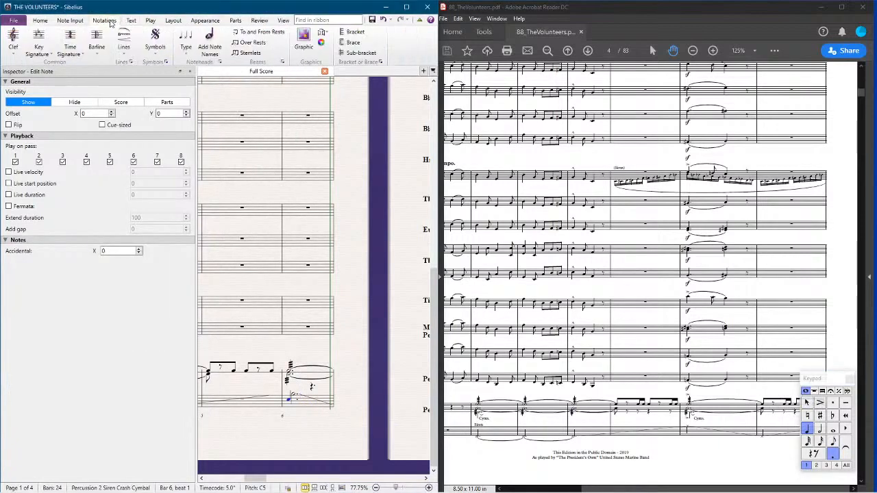
click(186, 47)
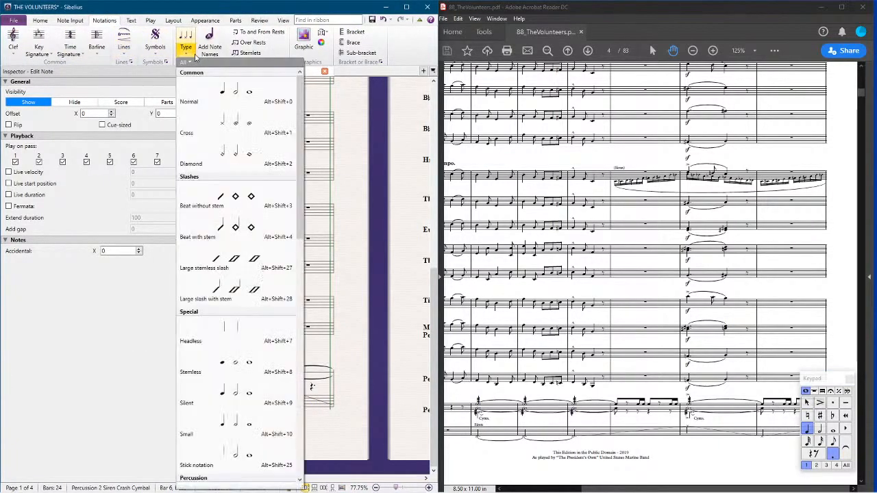
click(241, 122)
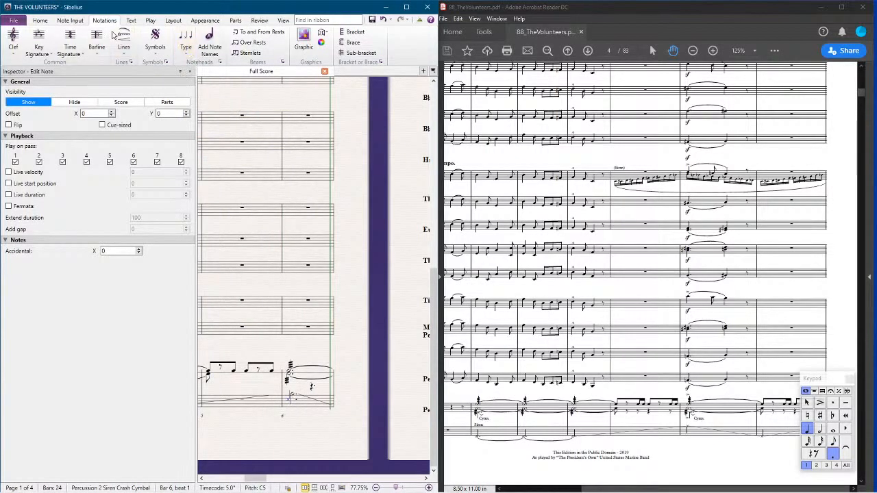
Step: Open the Percussion [5 lines] instrument from the Orchestral Unpitched Percussion family for editing
click(185, 46)
click(157, 5)
click(40, 19)
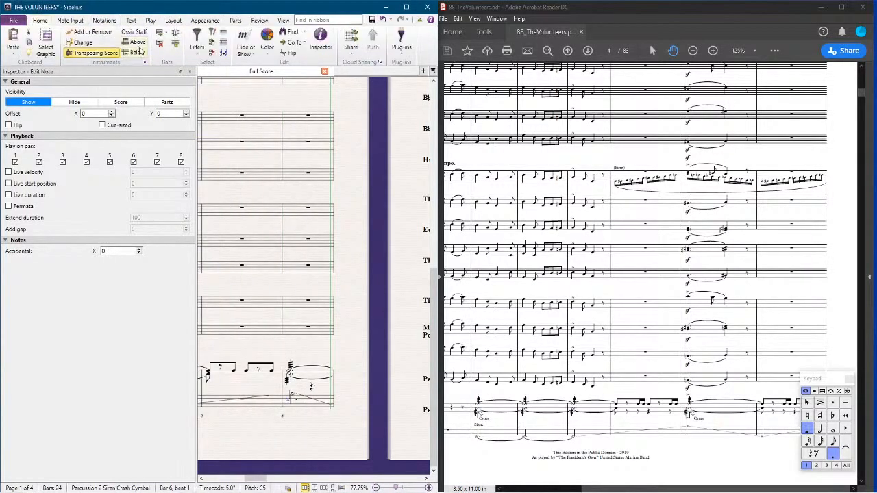
click(145, 62)
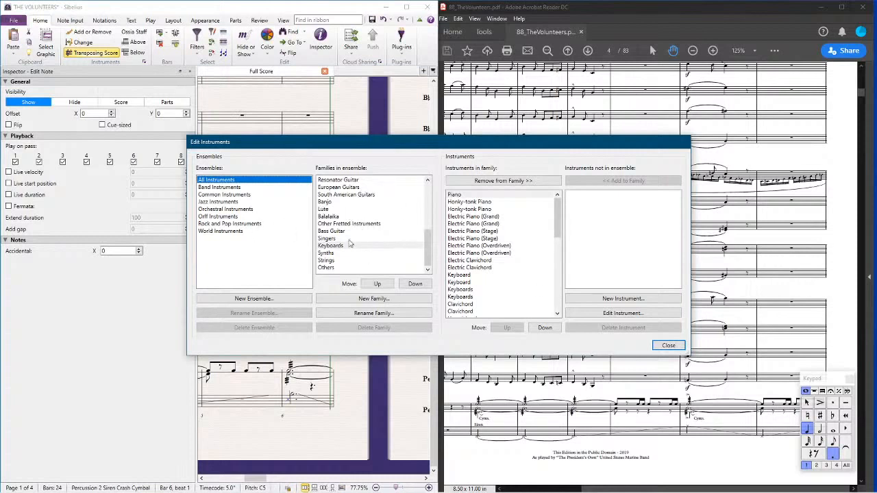
scroll(349, 243, up, 6)
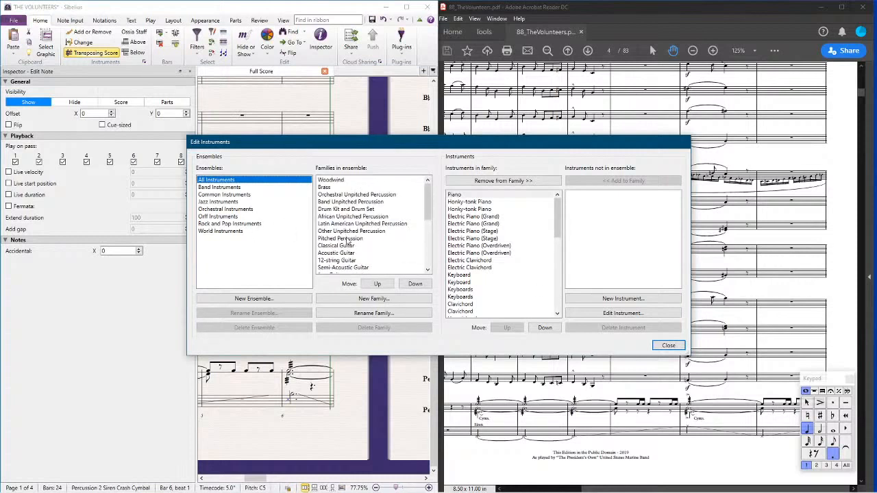
click(363, 202)
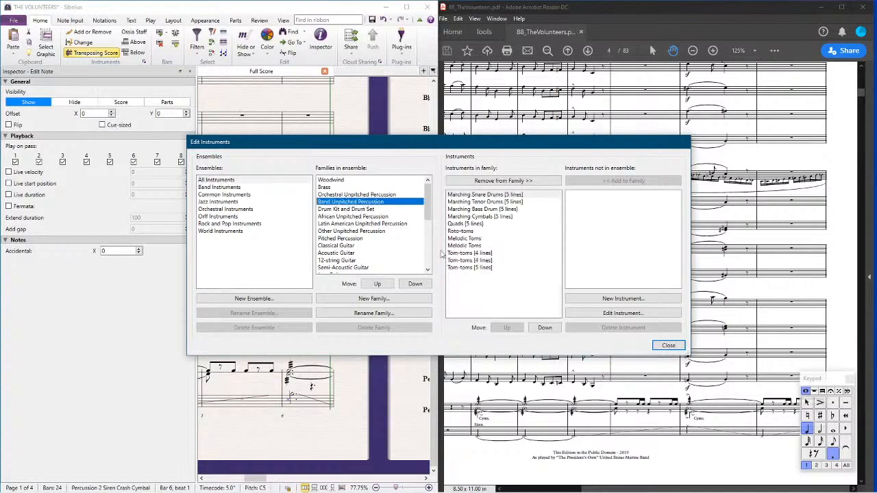
click(363, 195)
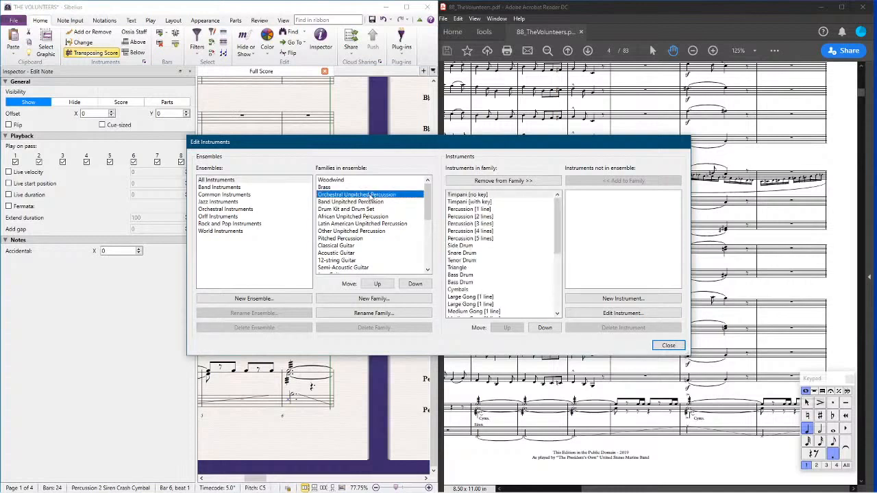
click(473, 239)
click(630, 315)
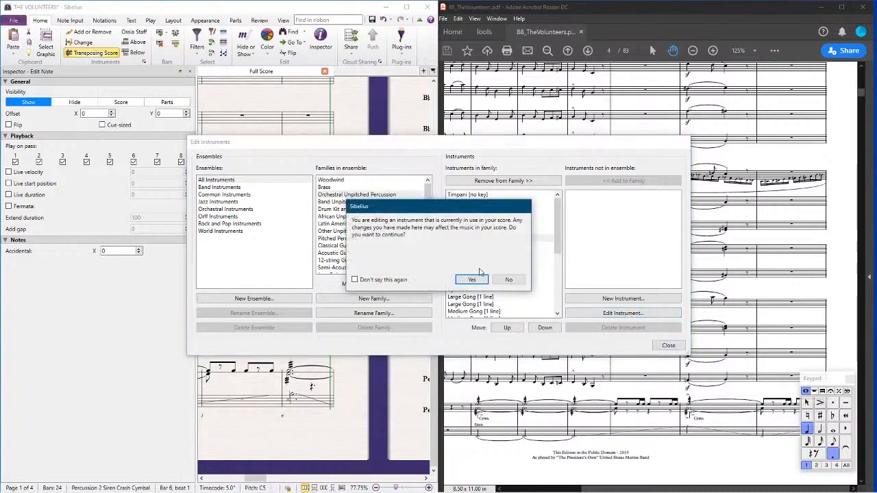
click(467, 279)
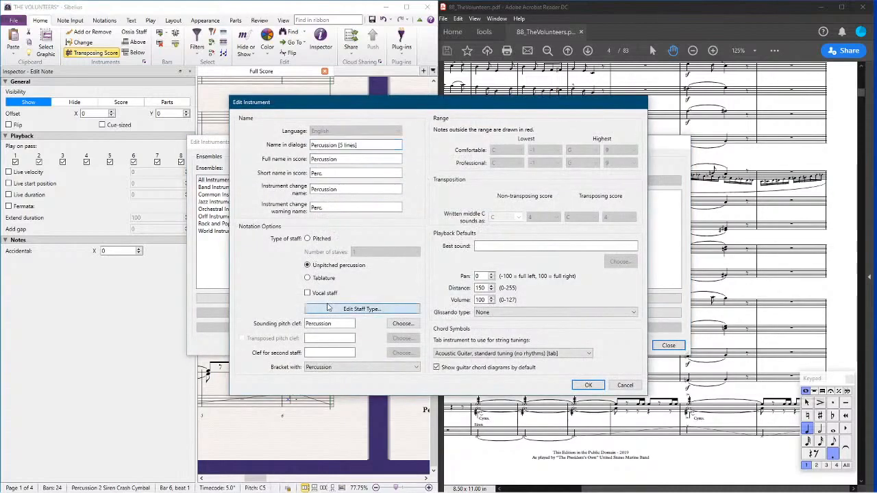
Step: Inspect the sounds mapped to the cross and diamond noteheads in the percussion staff type, leaving the instrument definitions unchanged
click(360, 309)
click(525, 201)
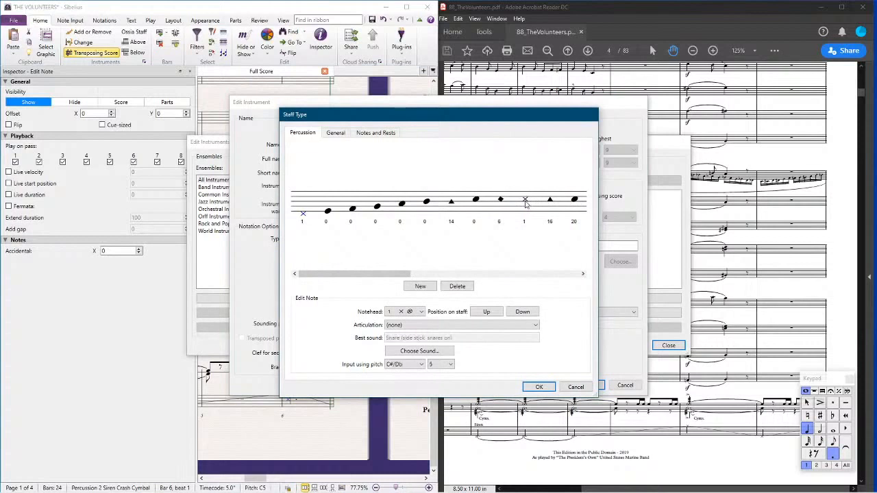
click(501, 200)
click(575, 387)
click(625, 385)
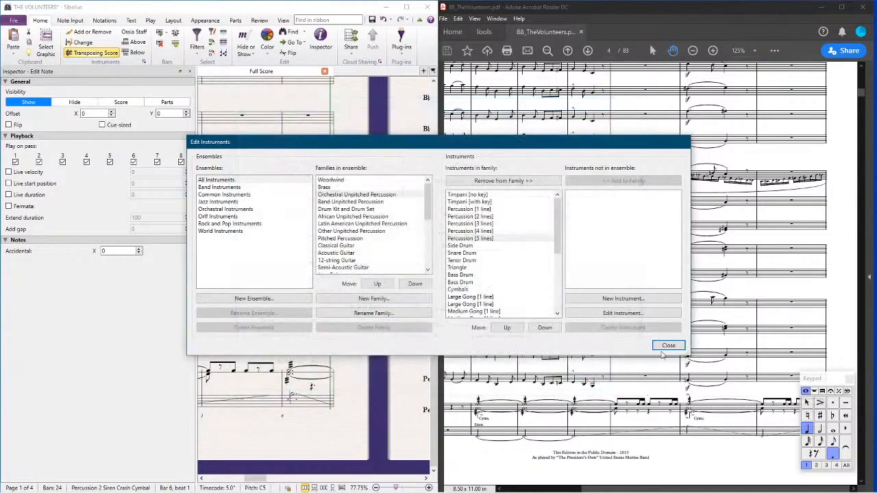
click(667, 345)
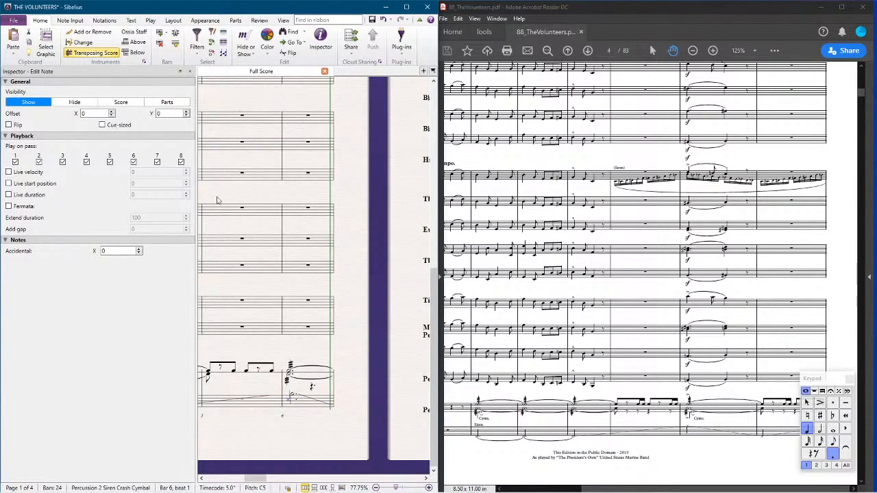
Step: Change the notehead of Percussion 2's bar 6 dotted quarter note to Black & white diamond
click(105, 20)
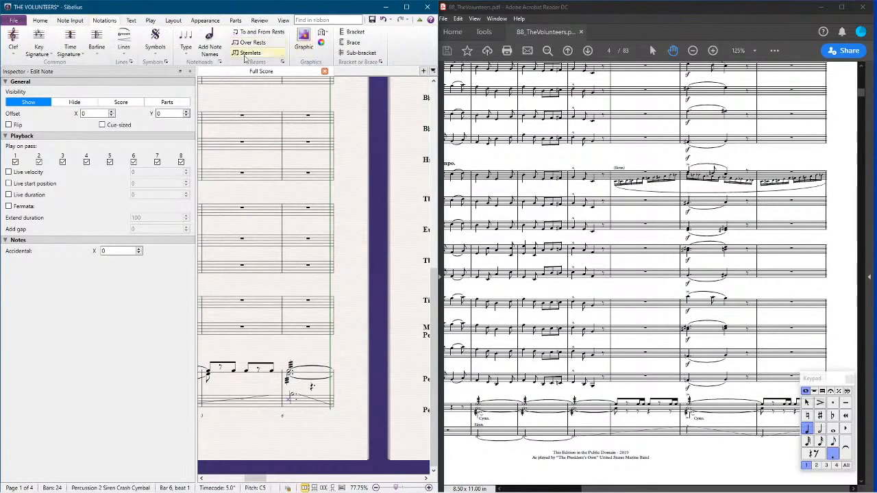
click(186, 46)
scroll(233, 154, down, 1)
scroll(230, 160, down, 5)
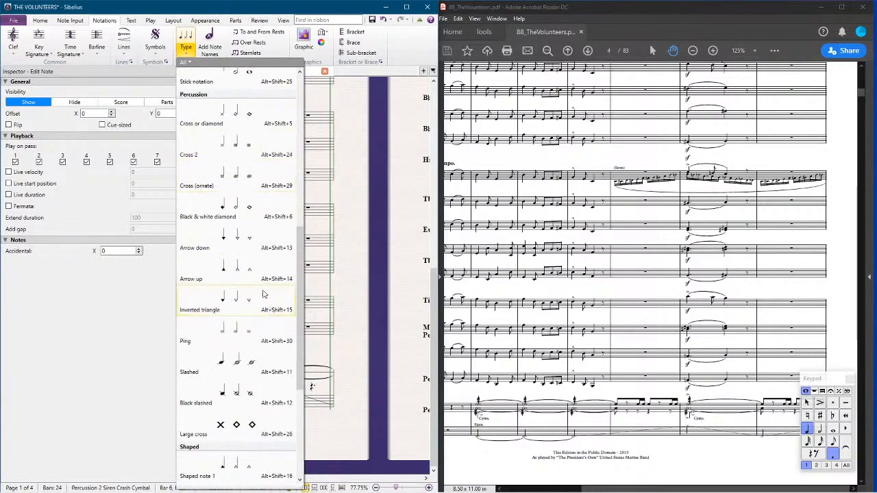
click(252, 219)
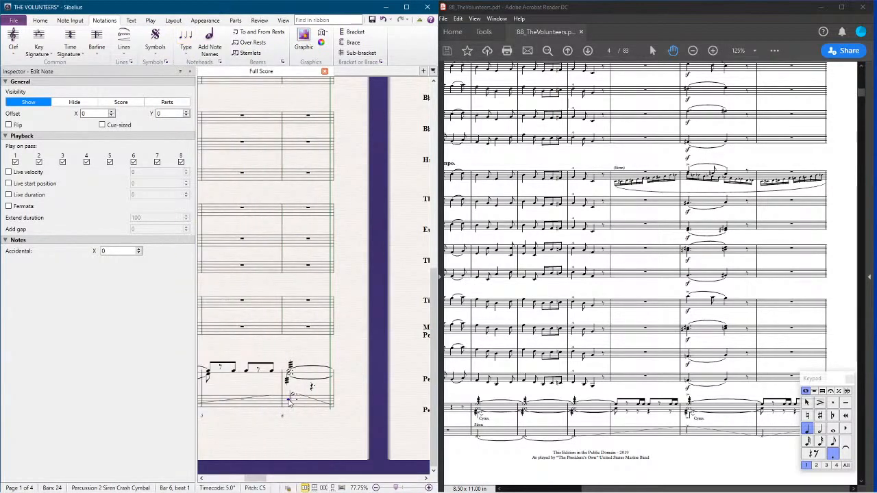
Step: Copy the ff dynamic from Percussion 1's bar 1 to below the start of Percussion 2's bar 2
scroll(288, 411, left, 5)
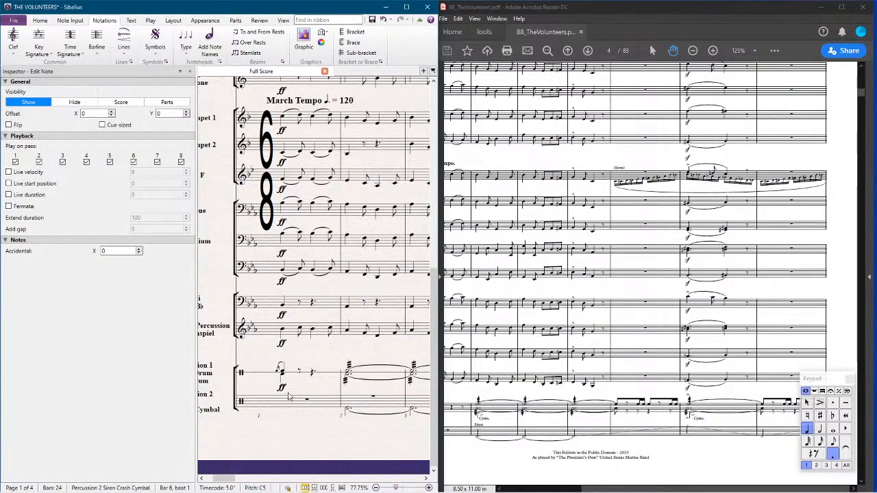
click(283, 388)
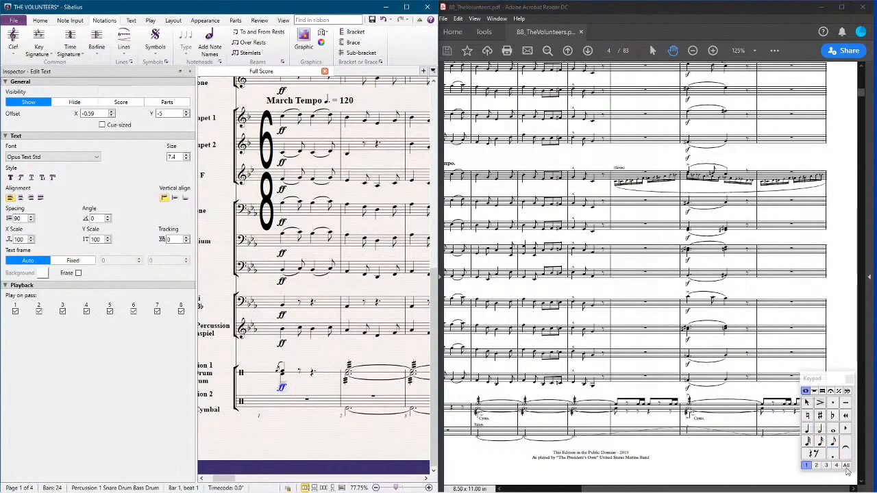
click(358, 409)
key(ctrl+v)
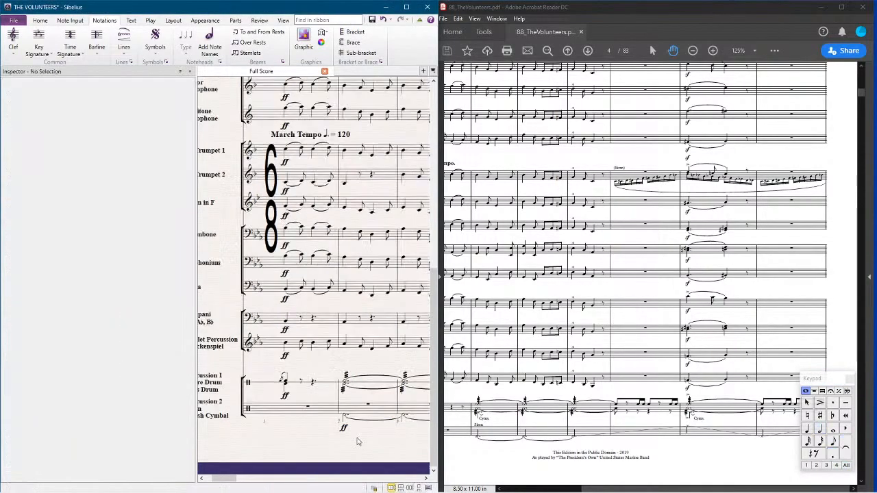
Step: Turn off playback on pass 1 for Percussion 2's bars 2 to 8 and review the bar 6 diamond note's playback settings
scroll(356, 442, down, 5)
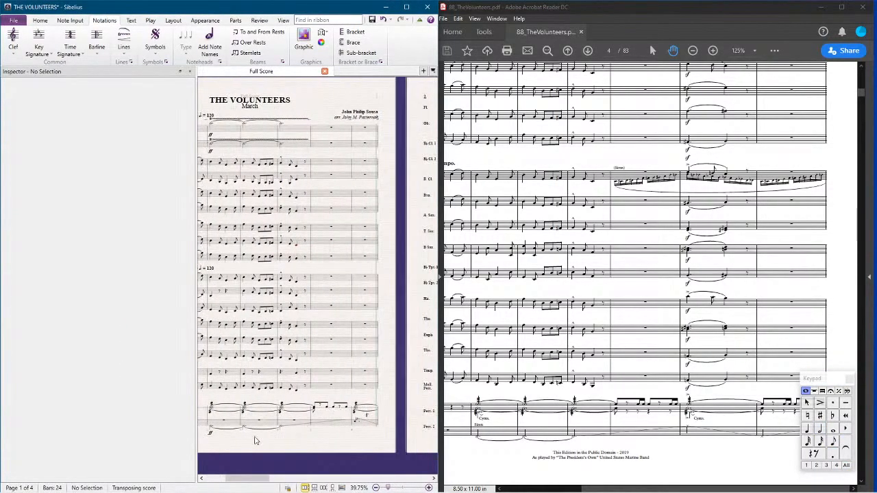
click(221, 420)
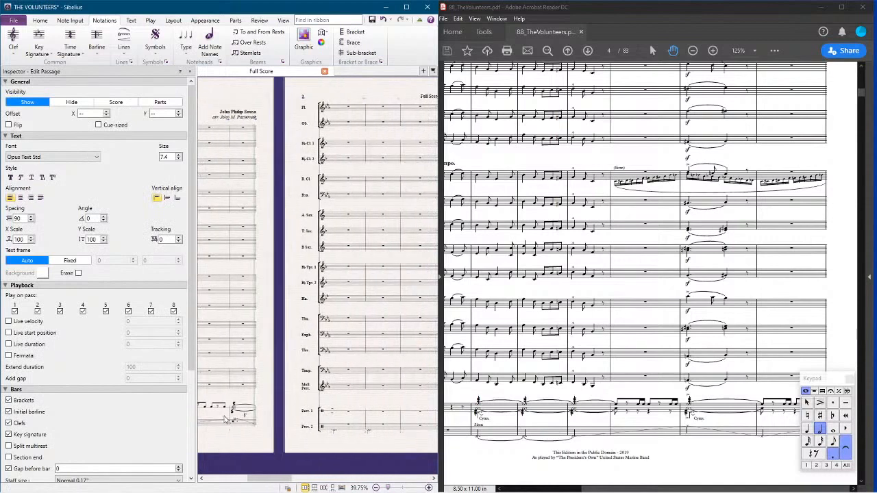
shift+click(373, 428)
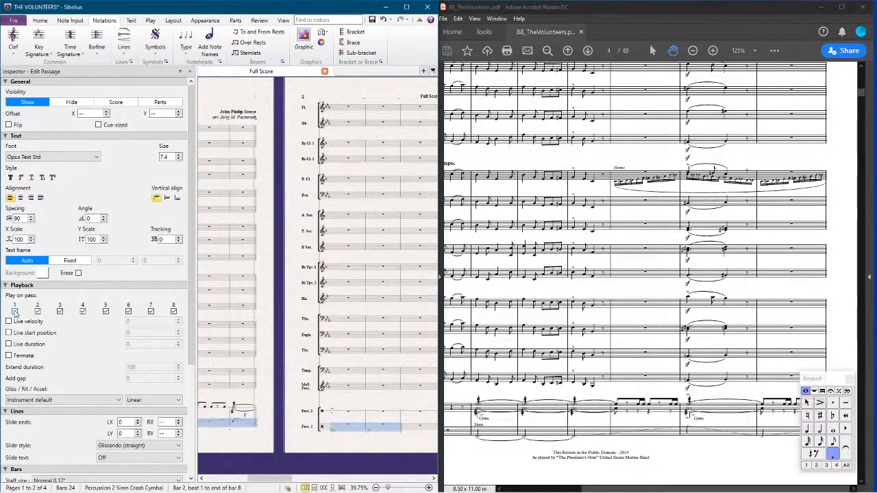
click(222, 451)
drag(224, 471, 285, 377)
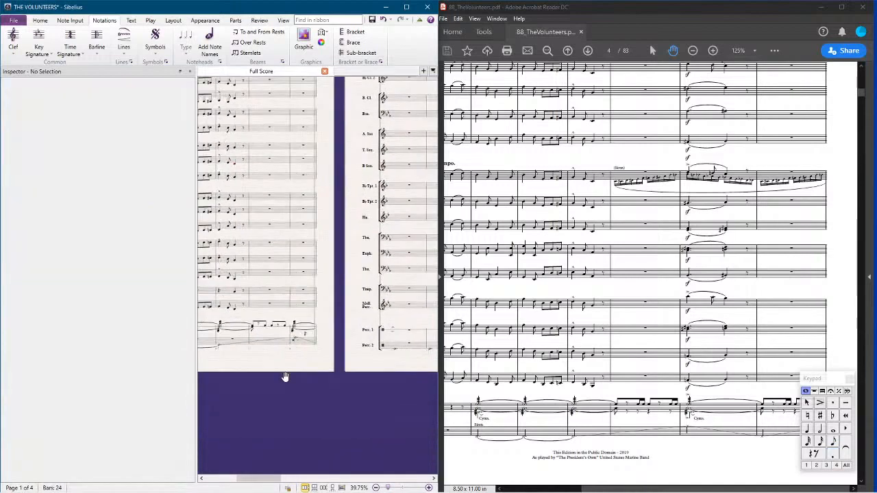
scroll(285, 377, up, 3)
click(282, 370)
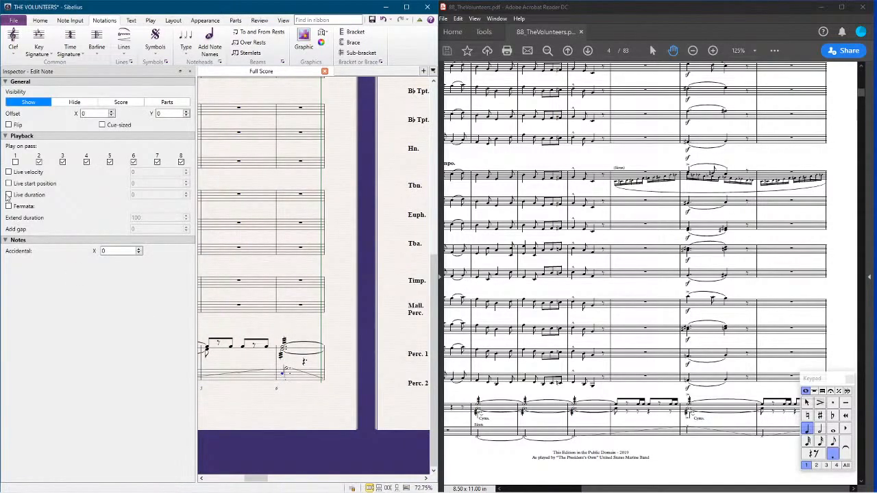
click(309, 437)
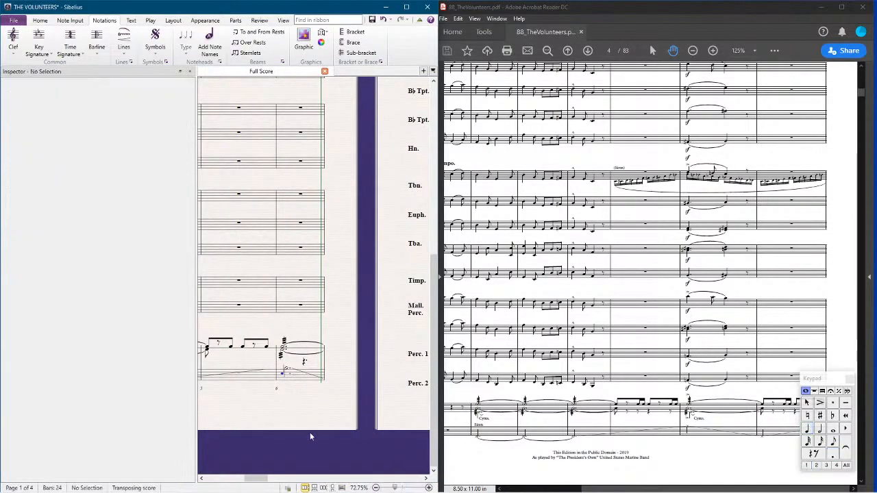
scroll(309, 436, down, 2)
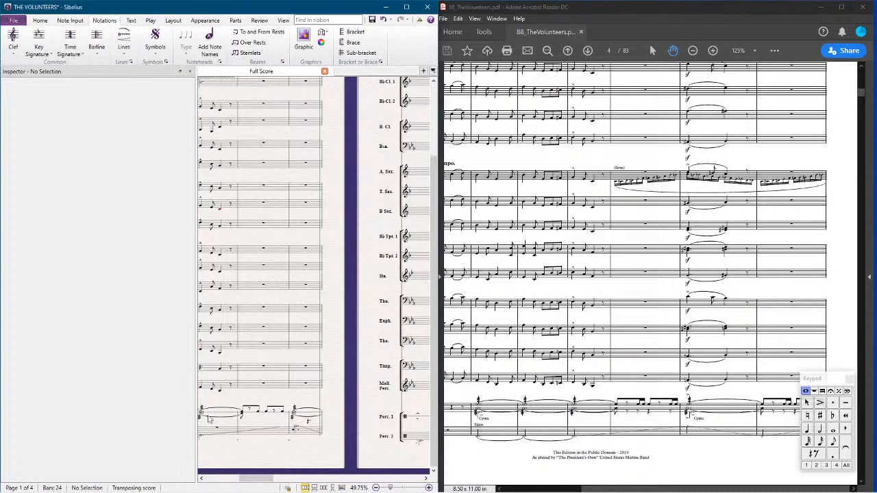
Step: Turn playback on pass 1 back on for Percussion 2's bar 4 and close the Inspector
click(213, 431)
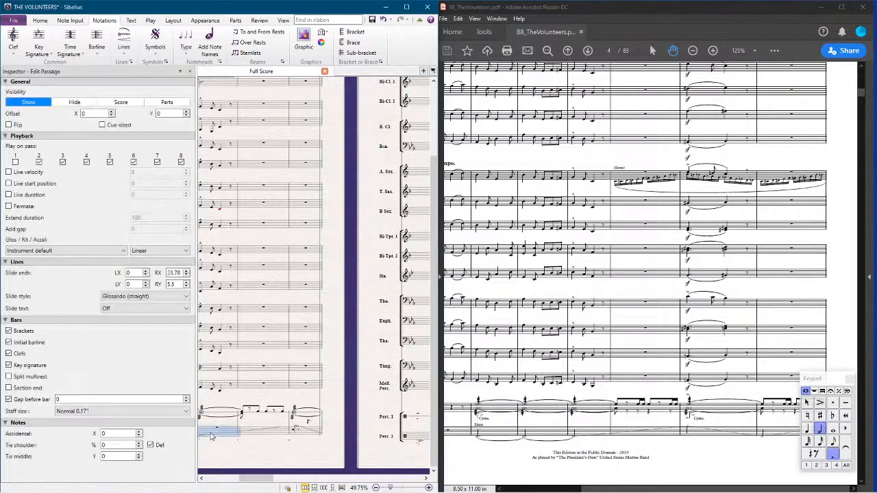
click(15, 162)
click(191, 71)
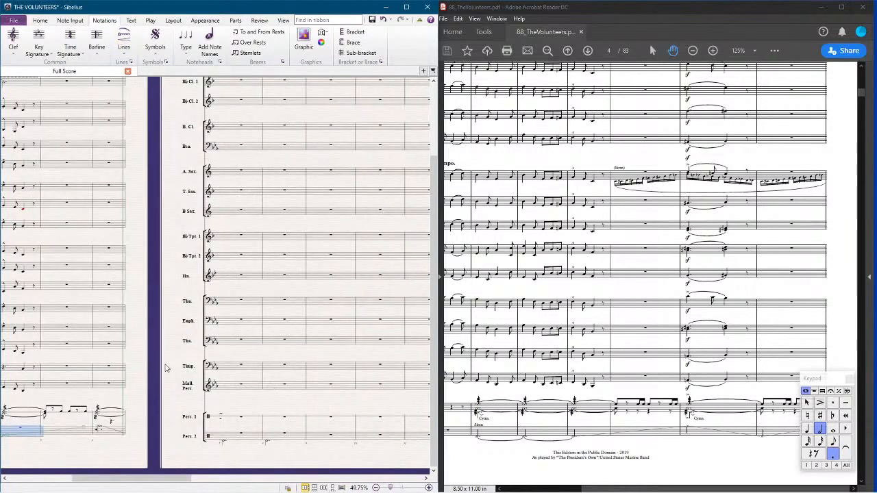
Step: Play back the score's opening to hear the percussion parts with the full band
key(Escape)
scroll(166, 363, down, 2)
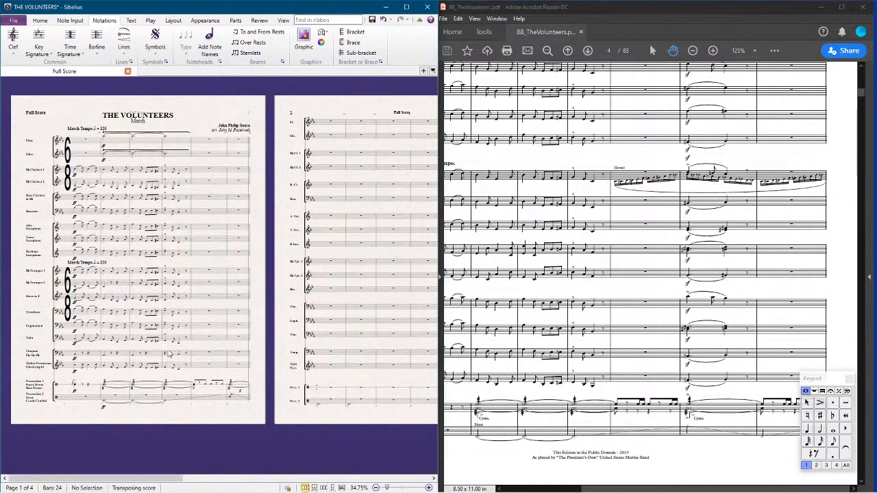
key(space)
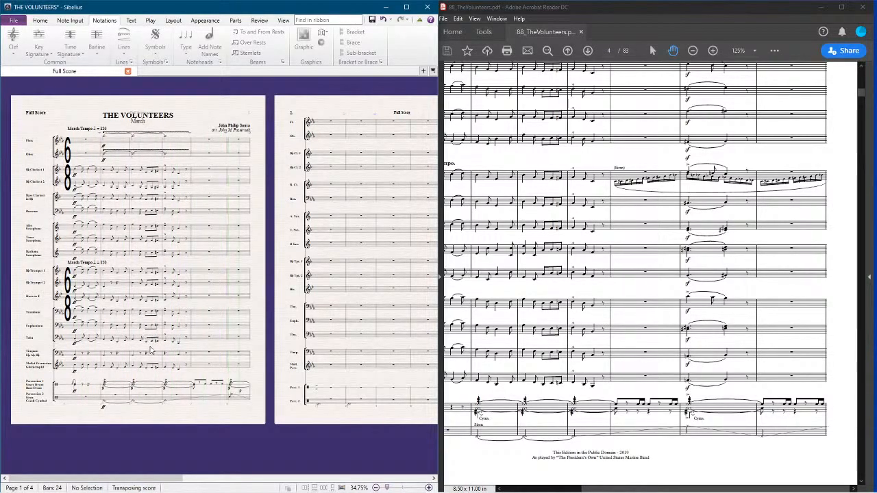
Step: Copy Percussion 1's voice 1 eighth-note figures from bar 5 into both beats of bar 7
click(674, 412)
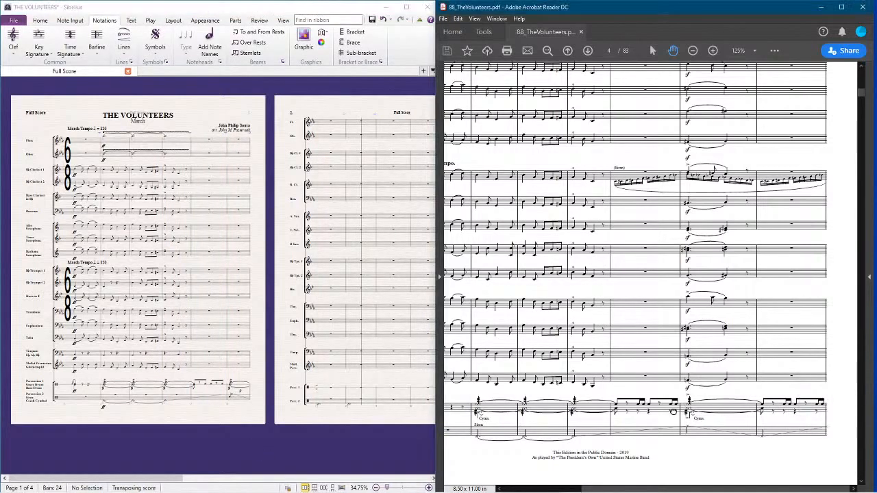
click(203, 389)
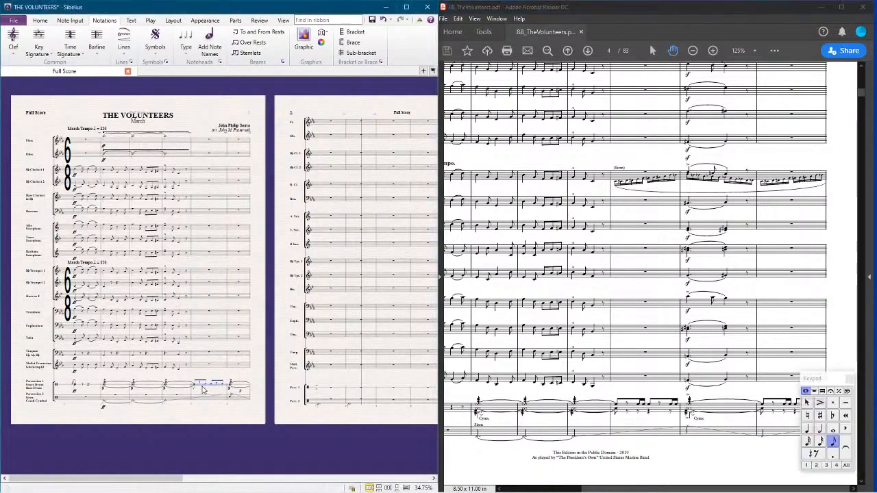
click(322, 388)
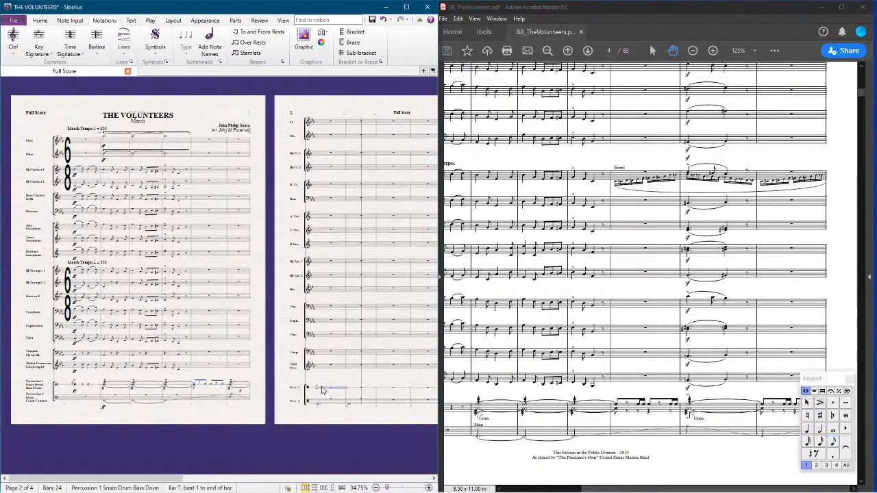
click(334, 424)
click(357, 393)
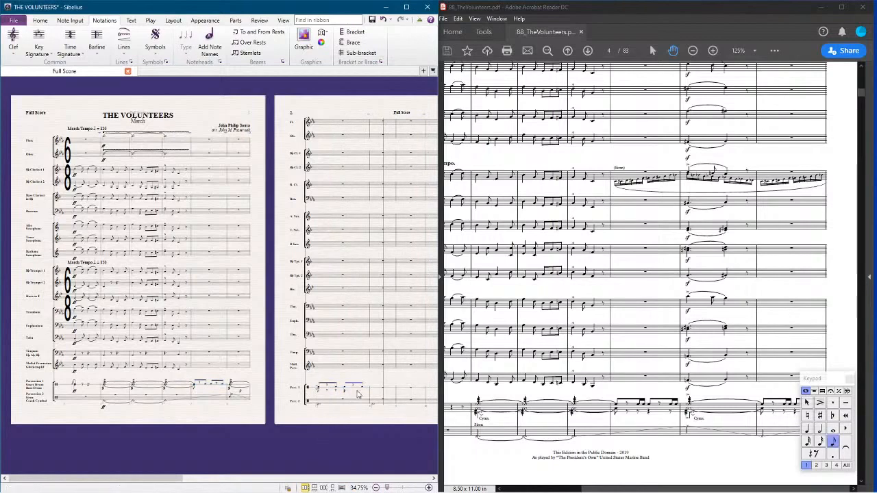
Step: Delete the surplus voice 2 rests in Percussion 1's bar 7 and make the second eighth-note group's stems point up
scroll(350, 418, up, 2)
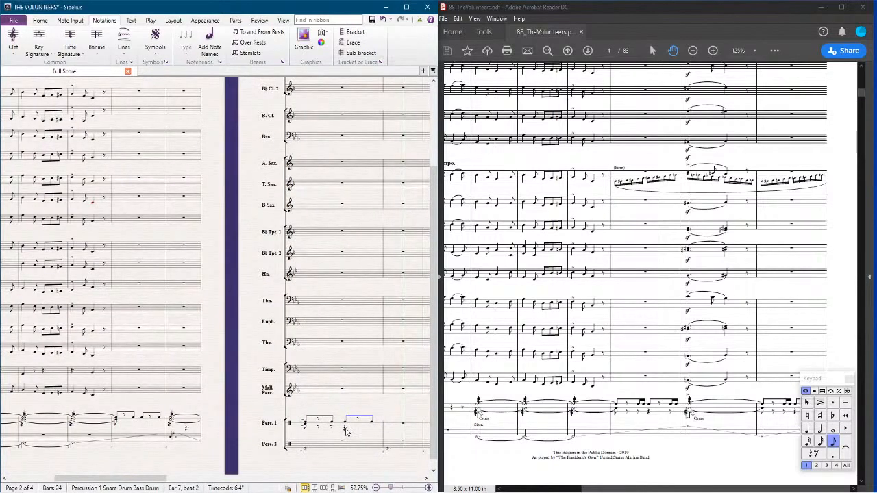
click(345, 430)
key(Delete)
key(Delete)
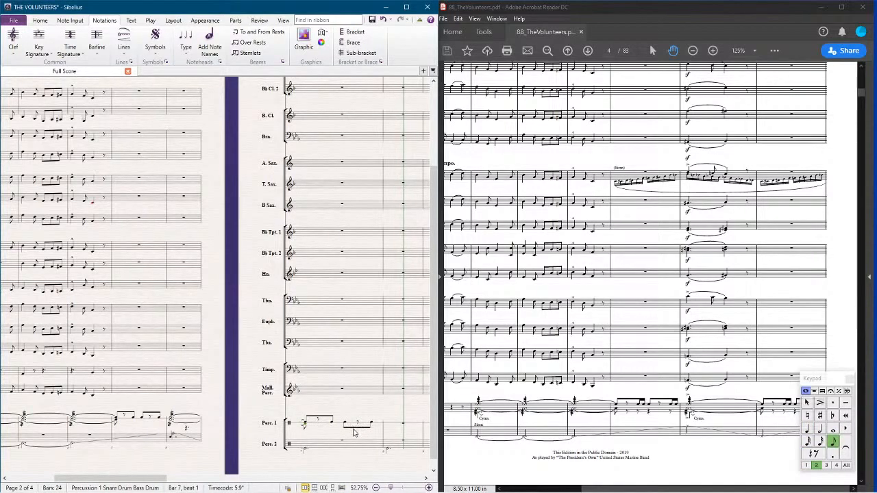
click(353, 432)
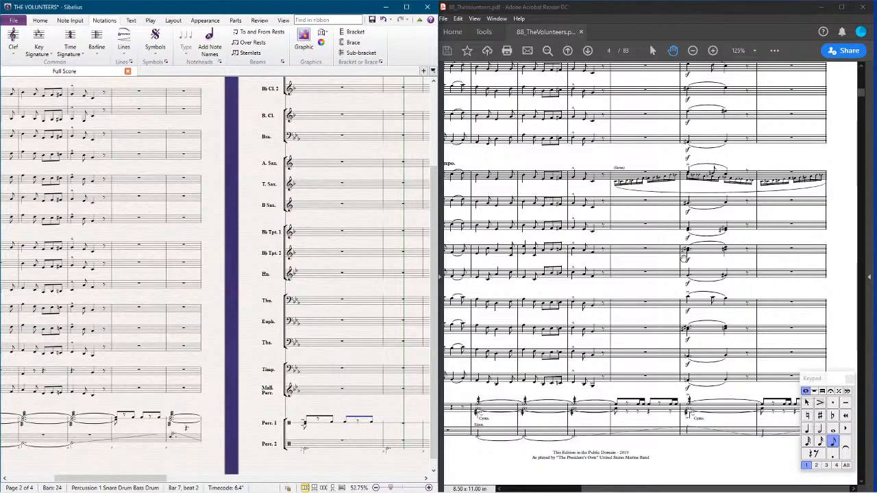
scroll(689, 194, up, 3)
scroll(688, 194, down, 2)
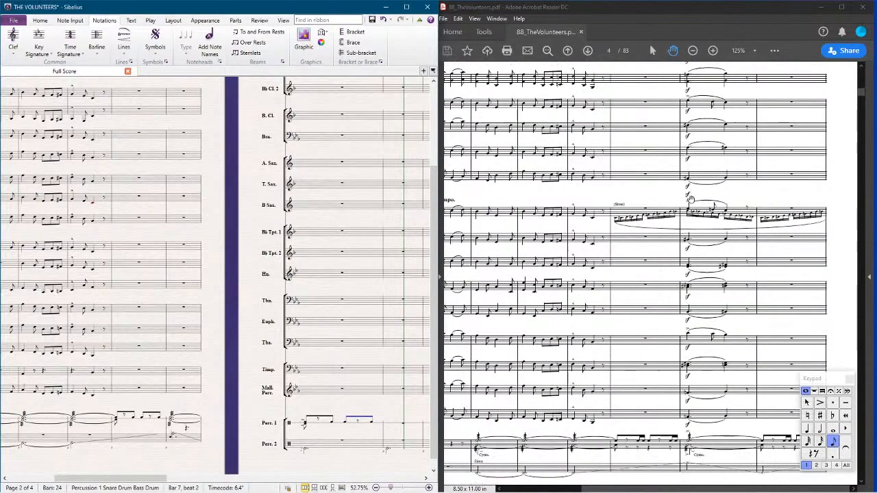
Step: Enter an accented dotted-quarter D6, an eighth-note C6 and a quarter-note B♭5 in the Flute's bar 6
scroll(692, 199, up, 6)
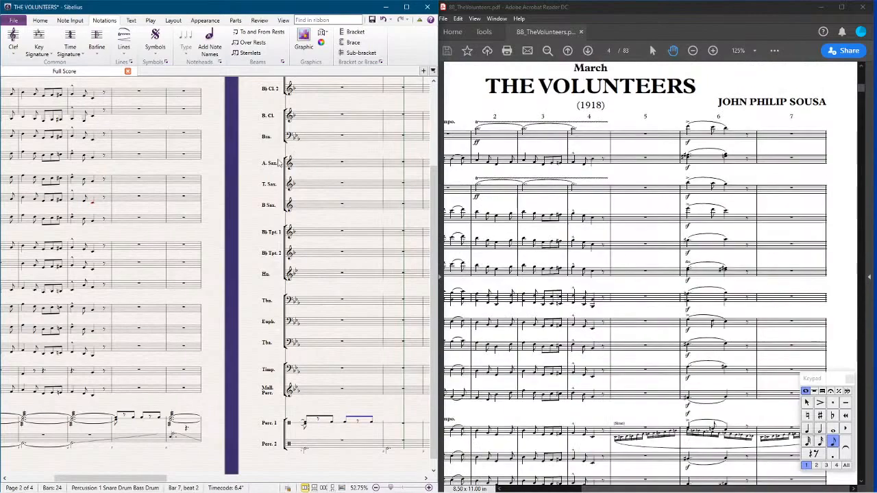
scroll(228, 153, up, 3)
drag(227, 153, 279, 192)
scroll(313, 178, up, 3)
scroll(274, 183, up, 5)
key(Escape)
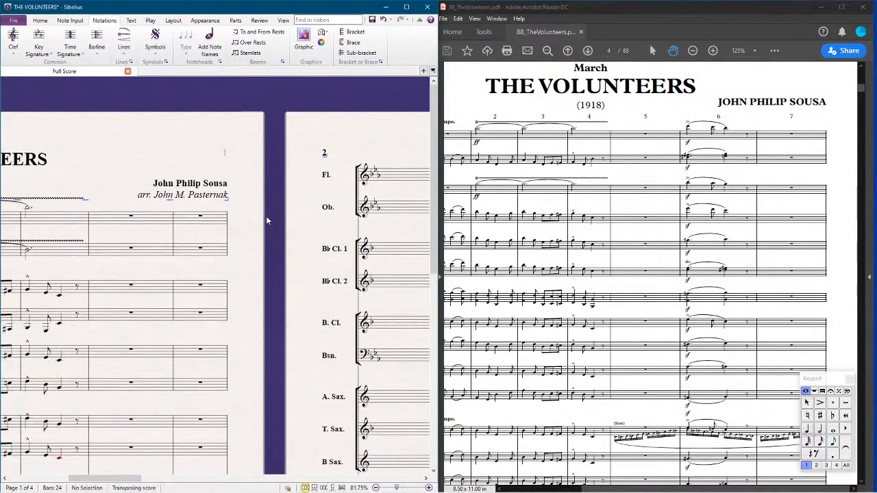
click(180, 208)
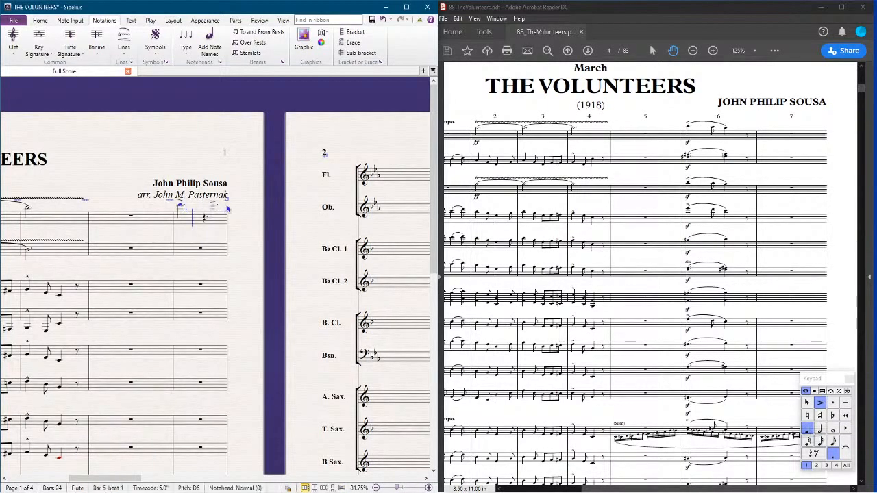
key(3)
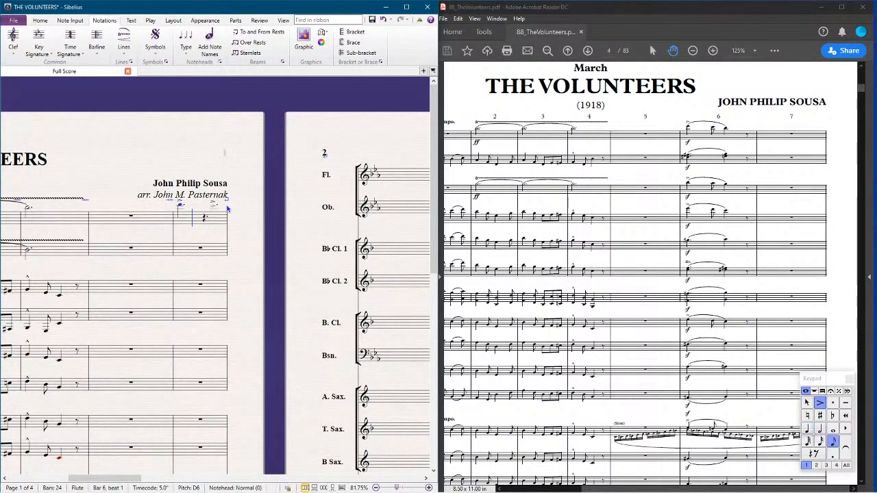
key(KP_Divide)
key(c)
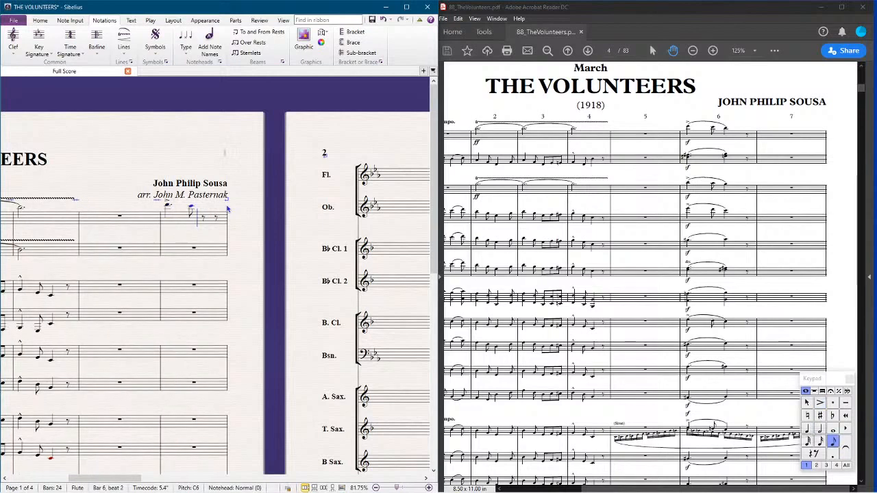
key(4)
key(b)
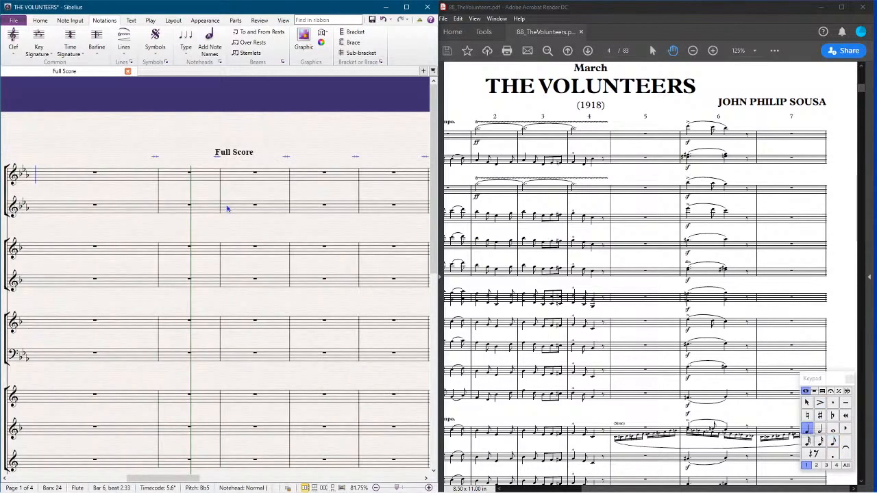
Step: Add a slur over the Flute's three notes in bar 6
key(shift+Left)
key(shift+Left)
key(s)
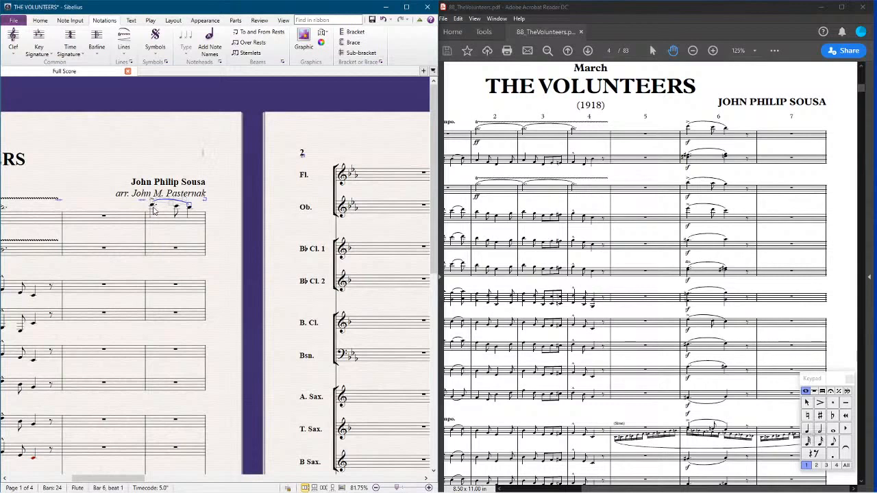
Step: Shorten the Flute's D6 in bar 6 to a quarter note and move the C6 and B♭5 one eighth note earlier
key(Escape)
click(807, 403)
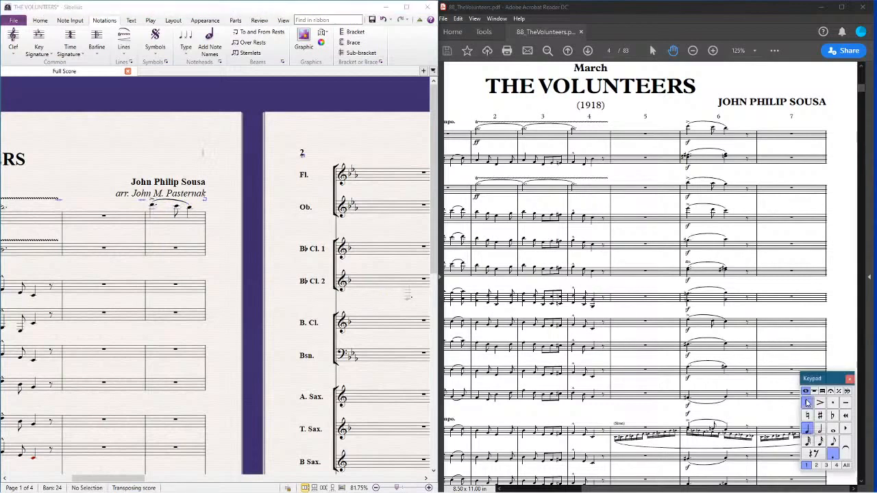
click(153, 206)
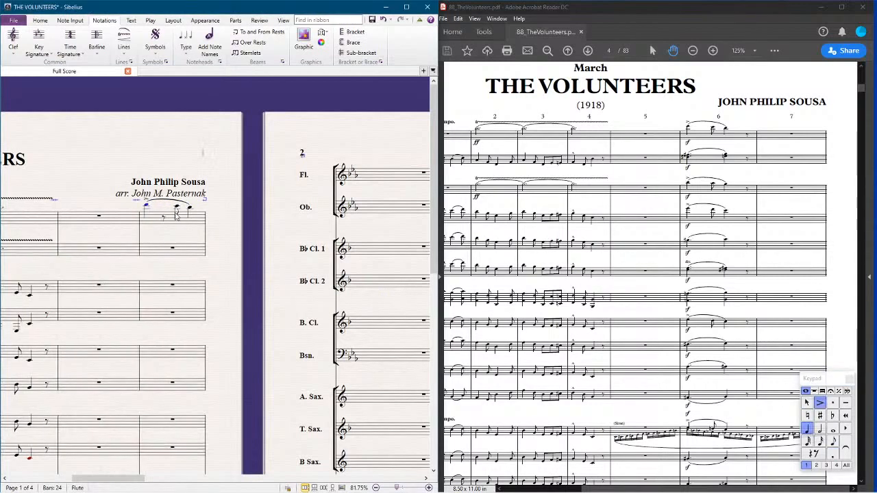
click(178, 211)
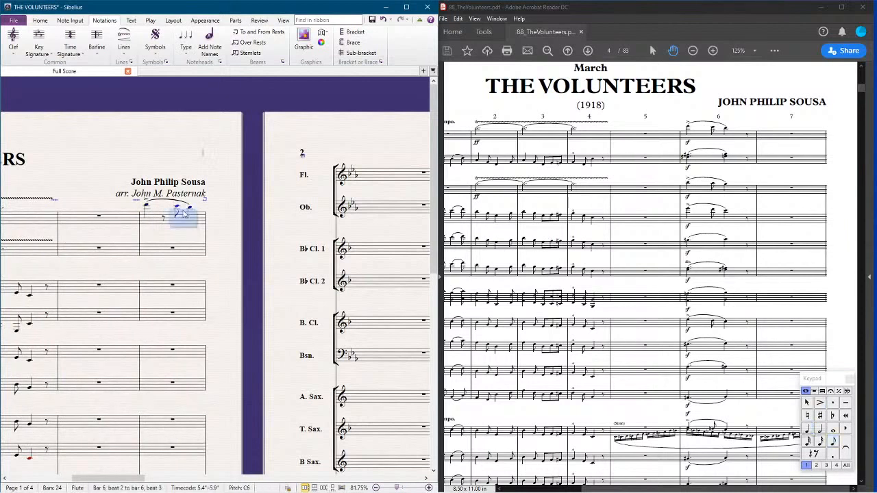
key(ctrl+x)
click(170, 217)
key(ctrl+v)
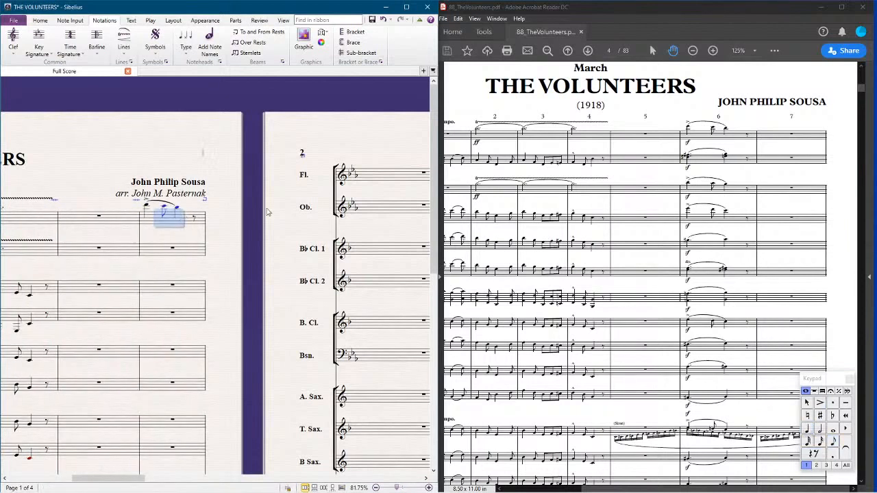
Step: Adjust the slur in the Flute's bar 6 so that it runs from the D6 to the final B♭5
click(162, 208)
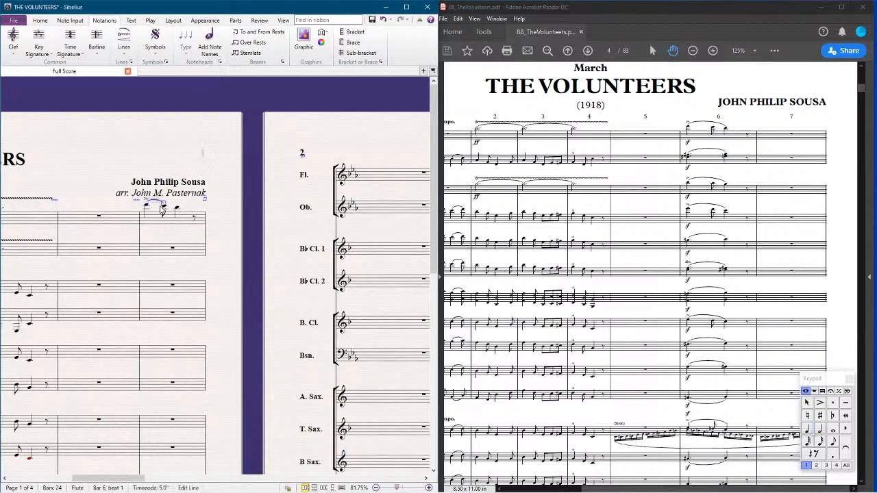
click(251, 215)
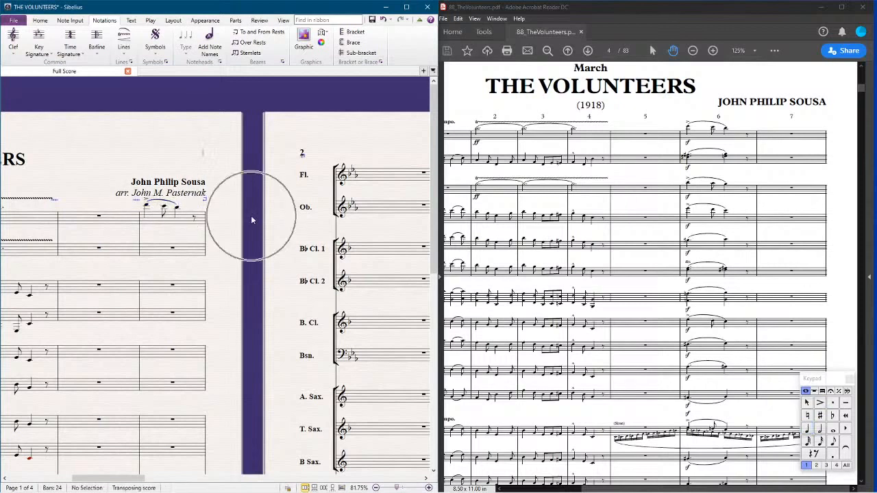
click(177, 208)
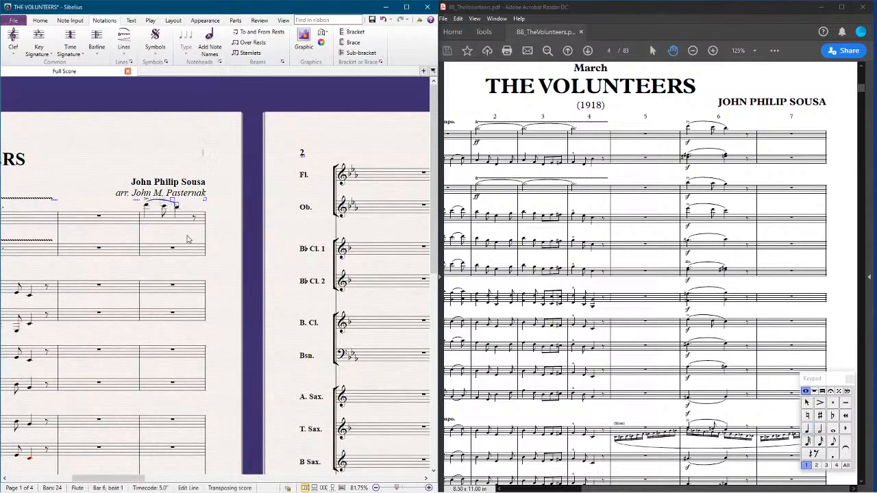
scroll(185, 237, left, 5)
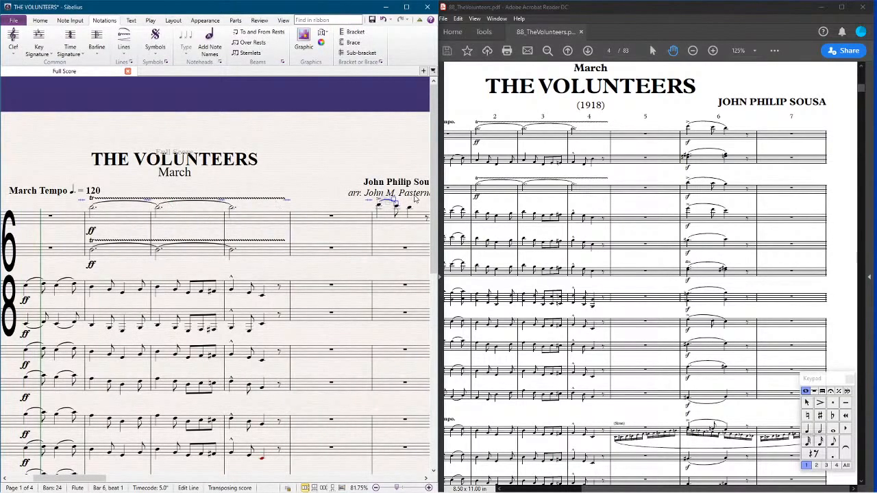
drag(390, 199, 384, 209)
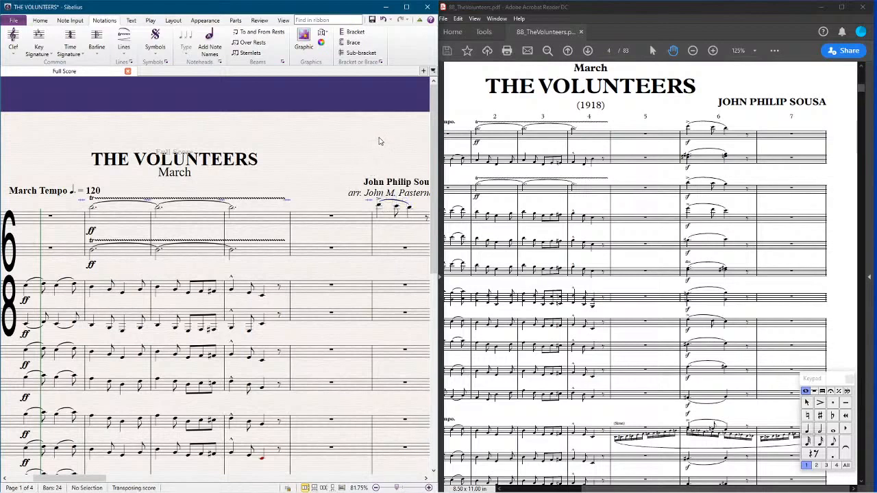
Step: Enter accented dotted-quarter notes F♯5 and G5 in the Oboe's bar 6
drag(380, 139, 274, 125)
click(256, 205)
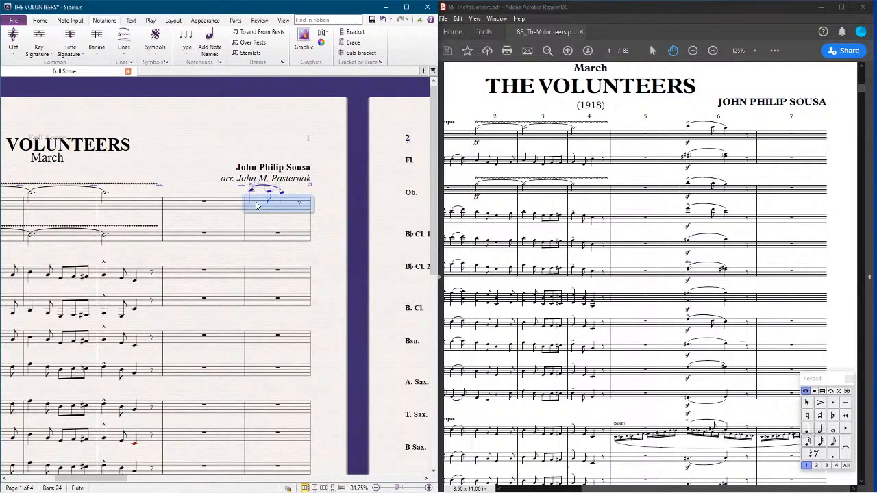
click(241, 162)
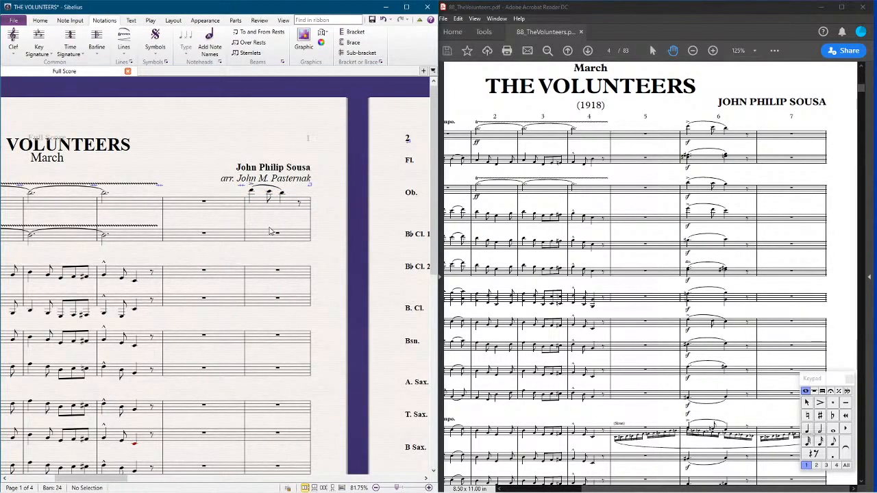
key(n)
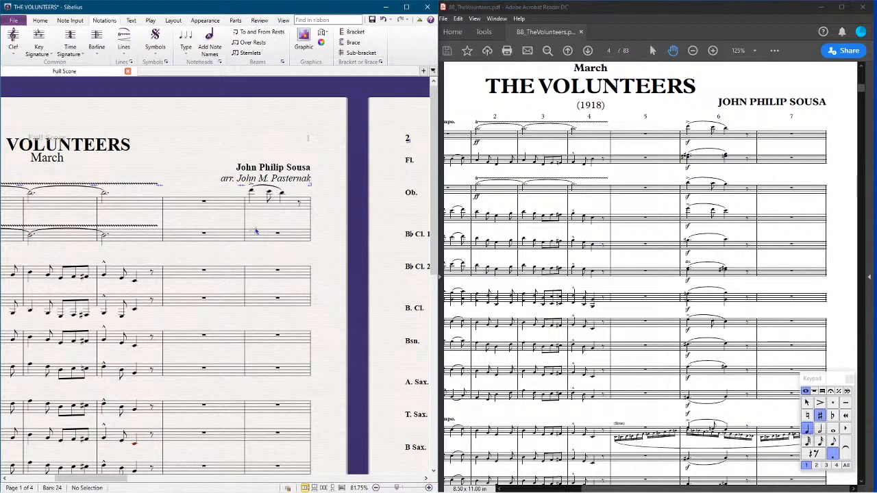
key(period)
key(slash)
click(255, 232)
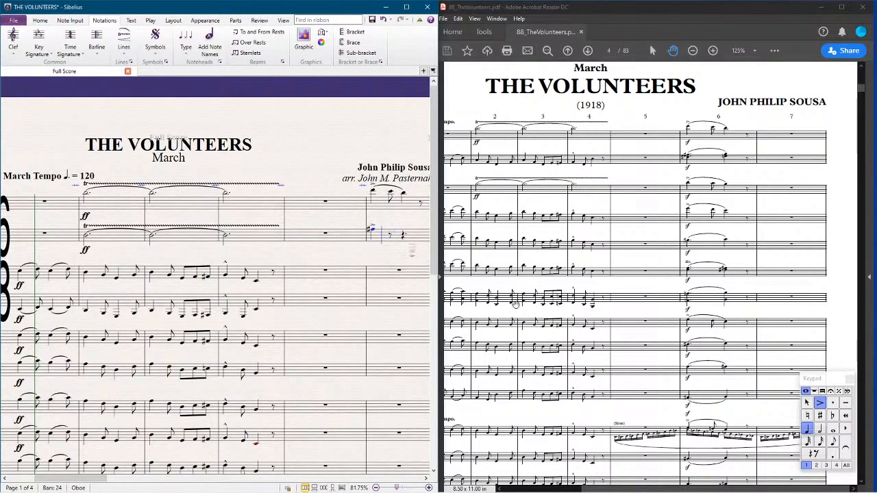
key(8)
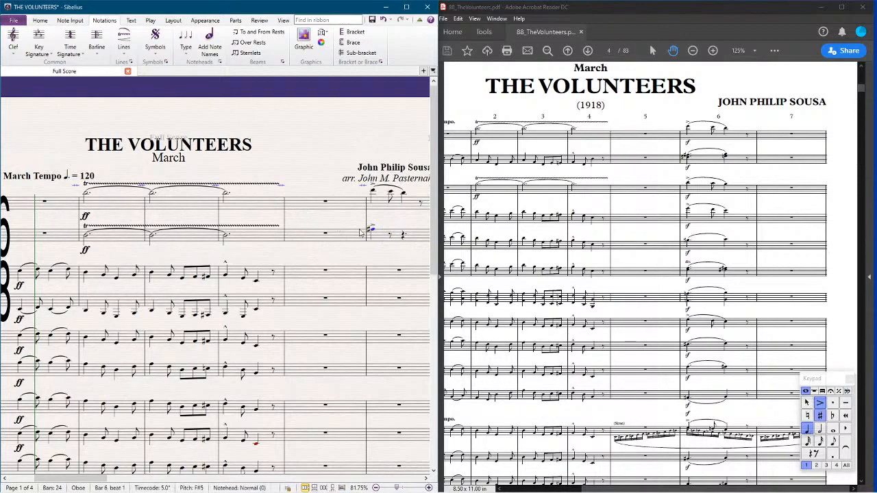
key(period)
key(g)
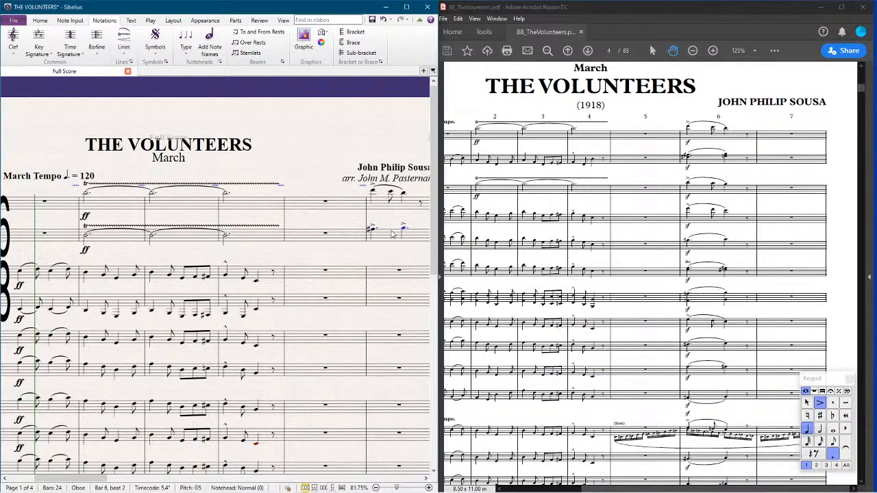
Step: Add a slur over the two oboe notes in bar 6
key(s)
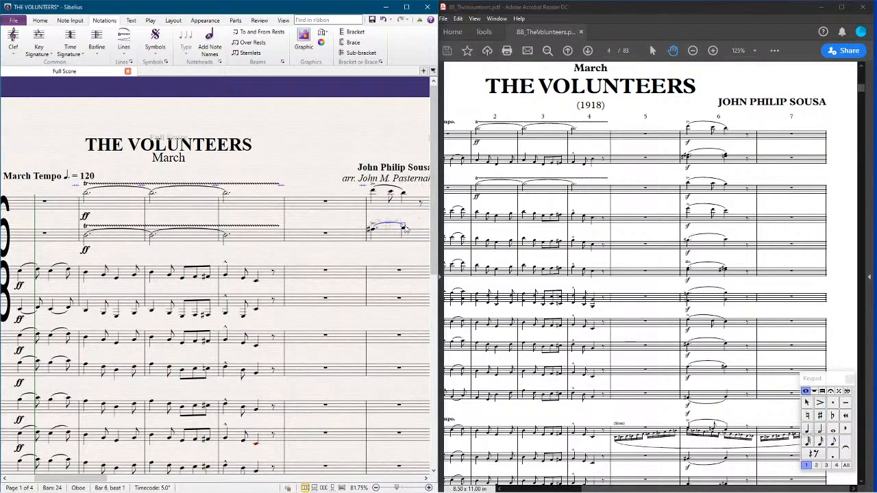
click(391, 240)
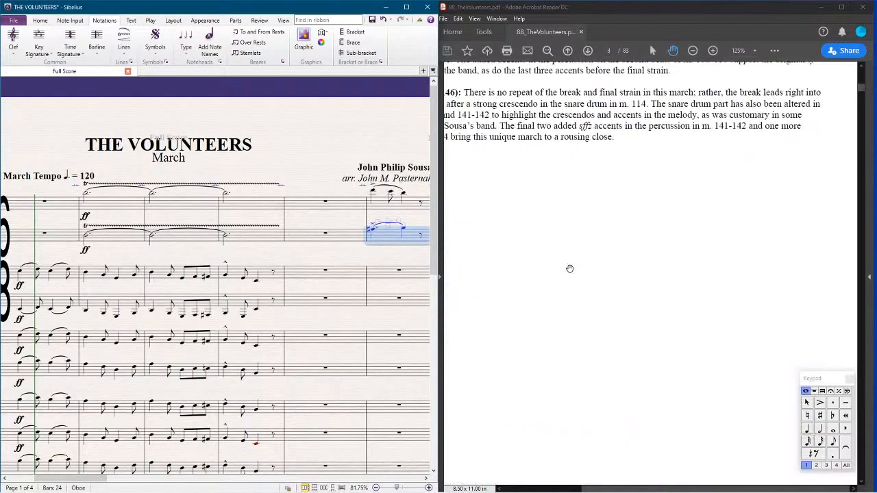
Step: Check bar 6 in the reference PDF and copy the flute's bar 6 into the Bb Clarinet 1 staff in Sibelius
scroll(571, 266, up, 1)
scroll(570, 266, down, 1)
scroll(573, 262, down, 1)
mouse_move(569, 213)
mouse_down()
mouse_move(734, 250)
mouse_move(559, 220)
mouse_up()
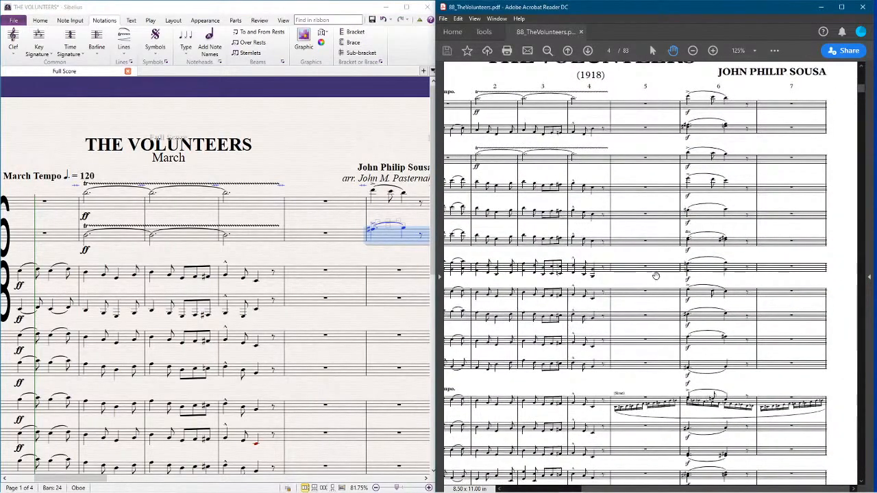
drag(613, 215, 678, 204)
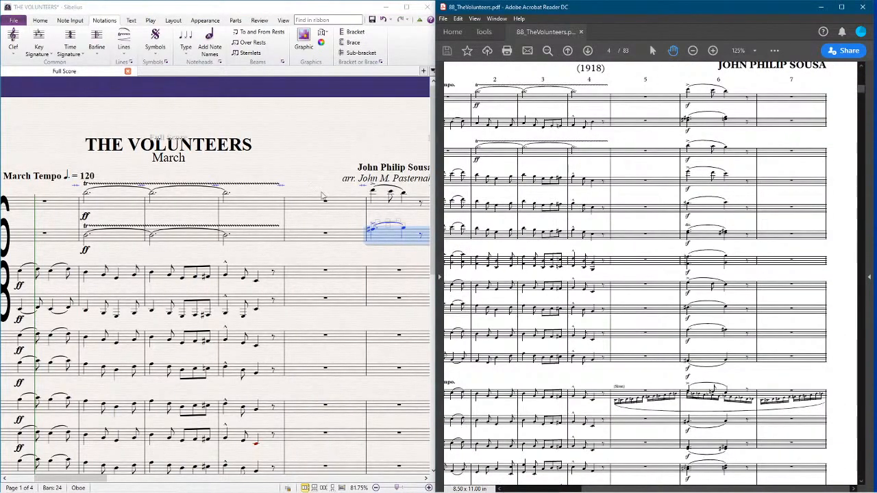
click(378, 203)
click(377, 274)
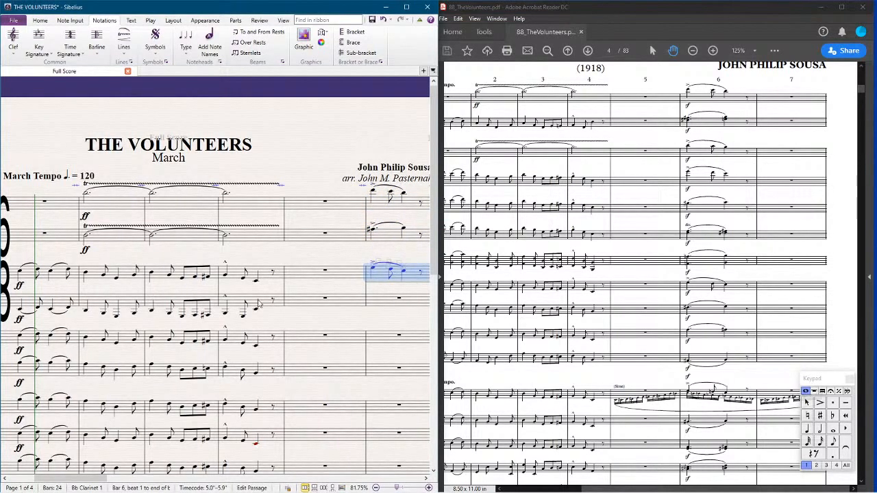
Step: Copy the oboe's bar 6 into the Bb Clarinet 2 staff and move the copy down an octave
click(388, 237)
alt+click(387, 305)
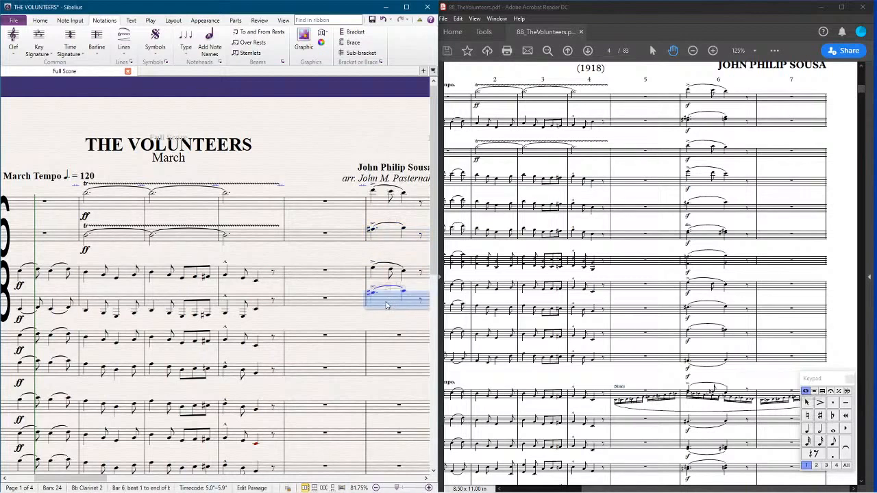
key(ctrl+Down)
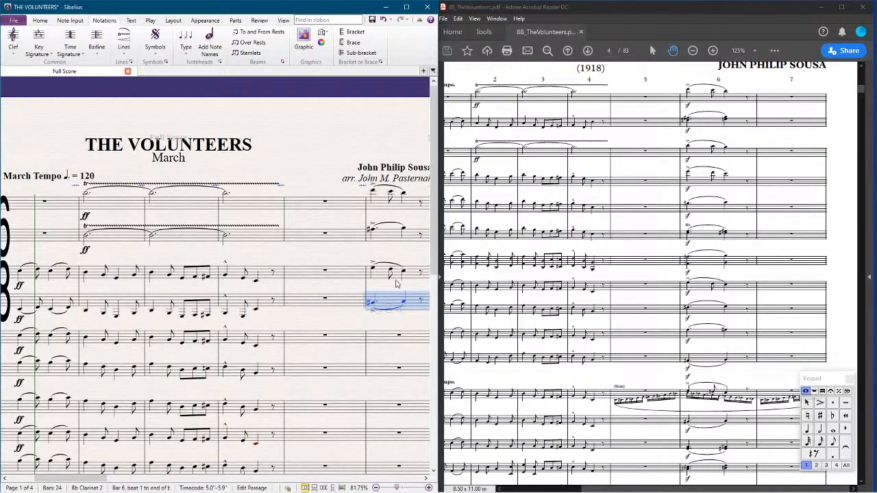
Step: Following the reference PDF, set the two Bb Clarinet 2 notes in bar 6 to pitches Eb4 and E4
drag(522, 252, 494, 245)
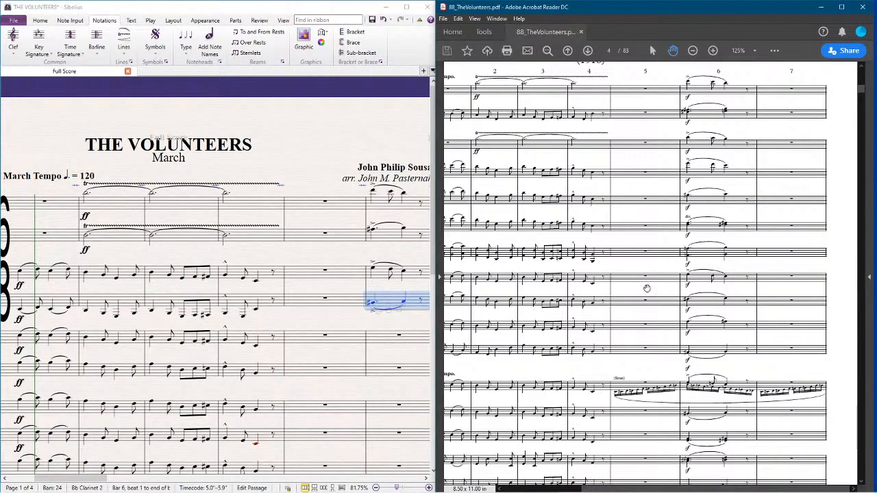
drag(659, 251, 607, 226)
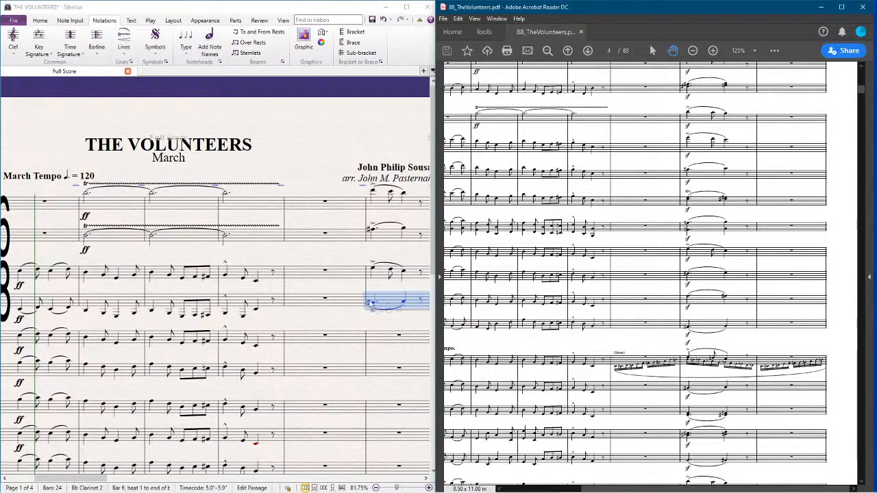
click(372, 305)
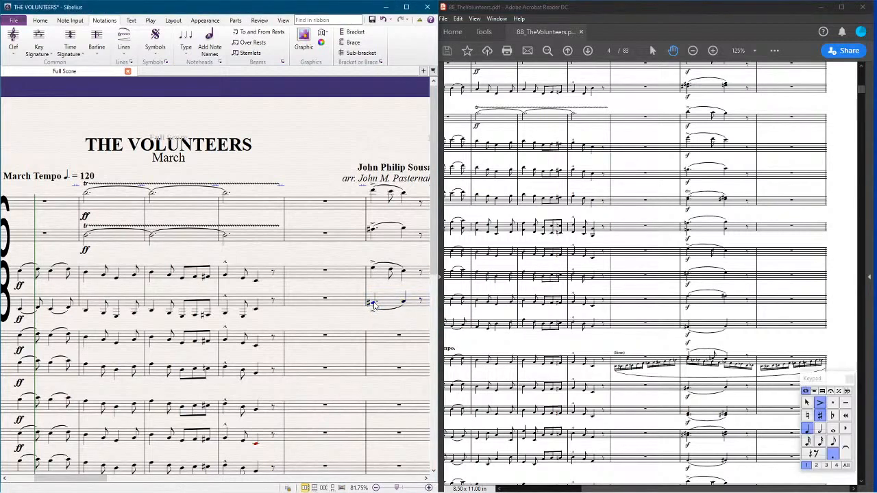
click(374, 305)
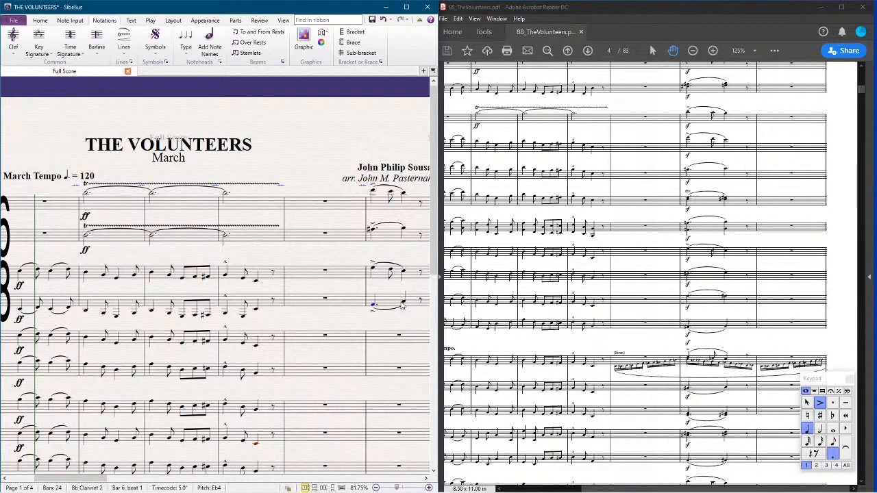
click(403, 306)
key(Up)
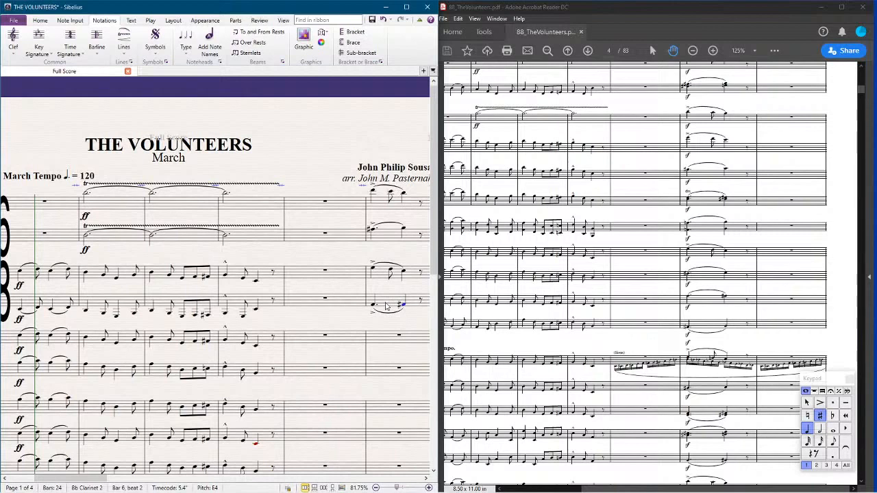
Step: Copy the oboe's bar 6 into the Alto Saxophone staff and transpose it down by a Major/Perfect octave
click(385, 239)
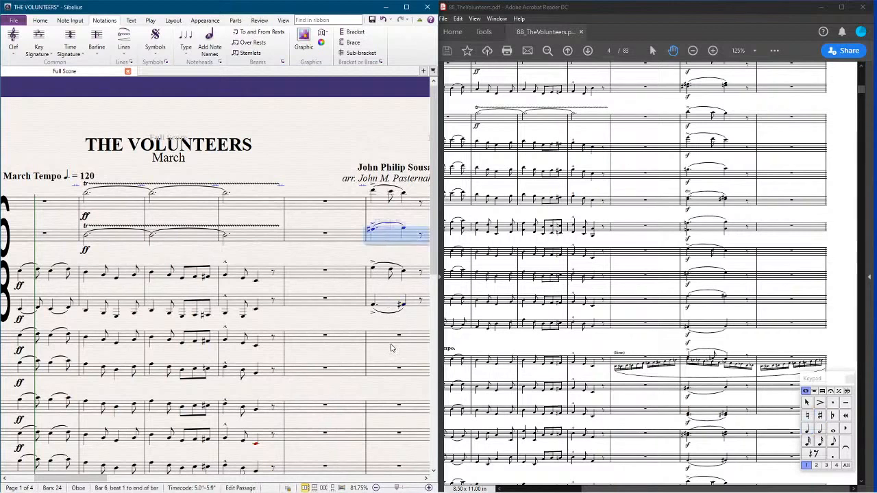
click(390, 403)
key(ctrl+v)
key(shift+t)
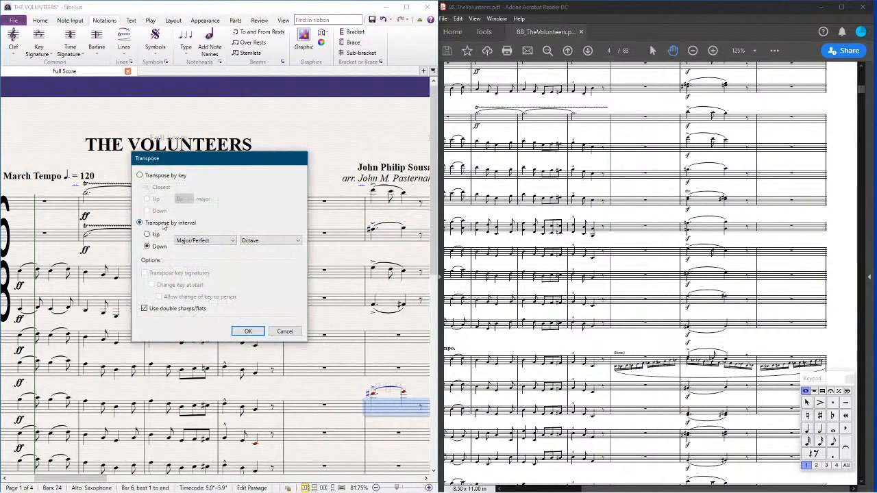
key(Return)
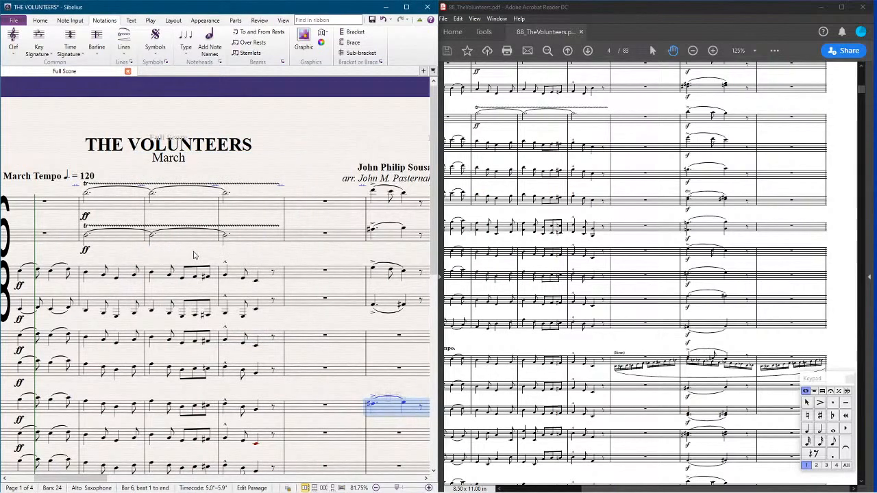
Step: Copy bar 6 of Bb Clarinet 2 into the Tenor Saxophone staff
click(382, 304)
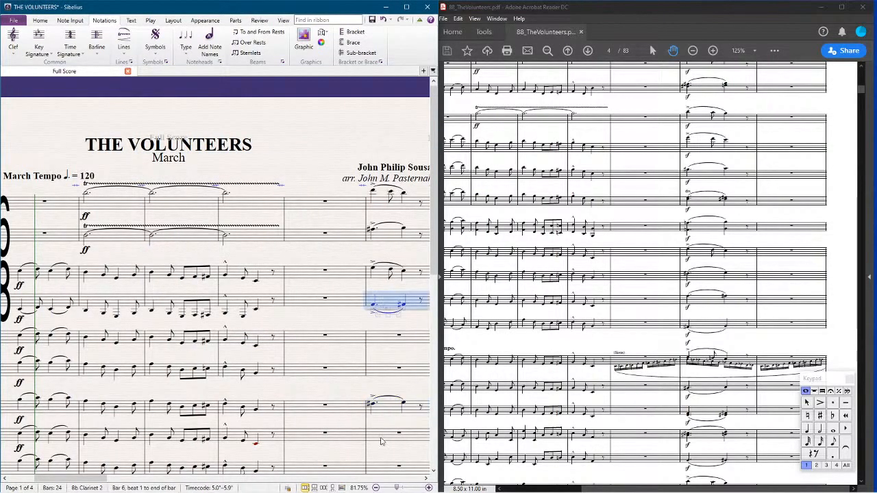
click(381, 437)
key(ctrl+v)
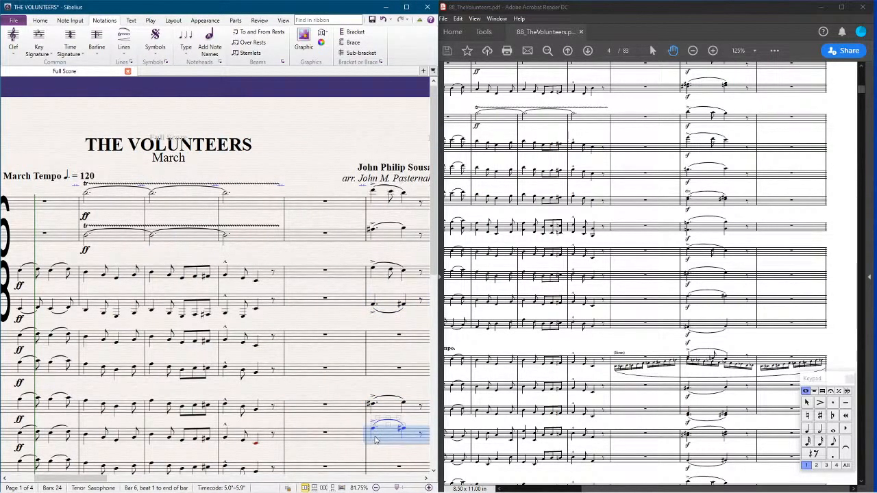
Step: Paste the same bar into the Baritone Saxophone's bar 6 and shift its notes down to the low end of the staff
scroll(363, 414, down, 1)
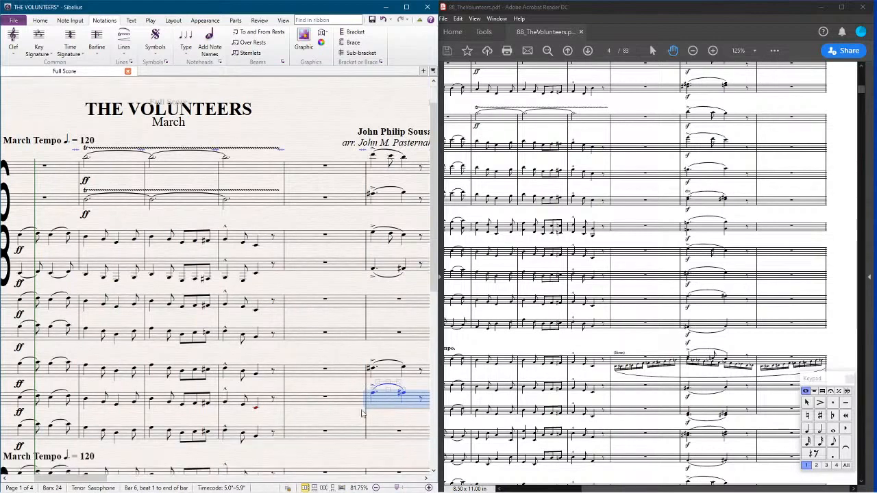
click(378, 438)
key(ctrl+v)
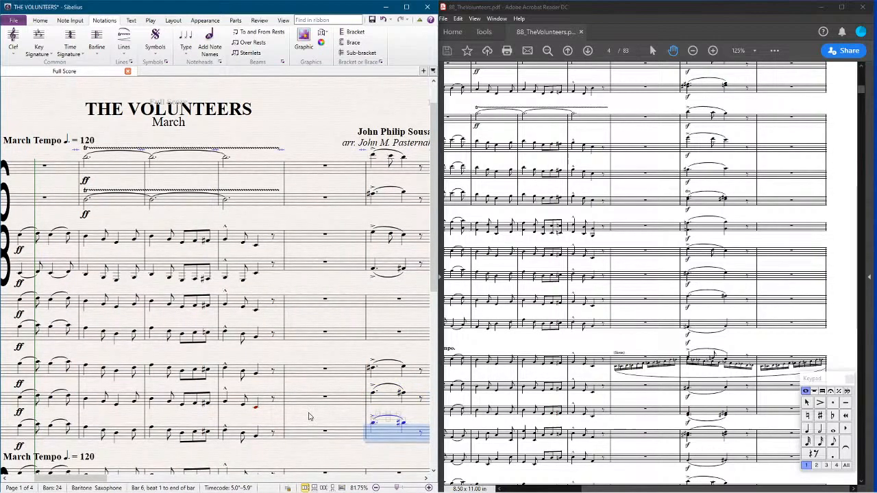
key(ctrl+Down)
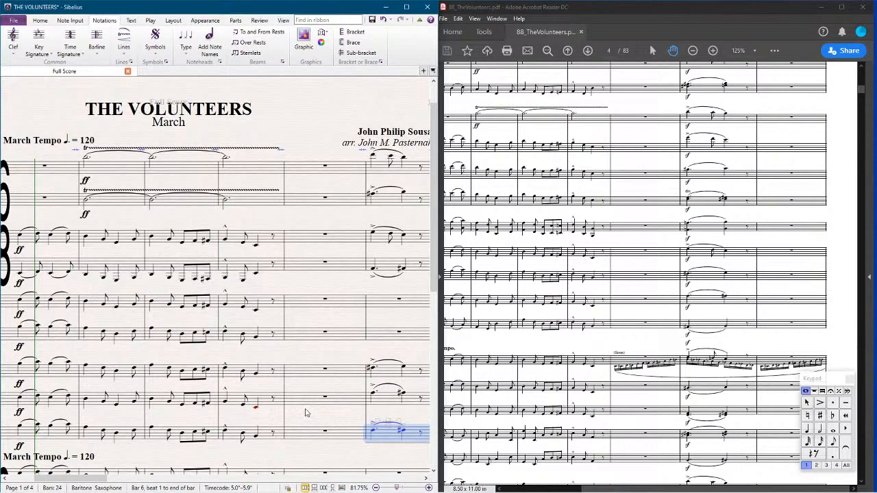
key(Down)
key(Down)
key(Down)
key(Down)
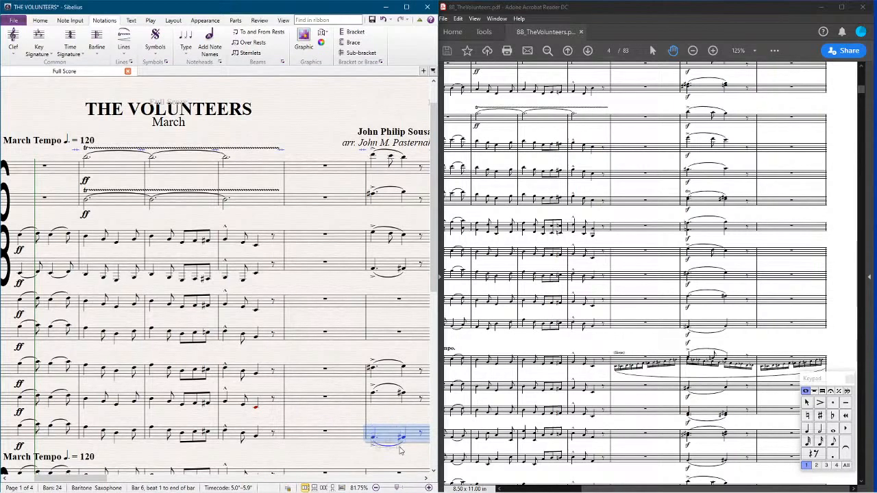
Step: Give the Baritone Saxophone's first note in bar 6 a sharp and set its second note to pitch Bb2
key(Escape)
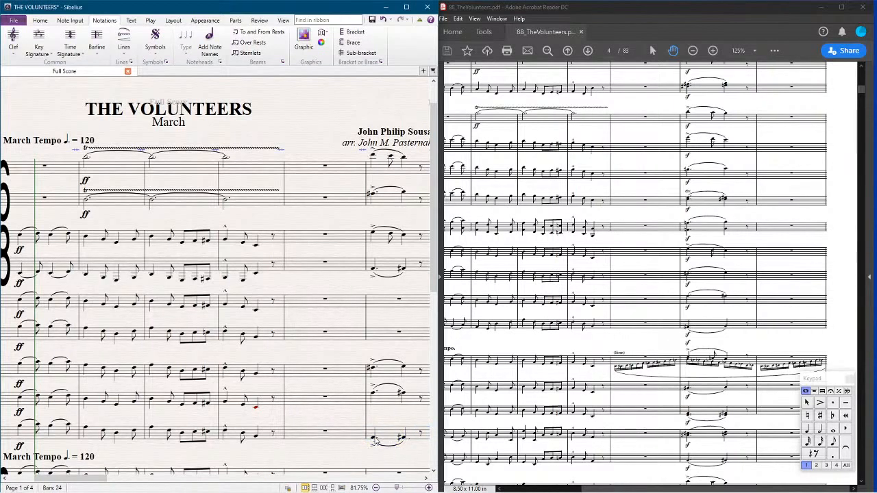
click(375, 437)
click(403, 437)
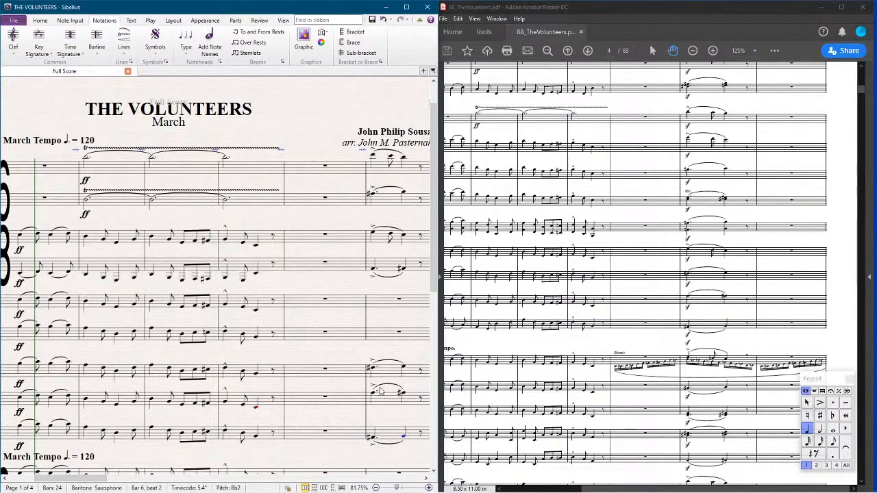
Step: Copy the Baritone Saxophone's bar 6 into the Tuba and Bass Clarinet staves
scroll(663, 279, down, 5)
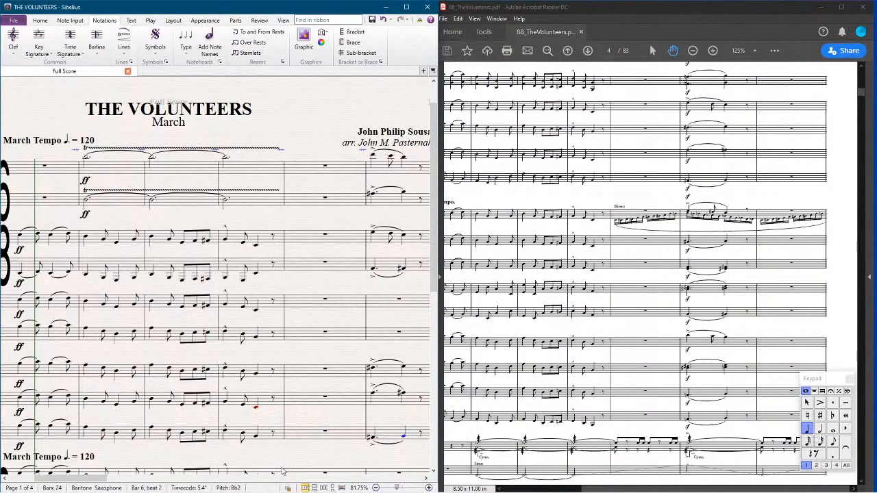
click(395, 435)
scroll(396, 428, down, 3)
scroll(384, 411, down, 1)
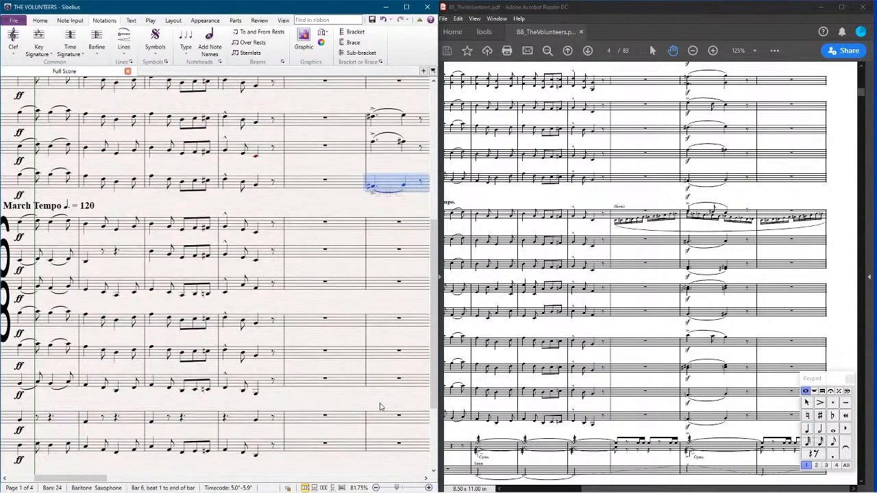
click(378, 378)
scroll(398, 398, up, 2)
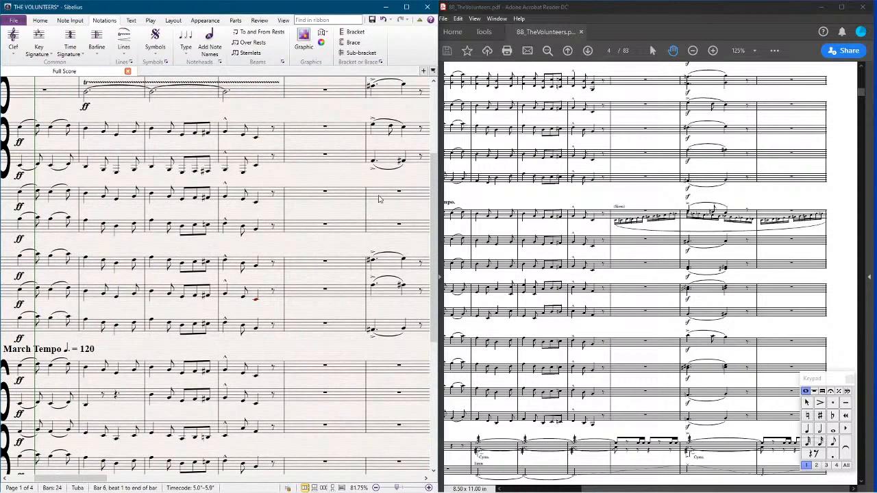
click(379, 196)
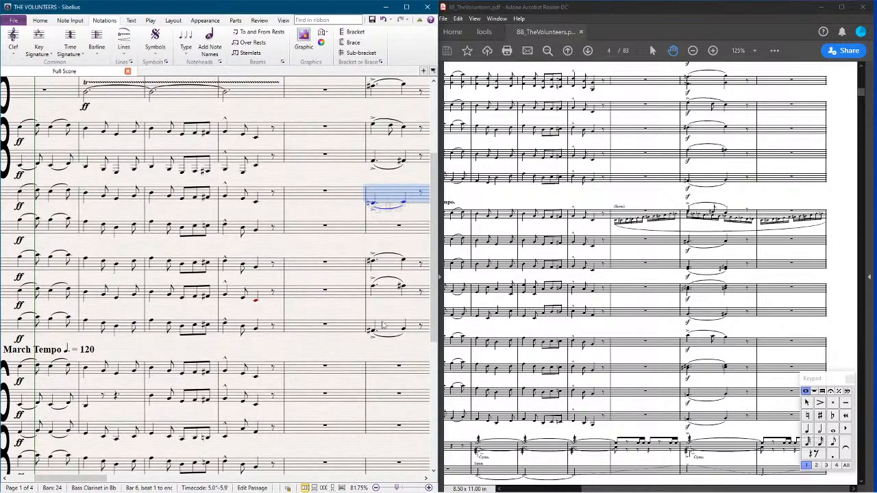
key(Escape)
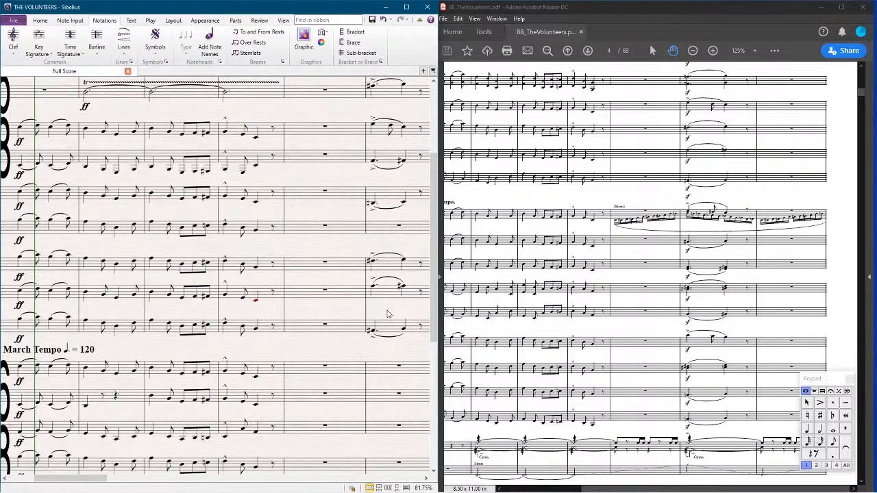
Step: Copy bar 6 of both Bb Clarinet staves together into the top two brass staves
click(382, 132)
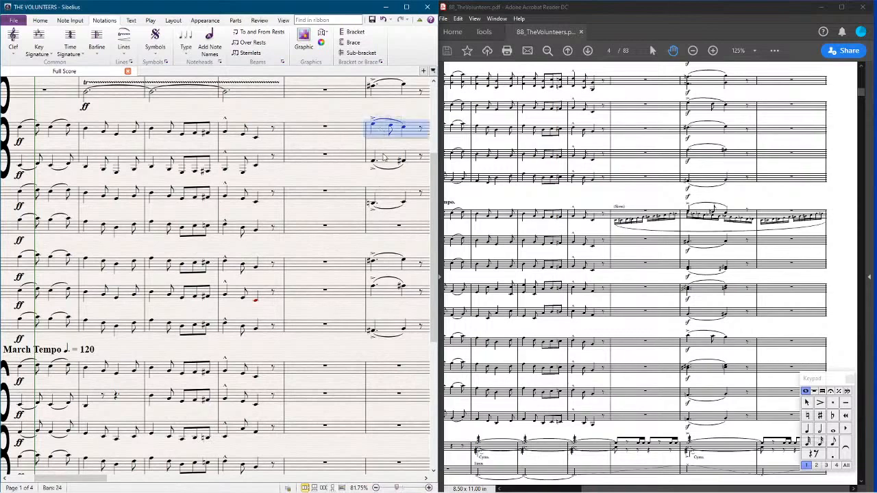
shift+click(384, 159)
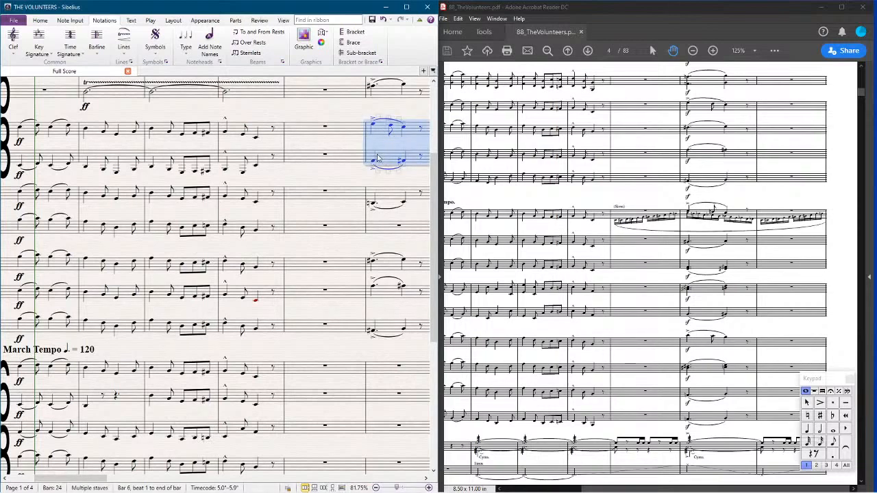
alt+click(375, 371)
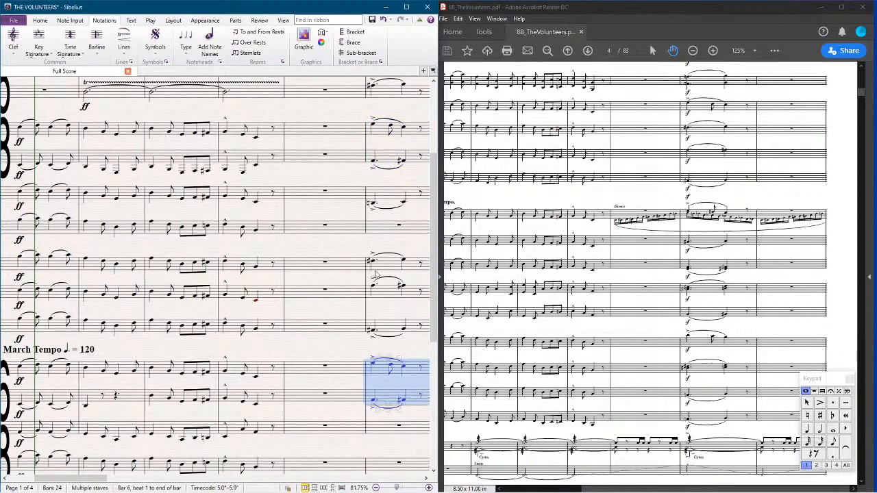
Step: Copy the Tenor Saxophone's bar 6 into the Horn in F staff
click(382, 266)
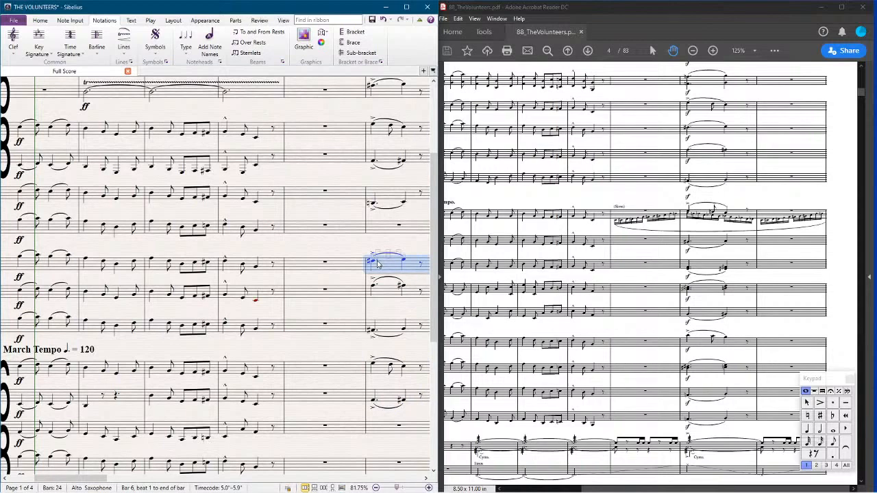
click(387, 288)
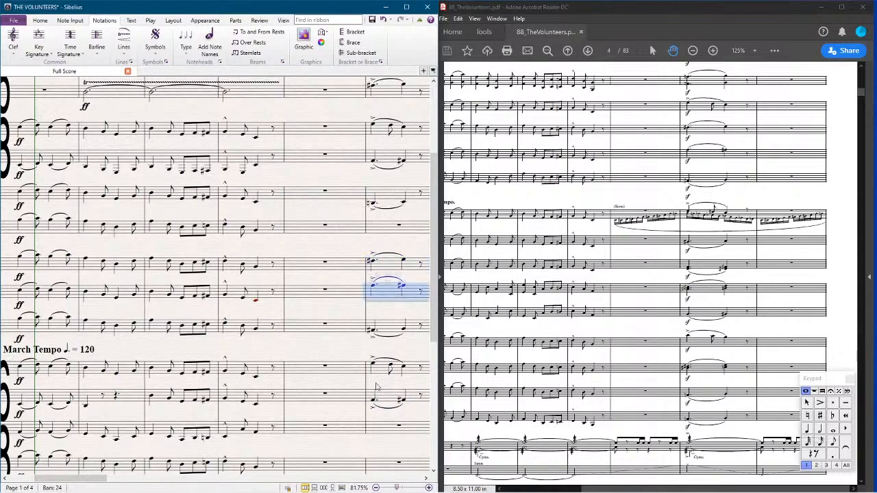
click(395, 436)
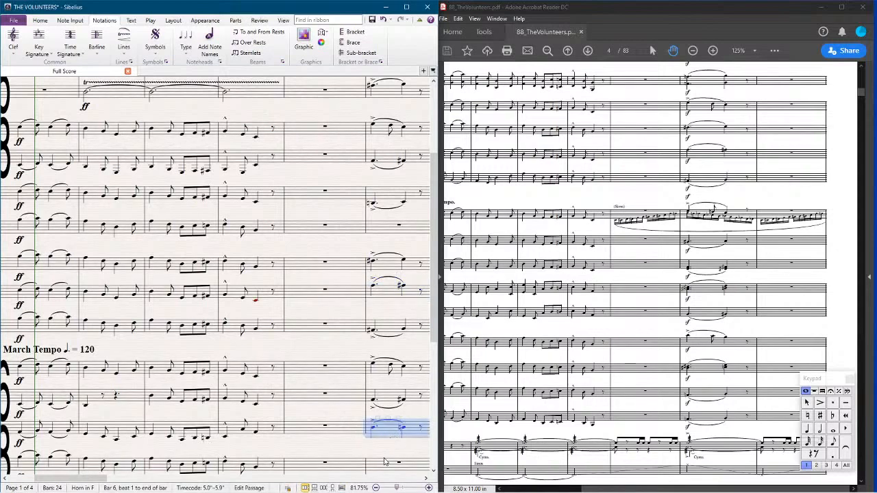
Step: Copy the Alto Saxophone's bar 6 into the Bb Trumpet 2 staff
click(382, 267)
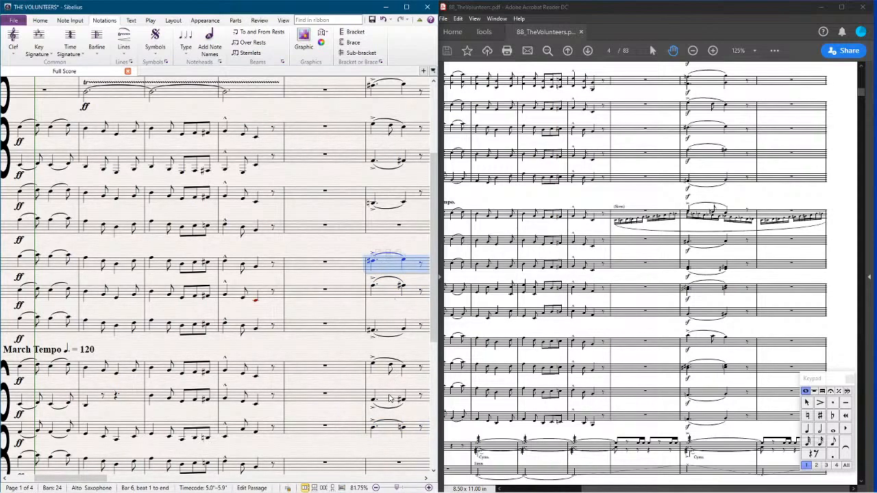
click(389, 399)
key(Escape)
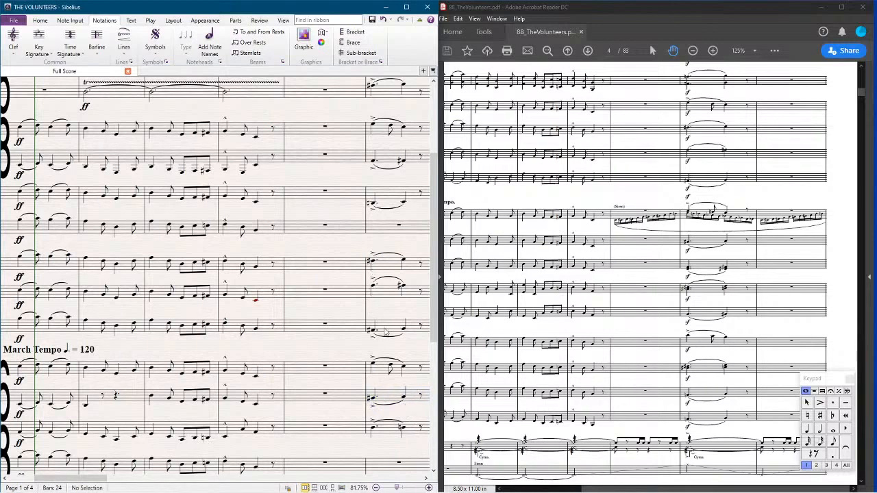
Step: Copy the upper Bb Clarinet's bar 6 into the Trombone staff and lower the pasted notes by an octave
scroll(385, 333, down, 3)
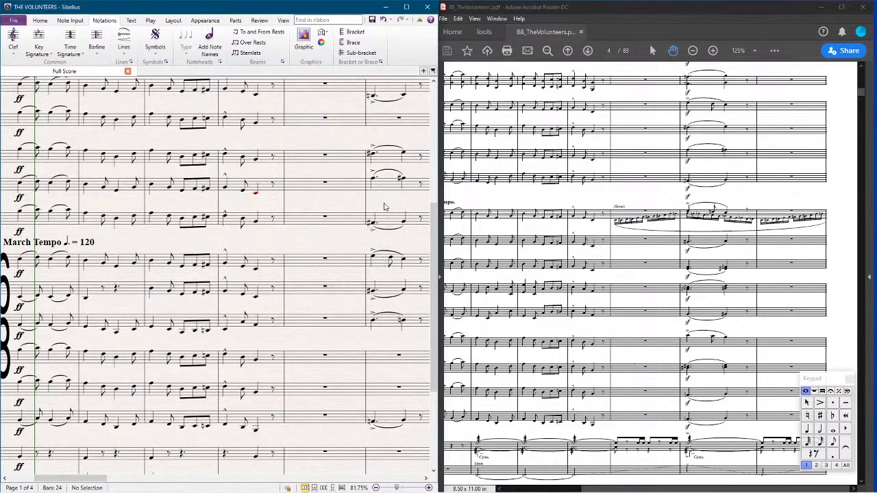
scroll(384, 202, up, 3)
click(381, 133)
scroll(383, 206, down, 5)
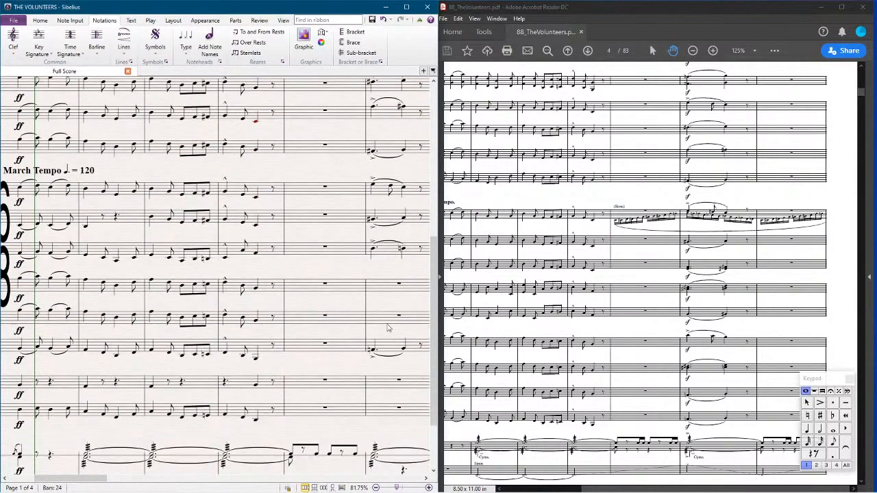
click(382, 292)
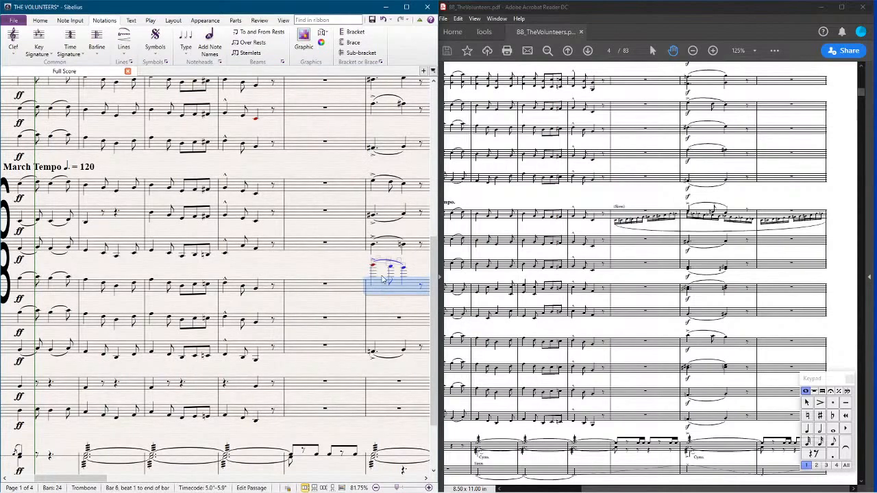
key(ctrl+Down)
Step: Copy the Trombone's bar 6 into the Bassoon staff
click(382, 320)
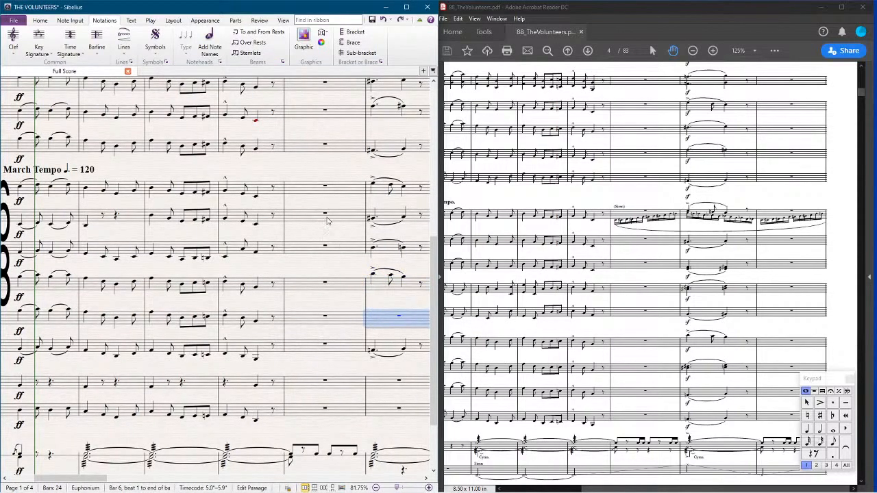
scroll(374, 175, up, 2)
click(384, 119)
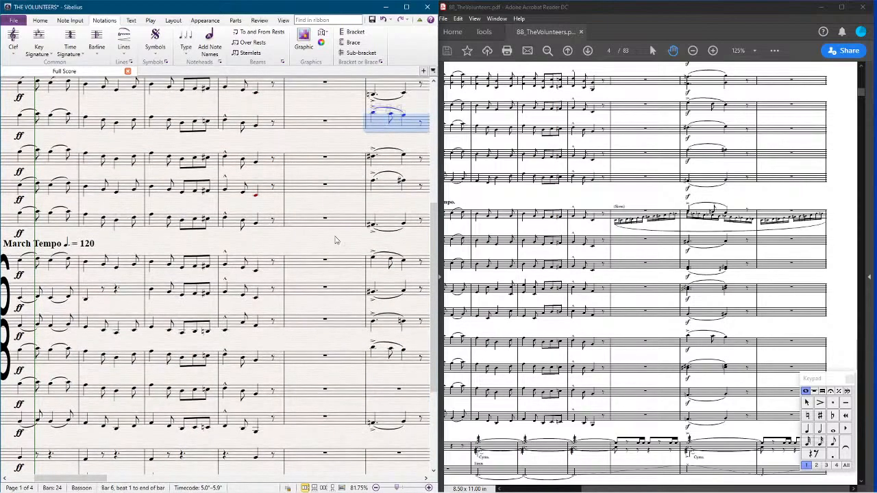
Step: Copy the Tuba's bar 6 into the Euphonium staff
scroll(382, 376, down, 3)
click(391, 315)
click(383, 285)
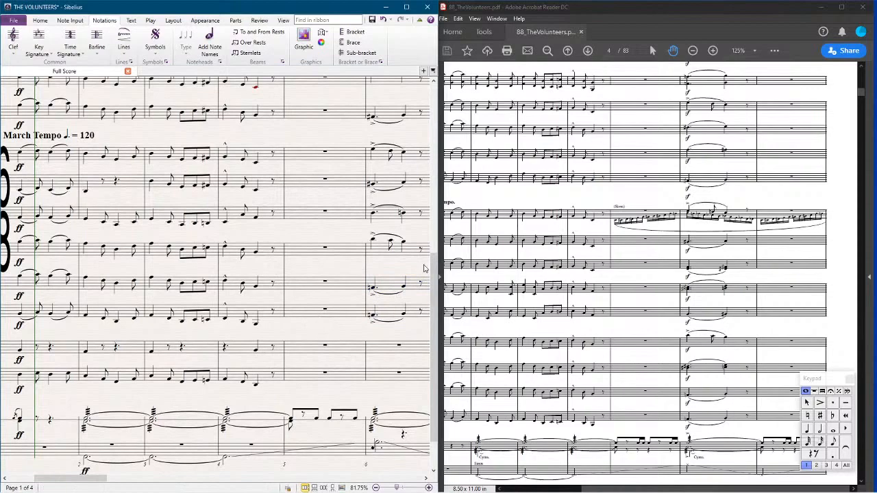
Step: Try to add a second crash cymbal note on beat 2 of bar 6 in Percussion 2
scroll(424, 269, down, 1)
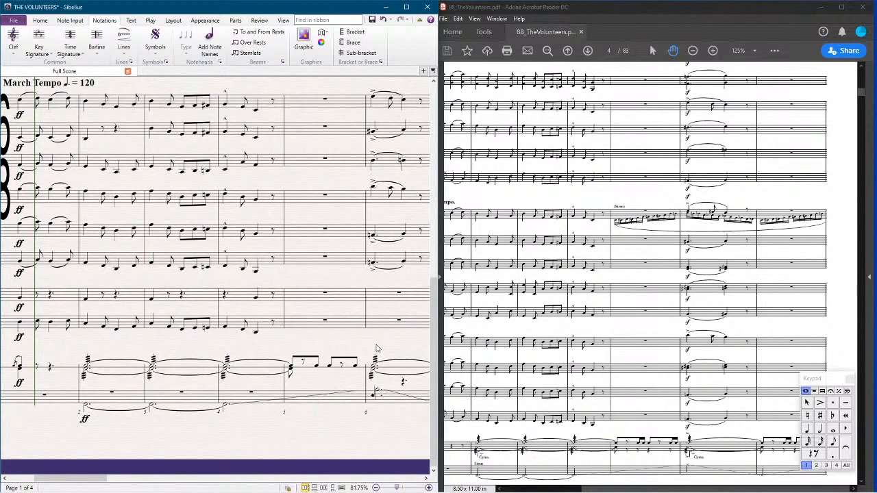
drag(375, 348, 300, 307)
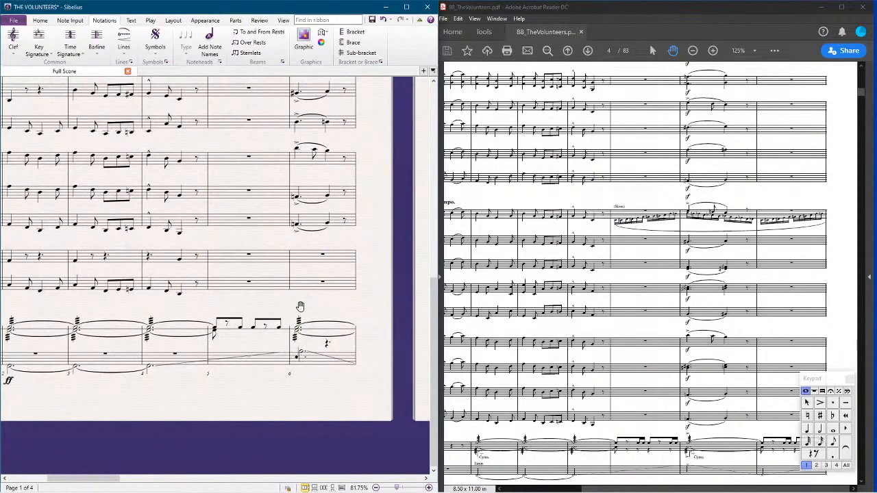
click(296, 357)
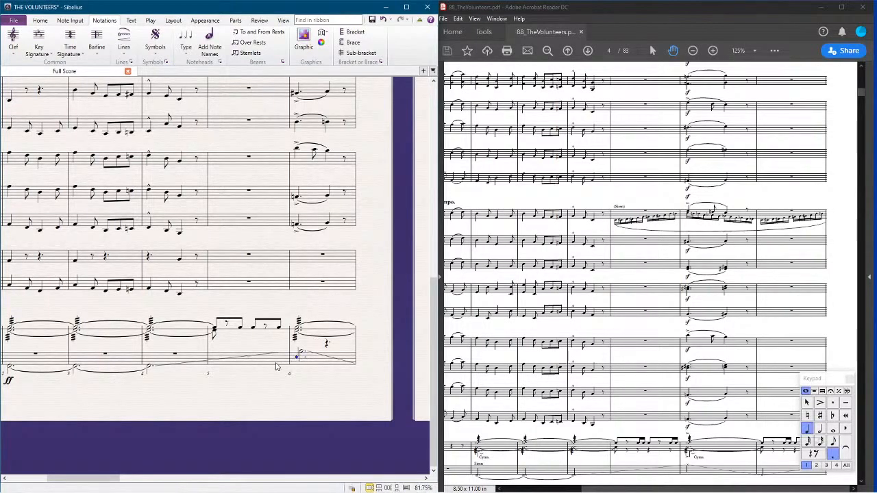
key(c)
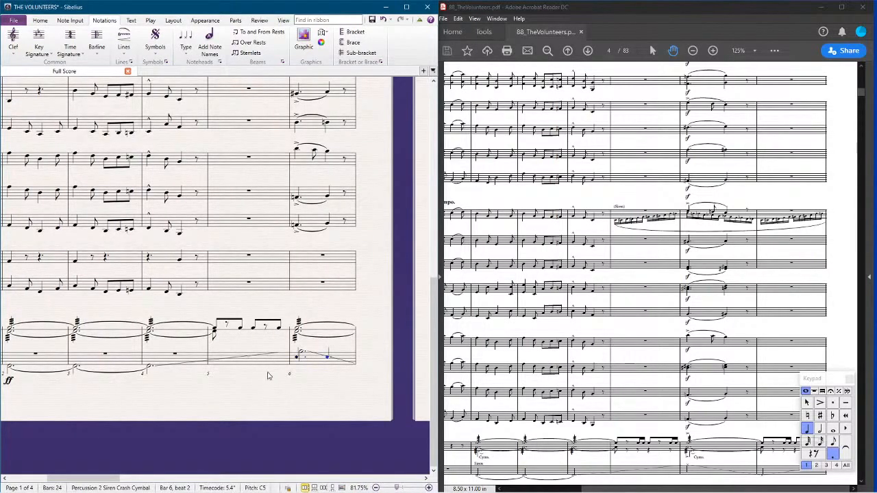
key(Delete)
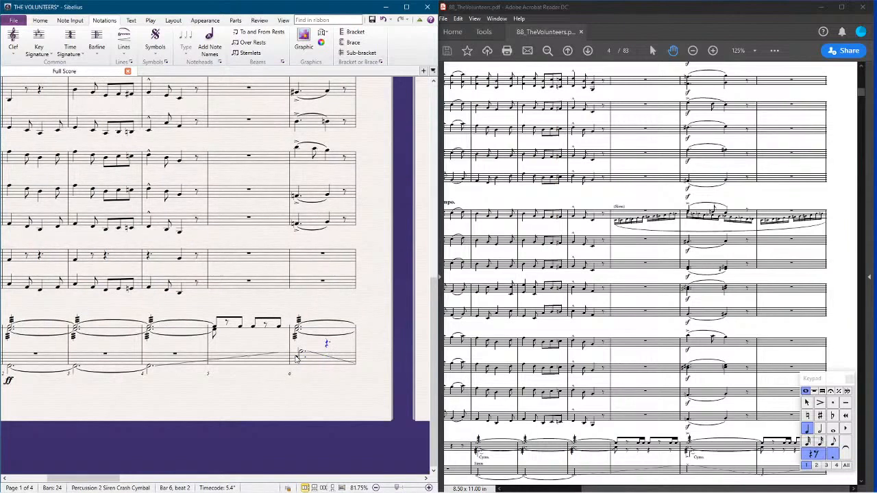
Step: Open the Inspector for the crash cymbal note in Percussion 2's bar 6 and add a tie to that note
click(296, 358)
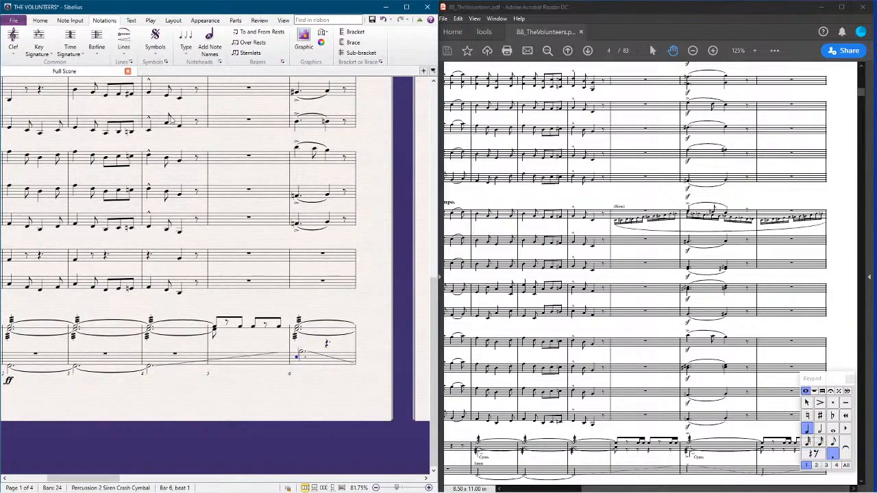
click(40, 21)
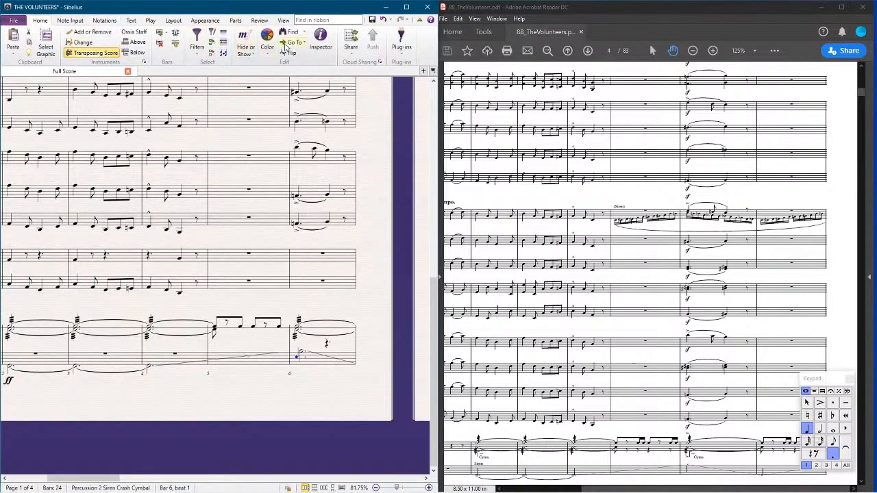
click(322, 37)
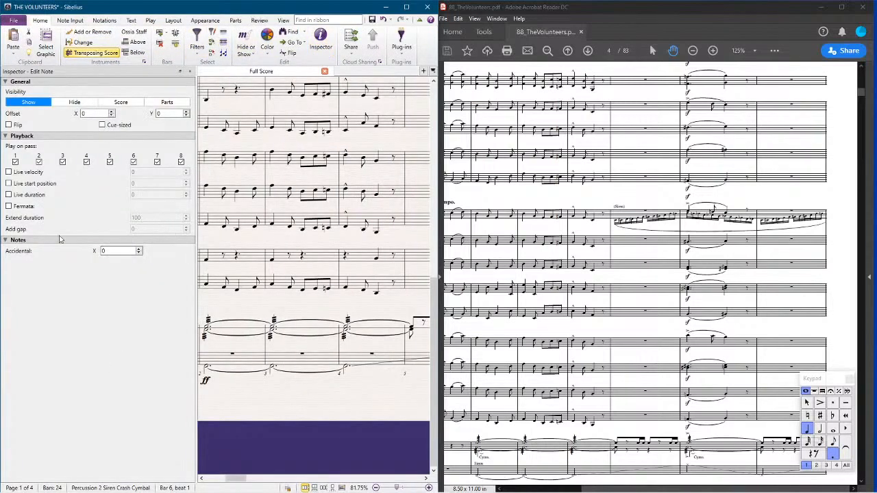
drag(382, 413, 192, 392)
key(KP_Enter)
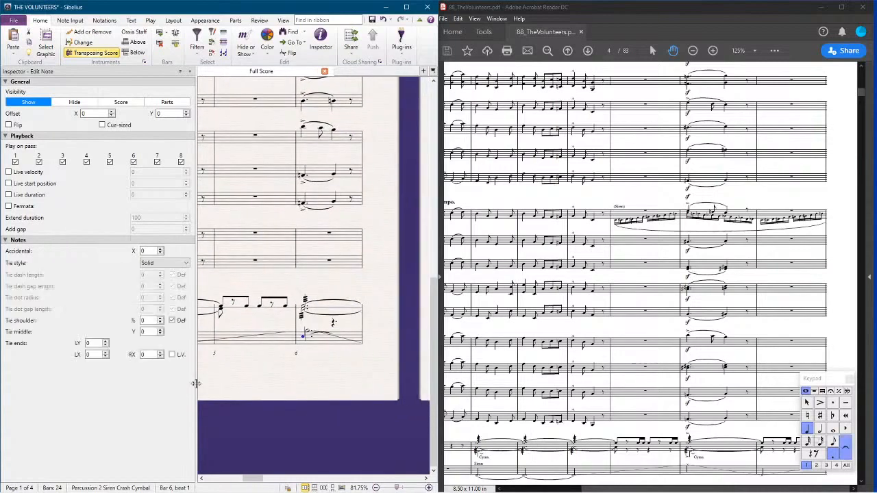
Step: Turn the crash cymbal note's tie in bar 6 into an L.V. tie
click(316, 336)
click(332, 335)
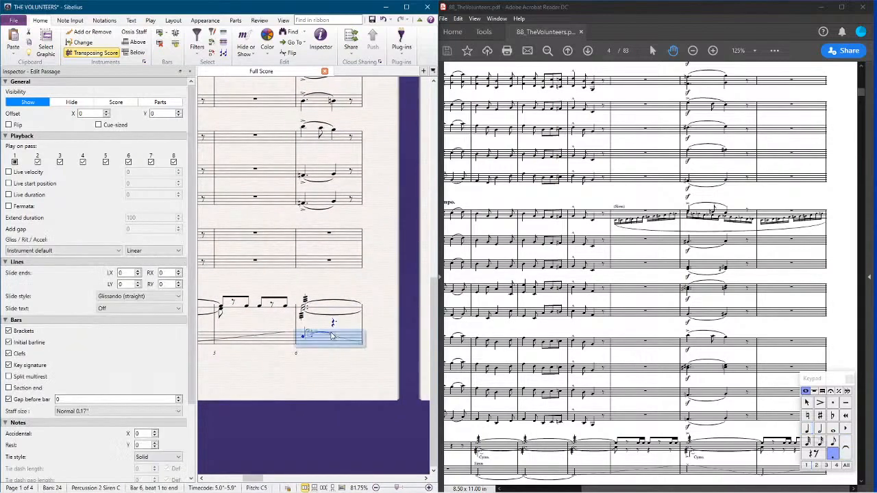
click(328, 336)
ctrl+scroll(305, 350, up, 5)
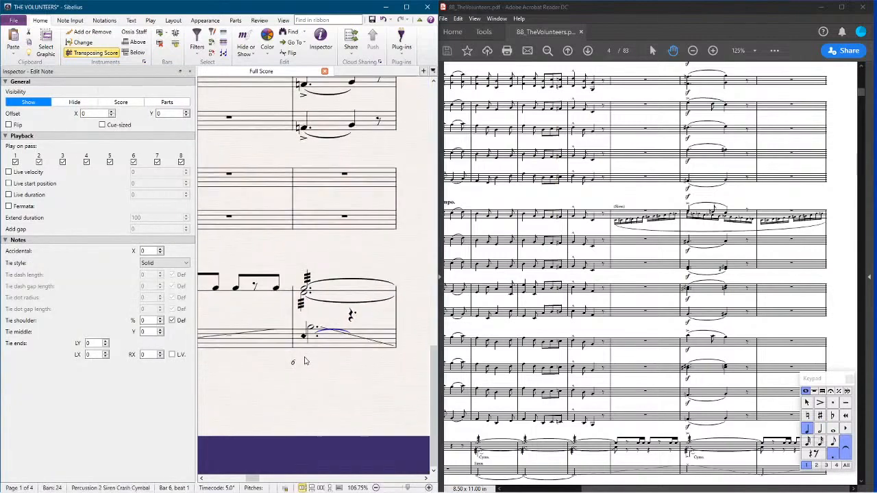
click(172, 354)
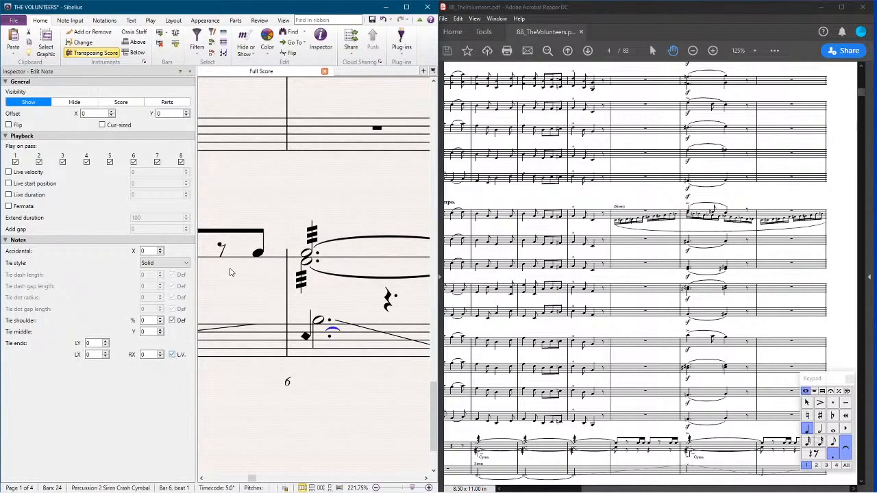
Step: Flip the stem of the crash cymbal note in Percussion 2's bar 6 so it points down
click(317, 322)
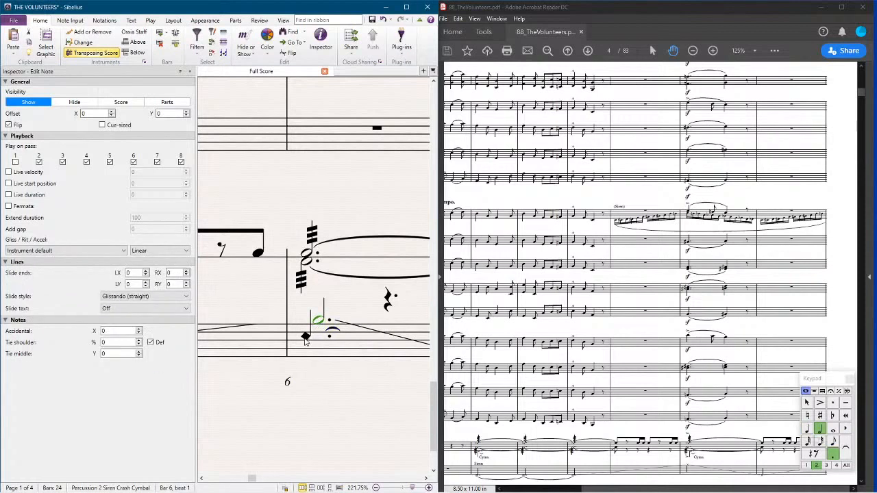
click(306, 337)
click(337, 408)
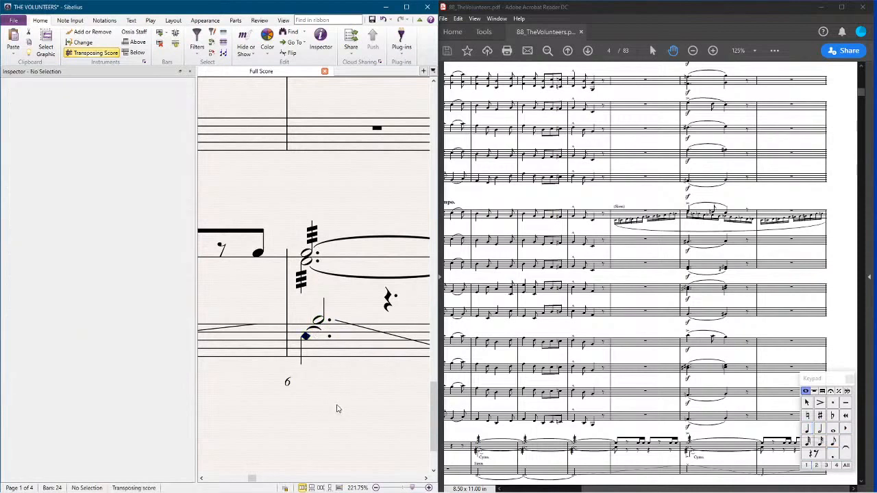
scroll(337, 409, down, 3)
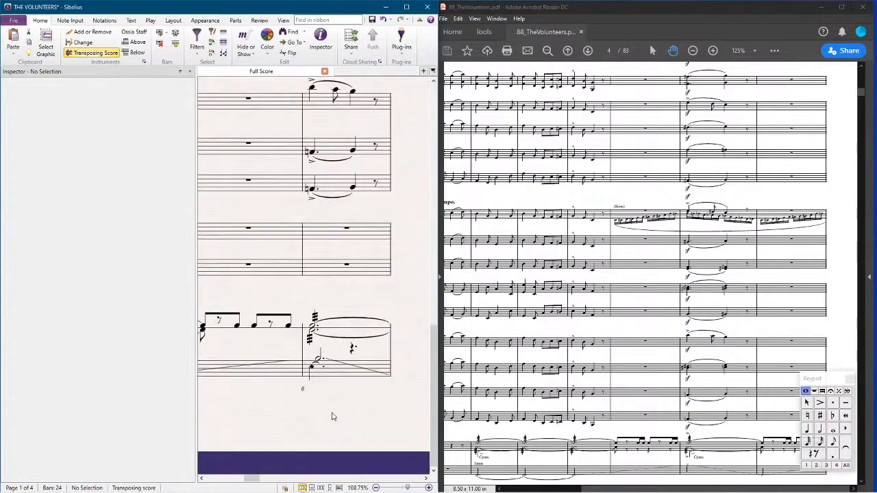
scroll(310, 408, left, 2)
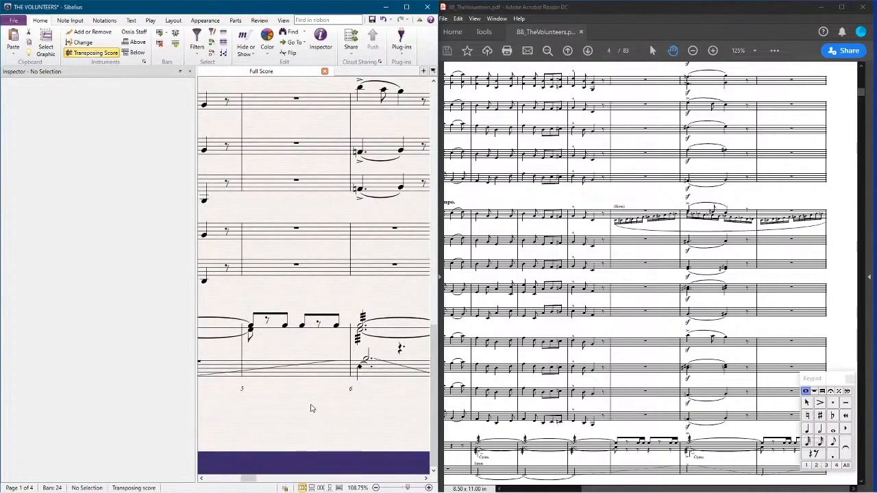
scroll(311, 405, right, 4)
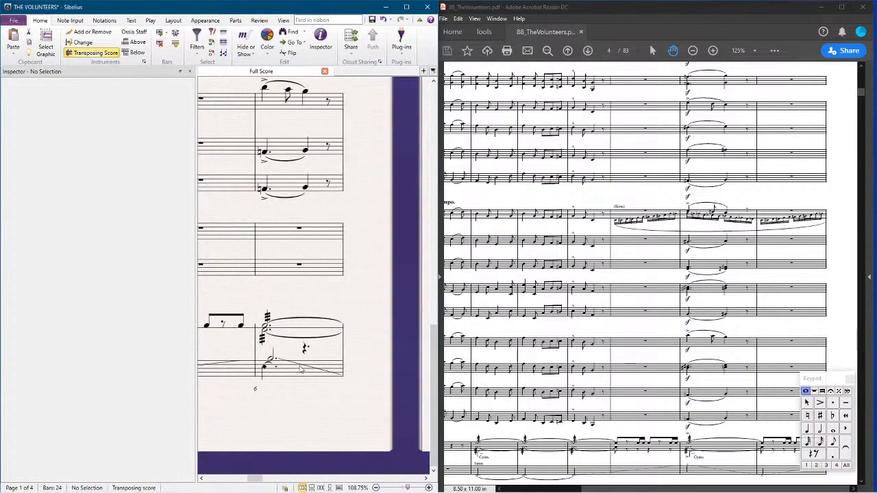
Step: Swap voices 1 and 2 in bar 6 of the Percussion 2 staff
right_click(293, 372)
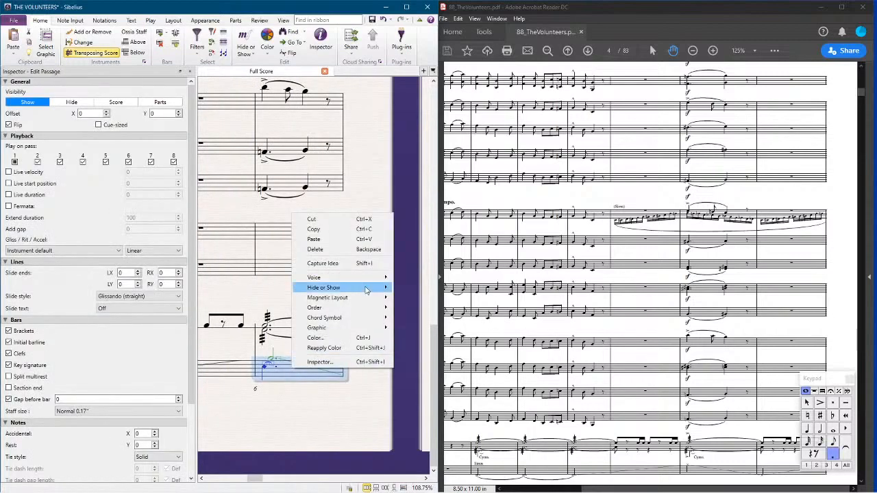
mouse_move(370, 290)
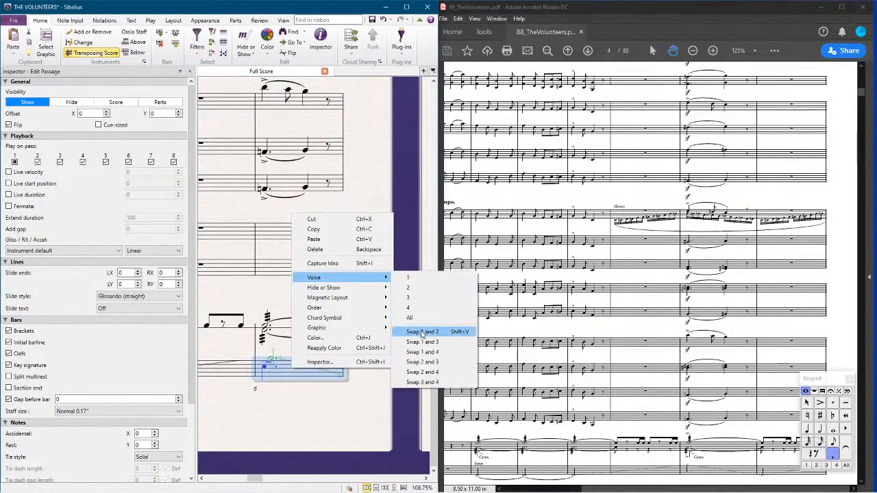
click(419, 333)
key(Escape)
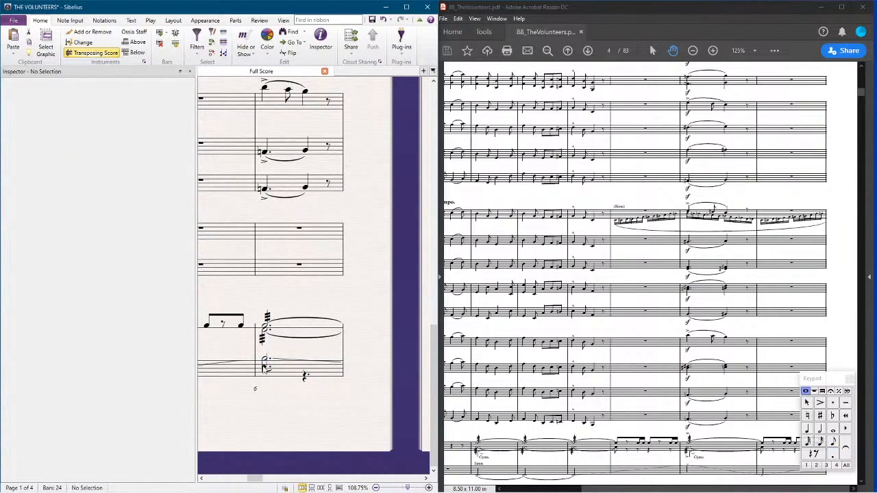
Step: Flip the stems in Percussion 2's bar 6 so the siren note points up and the crash cymbal note down
click(264, 367)
key(x)
click(265, 363)
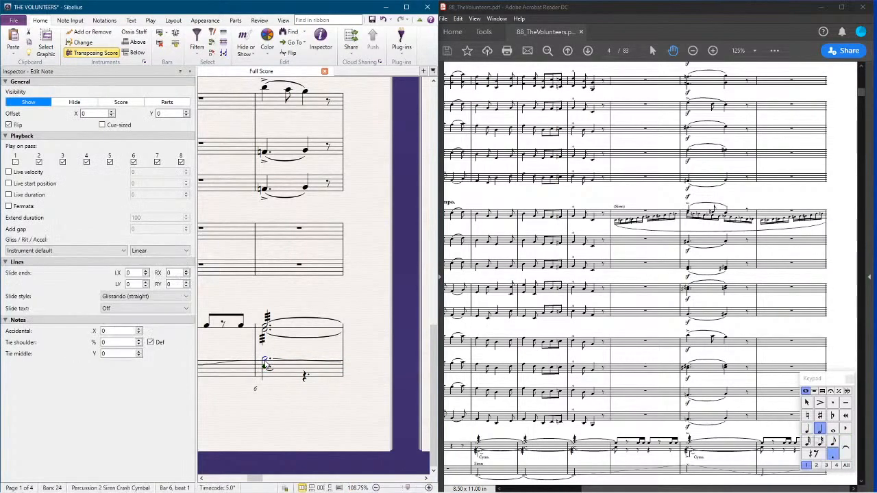
click(270, 434)
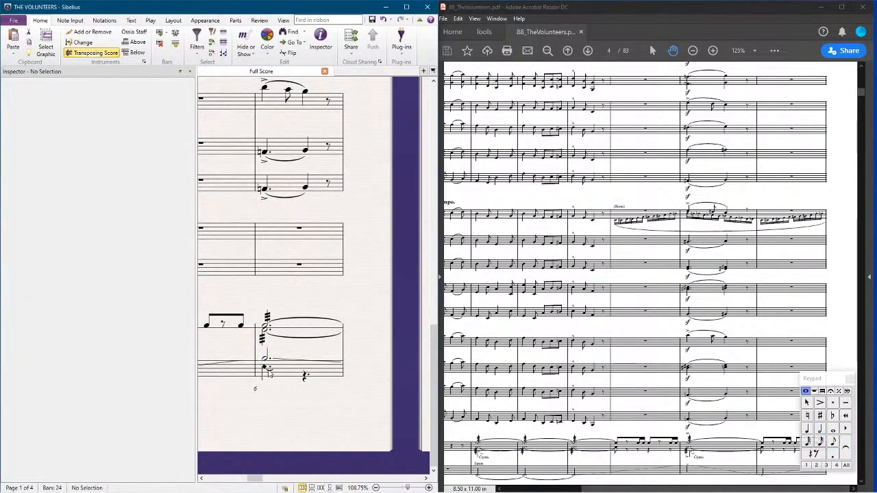
Step: Try to copy the crash cymbal note from bar 6 to the first beat of bar 2 in Percussion 2
scroll(267, 405, down, 3)
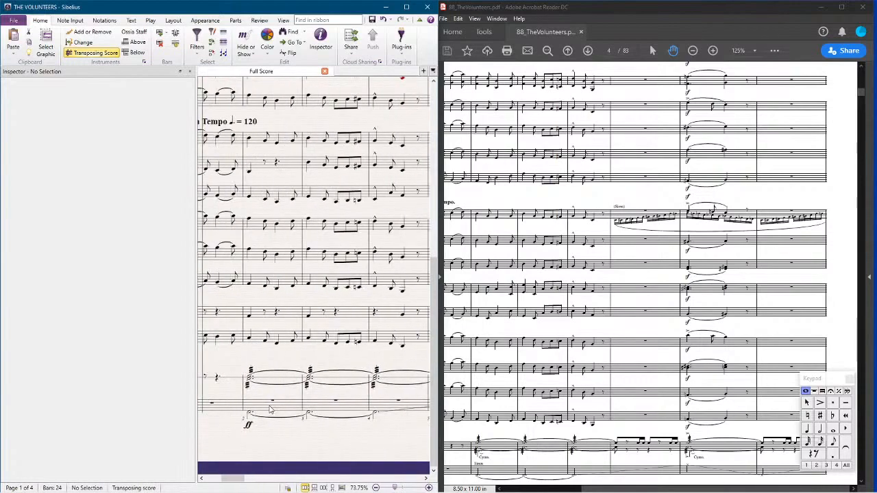
scroll(267, 409, left, 2)
scroll(256, 410, right, 5)
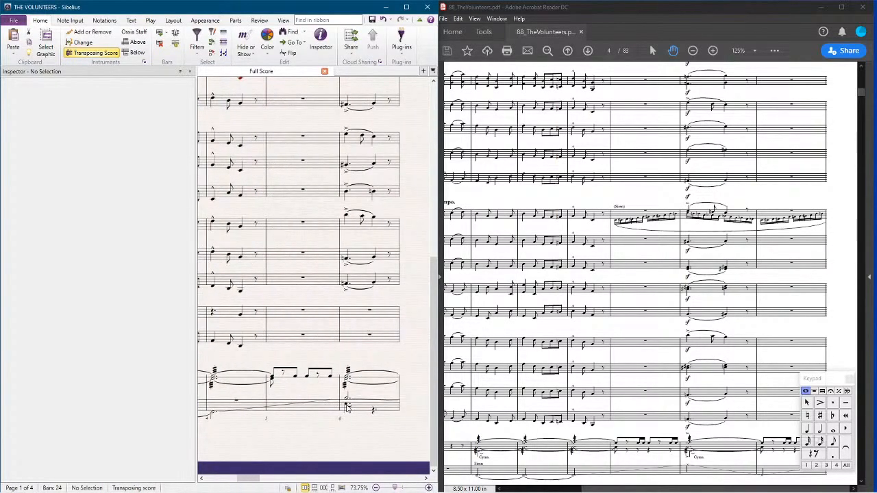
click(346, 408)
scroll(299, 409, left, 6)
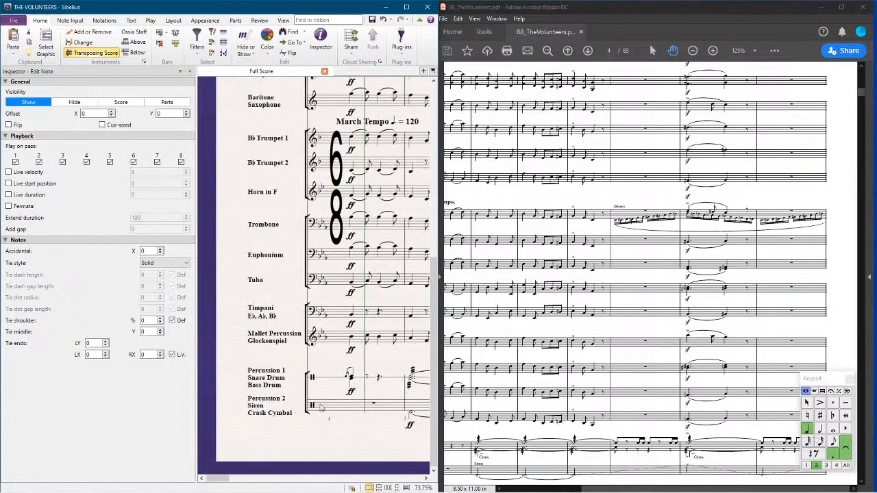
click(410, 409)
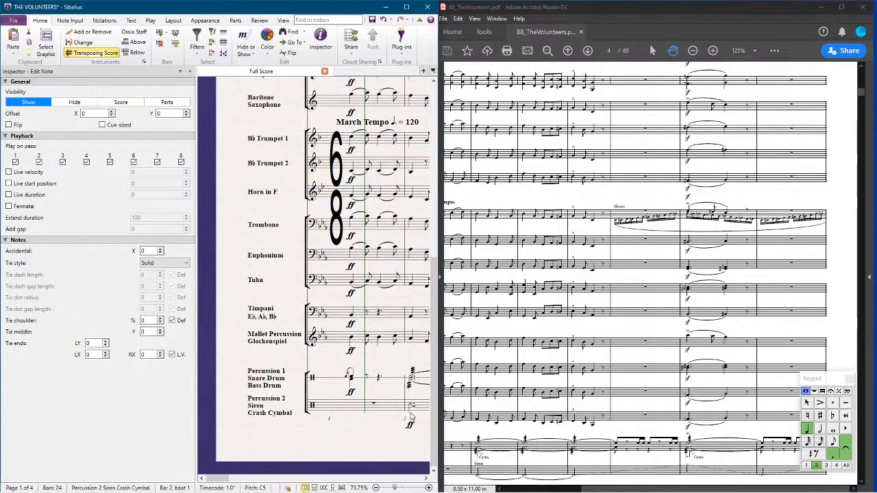
Step: Copy the snare drum note from Percussion 1's bar 1 to the first beat of bar 2 in Percussion 2
click(411, 416)
scroll(403, 416, right, 3)
scroll(403, 416, down, 2)
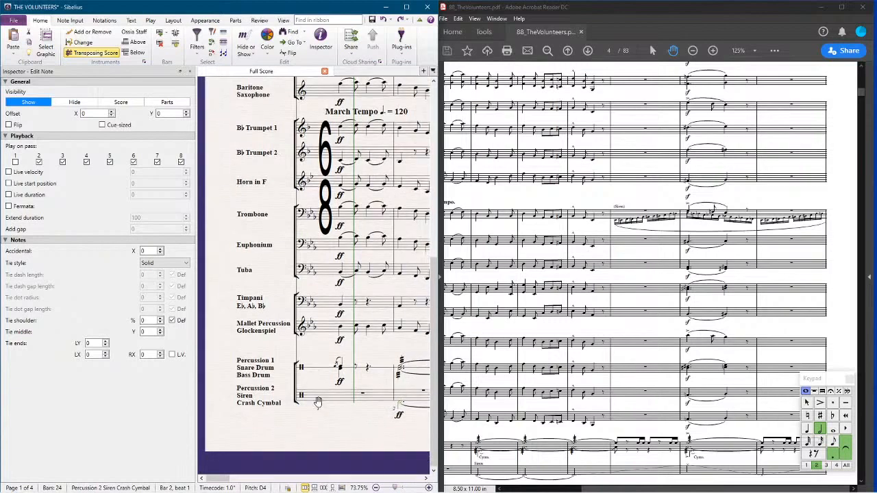
click(251, 317)
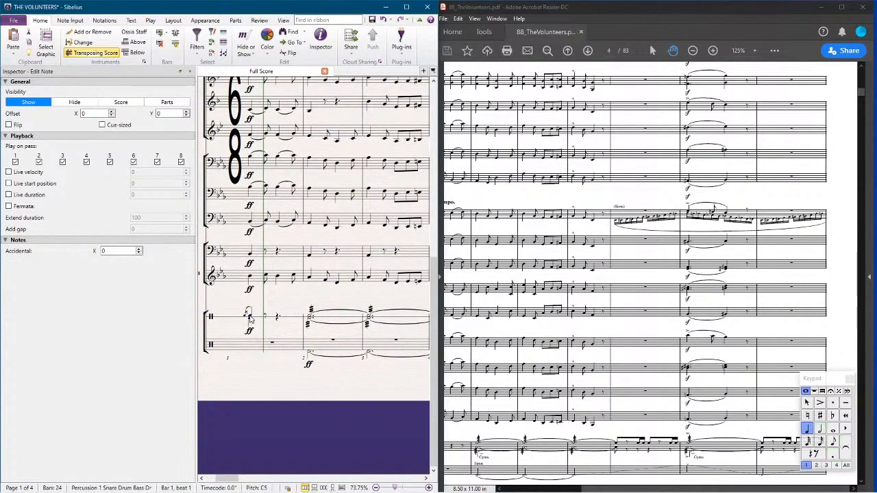
click(308, 351)
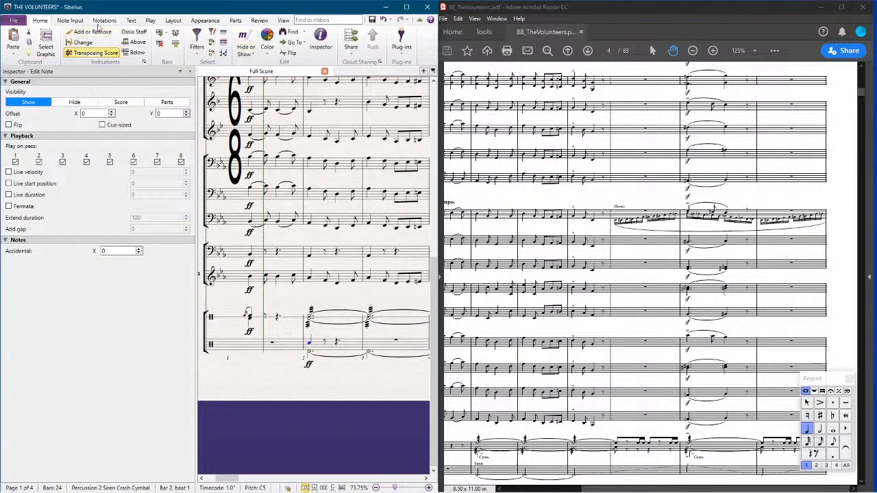
Step: Give the copied note in Percussion 2's bar 2 the Cross 2 notehead and an l.v. tie
click(102, 20)
click(186, 41)
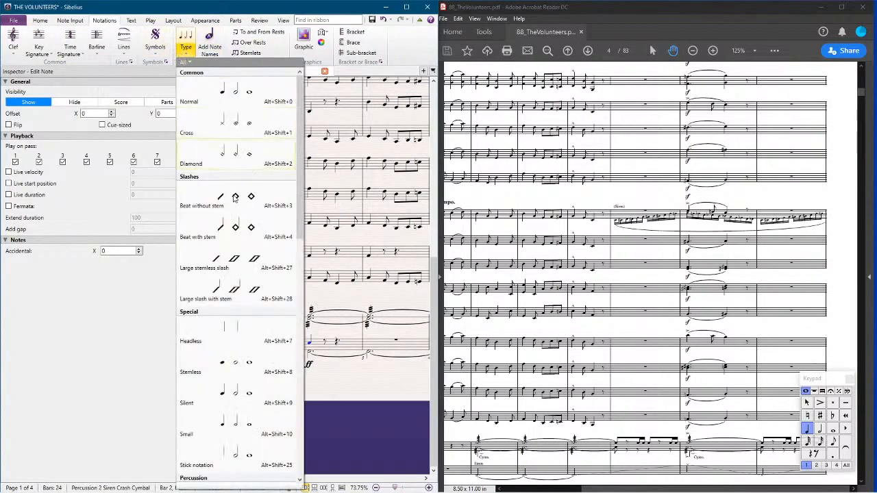
scroll(230, 238, down, 5)
scroll(231, 238, down, 4)
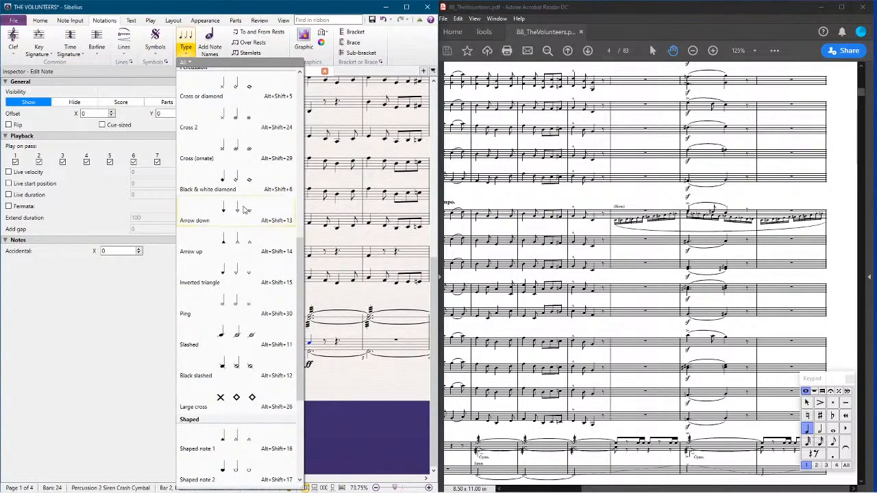
scroll(239, 213, down, 6)
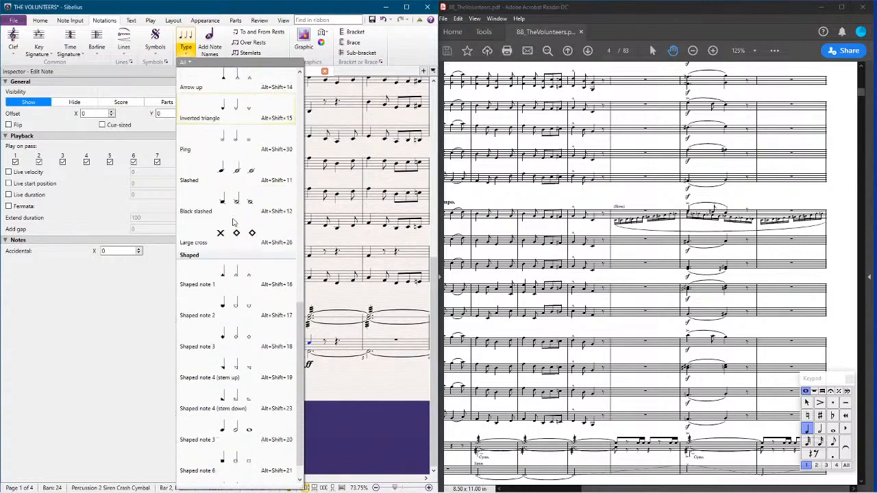
scroll(232, 224, up, 11)
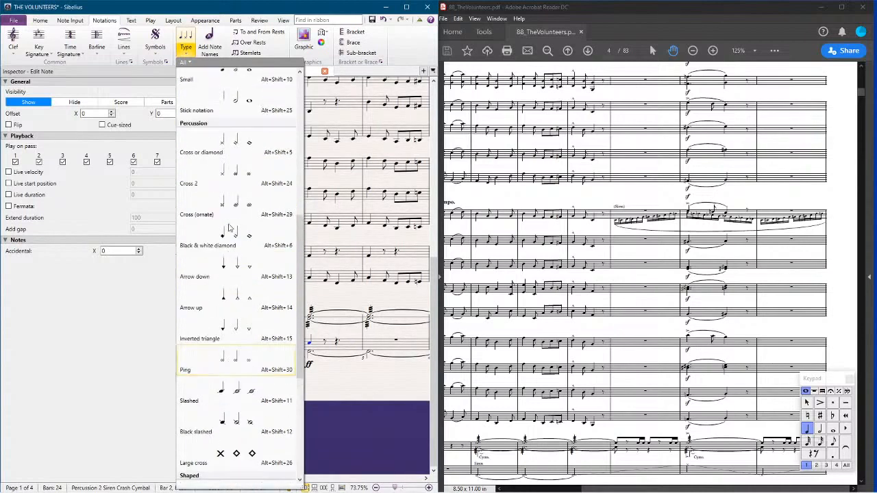
scroll(233, 224, up, 3)
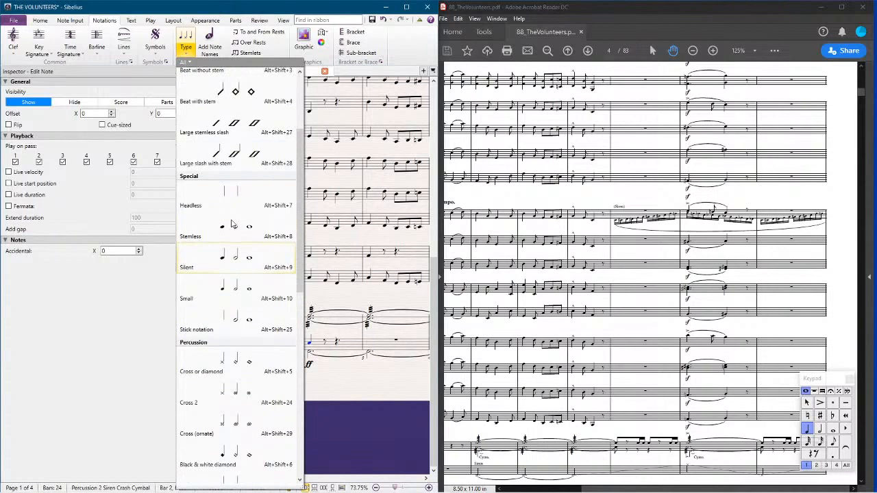
scroll(231, 224, up, 2)
scroll(229, 221, up, 2)
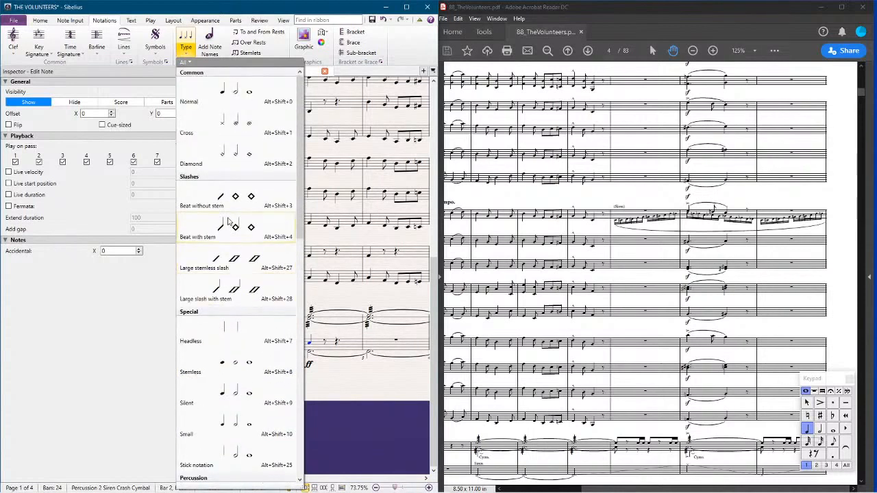
scroll(231, 219, down, 2)
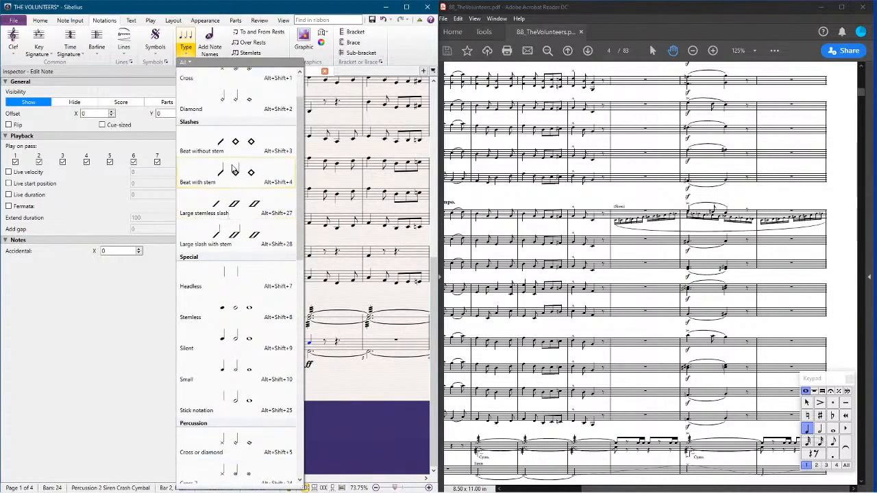
scroll(223, 342, down, 4)
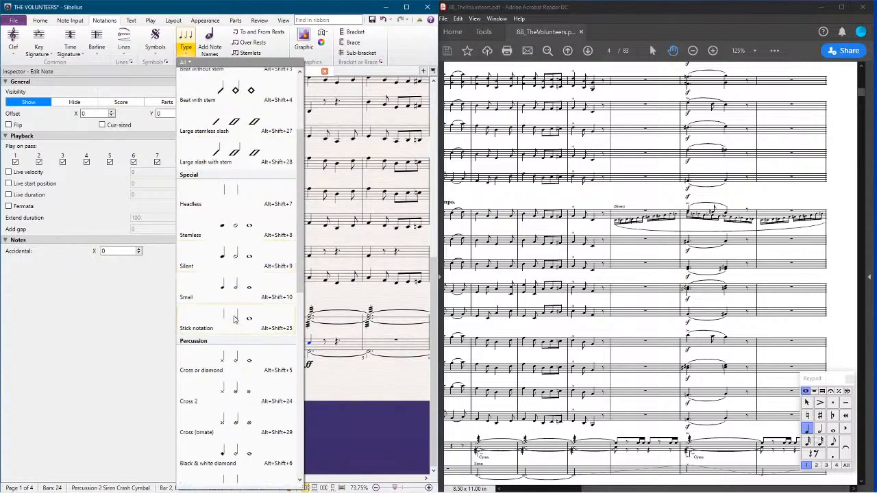
click(217, 402)
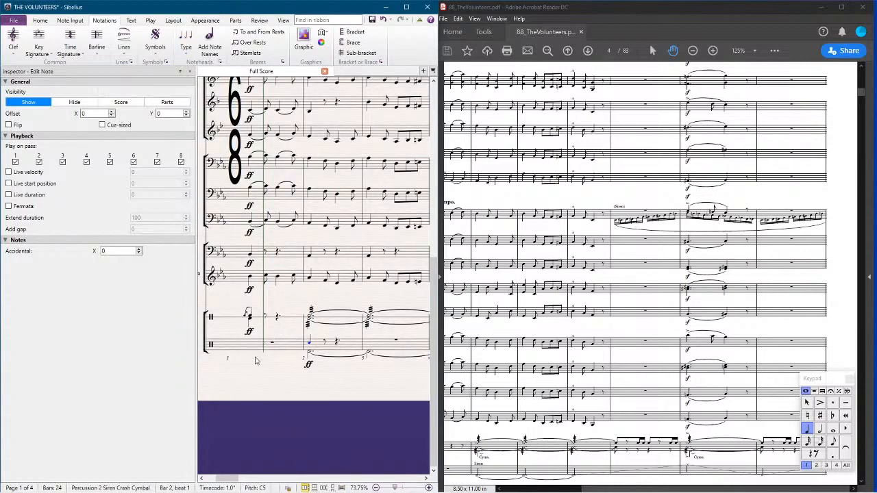
key(Return)
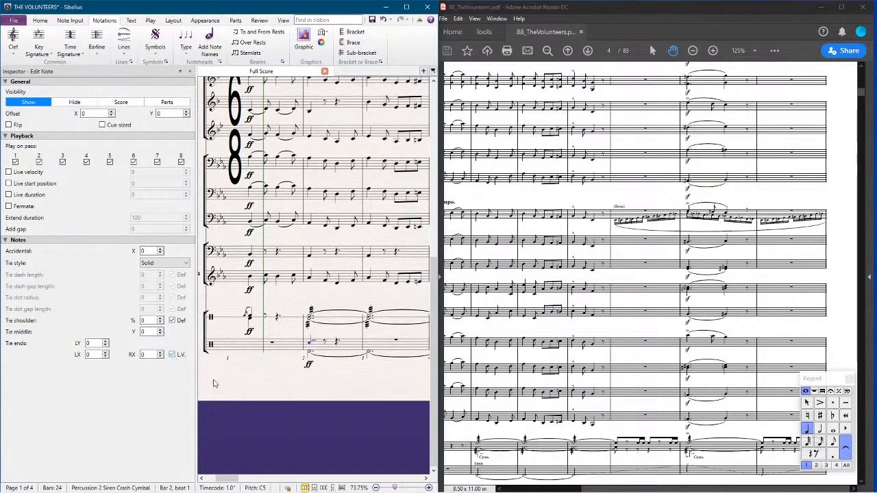
click(315, 402)
Step: Copy the flute's bar 6 into bar 6 of the Mallet Percussion glockenspiel staff and raise it an octave
scroll(326, 396, right, 4)
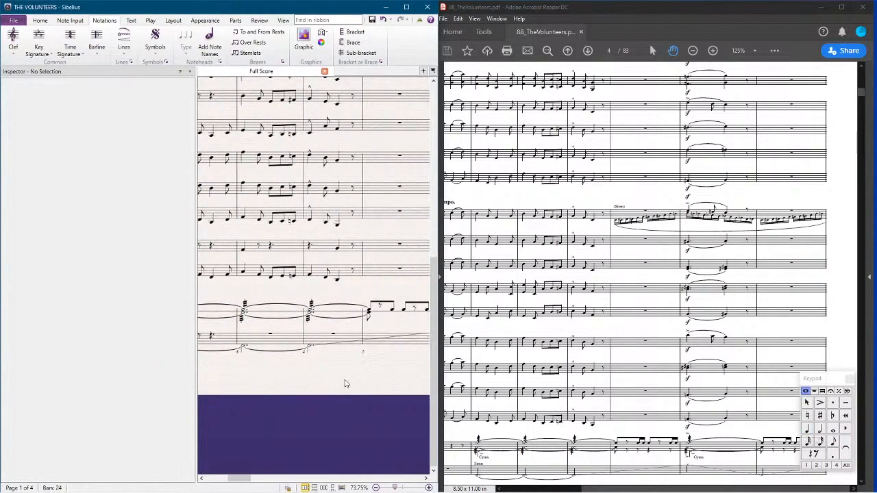
scroll(345, 384, right, 2)
scroll(288, 336, up, 5)
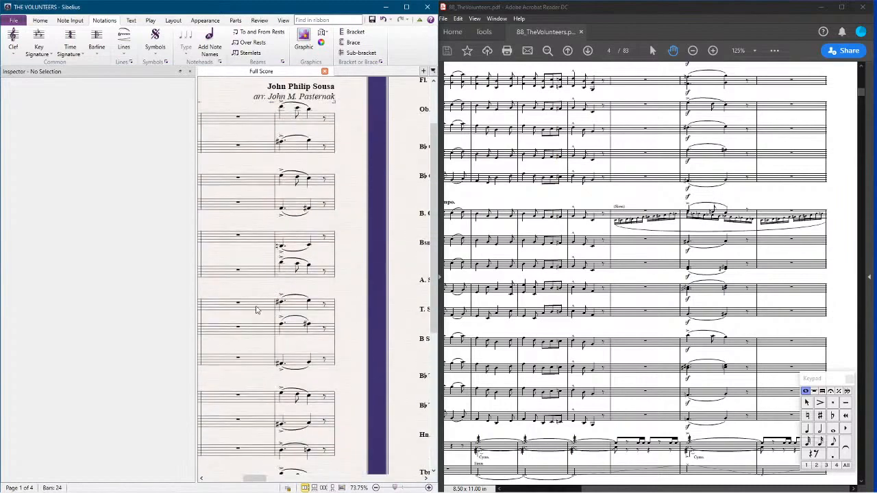
scroll(256, 310, up, 2)
click(284, 198)
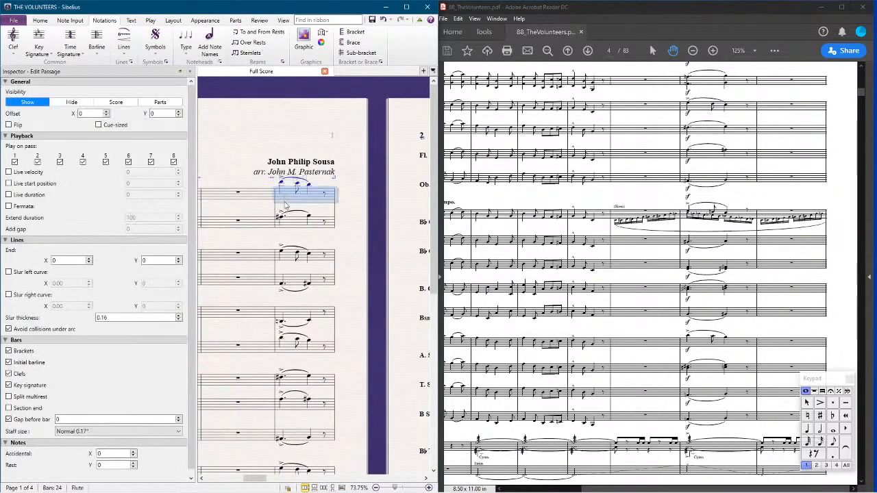
scroll(285, 204, down, 5)
click(286, 314)
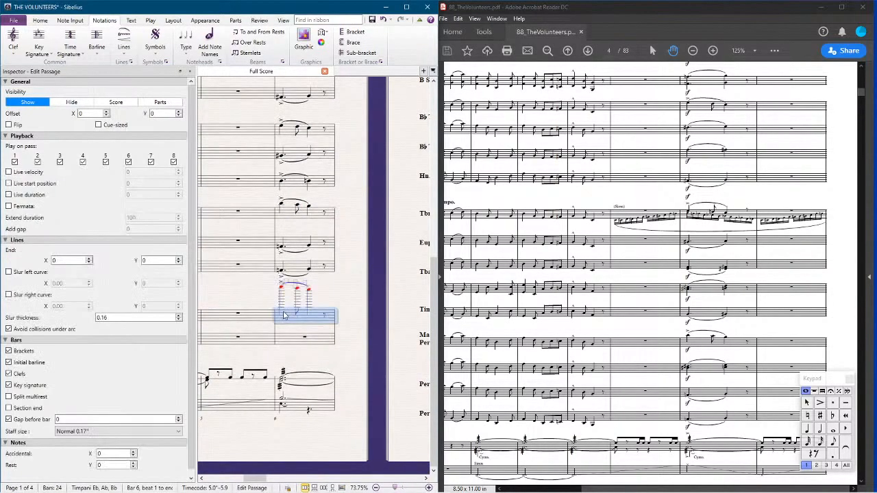
click(285, 338)
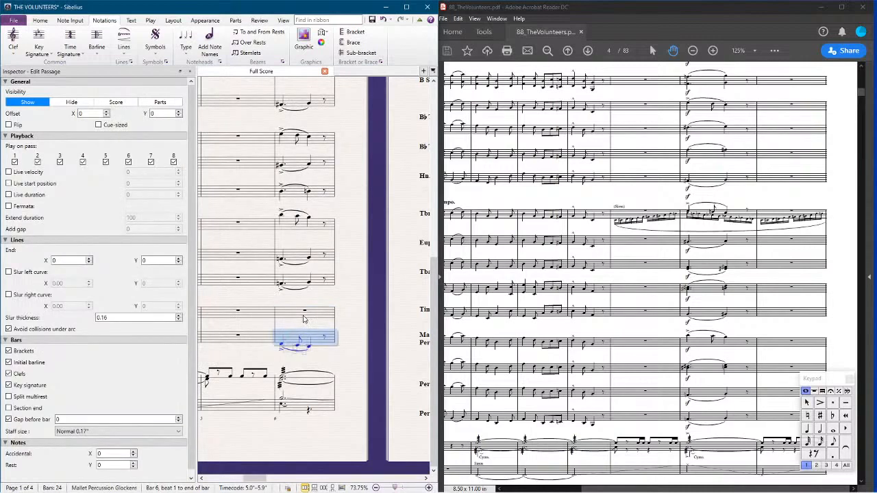
key(ctrl+Up)
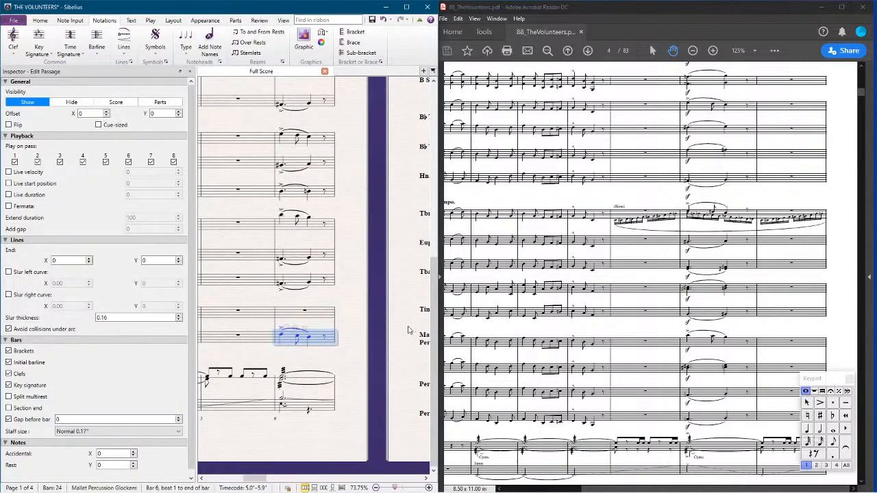
key(Escape)
Step: Copy bar 6 of all staves from the flute down to the glockenspiel into bar 7
key(ctrl+minus)
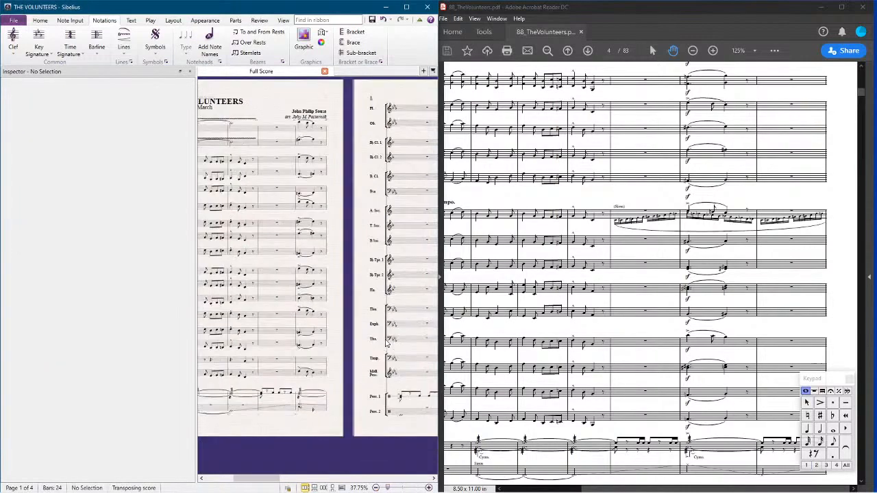
scroll(678, 260, down, 15)
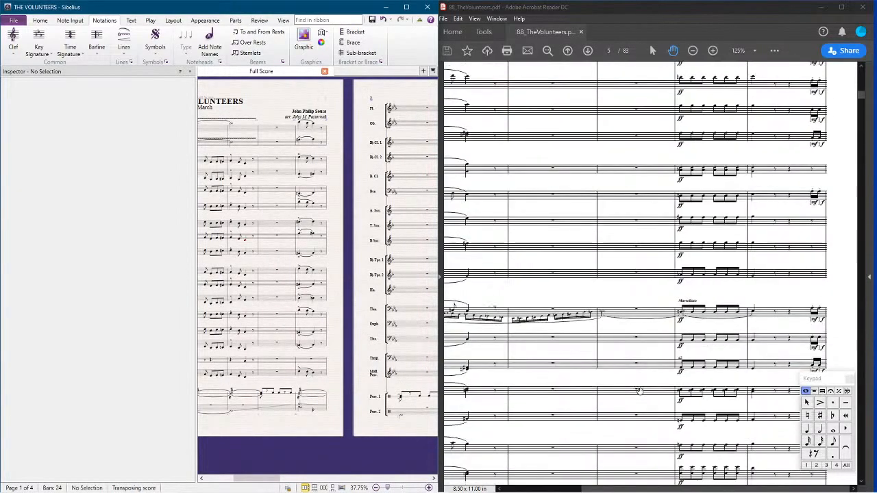
scroll(582, 198, up, 8)
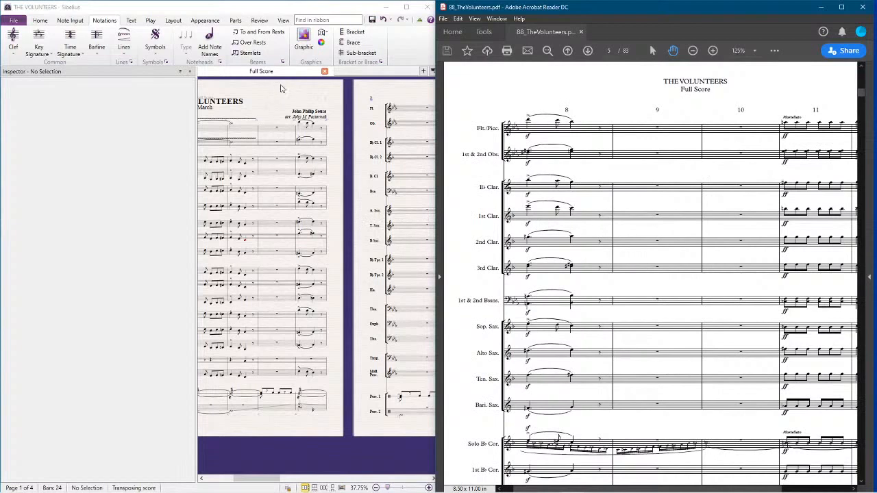
click(306, 132)
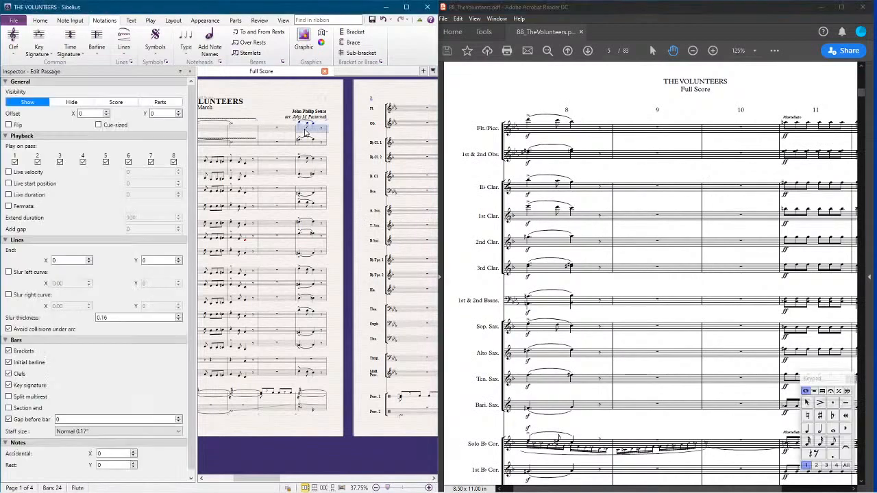
shift+click(321, 376)
scroll(298, 195, right, 3)
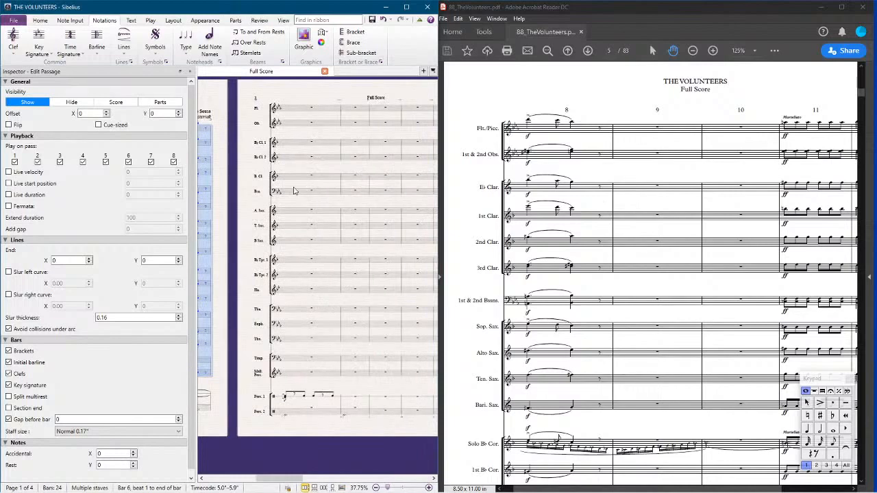
click(297, 114)
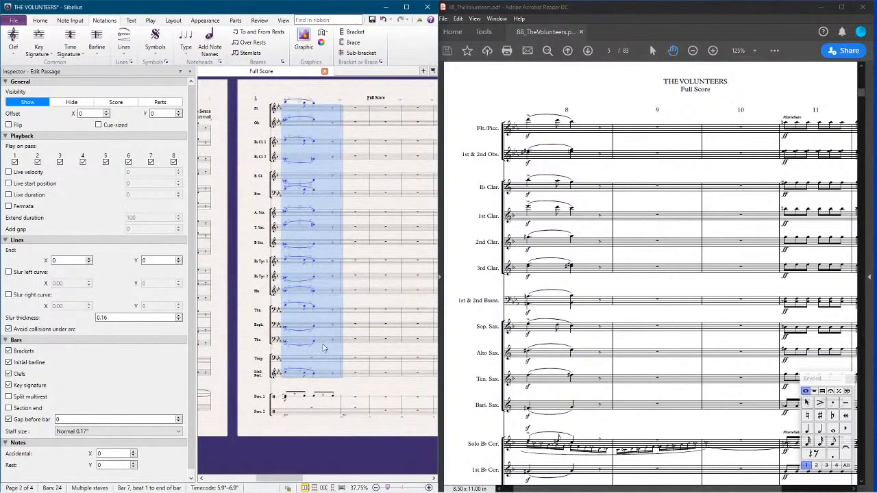
Step: Delete the slurs from the glockenspiel staff in bars 7 and 6
scroll(324, 352, left, 3)
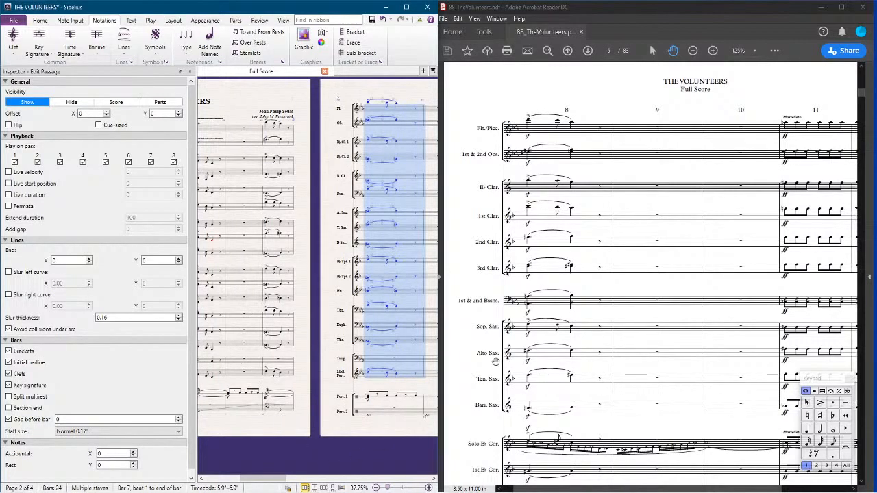
scroll(499, 356, down, 1)
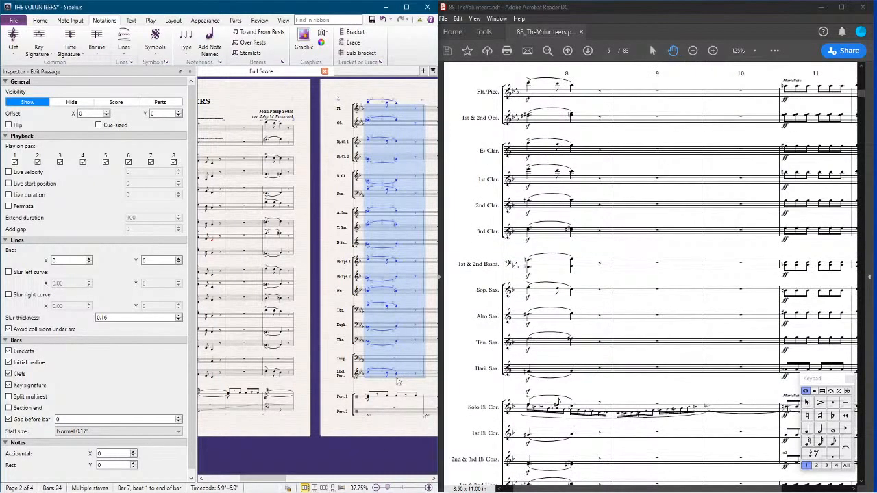
click(368, 373)
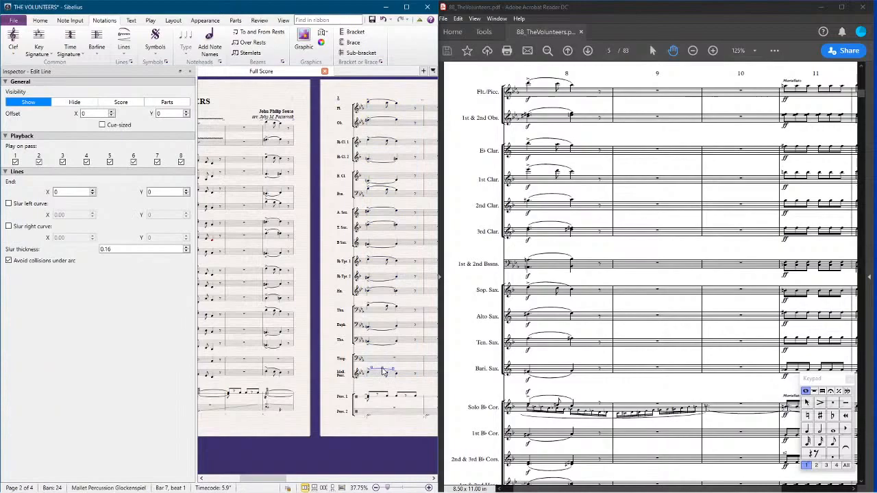
click(271, 371)
Step: Compare the siren, cornet and Drums & Traps parts on pages 4 and 5 of the PDF with the new score's percussion staves
scroll(639, 404, down, 4)
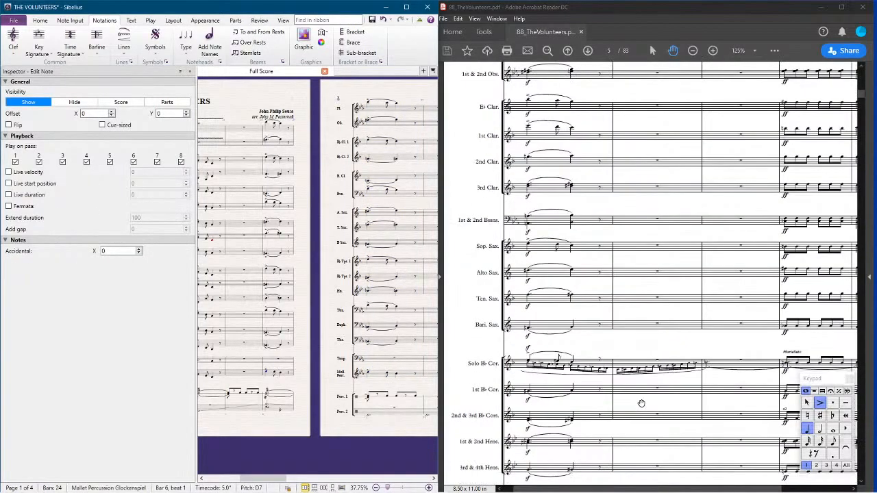
scroll(639, 404, down, 2)
scroll(637, 394, up, 7)
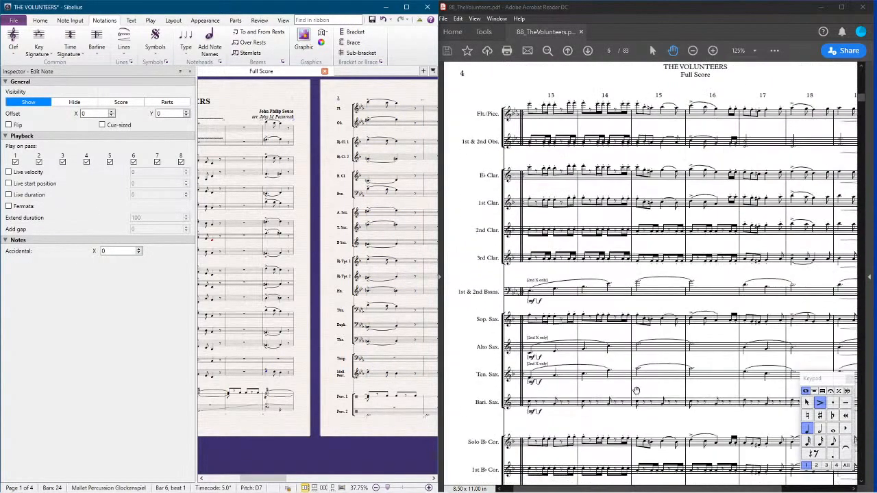
scroll(630, 387, down, 6)
scroll(630, 388, down, 1)
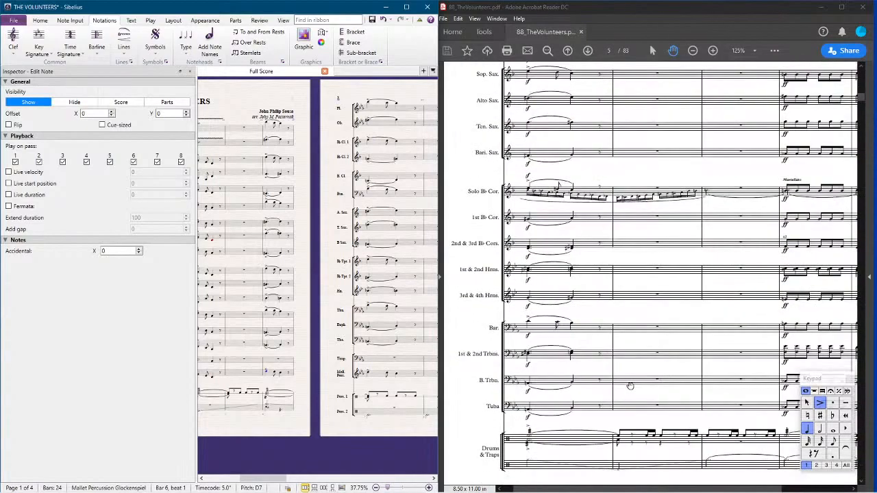
drag(341, 456, 265, 377)
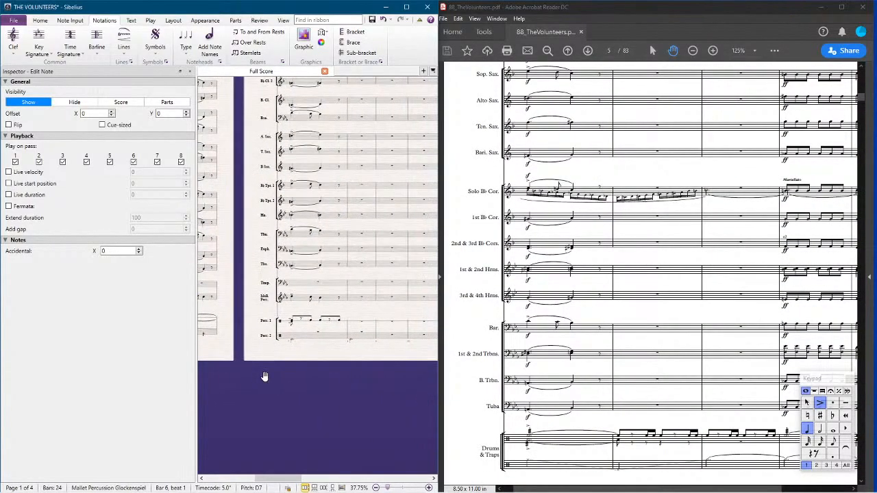
scroll(649, 44, up, 10)
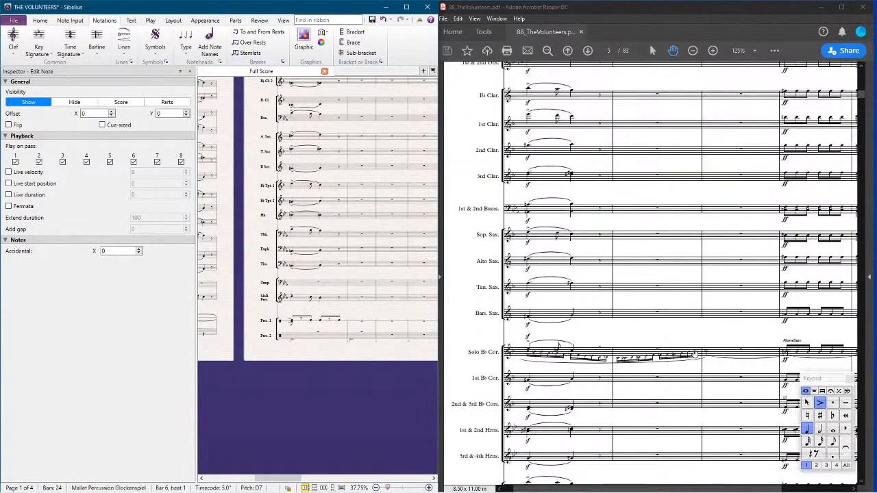
drag(644, 340, 542, 340)
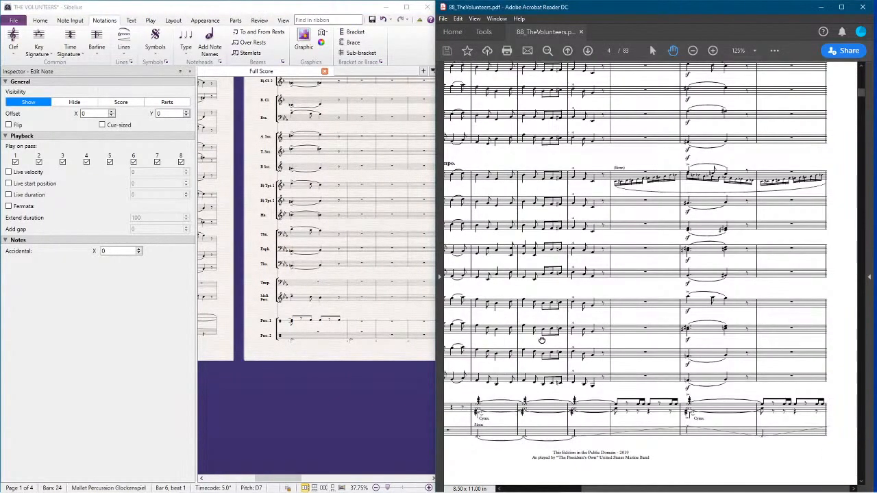
drag(315, 386, 402, 373)
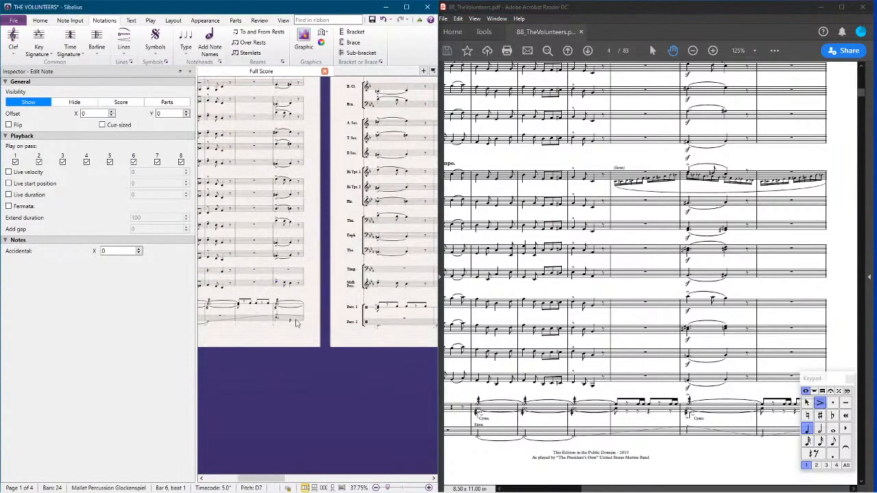
Step: Copy the siren note with its straight glissando from bar 6 into bar 8 of the Percussion 2 staff
click(278, 317)
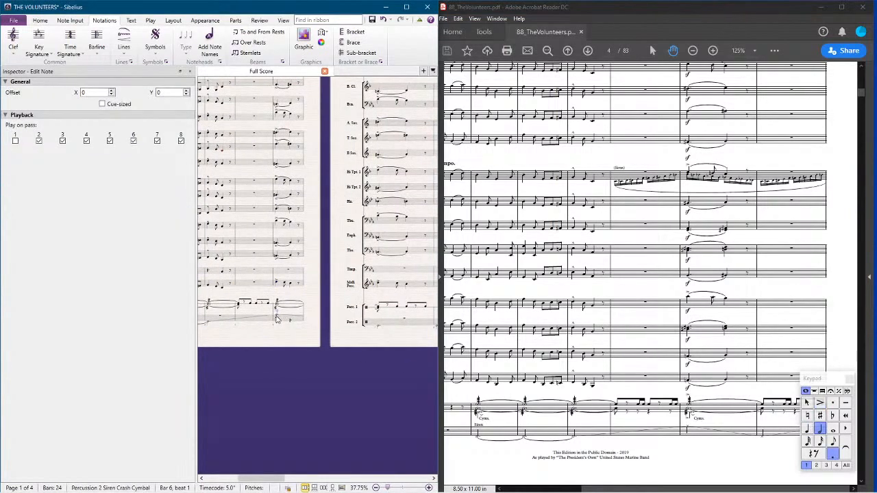
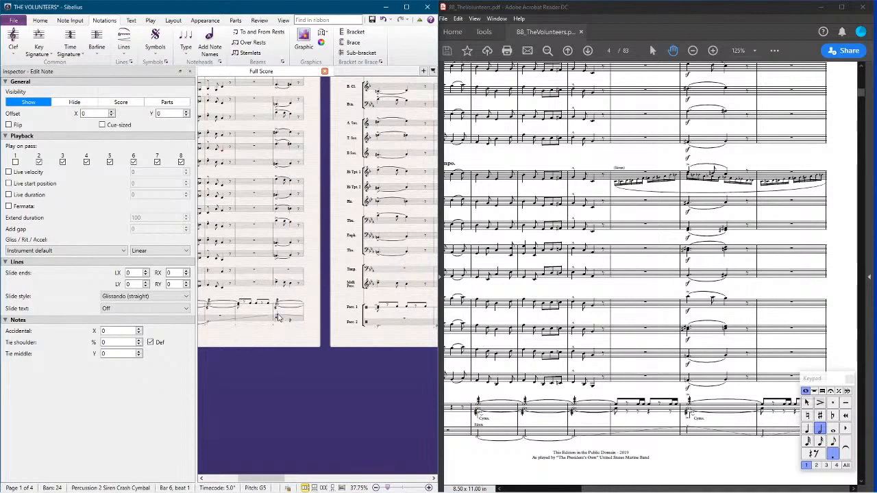
drag(368, 390, 302, 381)
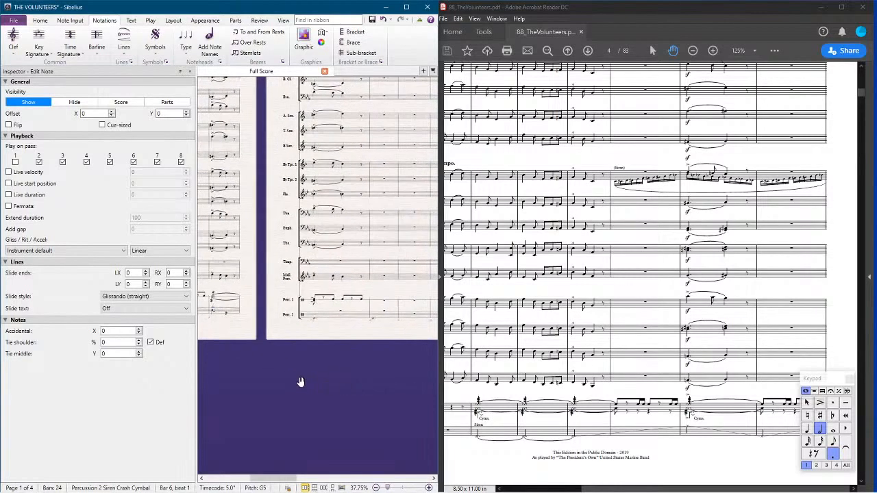
click(382, 317)
scroll(383, 346, up, 3)
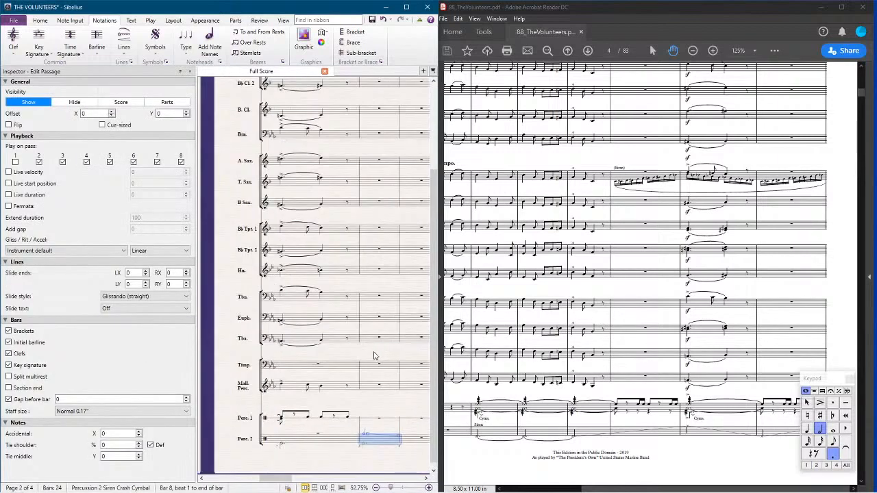
Step: Replace the low note in bar 8 of Percussion 2 with a bar rest in voice 2, keeping the upper siren note
click(364, 445)
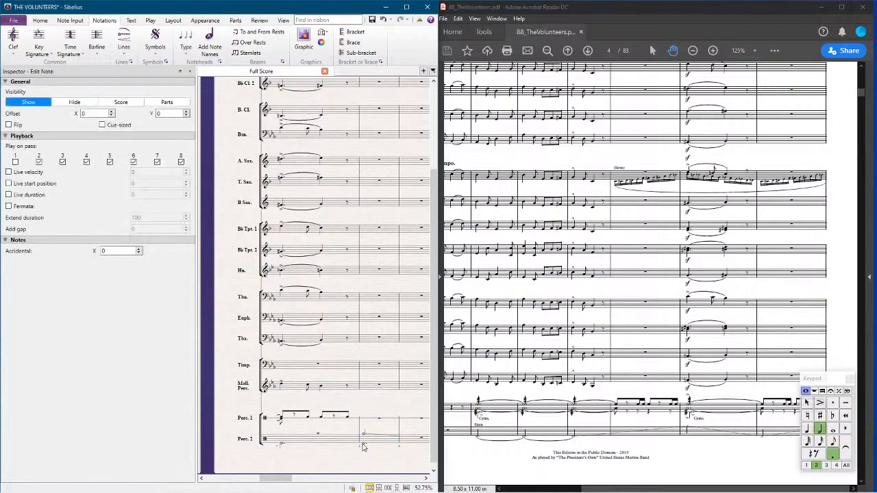
key(Escape)
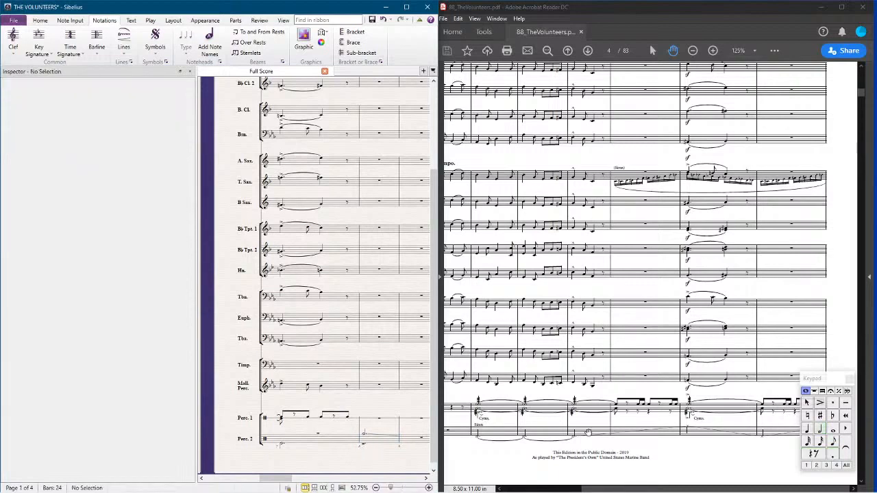
click(824, 403)
click(817, 467)
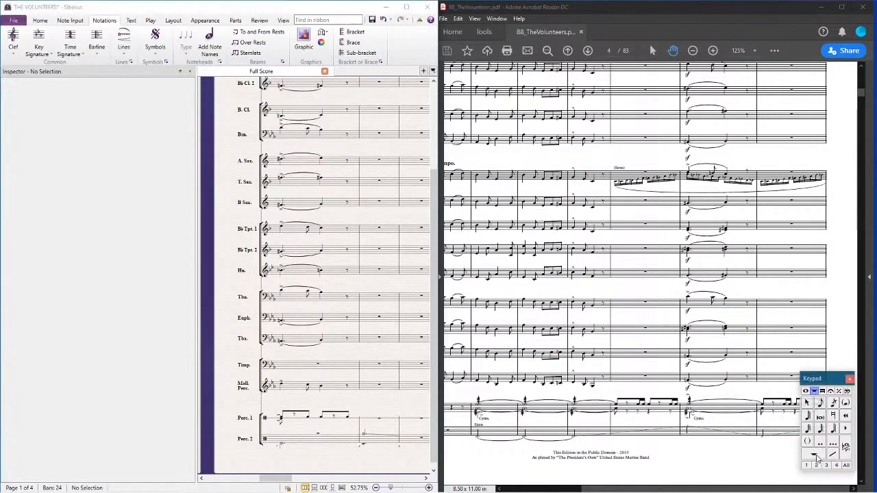
click(817, 467)
click(377, 446)
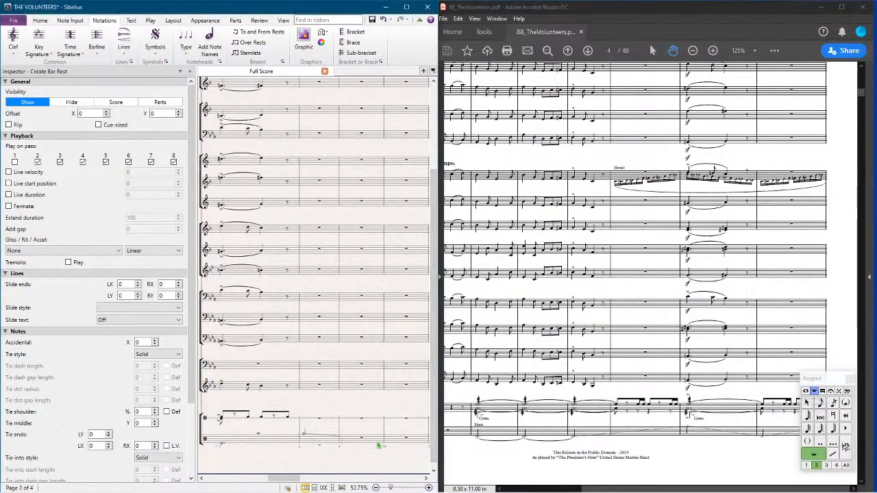
click(808, 405)
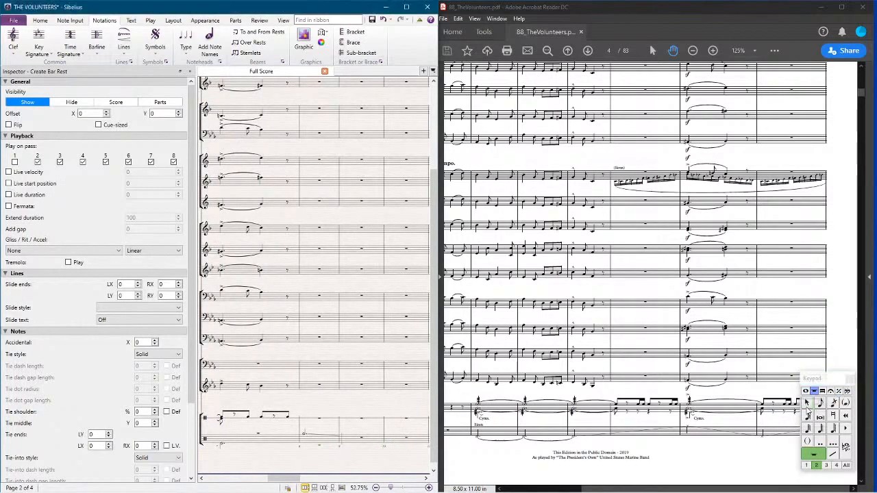
Step: Following the Drums & Traps part on page 5 of the PDF, copy Percussion 2's low siren note from bar 7 into bar 9
scroll(634, 363, down, 10)
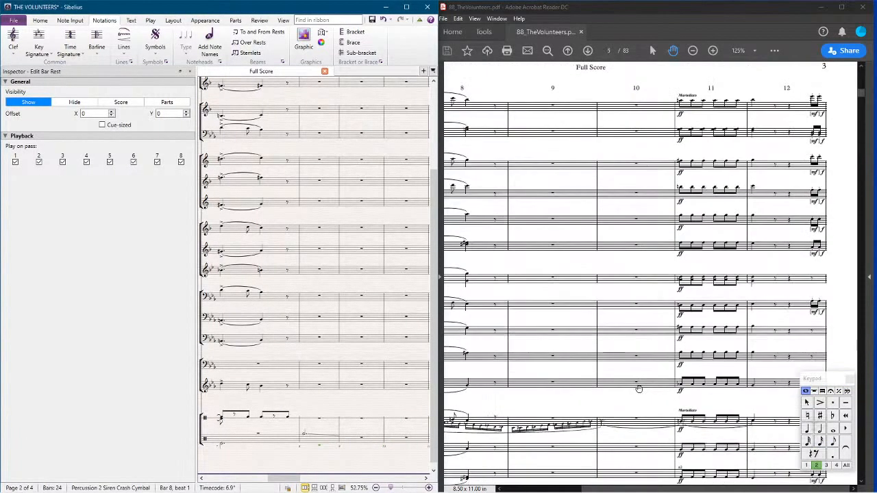
drag(634, 394, 710, 181)
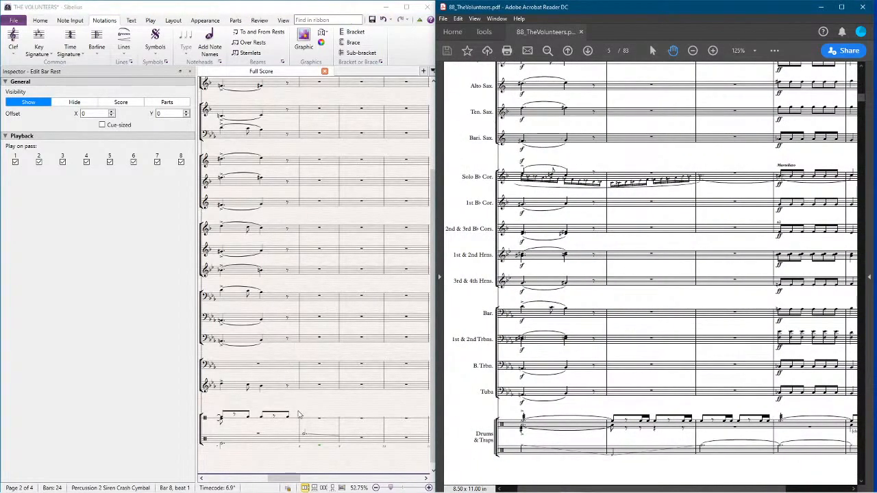
click(272, 442)
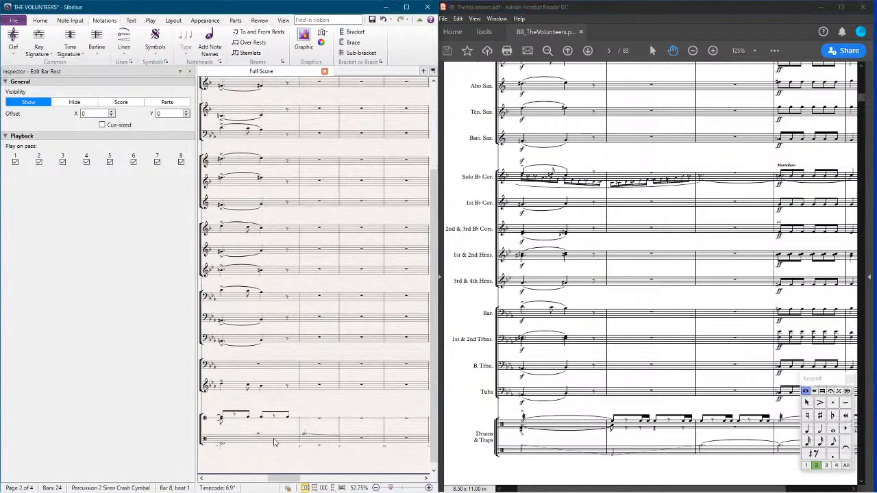
click(355, 442)
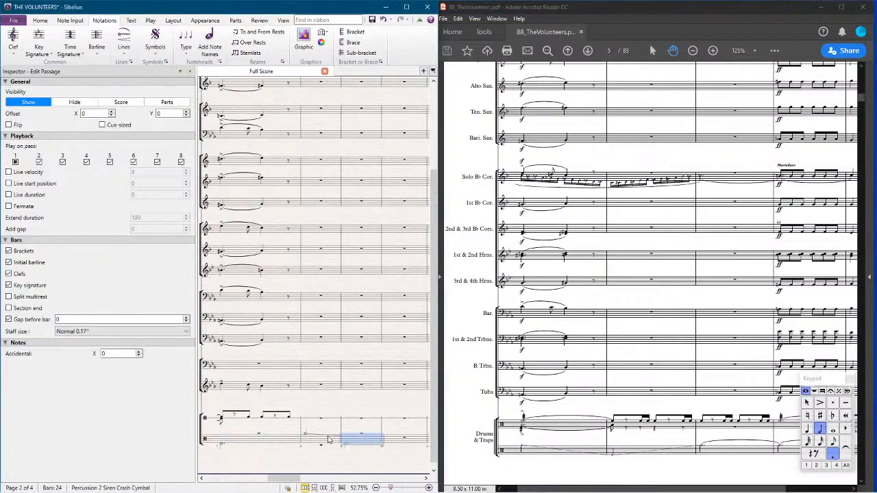
click(328, 439)
Step: Move the siren note in bar 8 of Percussion 2 to voice 2, with the bar rest in voice 1
click(320, 441)
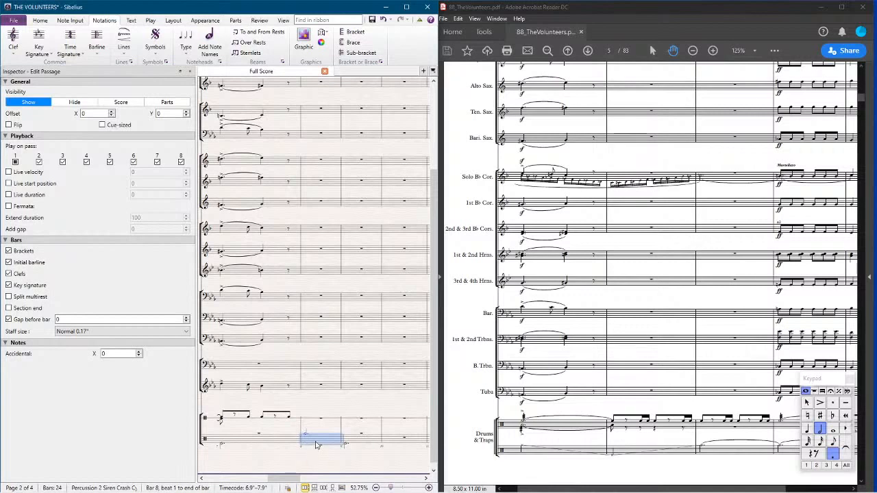
right_click(316, 445)
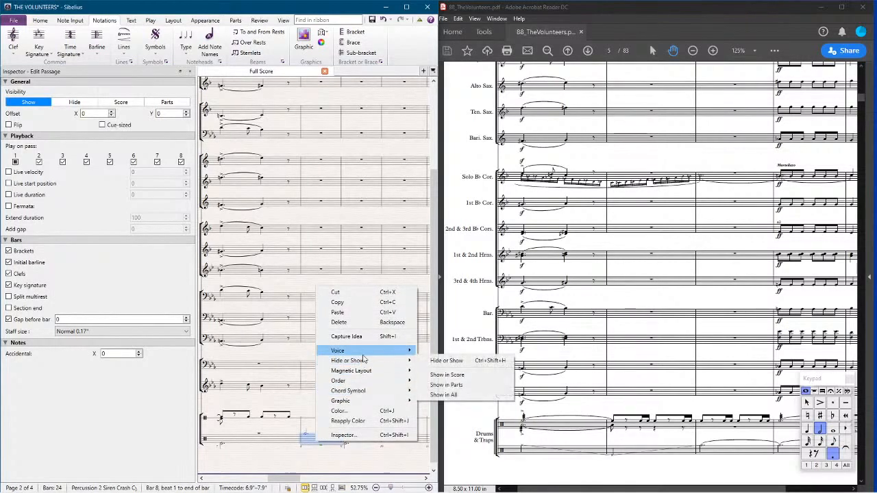
click(452, 405)
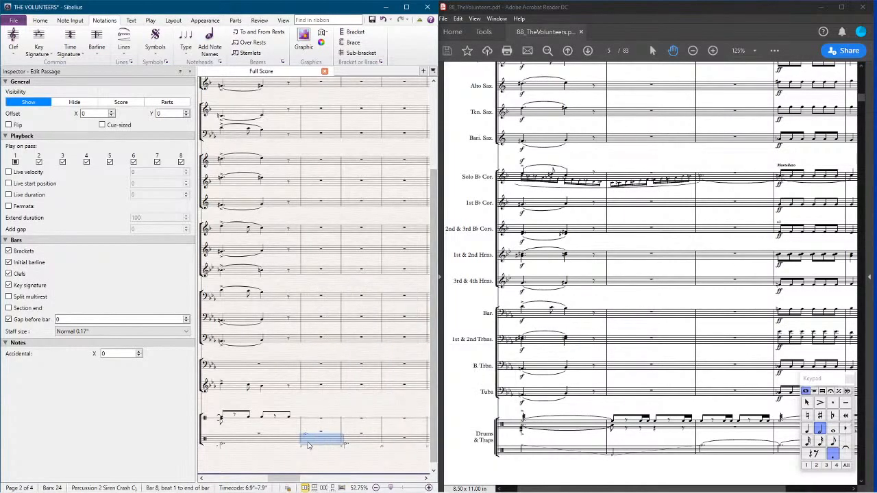
Step: Add straight glissandi to the siren notes in bars 7 and 8 of Percussion 2, linking them through to bar 9
click(240, 446)
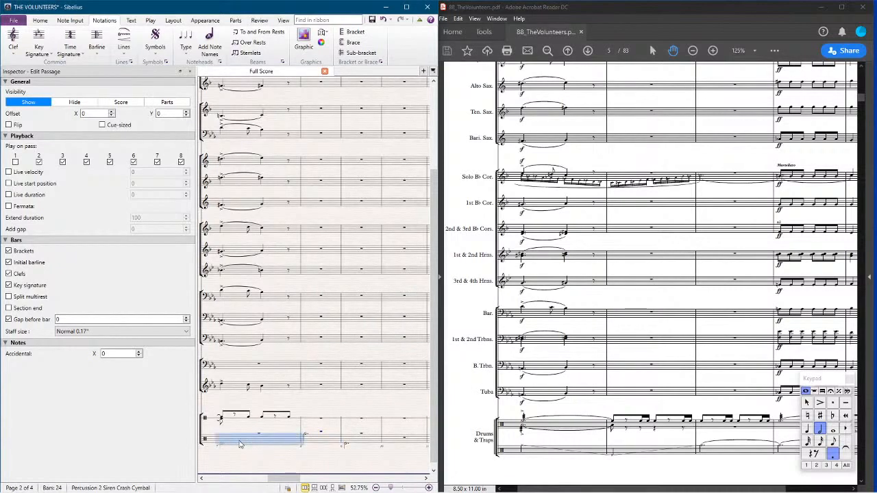
key(l)
key(Escape)
click(317, 444)
key(l)
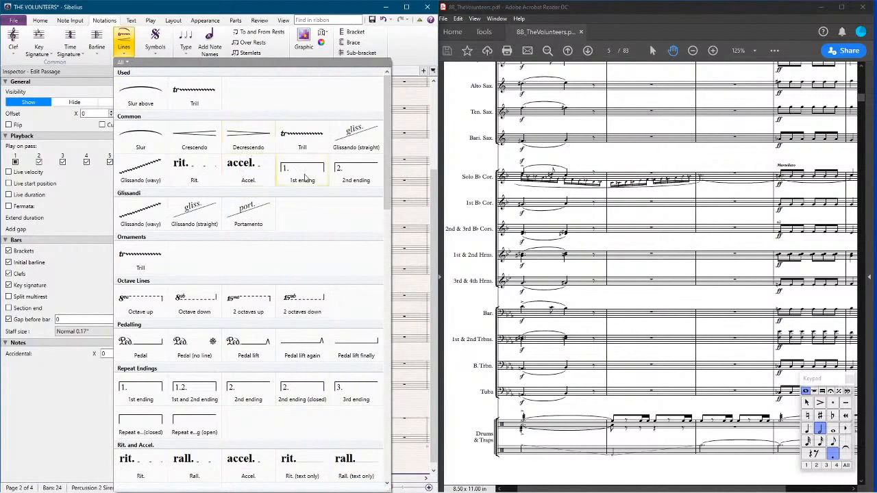
click(189, 215)
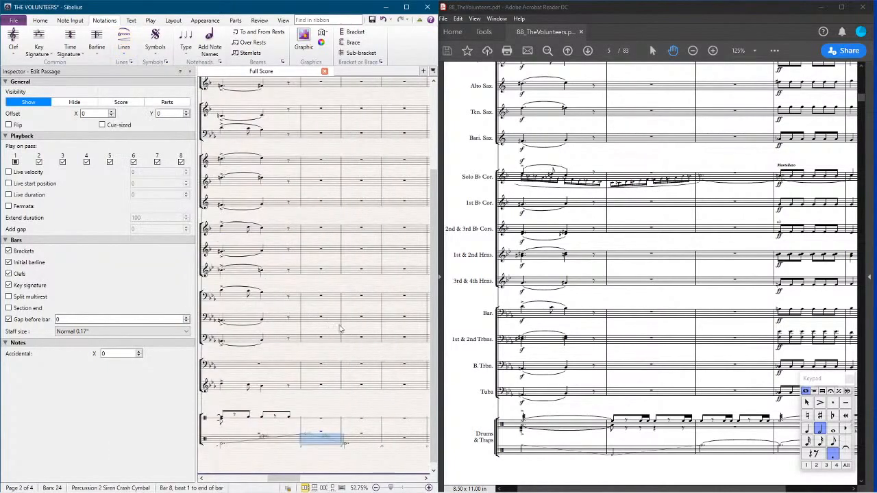
key(Escape)
Step: Set the slide text of the glissandi in bars 7 and 8 of Percussion 2 to Off
click(329, 440)
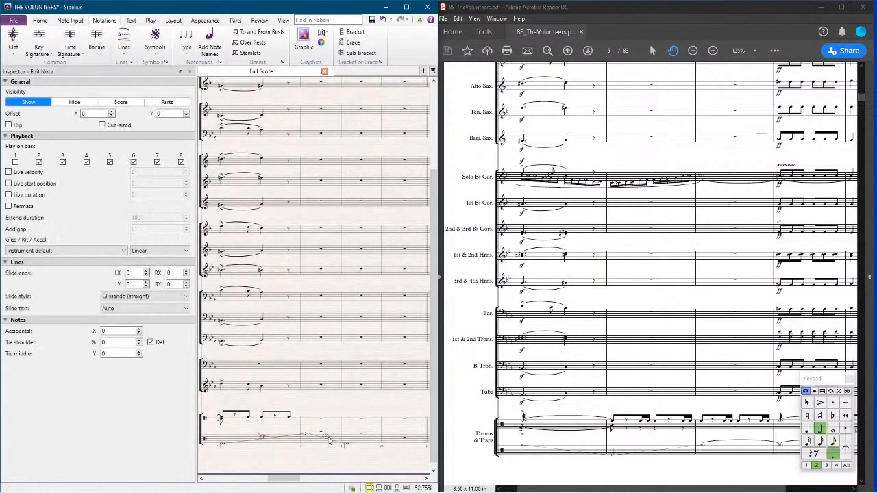
ctrl+click(261, 437)
click(129, 299)
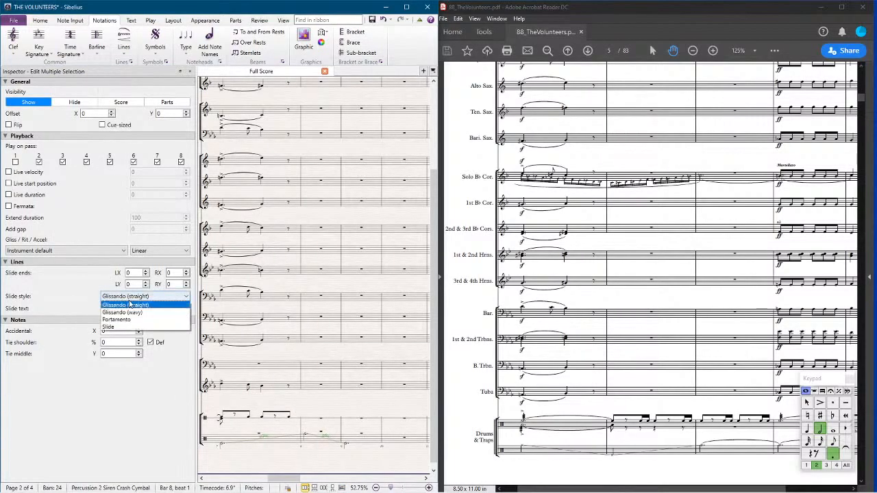
click(124, 299)
click(127, 308)
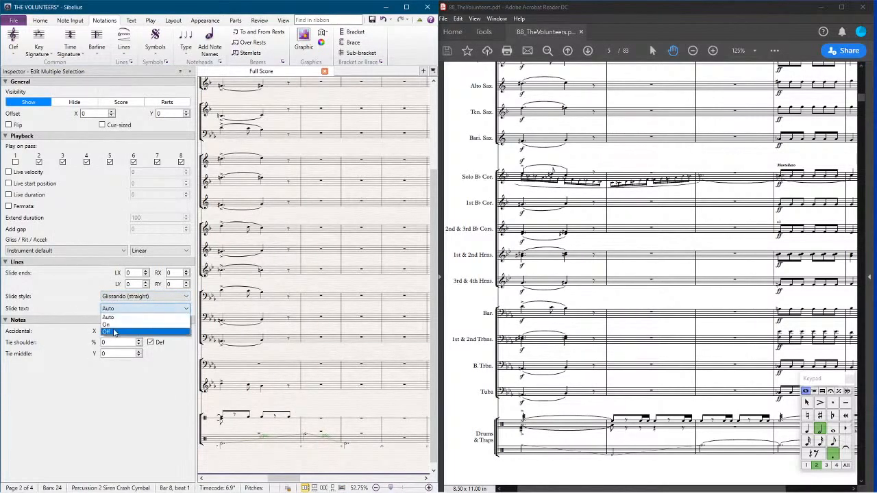
click(114, 331)
key(Escape)
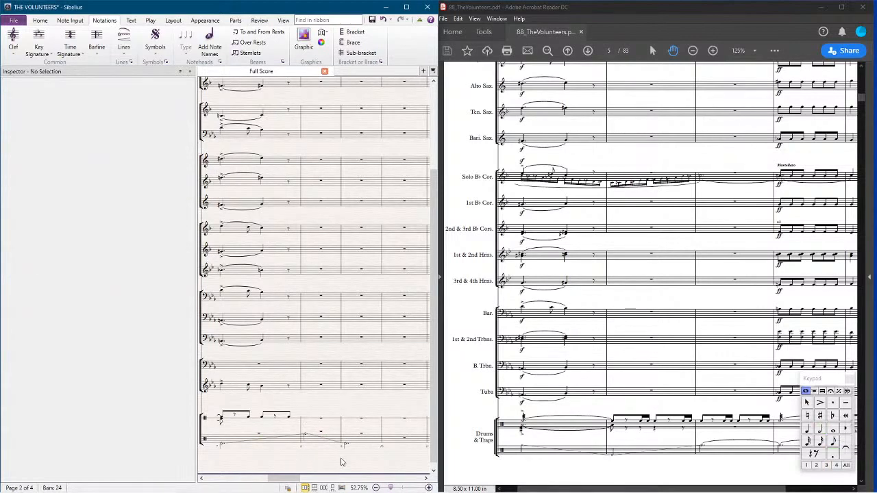
Step: Copy bar 8 of Percussion 2 into bar 10, matching the siren part in the PDF
scroll(337, 457, right, 2)
click(281, 435)
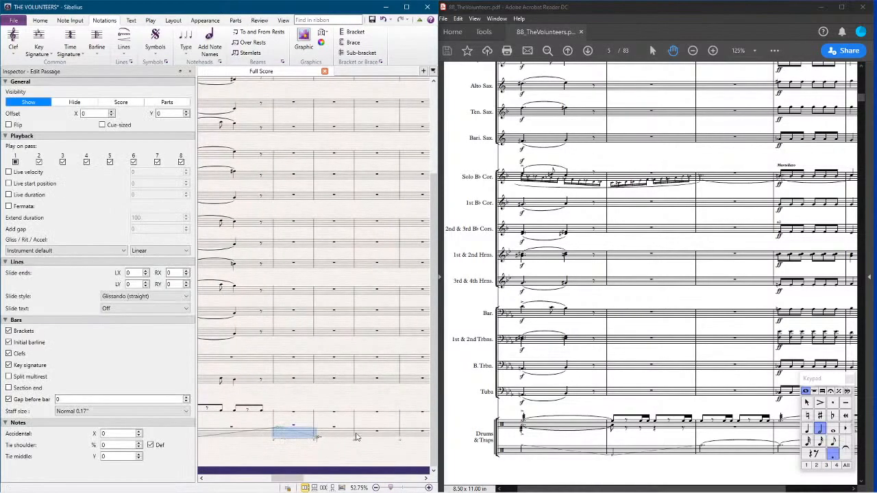
click(357, 434)
drag(679, 448, 586, 409)
click(394, 442)
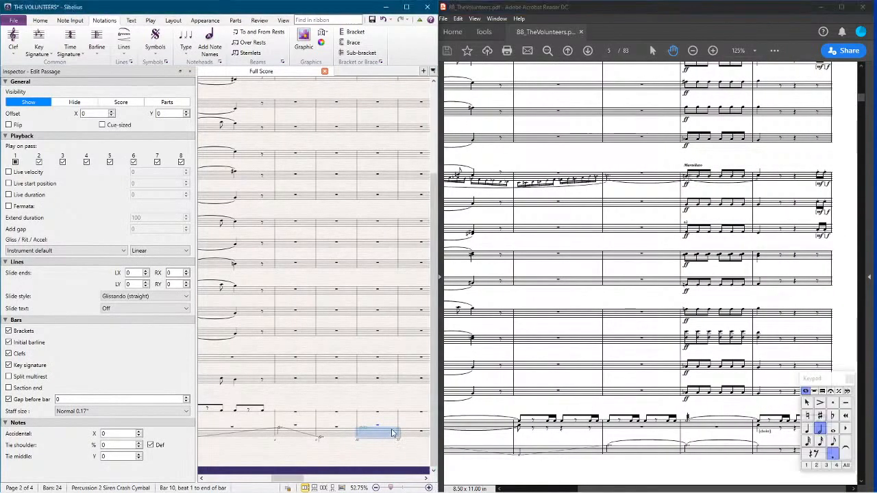
Step: Repeat the siren note from bar 10 into bar 11 of Percussion 2 and remove the glissandi from both bars
click(362, 432)
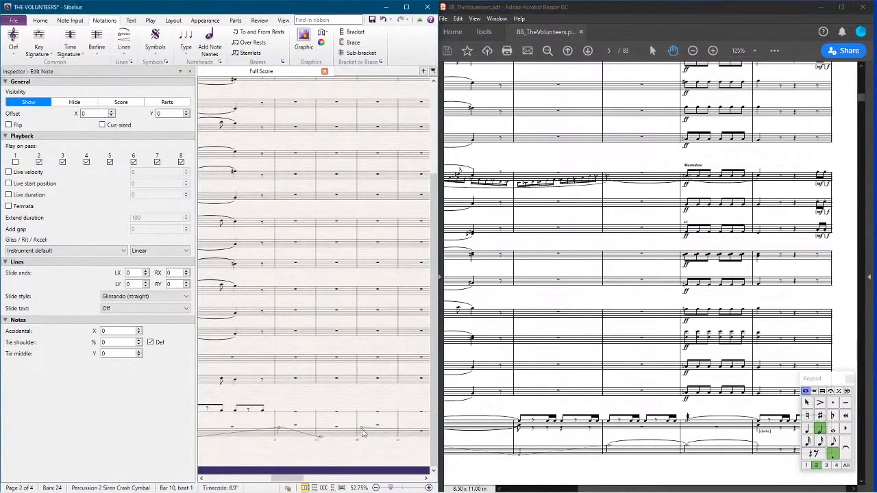
click(363, 438)
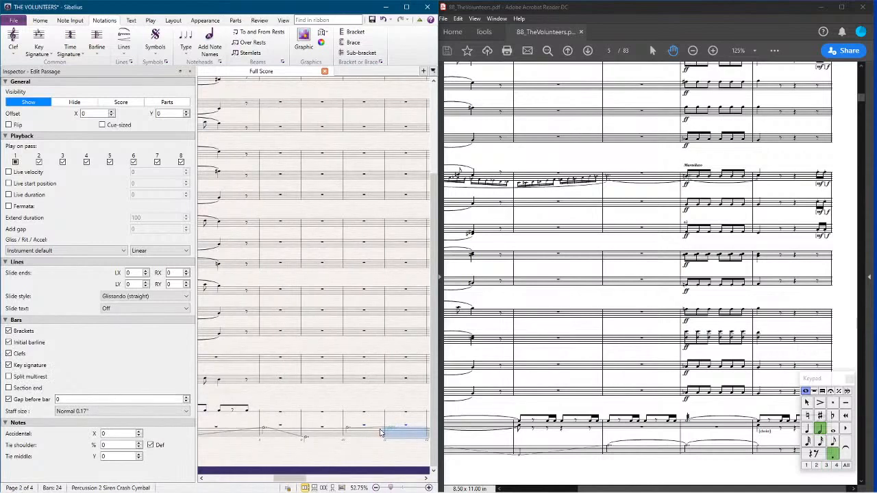
click(389, 430)
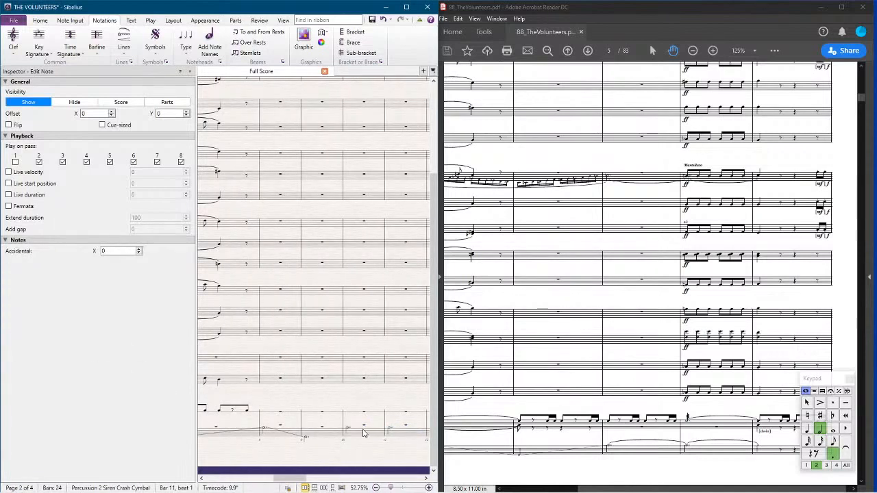
Step: Tie the siren notes of bars 10 and 11 onward and end them on a voice 2 eighth note in bar 12
click(366, 434)
click(397, 433)
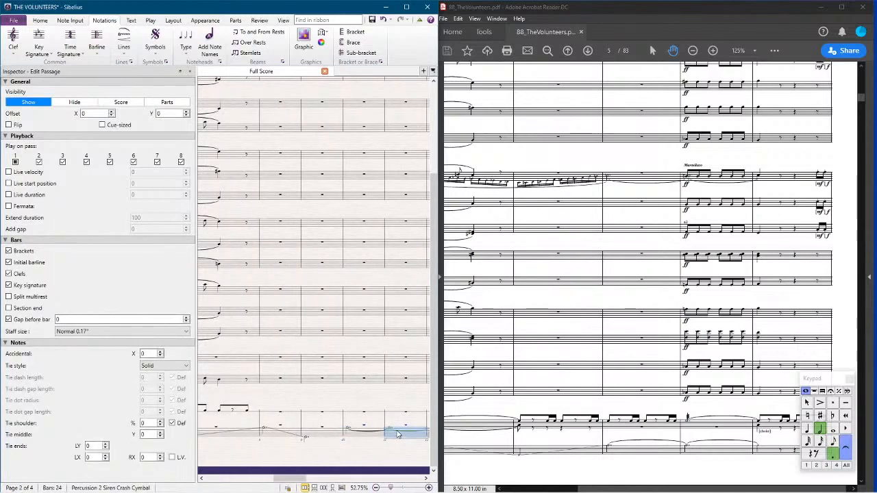
key(r)
key(Delete)
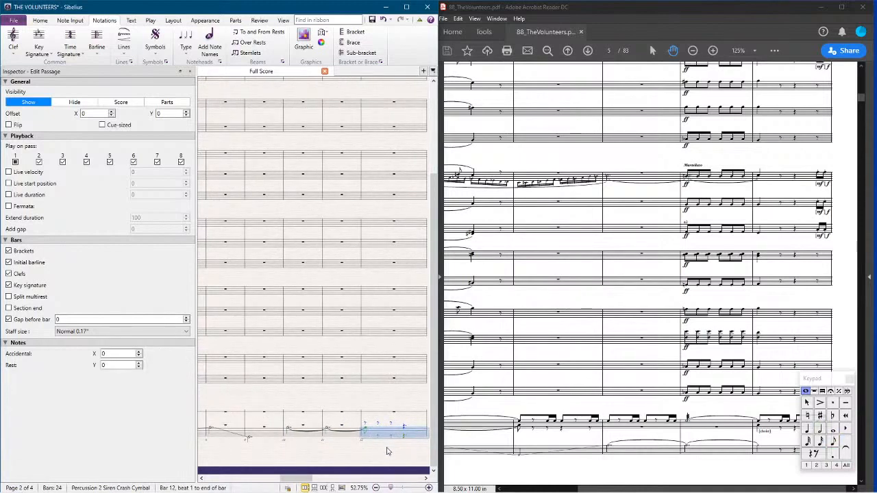
key(ctrl+z)
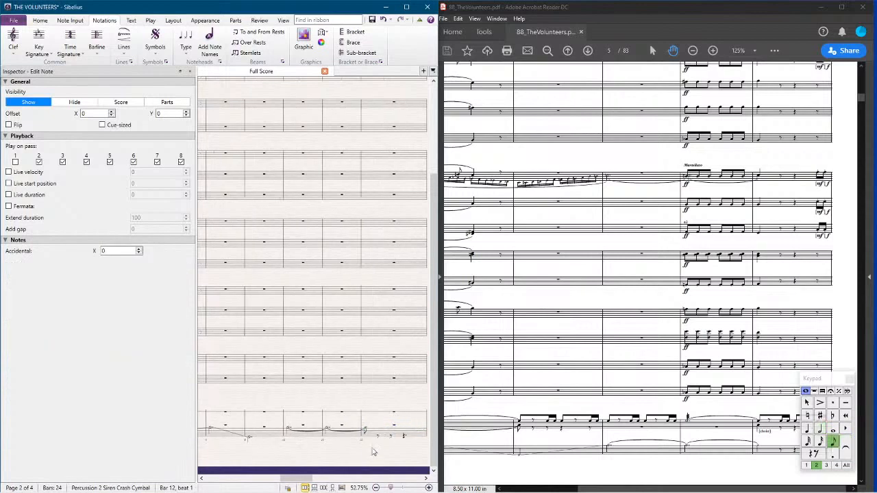
click(364, 456)
scroll(362, 470, left, 3)
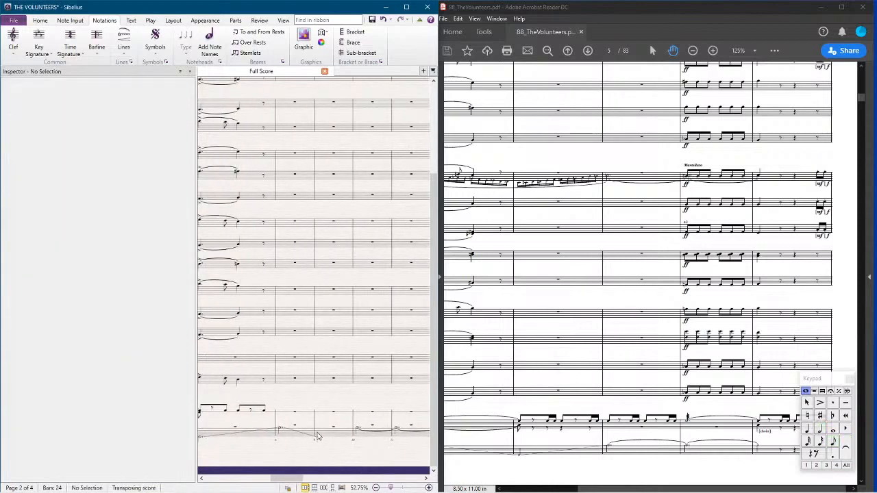
Step: Add a straight glissando from the siren note in bar 9 of Percussion 2 and set its slide text to Off
click(319, 440)
key(l)
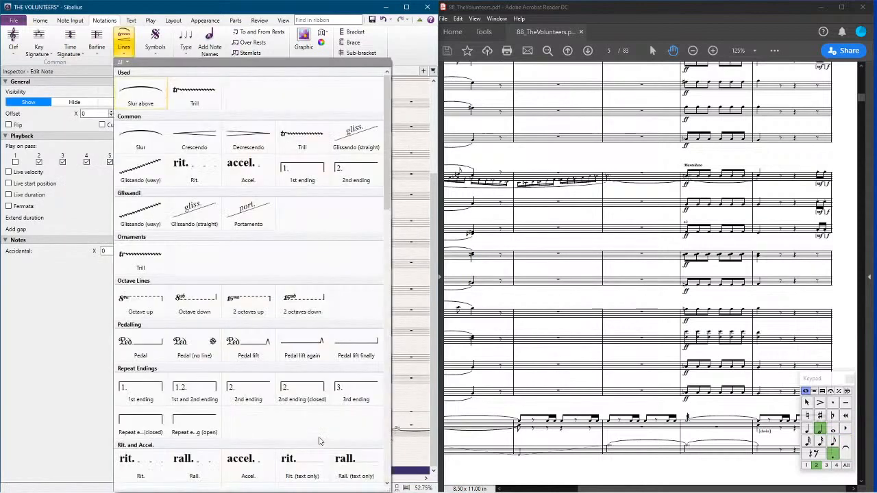
click(196, 214)
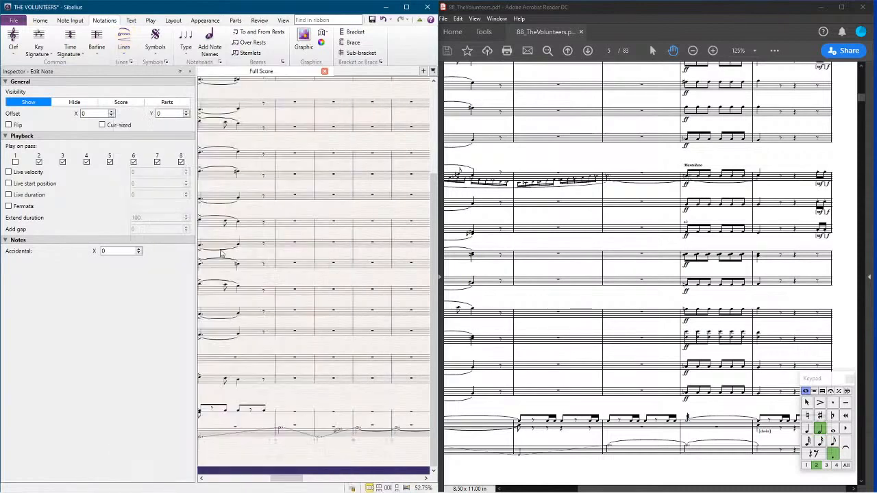
click(341, 433)
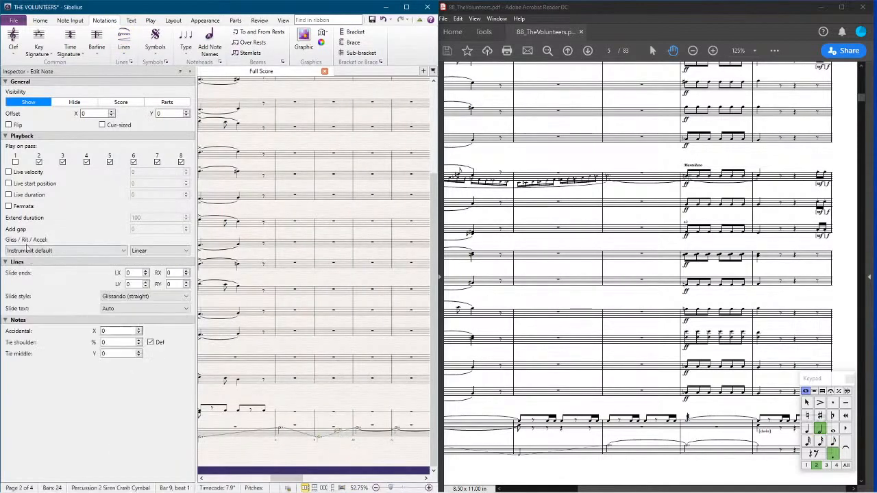
click(114, 310)
click(113, 333)
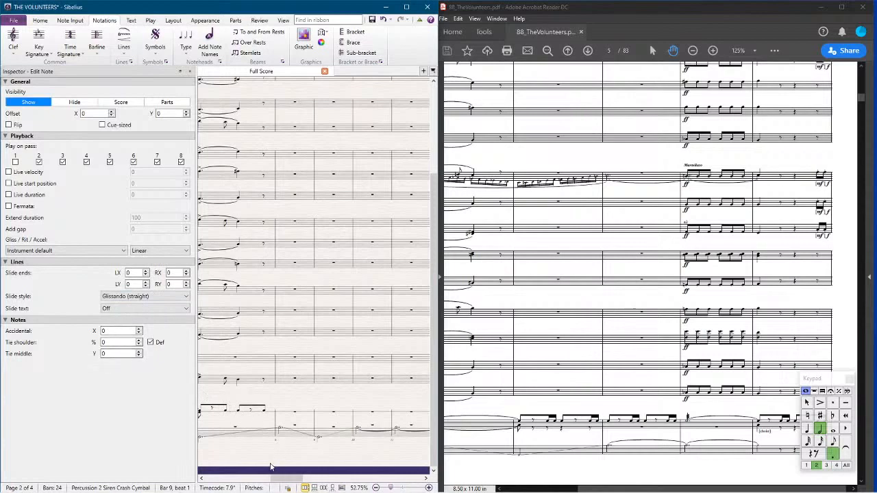
Step: Extend the end of the Percussion 2 siren glissando that starts in bar 4 so it reaches the barline of bar 6
drag(272, 466, 309, 357)
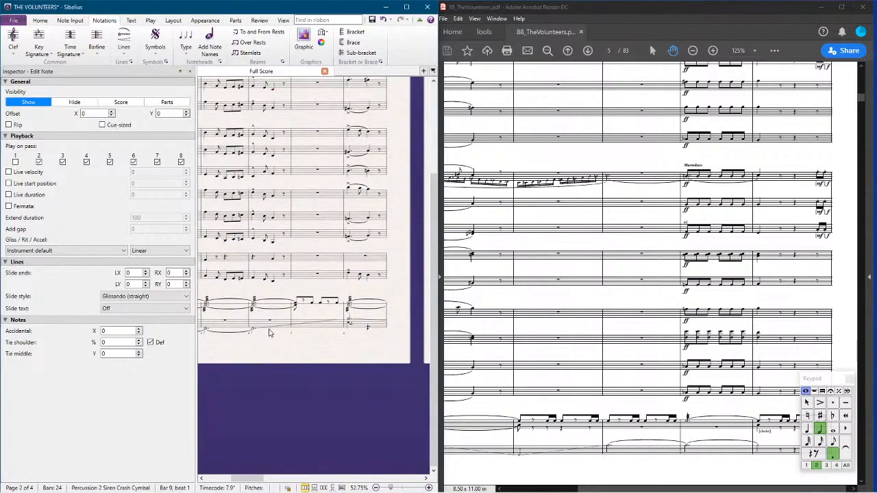
scroll(343, 339, up, 5)
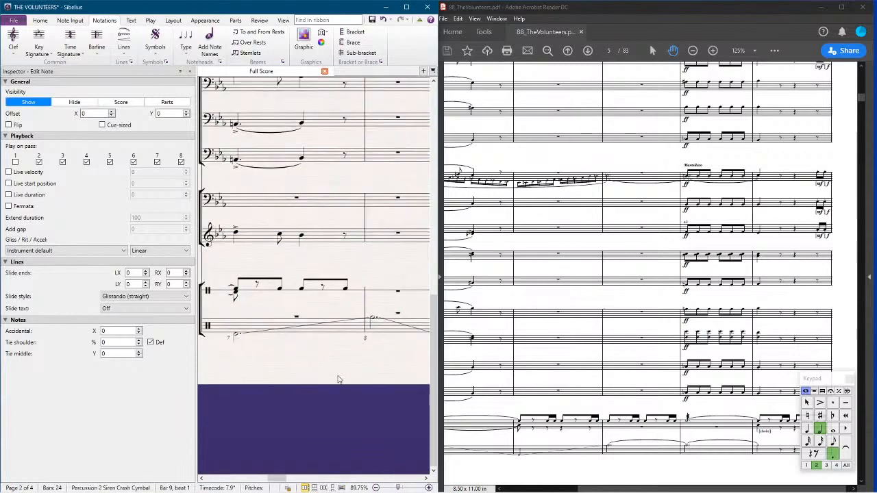
click(287, 386)
scroll(287, 385, left, 3)
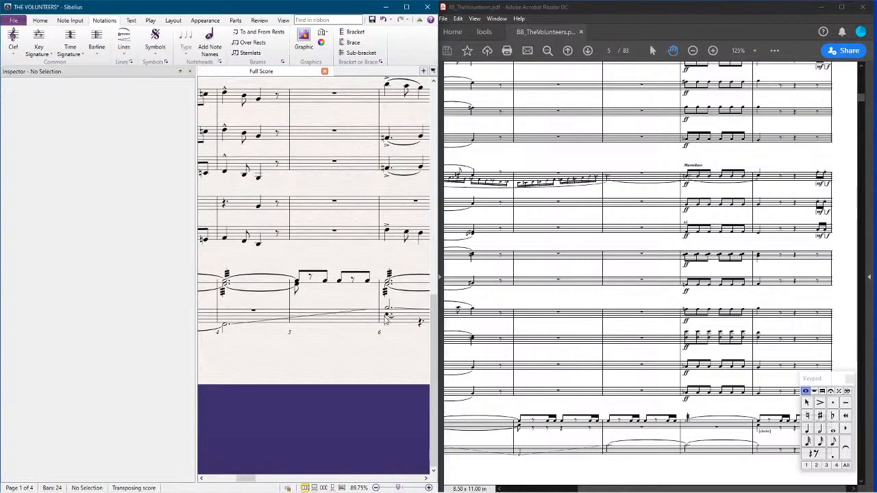
scroll(299, 381, down, 2)
scroll(300, 381, down, 1)
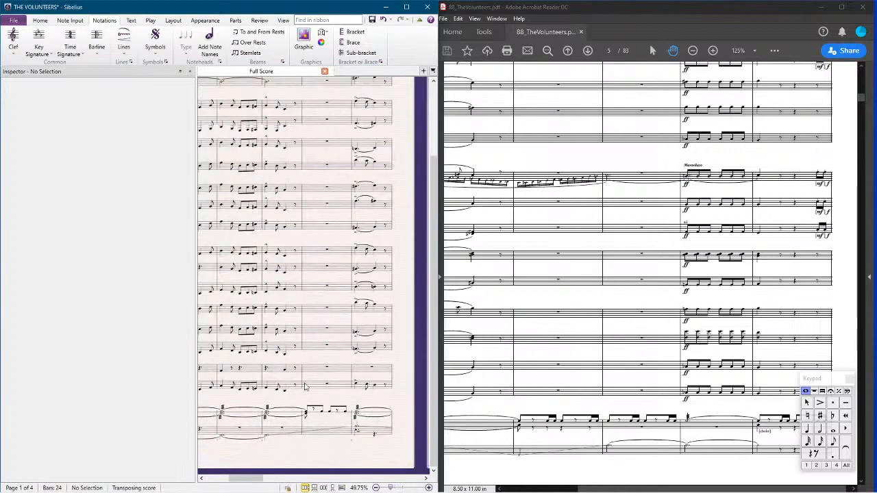
scroll(349, 394, down, 2)
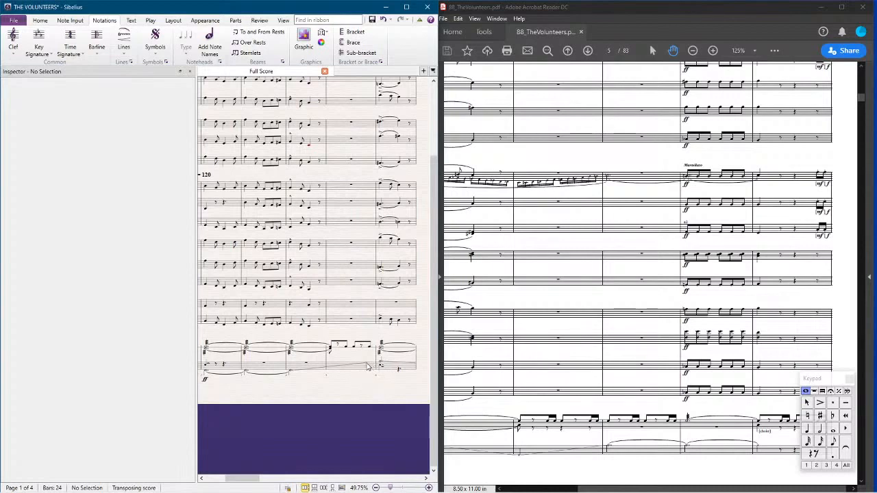
click(367, 367)
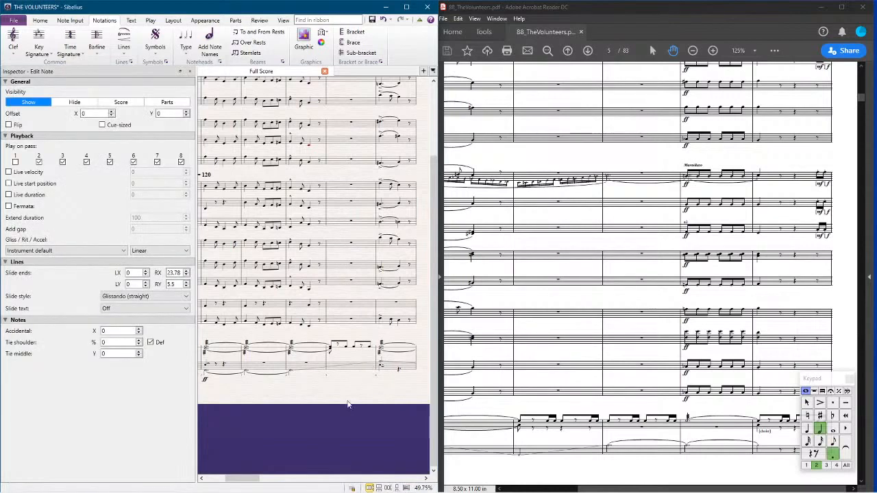
scroll(347, 404, up, 6)
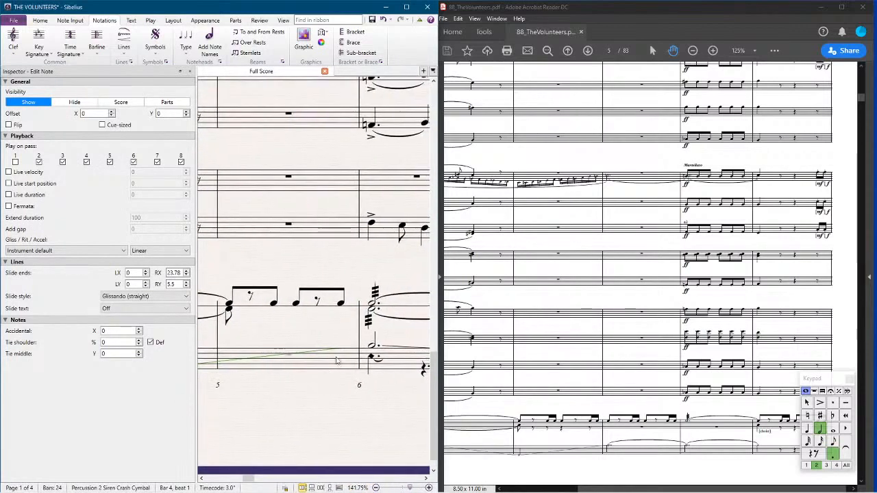
drag(339, 349, 355, 351)
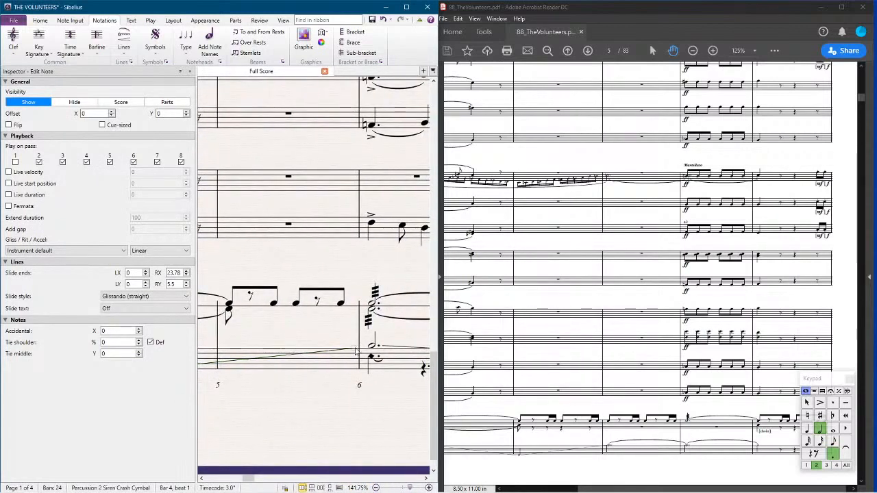
click(355, 431)
Step: Try swapping voices 1 and 2 in bar 2 of Percussion 2, and undo the swap
scroll(355, 424, down, 3)
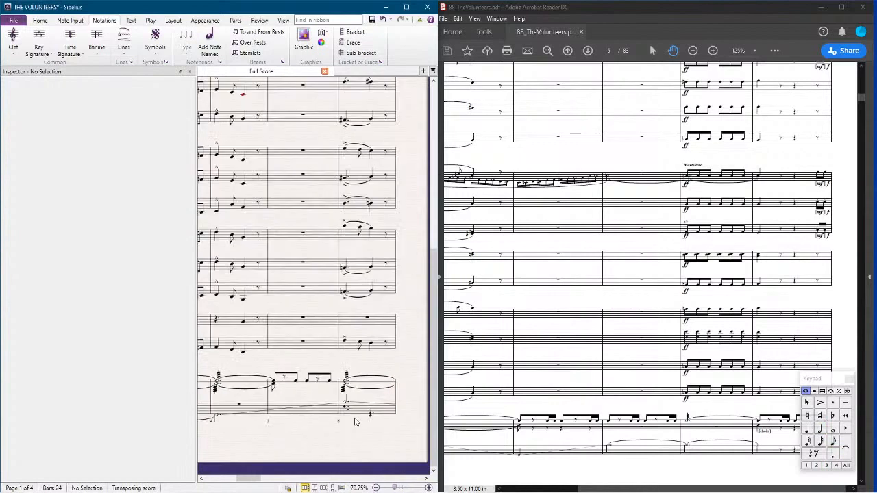
drag(384, 449, 248, 366)
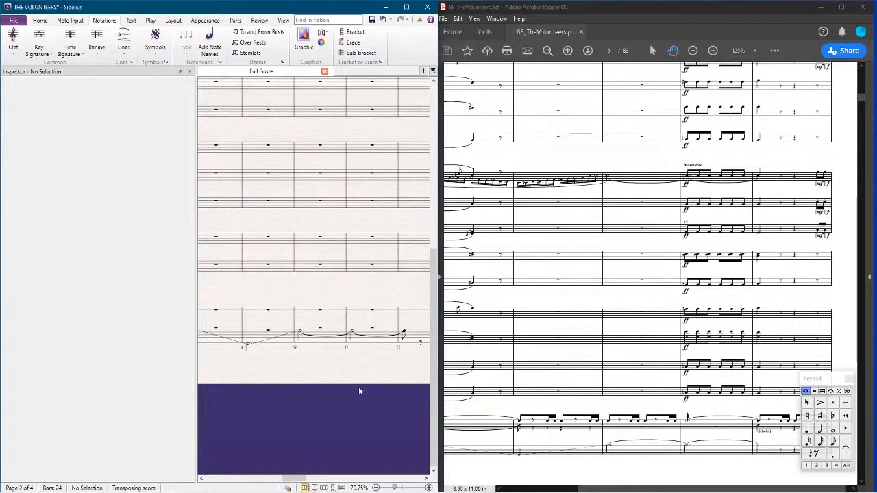
drag(297, 382, 301, 345)
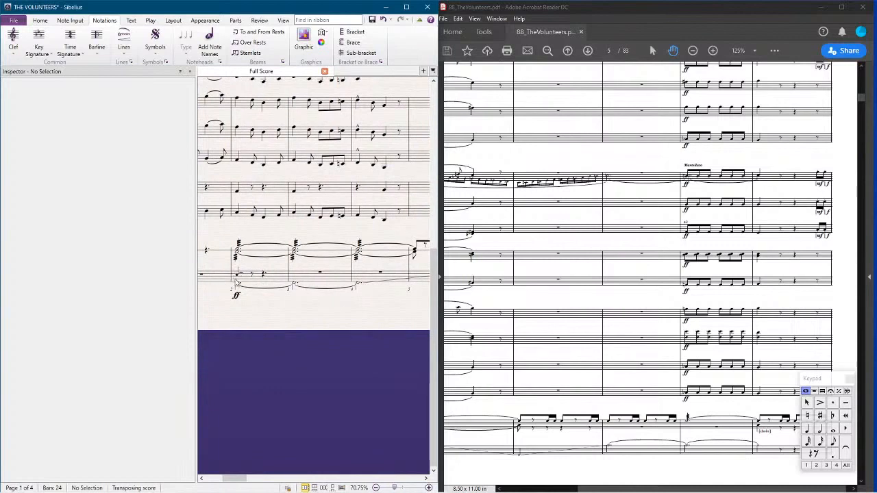
drag(267, 309, 295, 307)
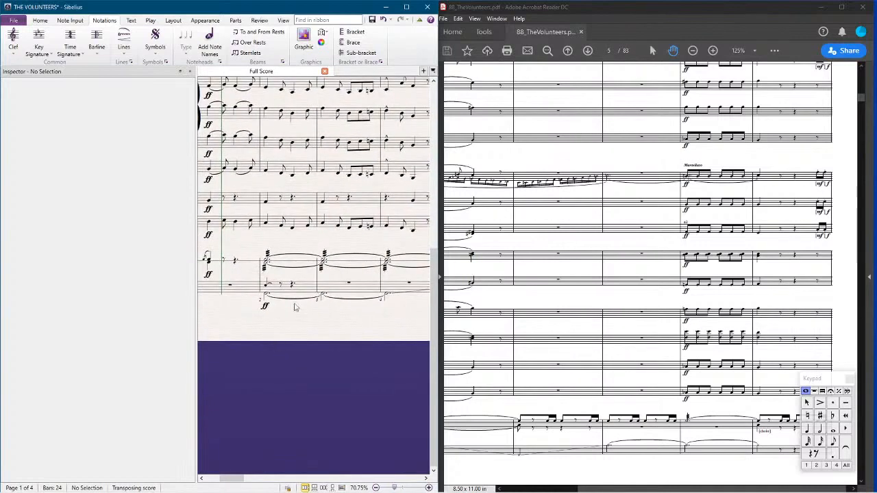
click(301, 290)
right_click(301, 290)
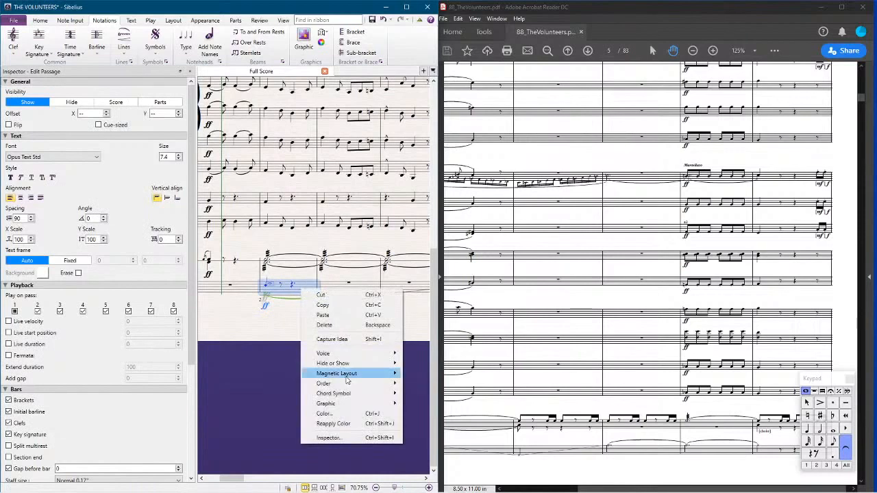
mouse_move(342, 353)
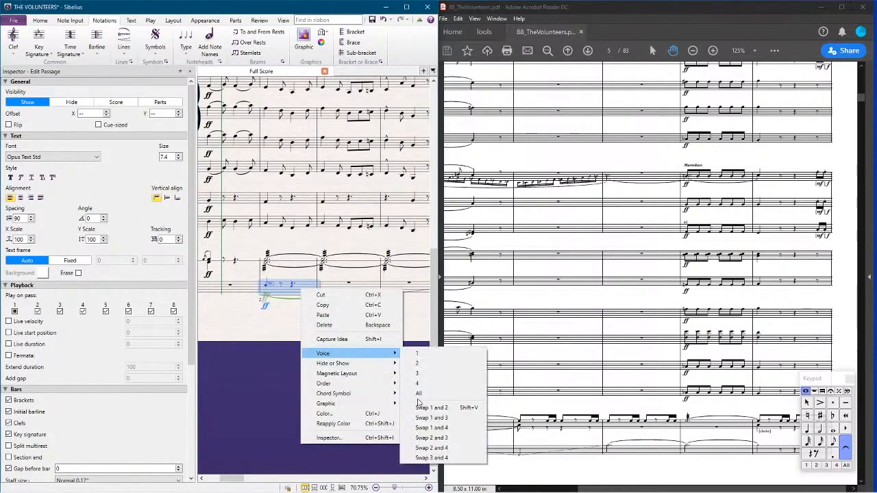
click(420, 408)
click(268, 361)
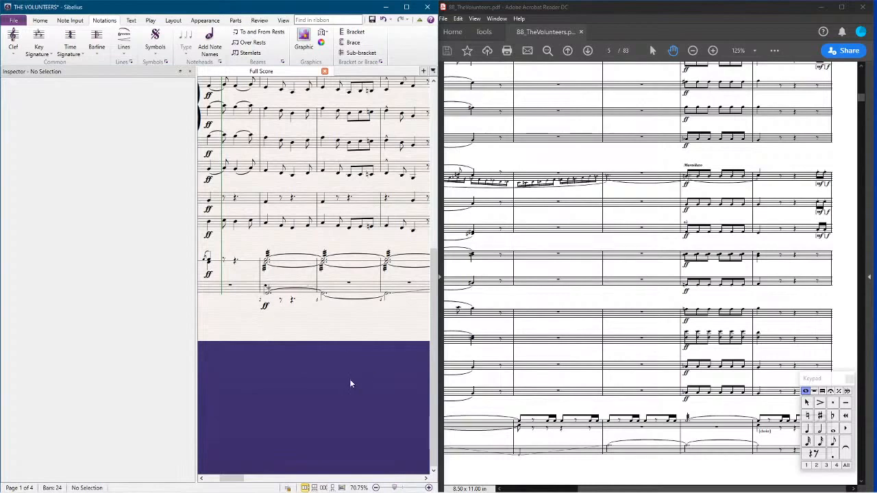
key(ctrl+z)
key(ctrl+z)
click(338, 364)
Step: Copy bar 7 of Percussion 1 into bar 8 and flip the second beamed group above the staff
scroll(338, 363, right, 2)
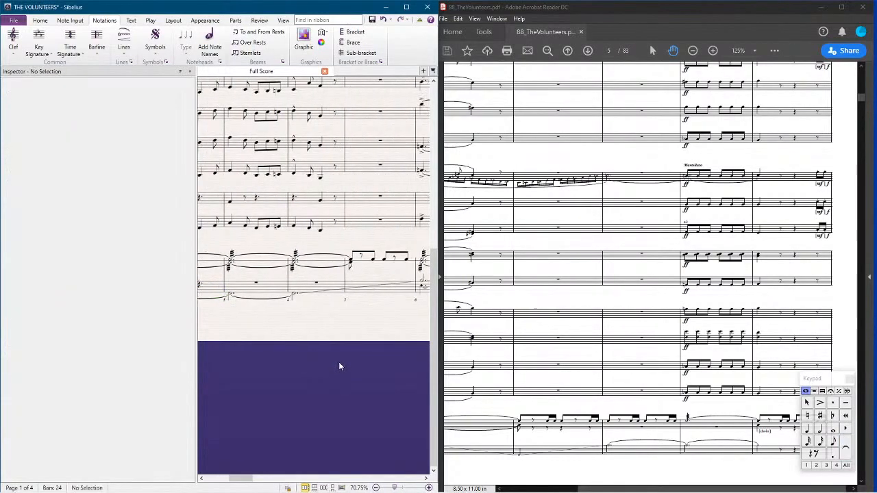
scroll(338, 367, right, 3)
scroll(330, 310, down, 3)
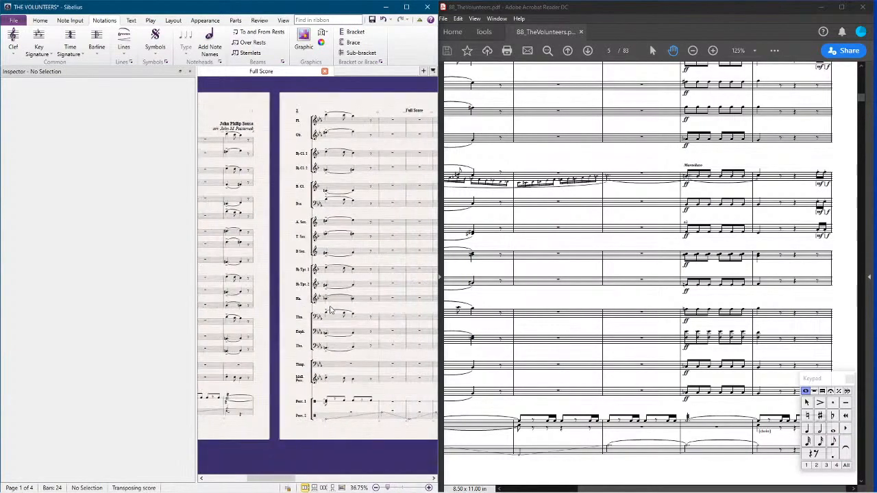
scroll(330, 309, right, 2)
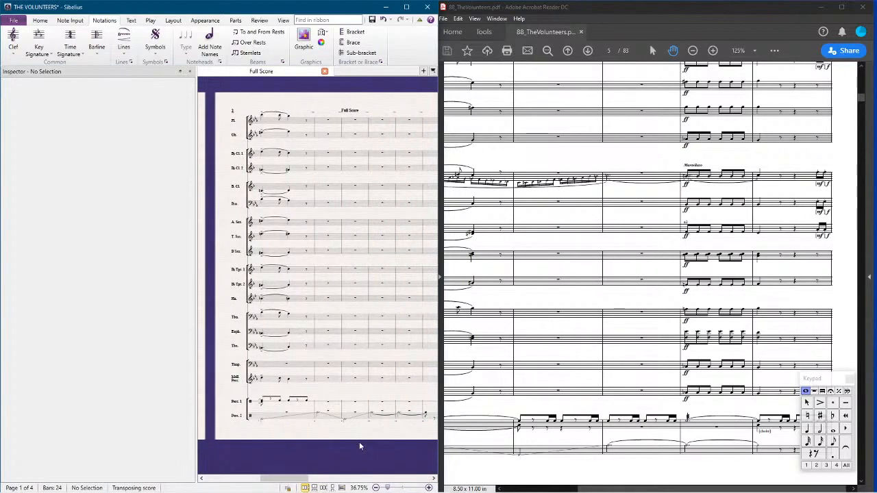
click(302, 405)
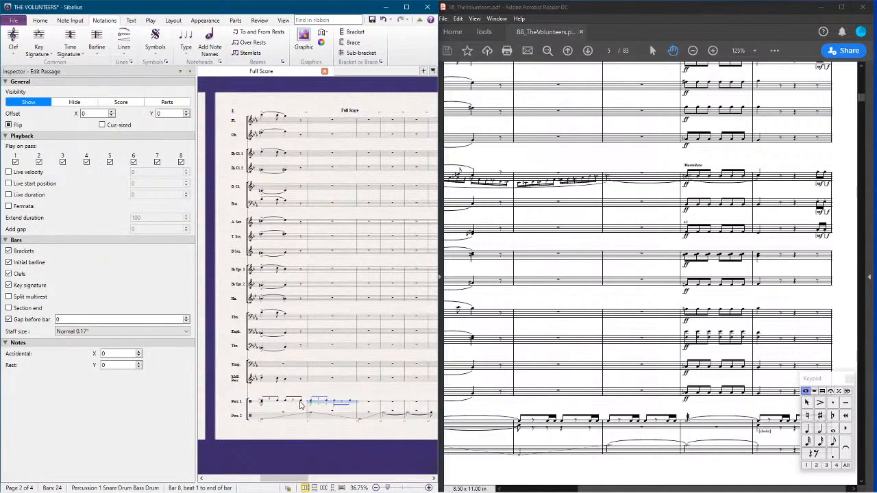
click(339, 409)
scroll(301, 401, up, 4)
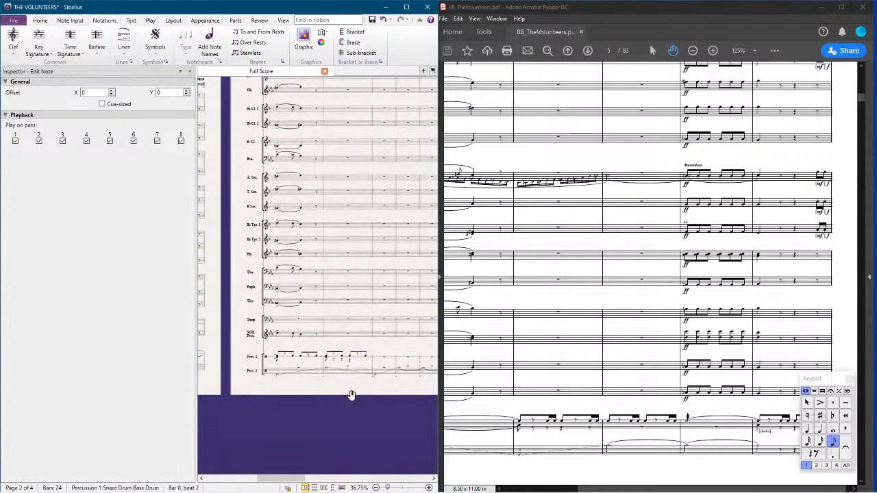
Step: Remove the voice 2 note and rests from bar 8 of Percussion 1 and flip both beamed groups above the staff
click(351, 351)
key(3)
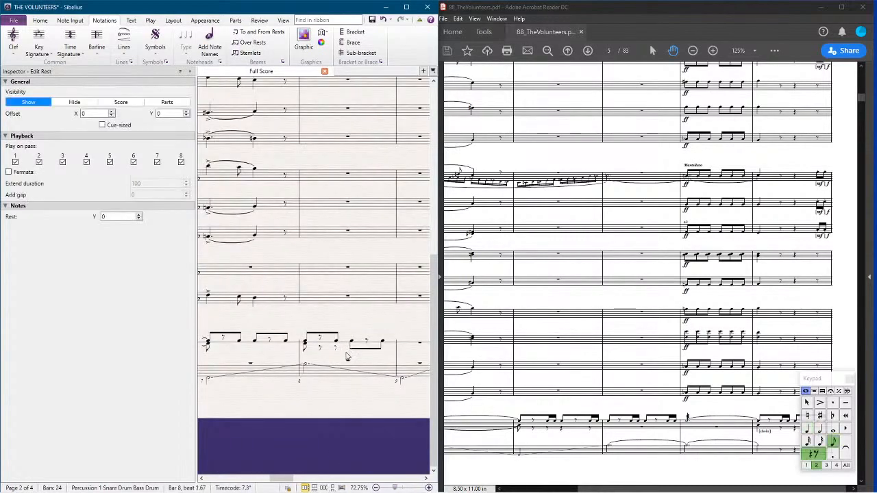
key(f)
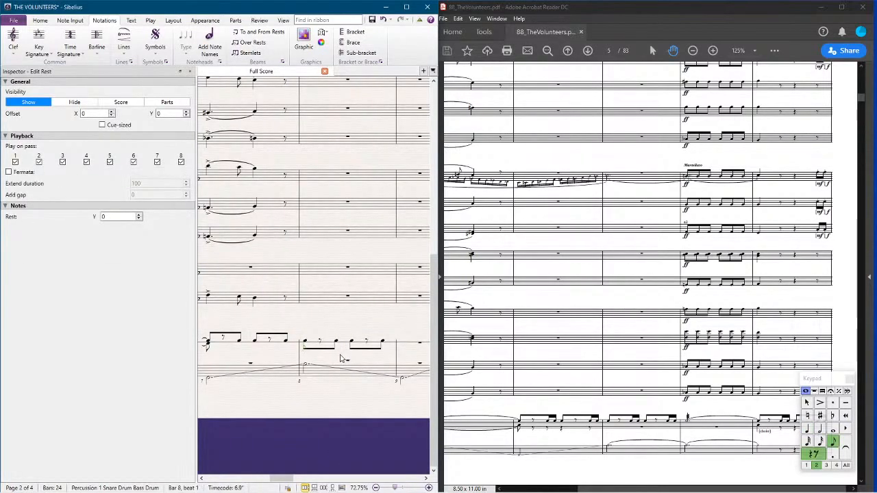
click(325, 350)
key(x)
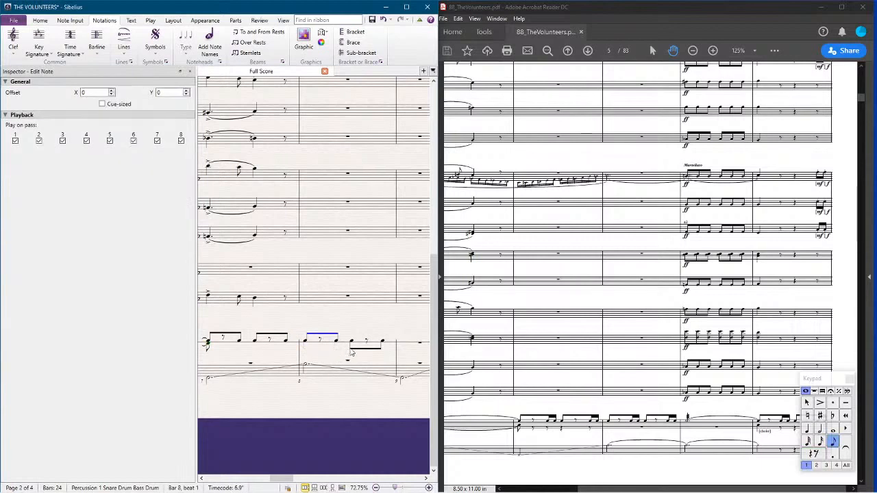
click(359, 350)
key(x)
click(327, 423)
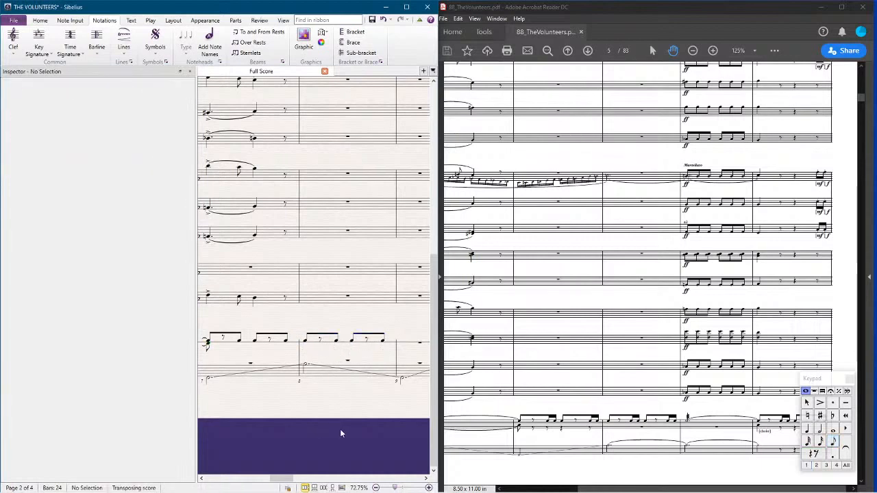
Step: Copy bar 7 of Percussion 1 into bar 9
scroll(321, 429, down, 2)
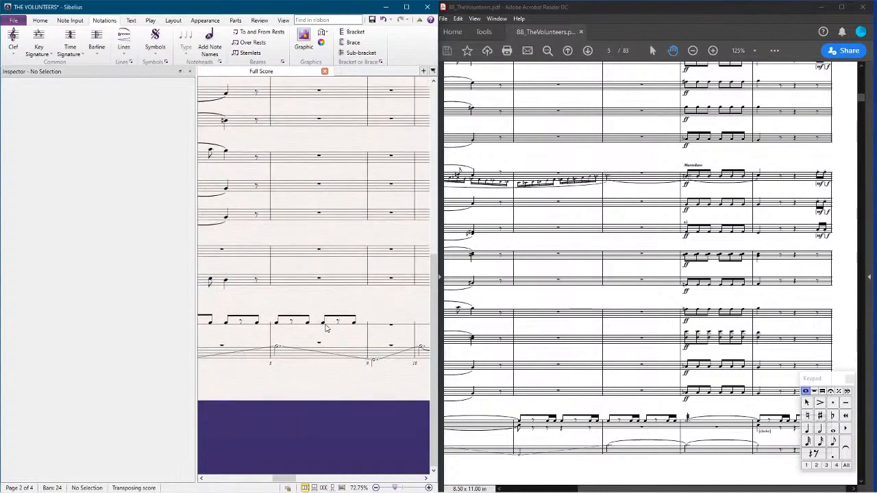
click(326, 327)
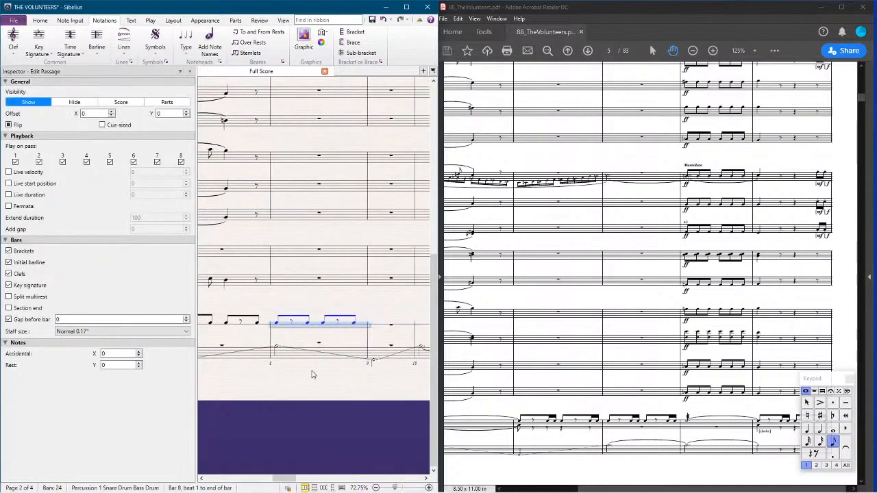
scroll(312, 374, left, 3)
click(331, 327)
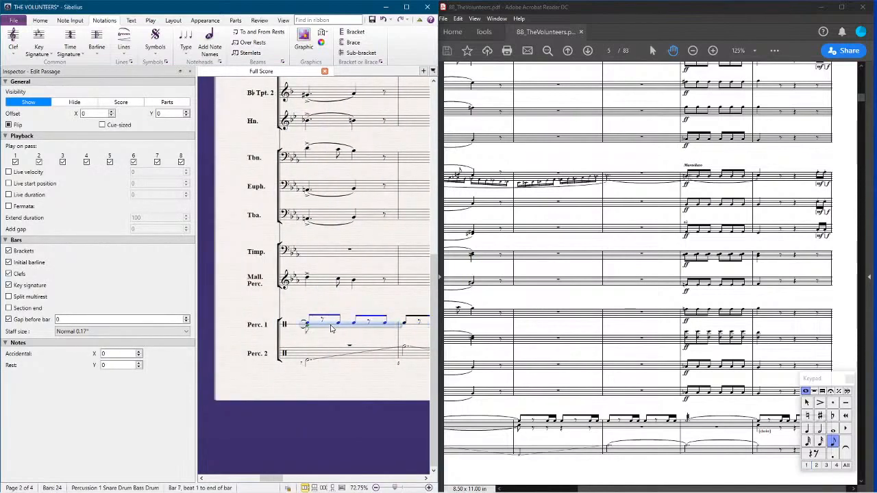
scroll(331, 332, right, 5)
alt+click(290, 328)
key(Escape)
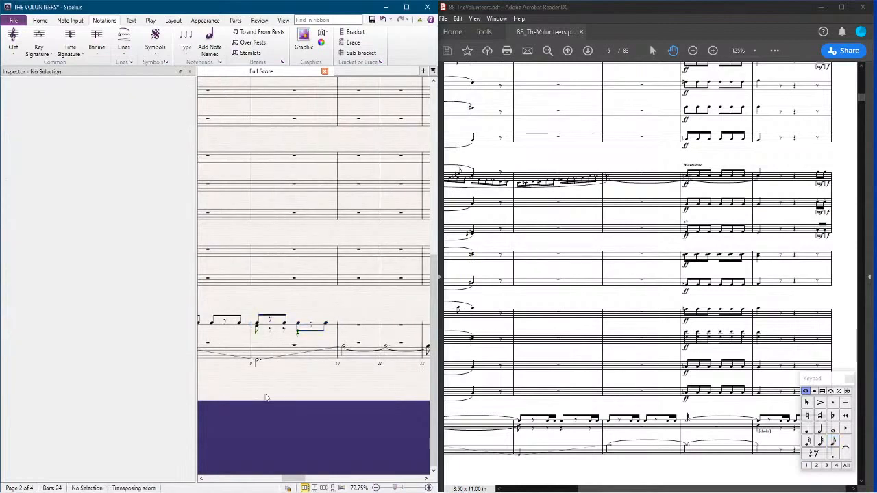
Step: Copy bar 9 of Percussion 1 back into bar 7 and flip the second beamed group of bar 7 above the staff
click(285, 329)
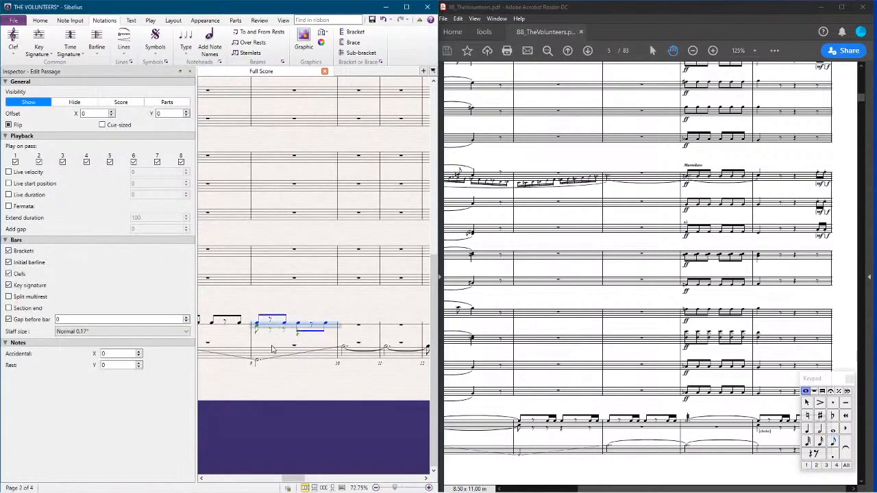
scroll(273, 350, left, 3)
click(347, 330)
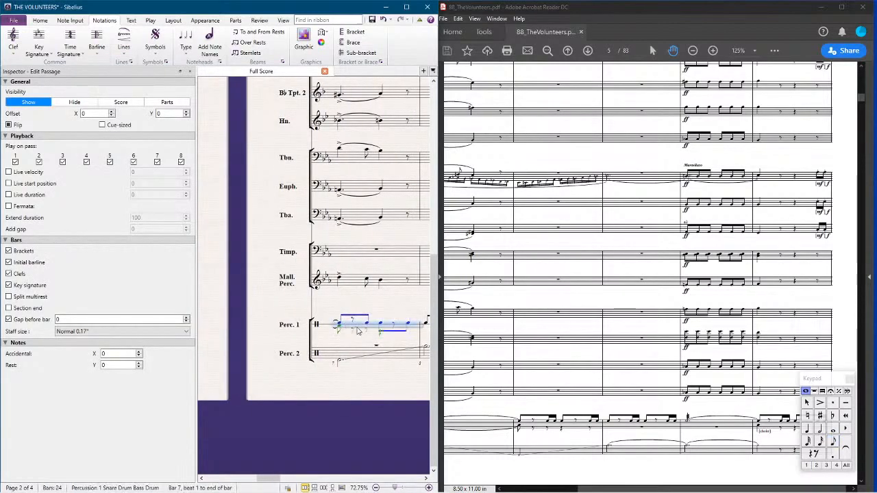
click(391, 334)
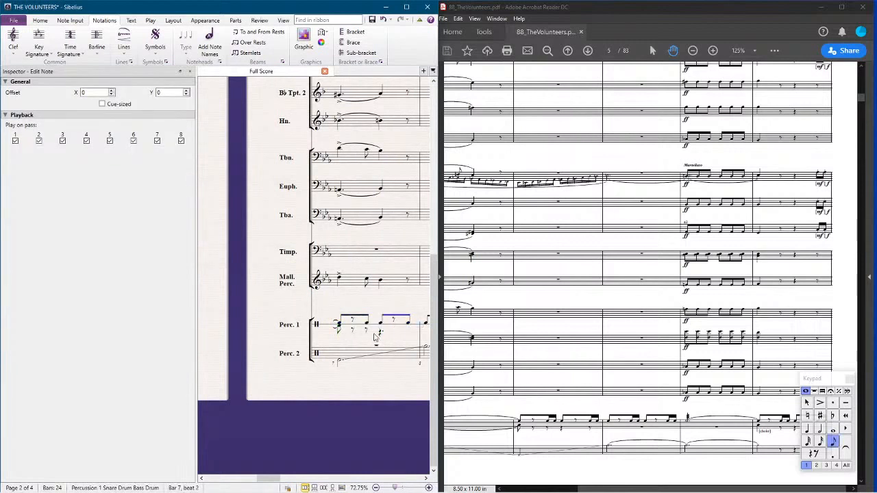
Step: Flip the second beamed group of bar 9 in Percussion 1 above the staff and save the score
scroll(376, 336, right, 3)
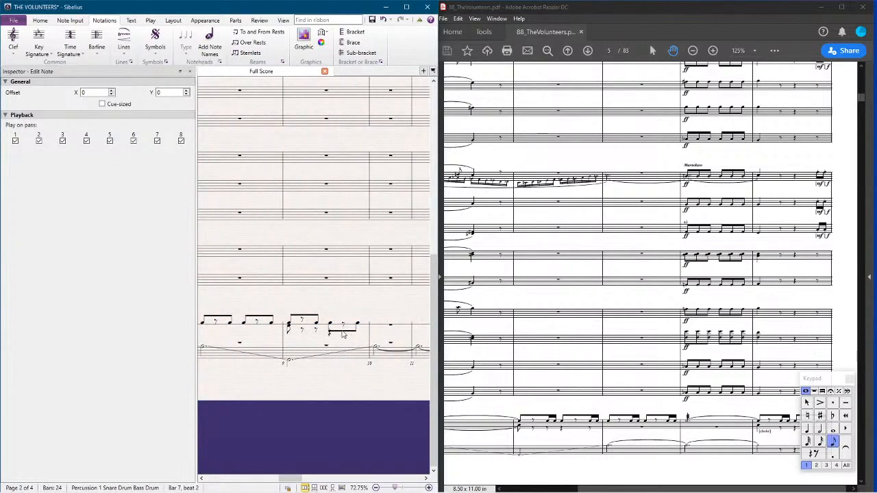
click(334, 334)
key(x)
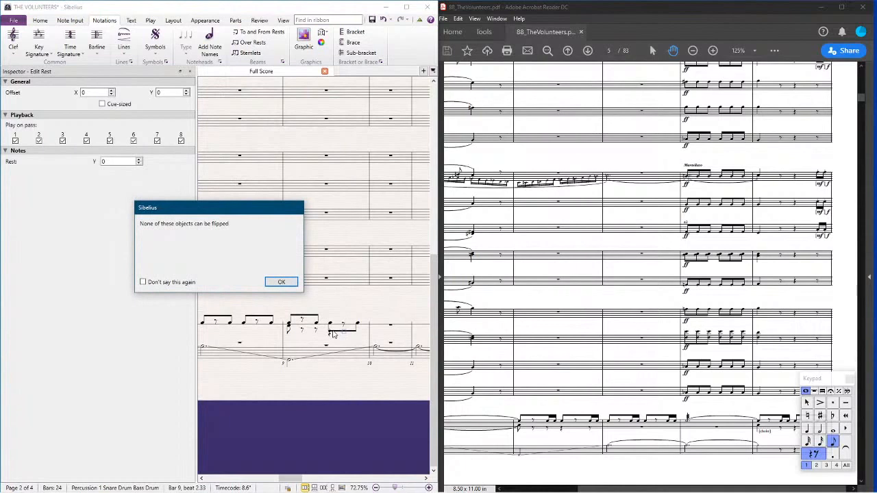
key(Return)
key(ctrl+z)
click(317, 429)
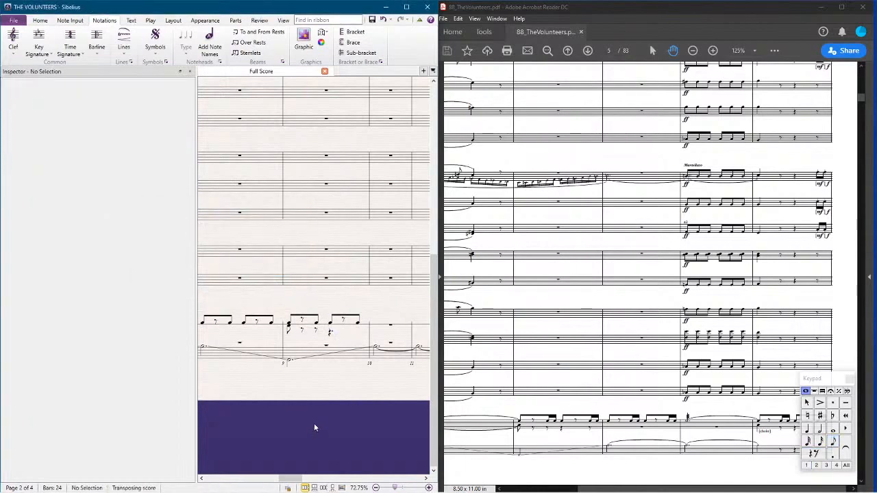
Step: Review the percussion staves from bar 9 back to the opening bars of the score
scroll(310, 420, down, 3)
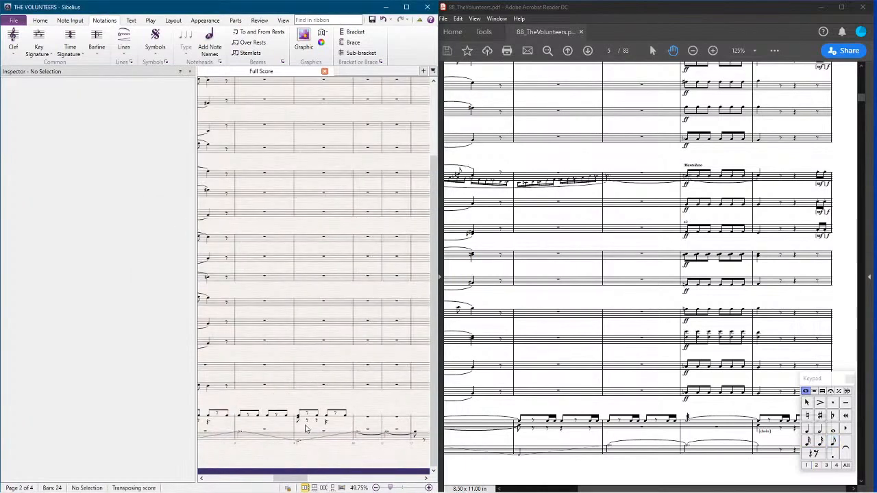
drag(292, 462, 370, 376)
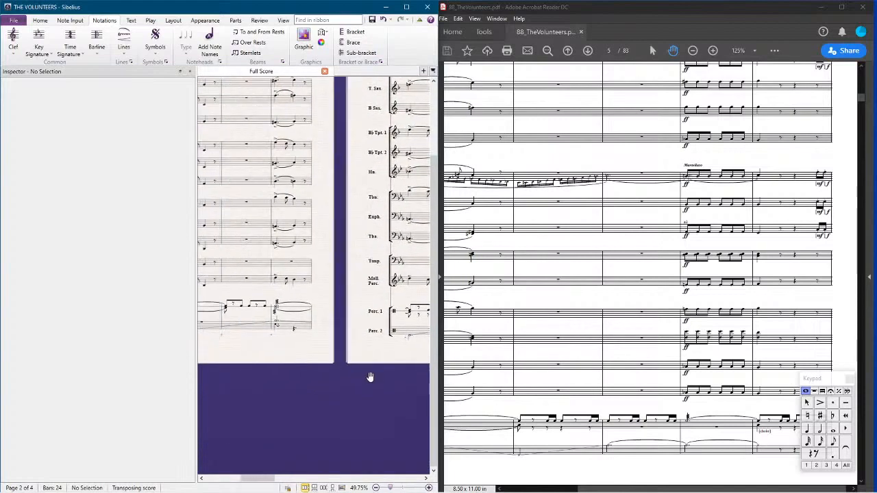
click(295, 329)
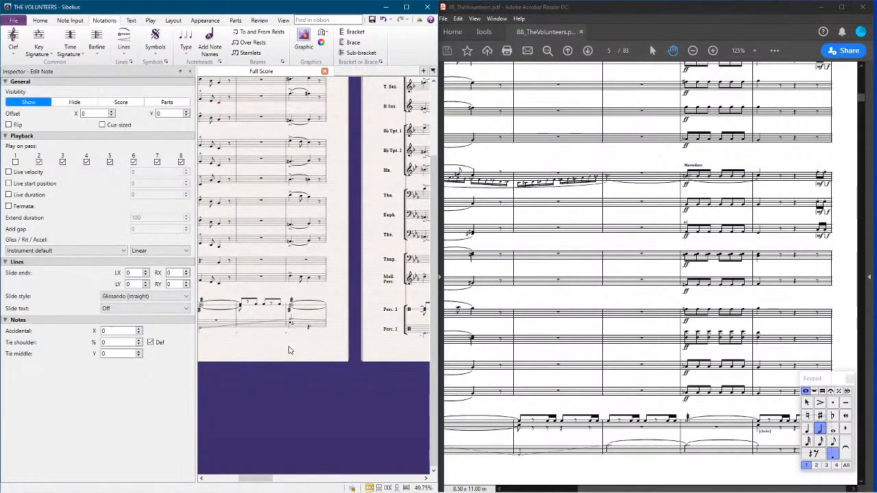
click(288, 350)
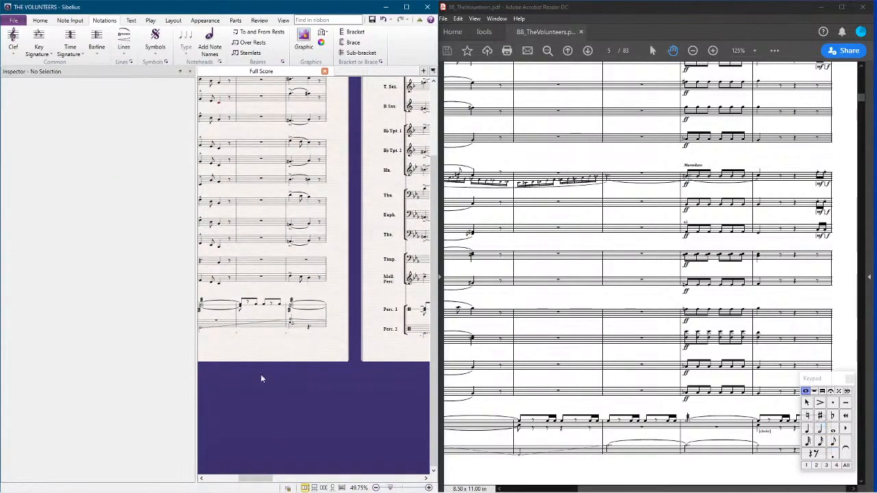
drag(260, 377, 376, 299)
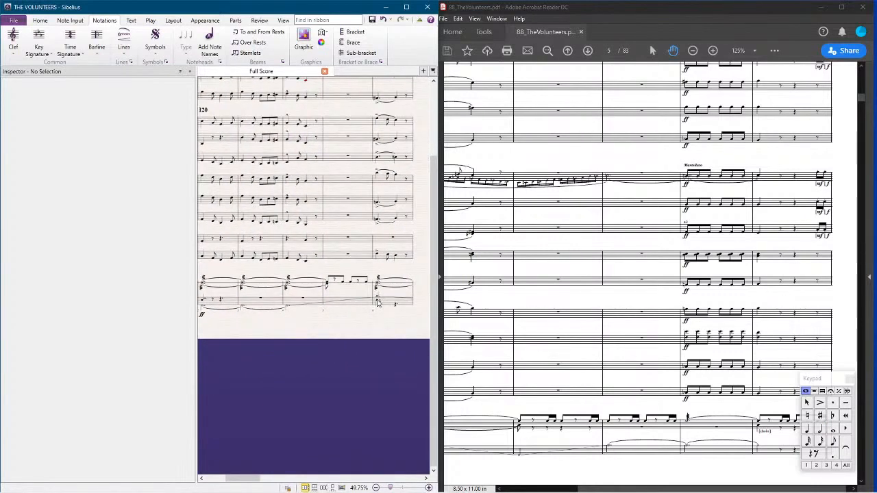
drag(274, 342, 361, 328)
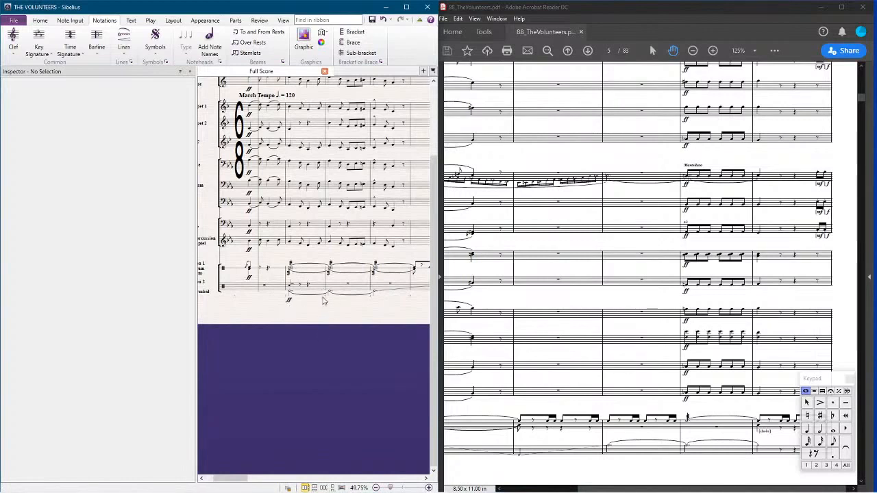
scroll(336, 311, up, 8)
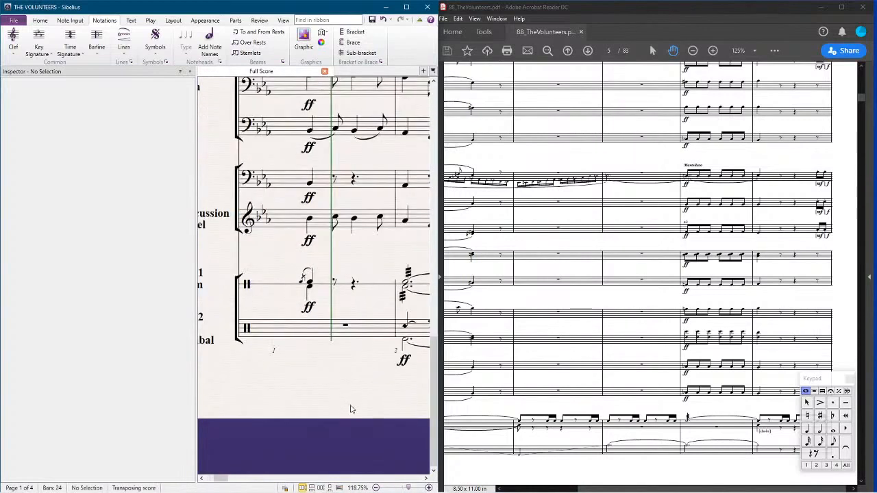
drag(350, 409, 313, 391)
Step: Try adding quarter notes in voices 3 and 4 at the start of bar 2 of Percussion 2
click(827, 471)
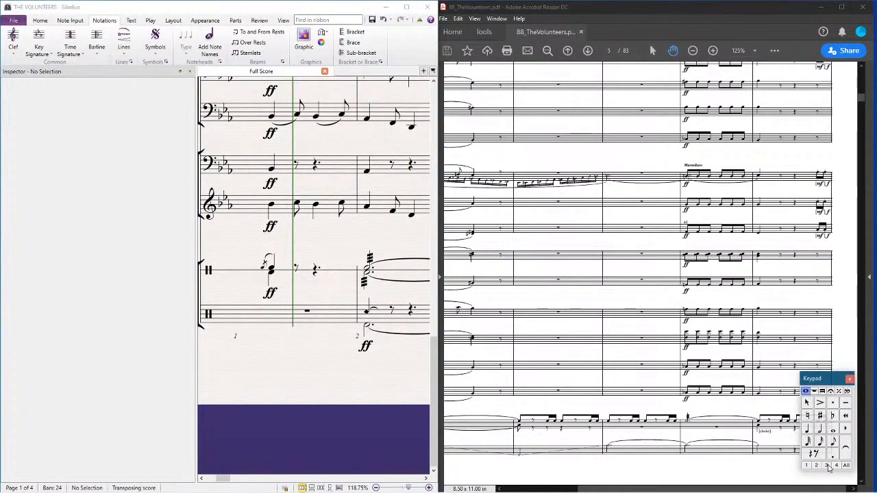
click(807, 428)
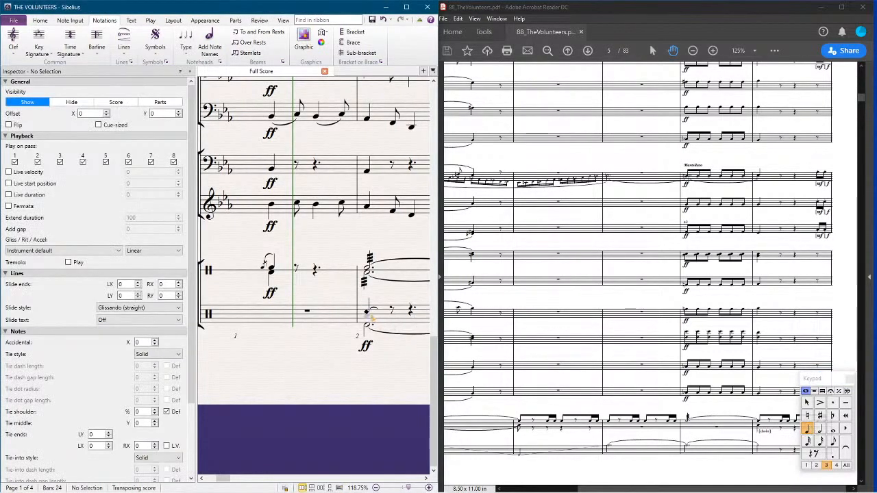
click(368, 314)
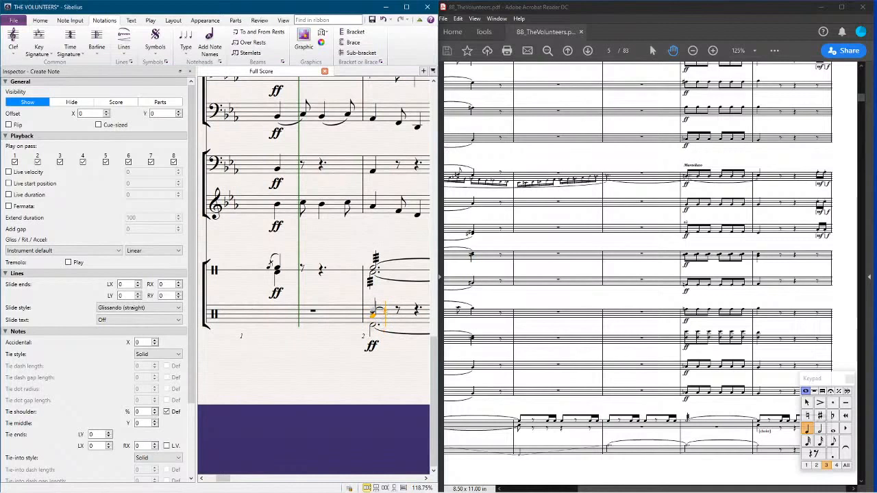
click(836, 464)
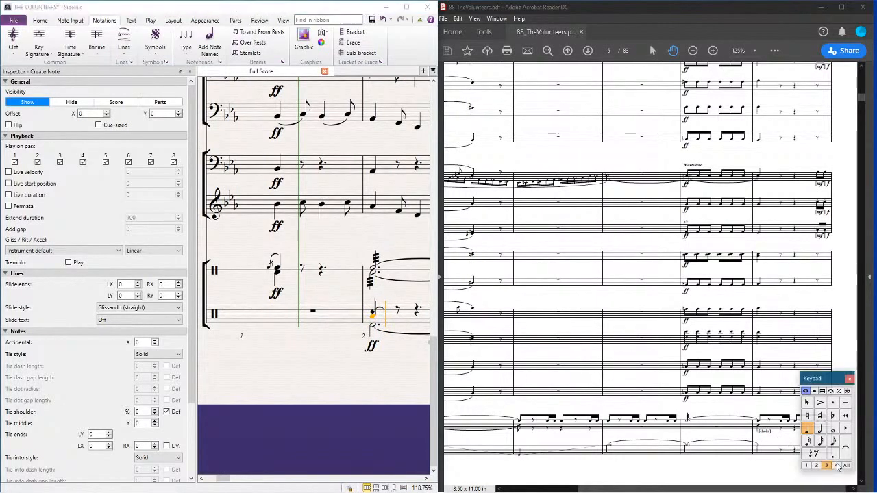
click(378, 331)
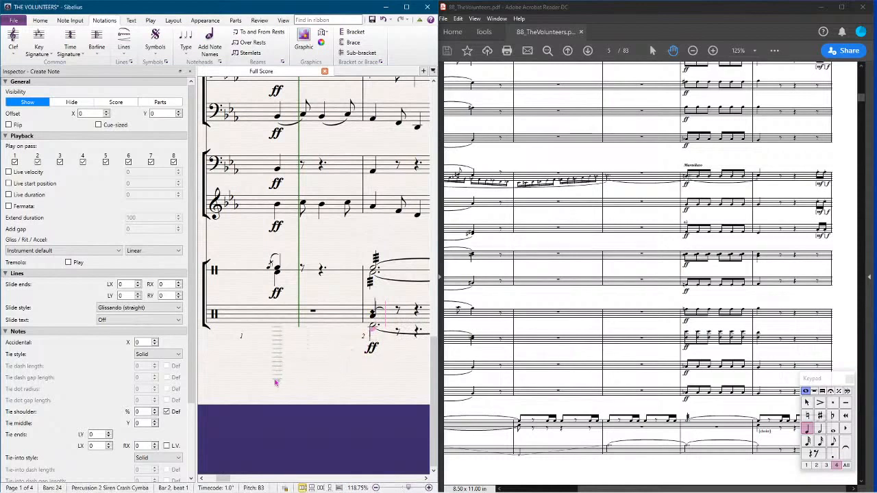
key(Escape)
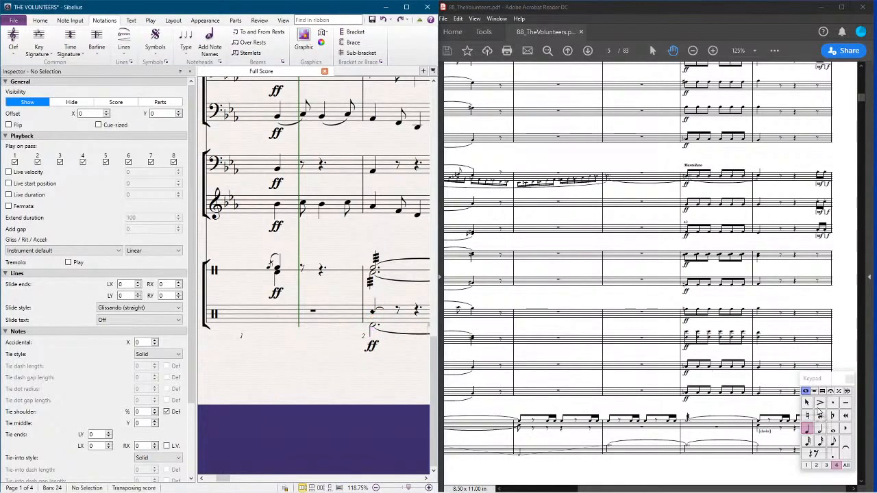
Step: Move the contents of bar 9 in Percussion 1 into bar 10
ctrl+scroll(346, 333, down, 4)
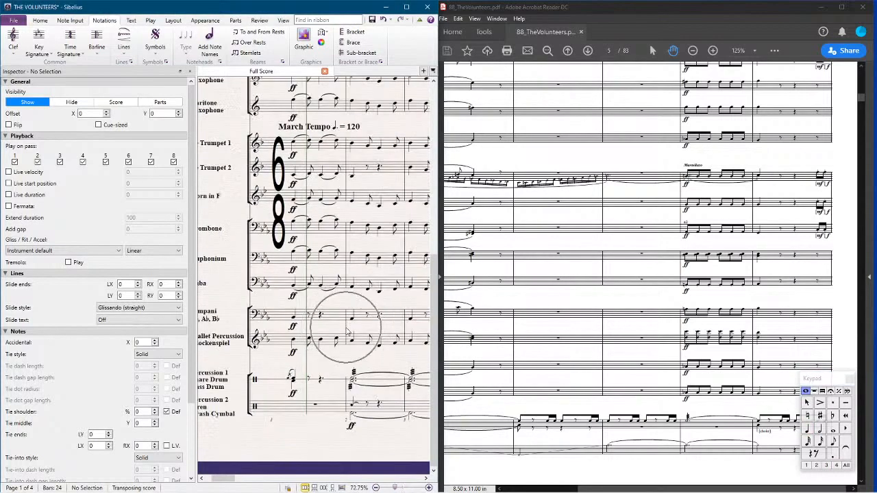
ctrl+scroll(338, 334, down, 3)
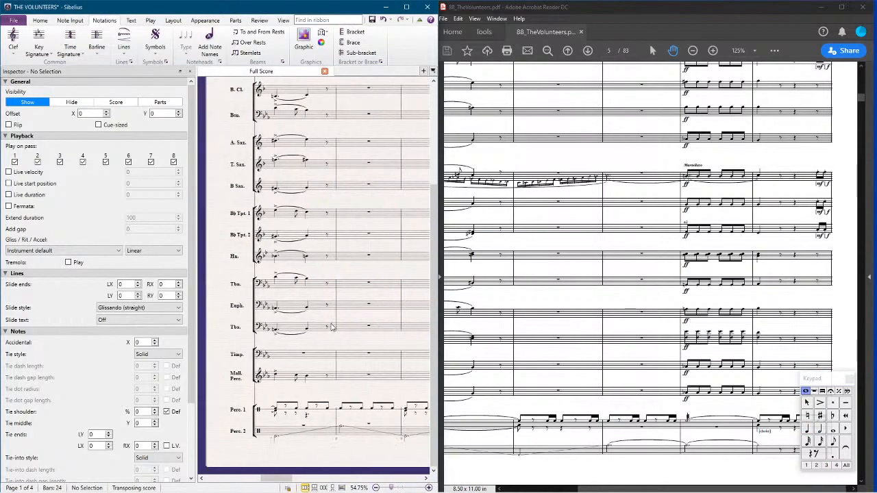
scroll(331, 323, right, 3)
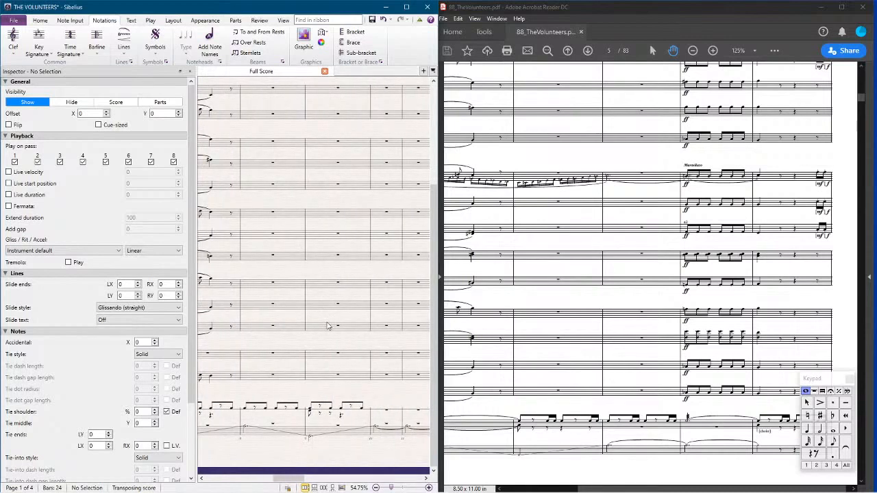
click(348, 414)
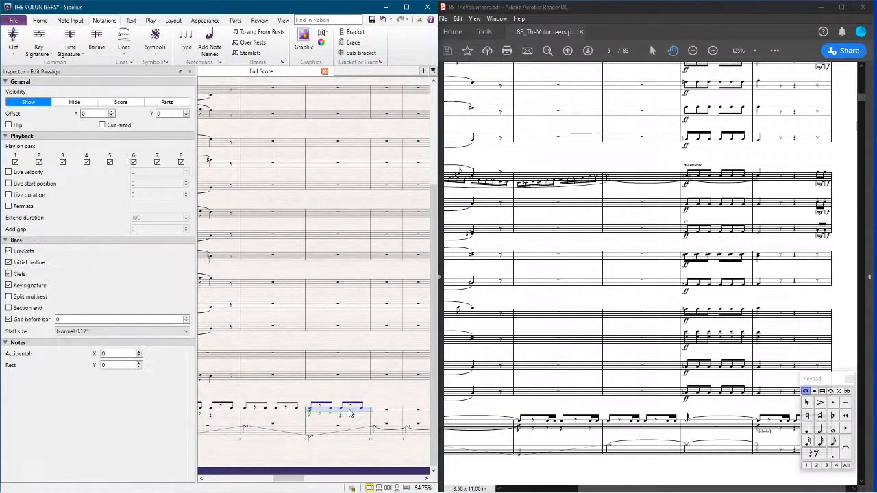
click(363, 412)
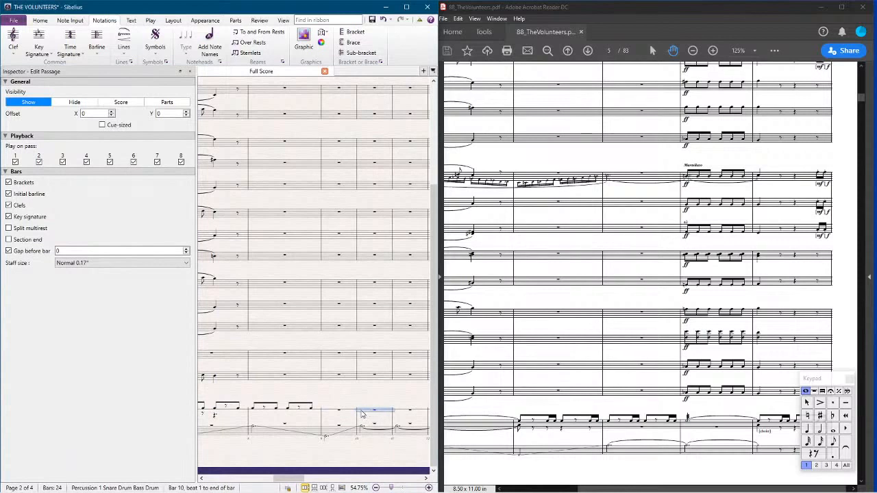
key(ctrl+v)
Step: Add the text "choke" to the first note of bar 10 in Percussion 1 and place it below the staff
click(343, 414)
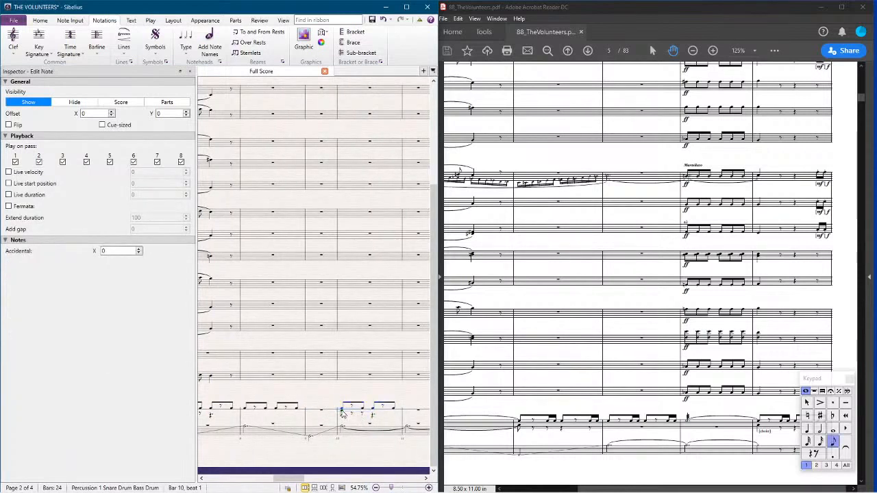
key(ctrl+t)
text(cho)
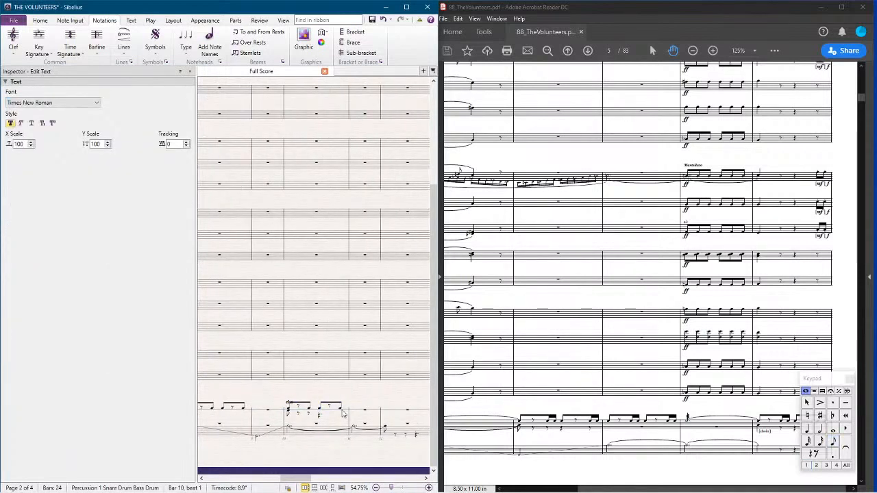
text(ke)
key(Escape)
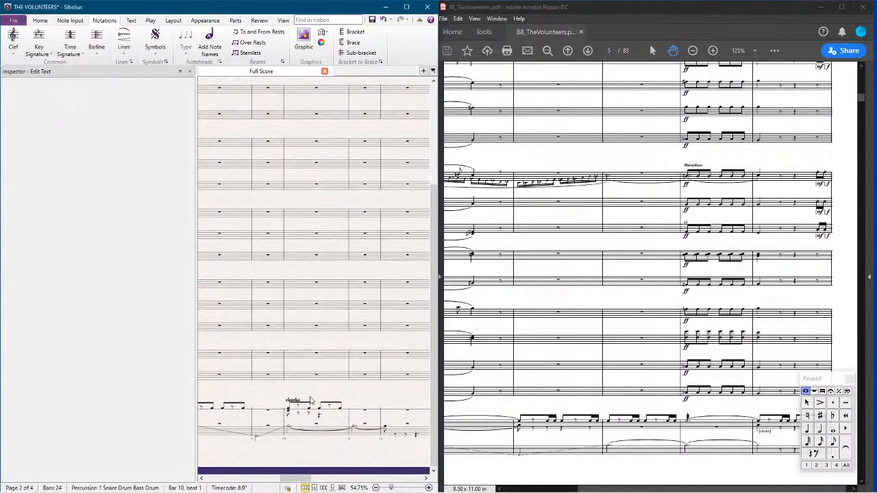
click(293, 404)
double_click(293, 406)
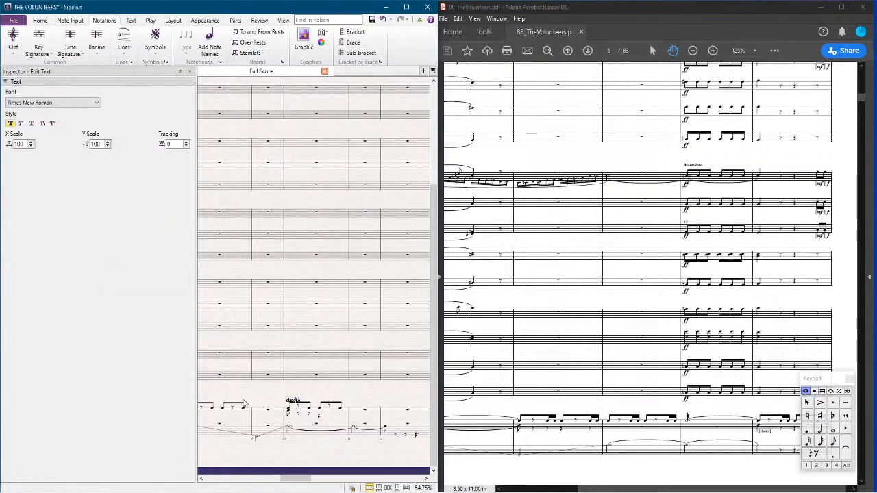
click(312, 395)
drag(296, 404, 296, 420)
Step: Copy the tied roll in bar 4 of Percussion 1 into the empty bar 9
scroll(231, 396, left, 5)
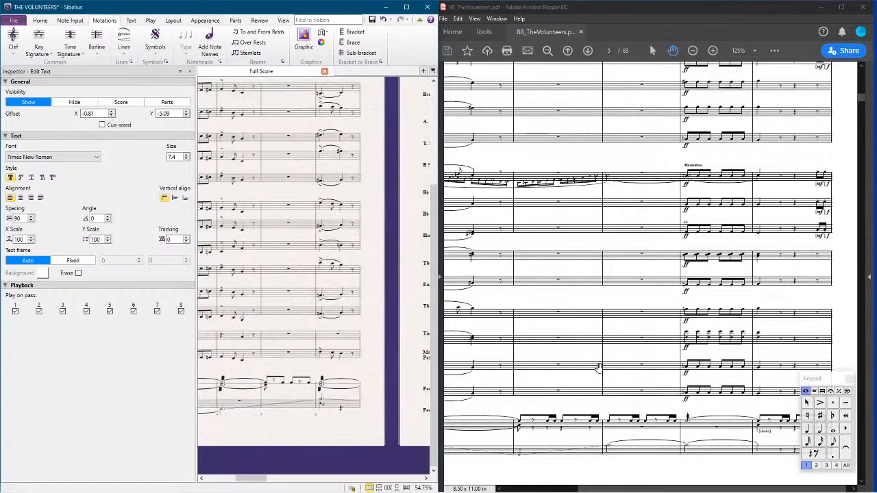
click(271, 387)
scroll(342, 391, right, 10)
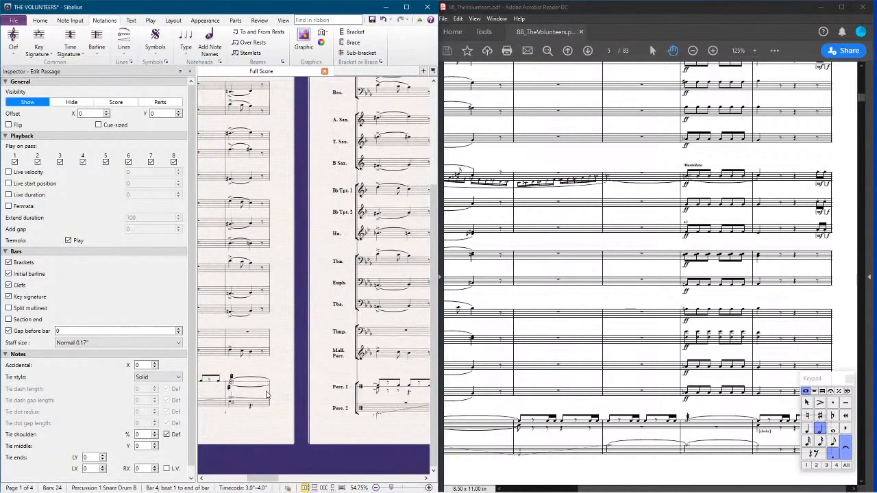
click(412, 389)
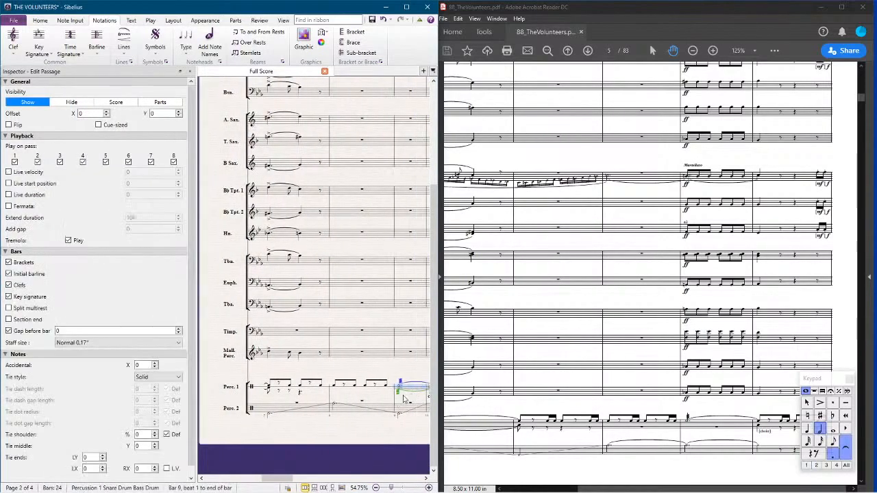
Step: Remove the voice 2 note and its rest from bar 9 of Percussion 1 and flip the remaining roll's tie upward
click(400, 392)
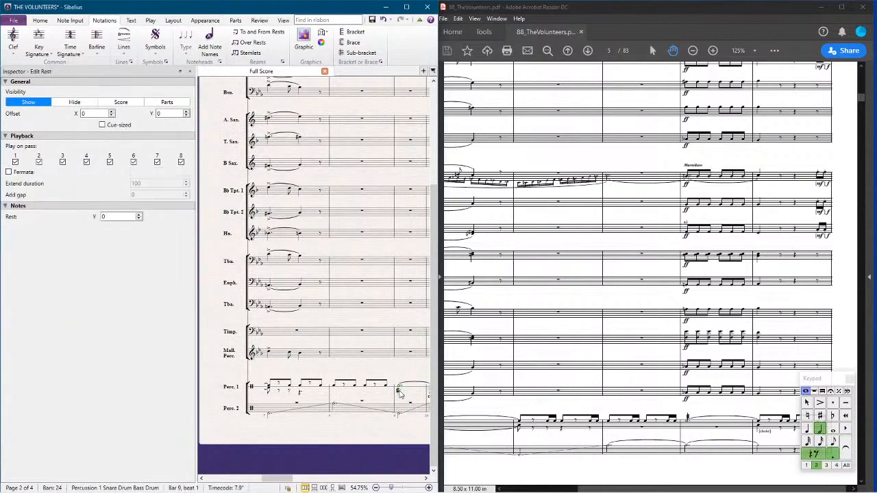
click(411, 389)
click(410, 396)
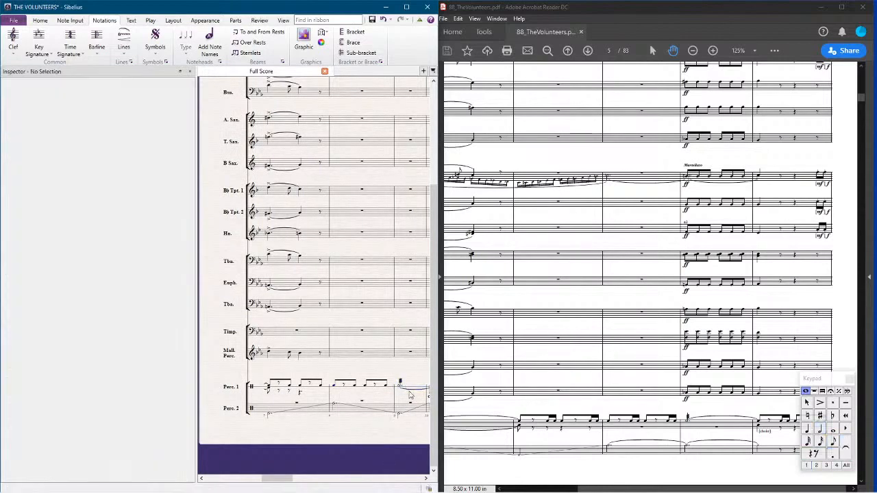
click(413, 394)
click(417, 370)
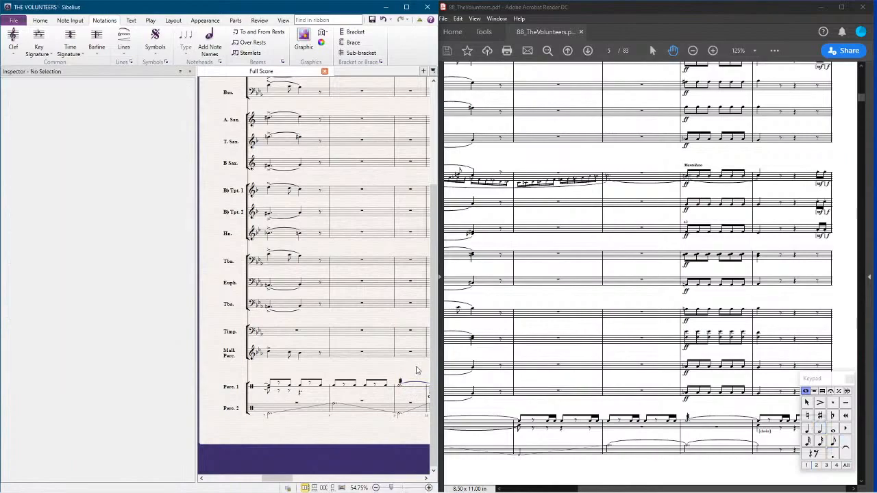
Step: Compare pages 4 and 5 of the PDF with the upper staves of the score from bar 7 onward
scroll(737, 253, up, 3)
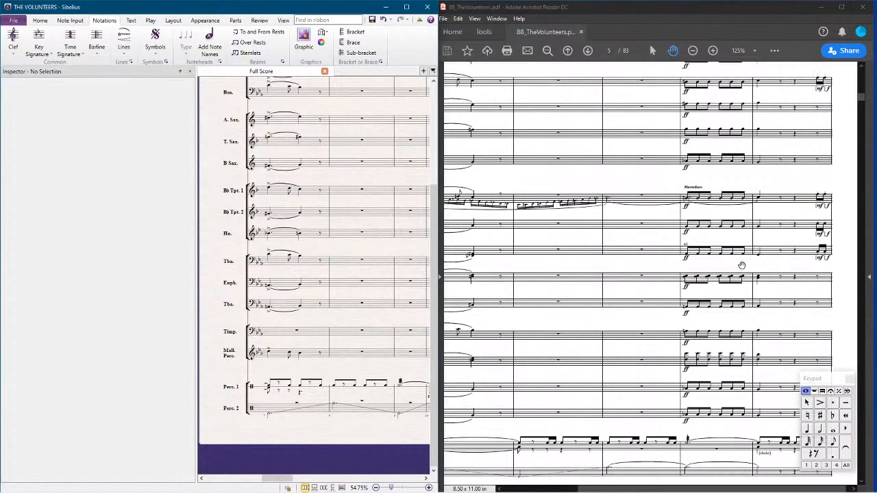
scroll(737, 248, up, 5)
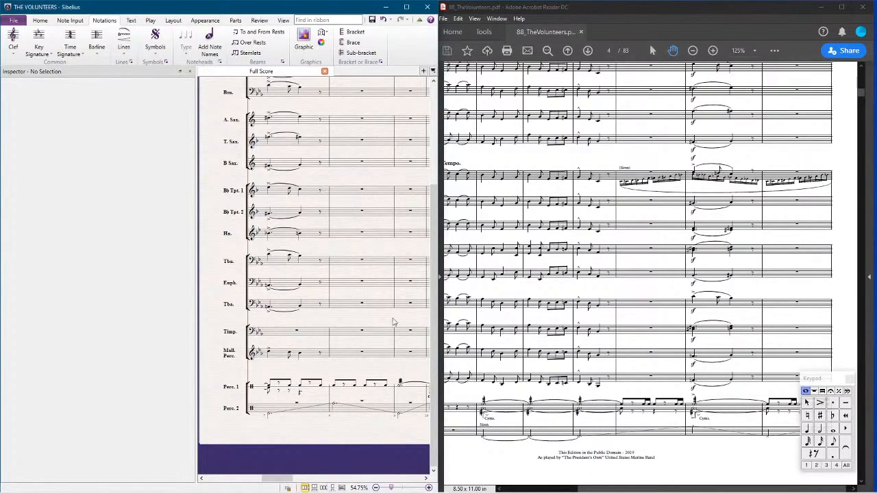
scroll(394, 322, down, 5)
scroll(335, 141, right, 2)
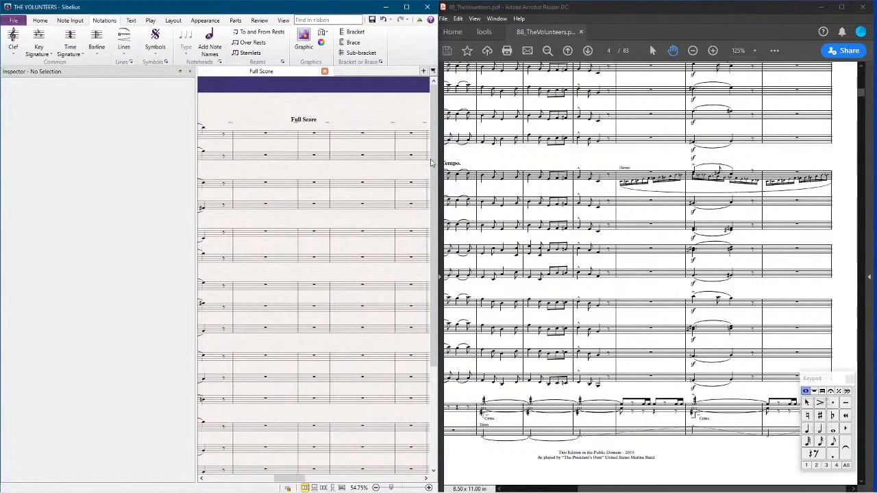
scroll(622, 231, down, 8)
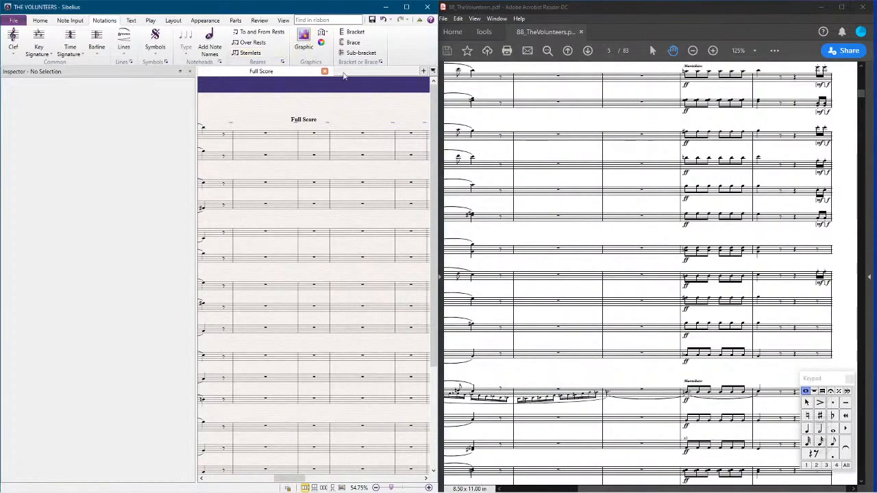
Step: Enter six B-natural eighth notes in bar 10 of the Flute and a B-flat quarter note on beat 1 of bar 11
scroll(250, 113, up, 3)
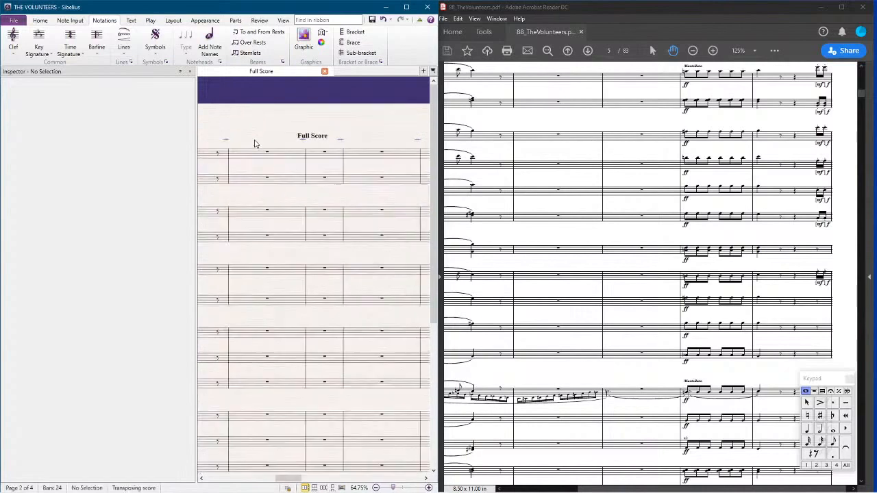
scroll(311, 118, right, 2)
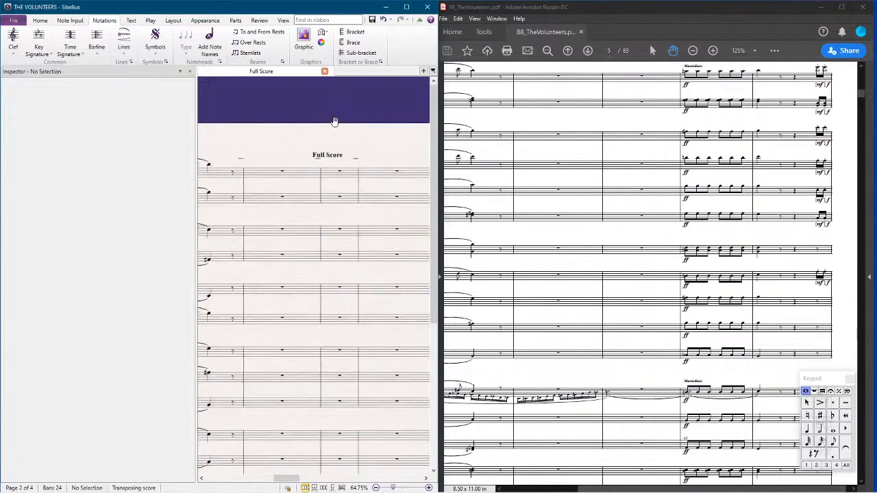
click(319, 155)
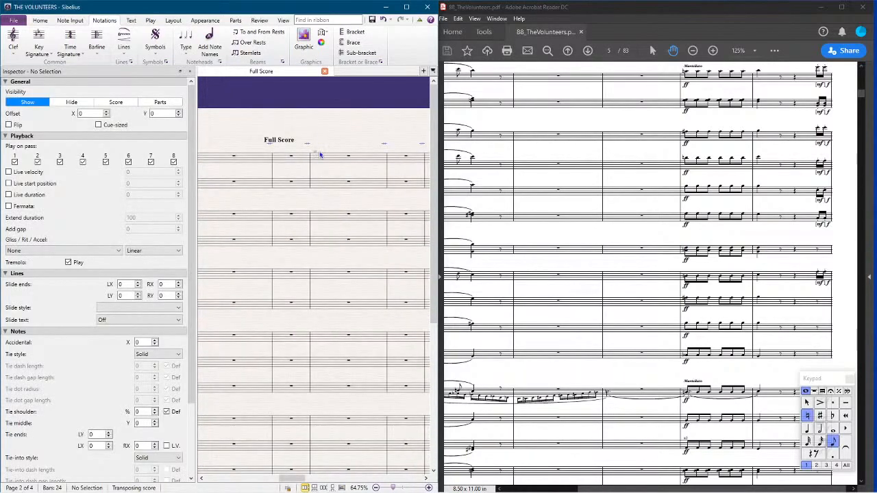
key(n)
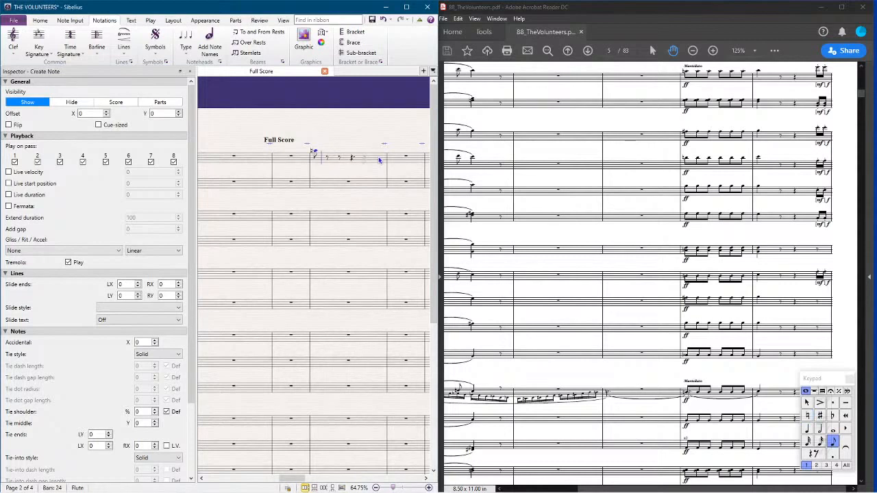
key(b)
key(b)
key(b)
key(b)
key(b)
key(b)
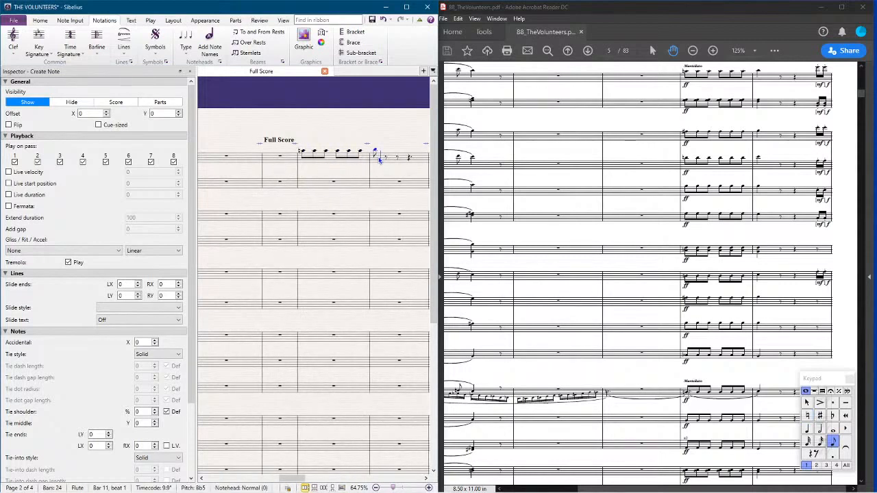
key(Escape)
key(4)
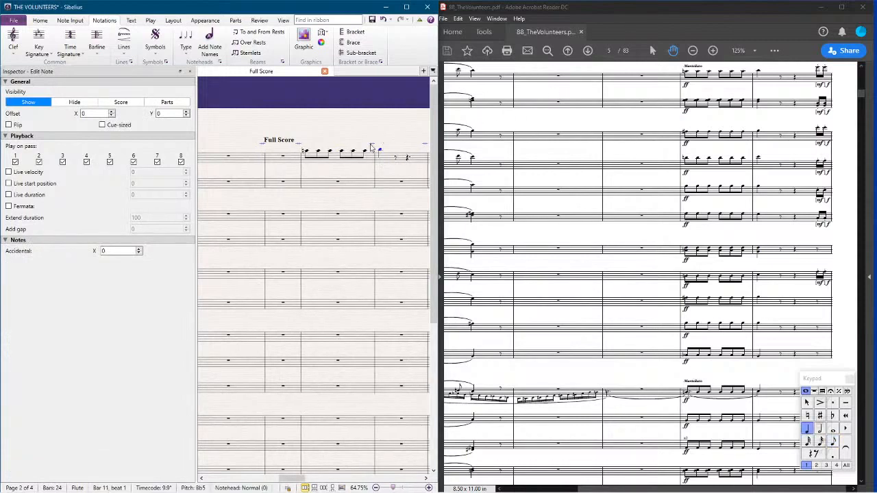
Step: Add an ff dynamic below the first note of bar 10 in the Flute
click(337, 162)
key(ctrl+f)
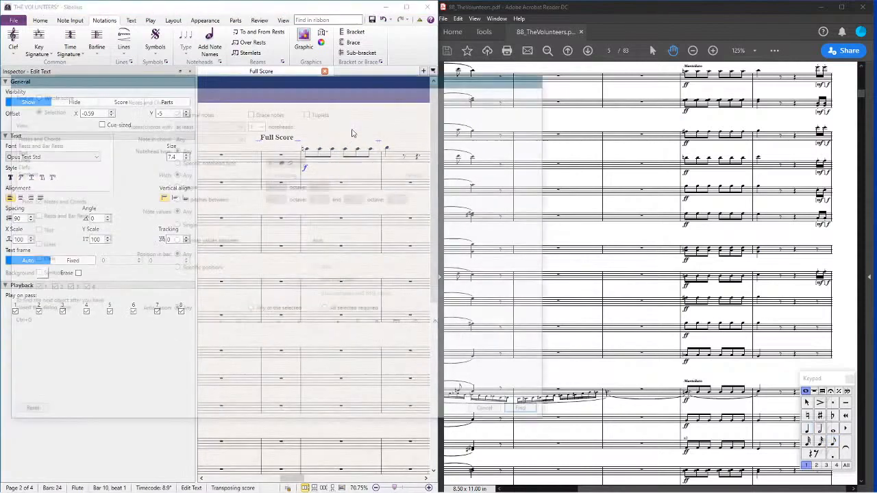
click(527, 413)
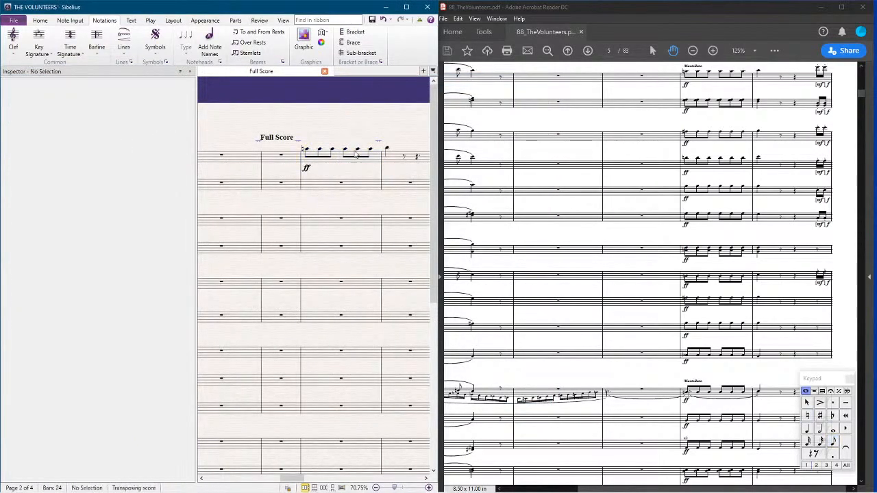
Step: Copy bars 10 and 11 of the Flute into the Oboe and lower the copied notes, with E-flat 5 in bar 11
click(342, 162)
shift+click(400, 159)
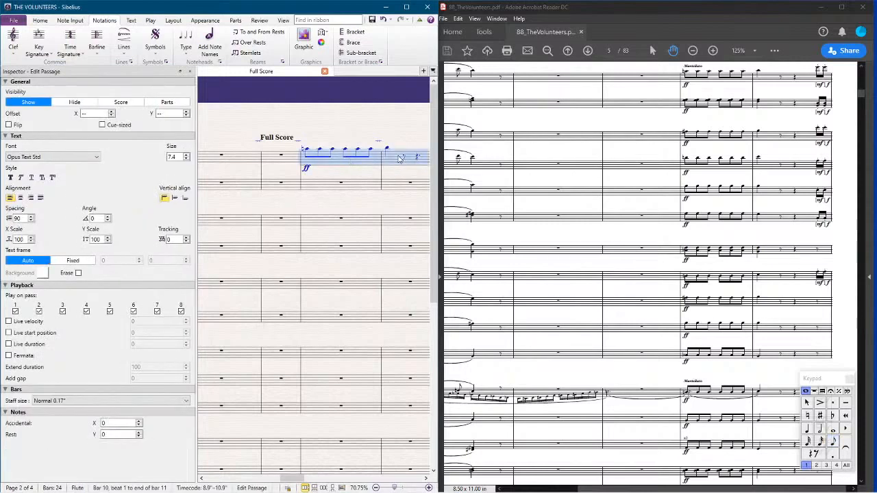
click(347, 185)
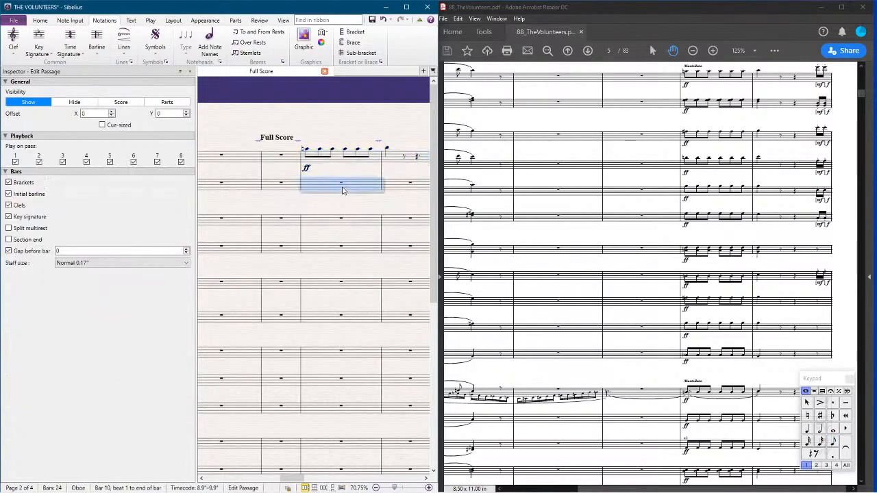
key(ctrl+v)
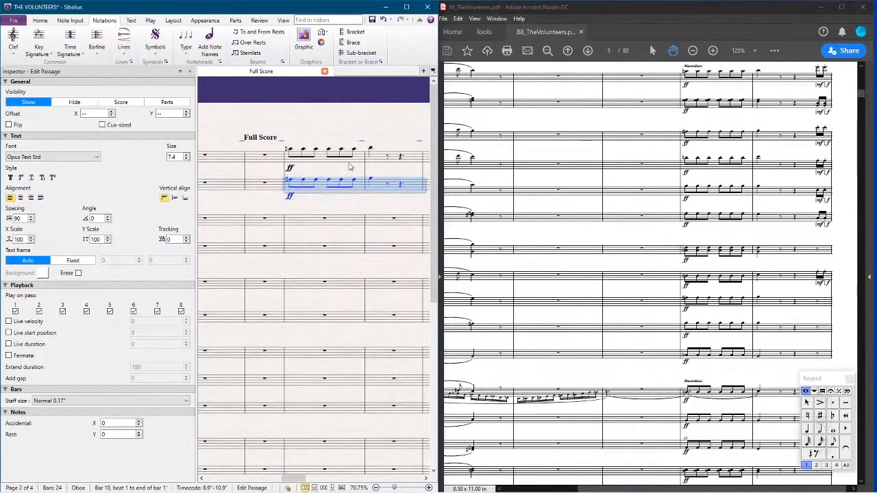
click(385, 182)
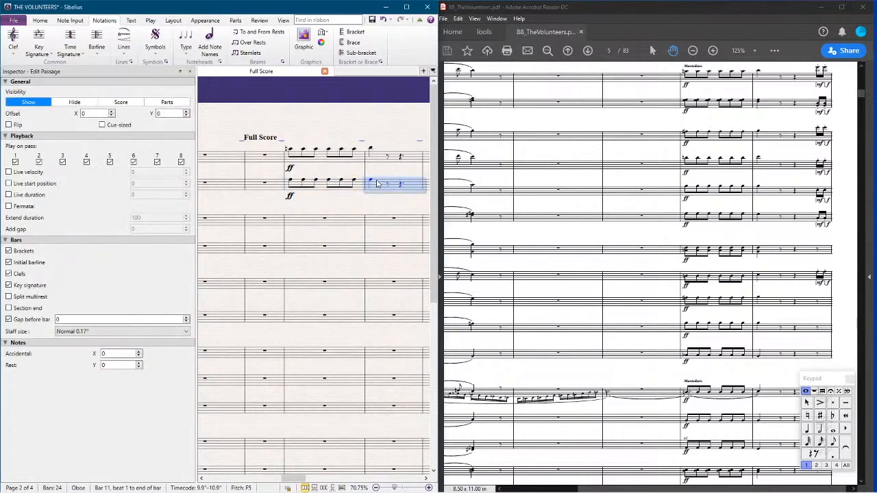
click(324, 185)
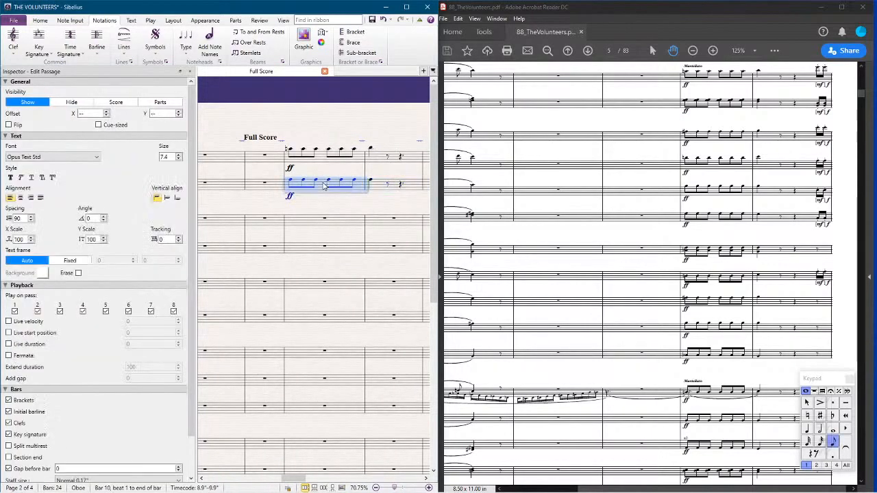
click(394, 189)
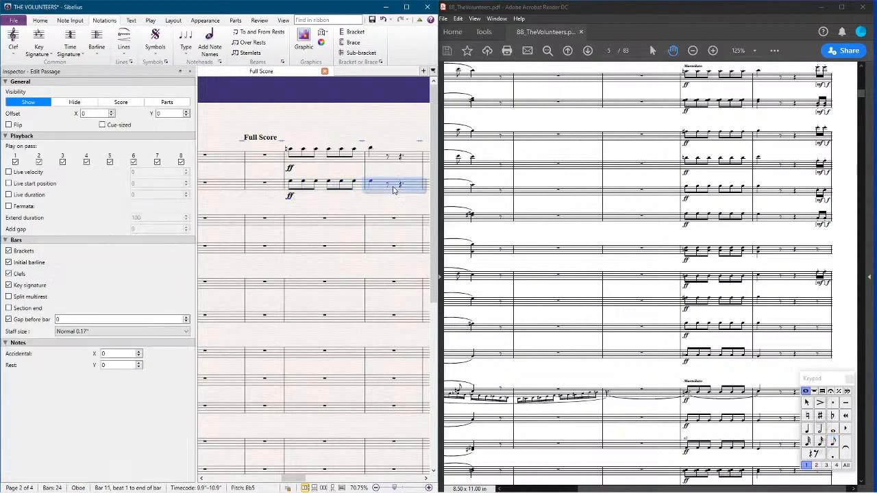
Step: Copy bars 10 and 11 of the Oboe into Bb Clarinet 1 and lower the copied notes, with F4 in bar 11
shift+click(322, 186)
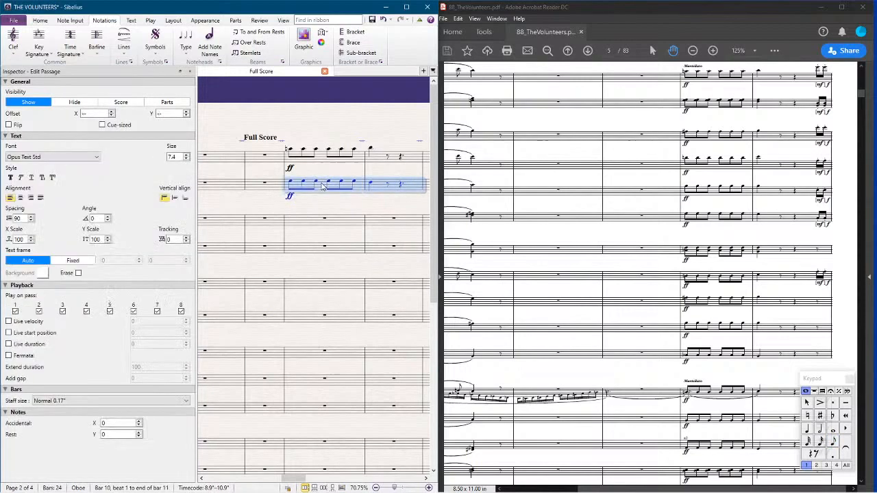
click(304, 224)
key(ctrl+v)
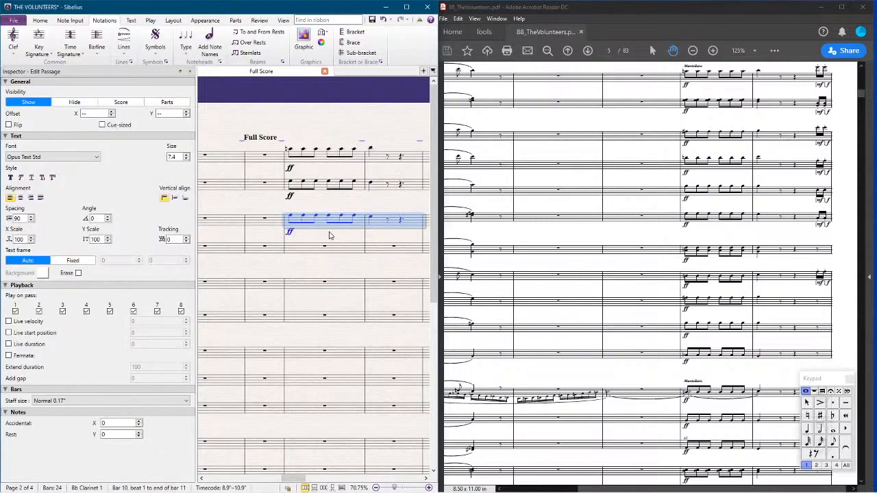
key(Down)
key(Down)
key(Down)
key(Down)
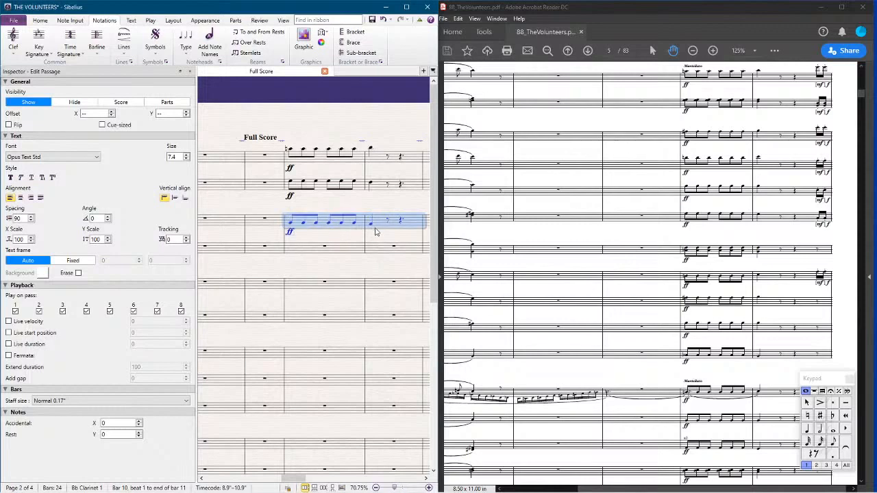
Step: Move the ff passage in bars 10 and 11 from Bb Clarinet 1 to the clarinet staff directly below
key(Delete)
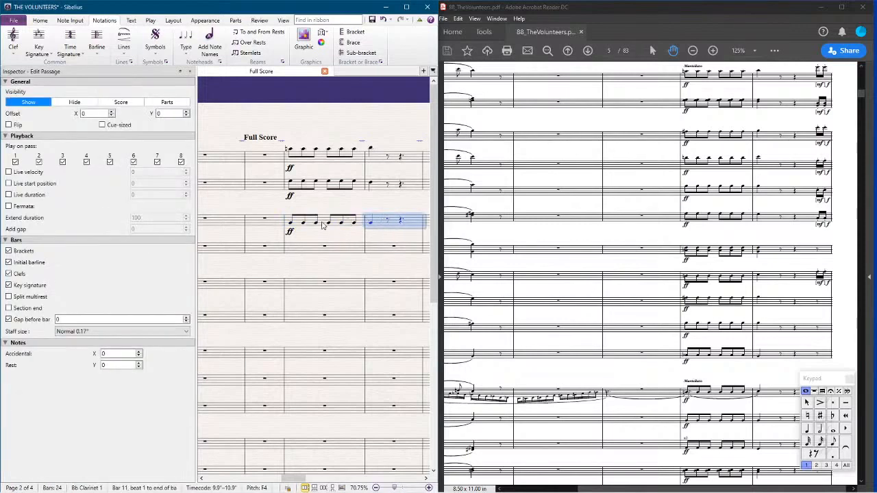
click(304, 248)
key(ctrl+v)
Step: Paste the ff passage into the emptied bars 10 and 11 of Bb Clarinet 1 and raise the bar 11 note to B4
click(299, 223)
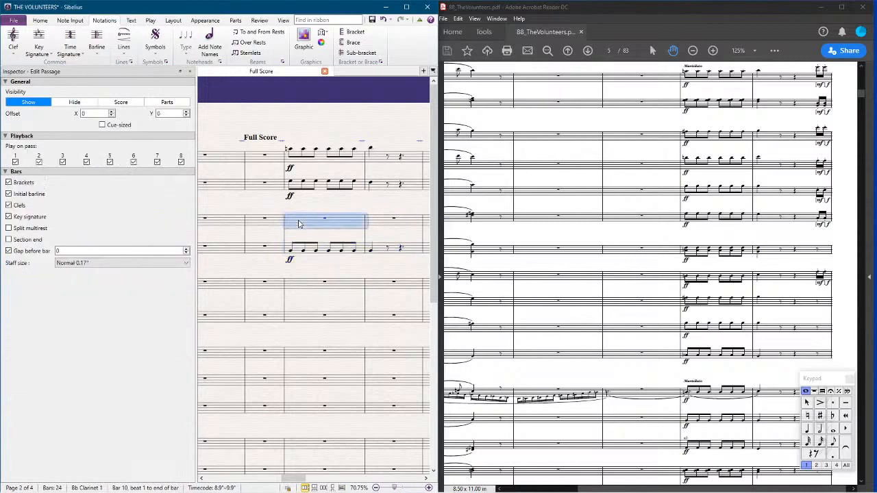
key(ctrl+v)
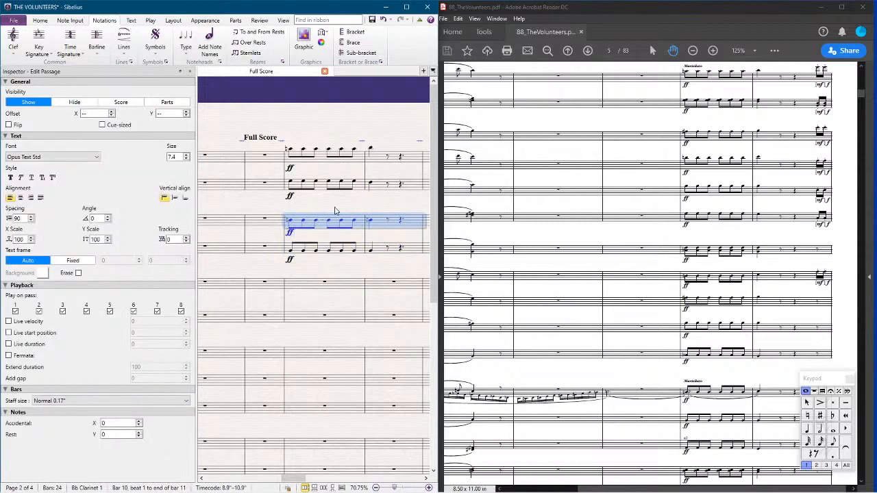
click(377, 221)
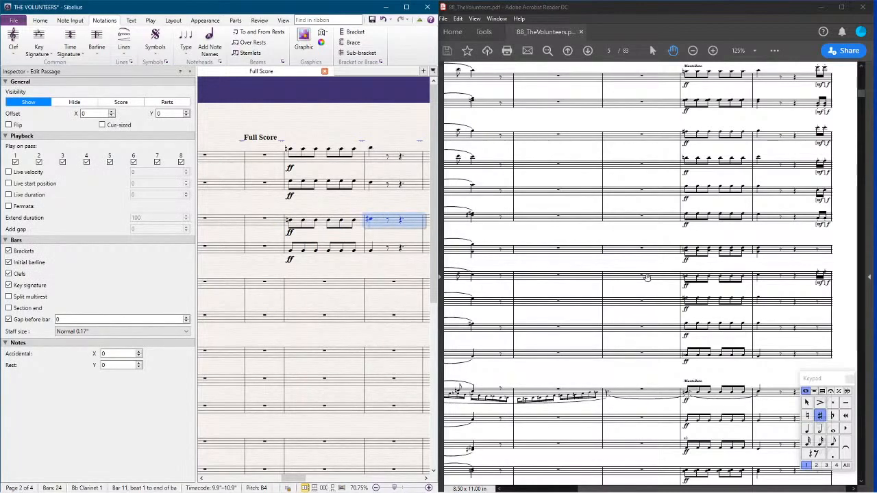
shift+click(321, 227)
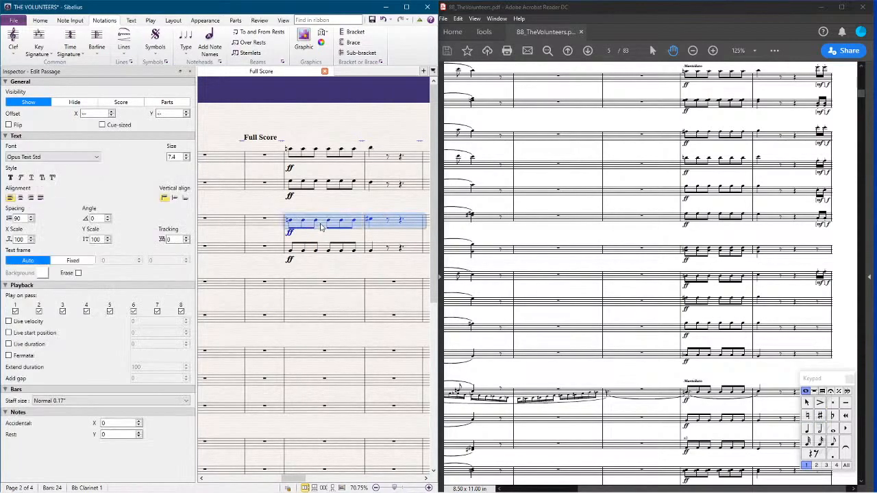
scroll(646, 333, down, 5)
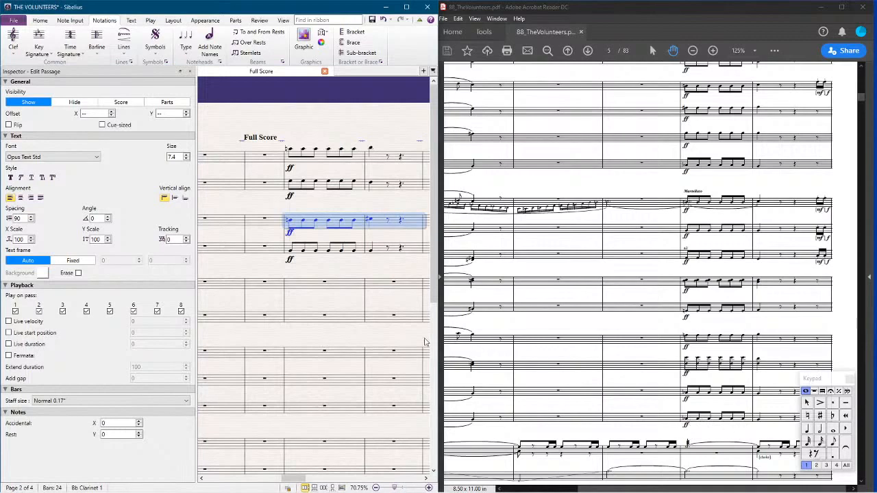
scroll(352, 315, down, 5)
click(280, 241)
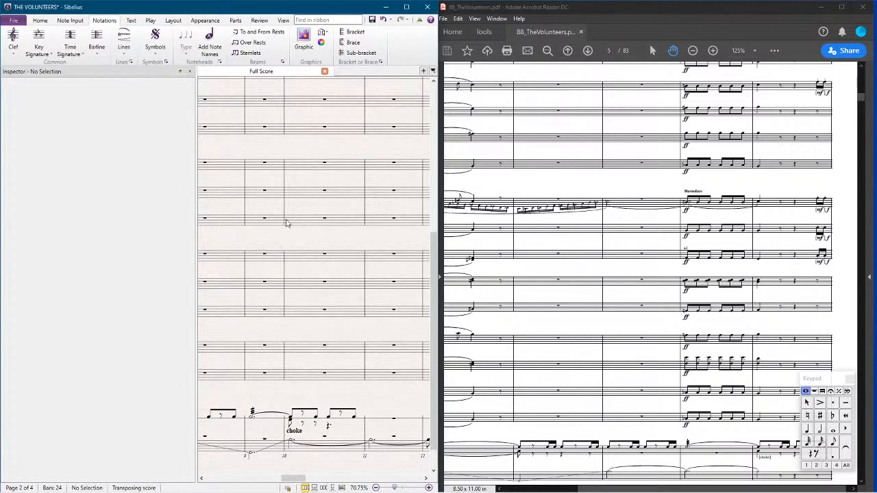
click(287, 224)
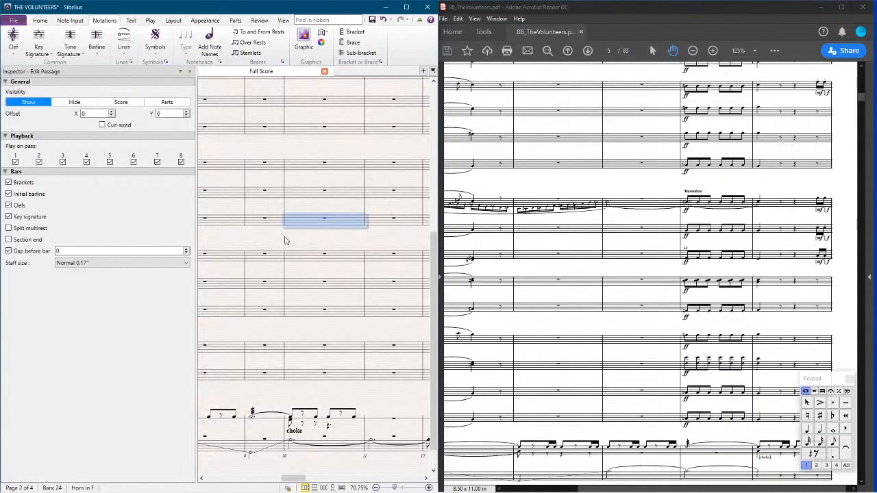
click(287, 241)
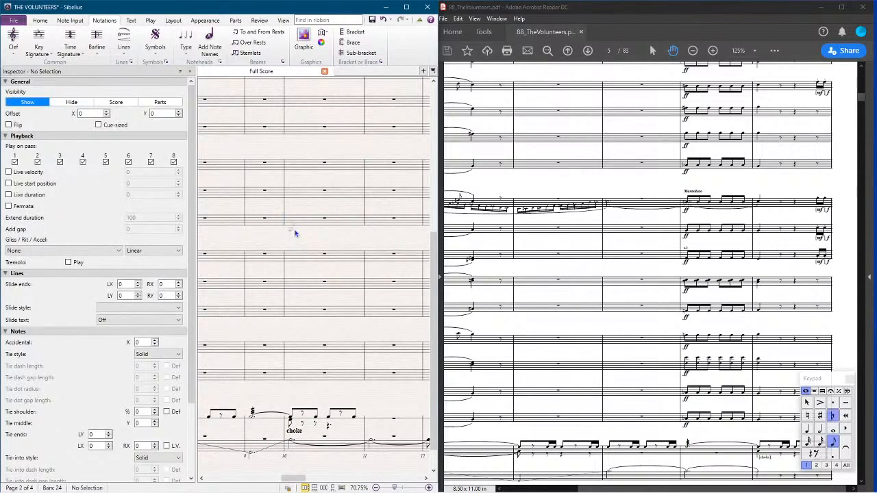
key(n)
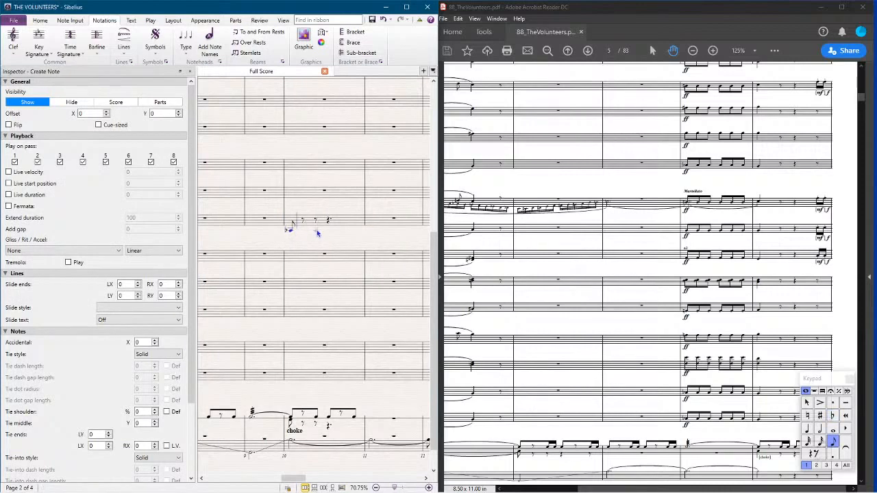
click(317, 232)
key(ctrl+z)
key(ctrl+z)
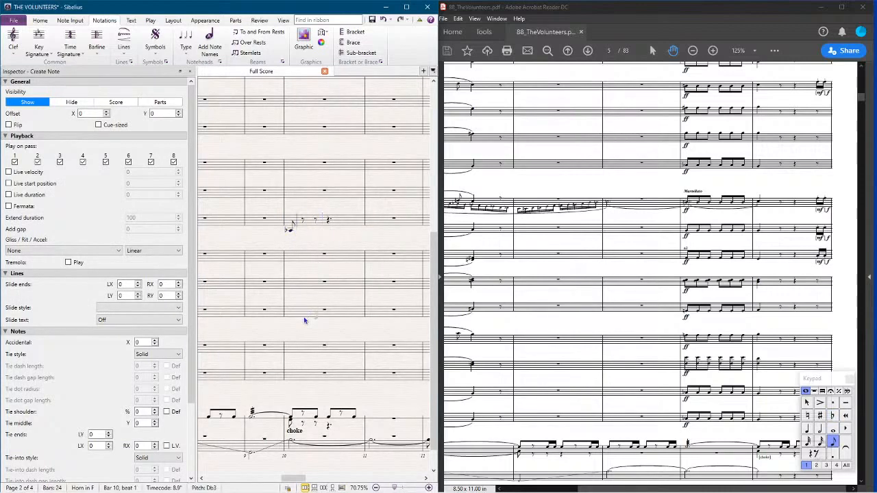
Step: Enter C-flat 2 eighth notes in bar 10 of the Tuba on the first, third, fourth and sixth eighths, leaving rests between
key(KP_9)
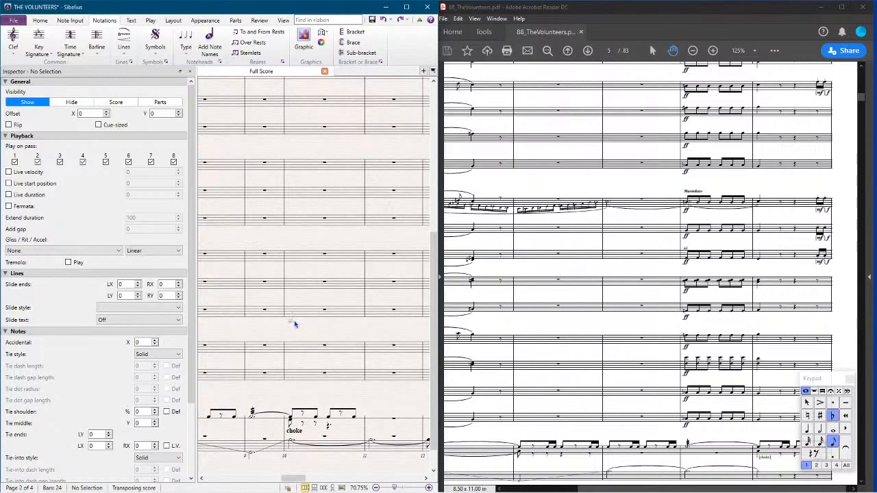
click(295, 324)
click(316, 325)
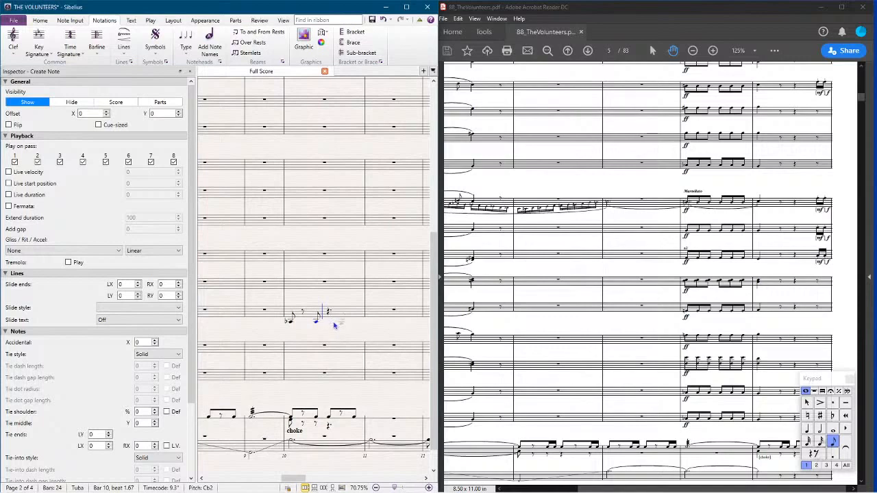
click(332, 325)
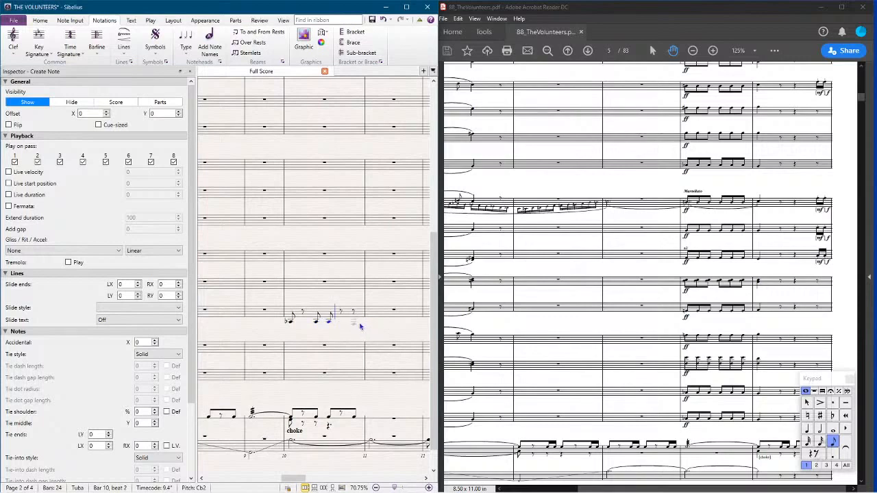
click(355, 322)
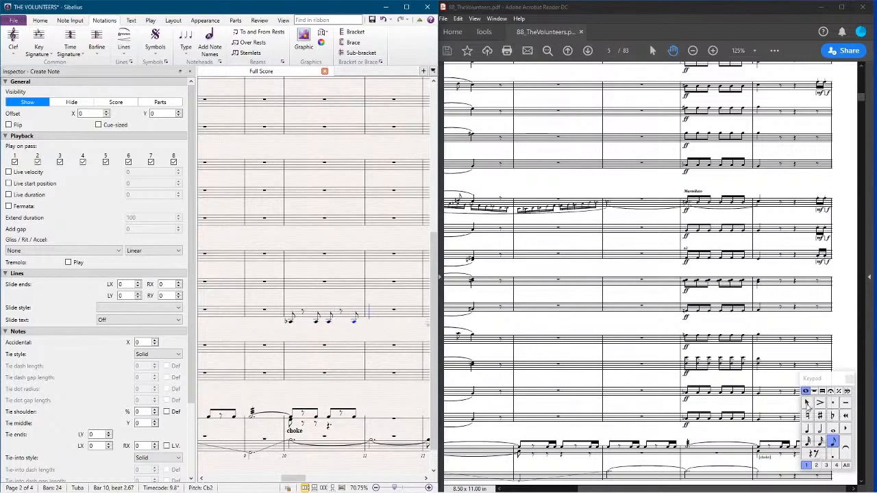
key(Escape)
Step: Beam the eighth notes in bar 10 of the Tuba across their rests into two groups of three
click(345, 315)
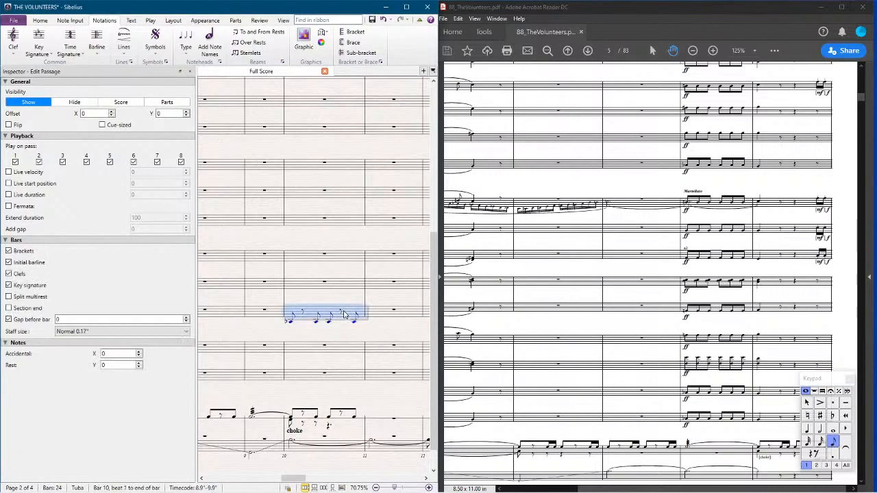
click(356, 306)
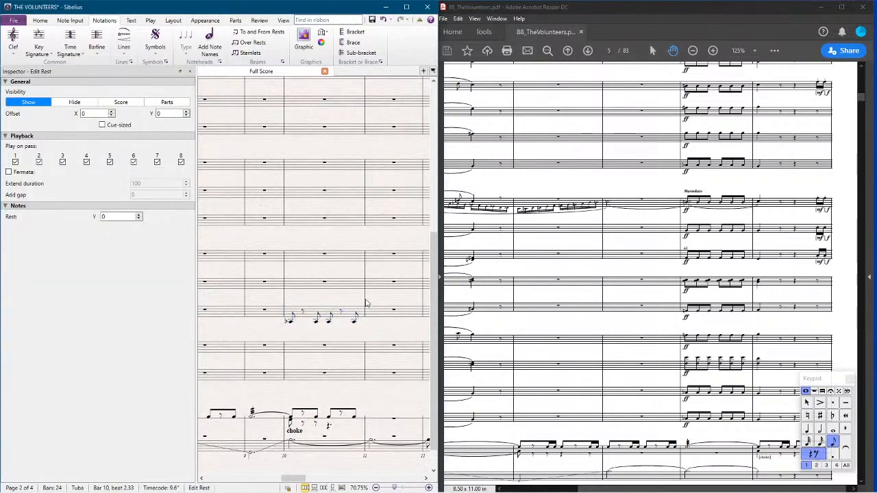
click(822, 390)
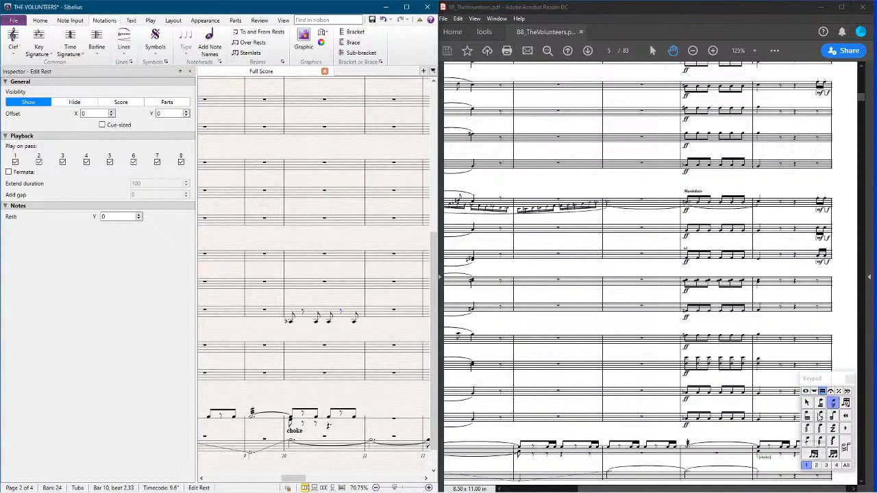
click(820, 415)
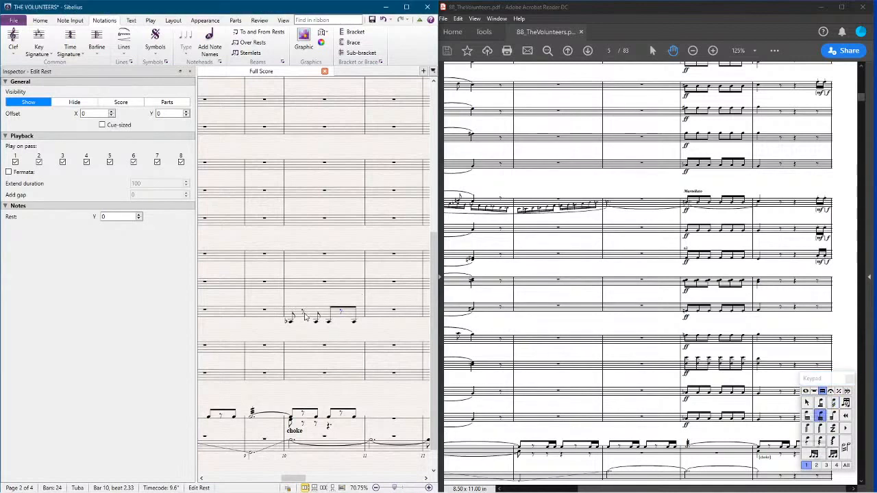
key(Left)
key(Left)
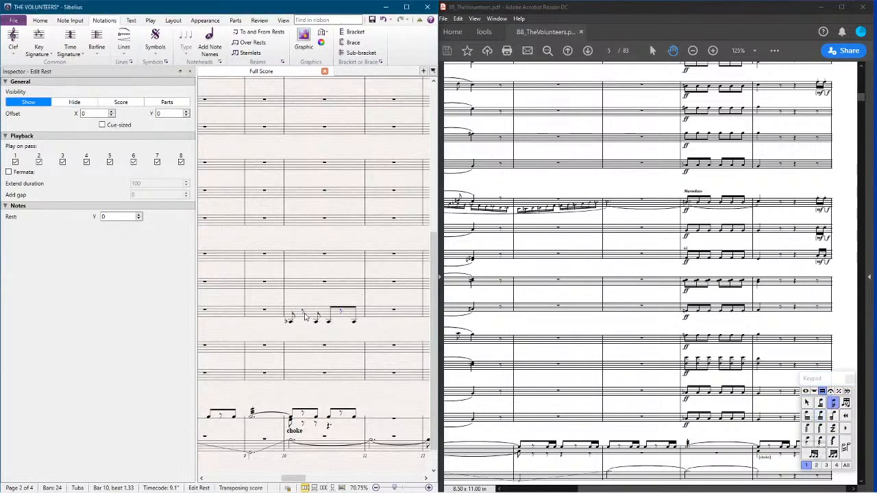
click(821, 418)
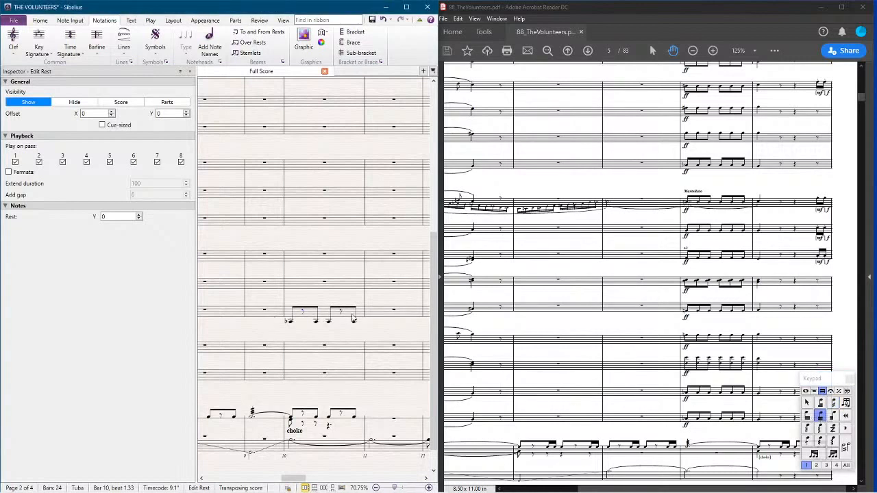
Step: Copy Tuba bar 10 into the Euphonium an octave higher and replace its two rests with C-flat 3 eighth notes
click(353, 317)
click(323, 288)
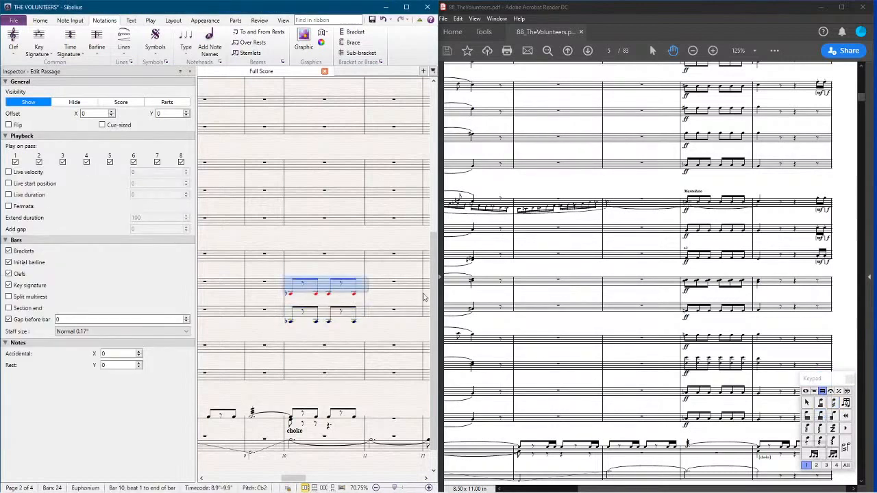
key(ctrl+Up)
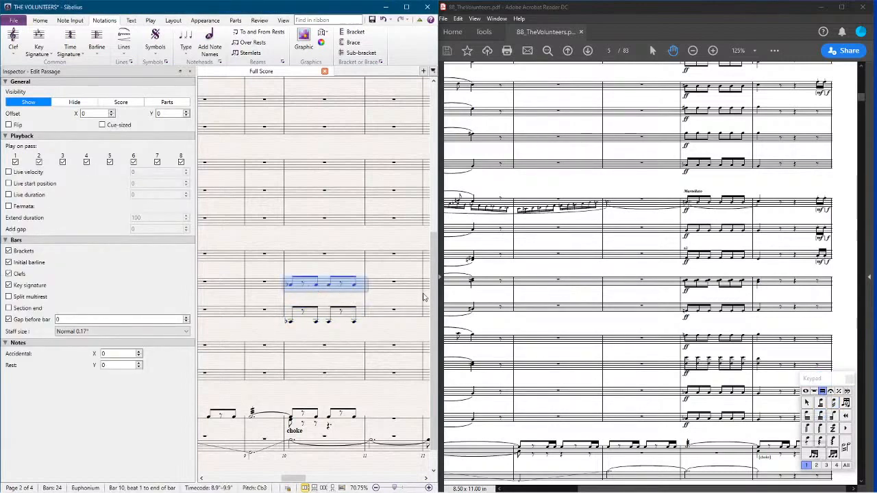
click(292, 286)
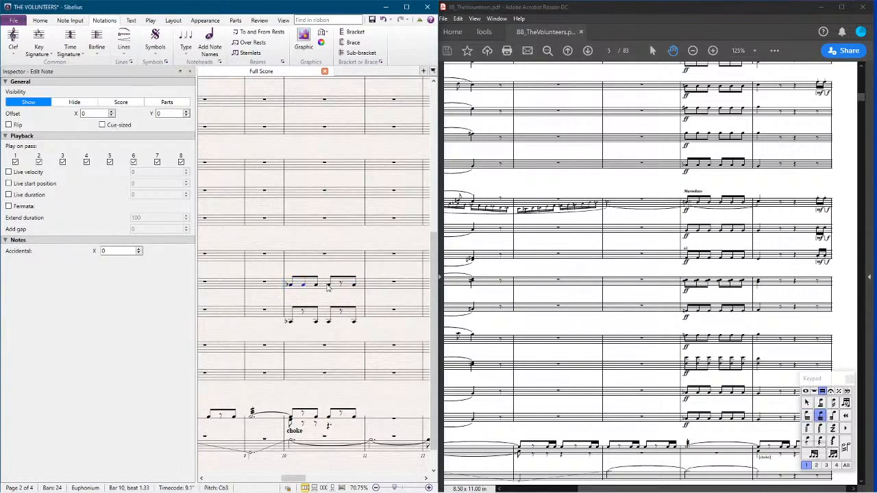
key(Right)
key(Right)
click(340, 286)
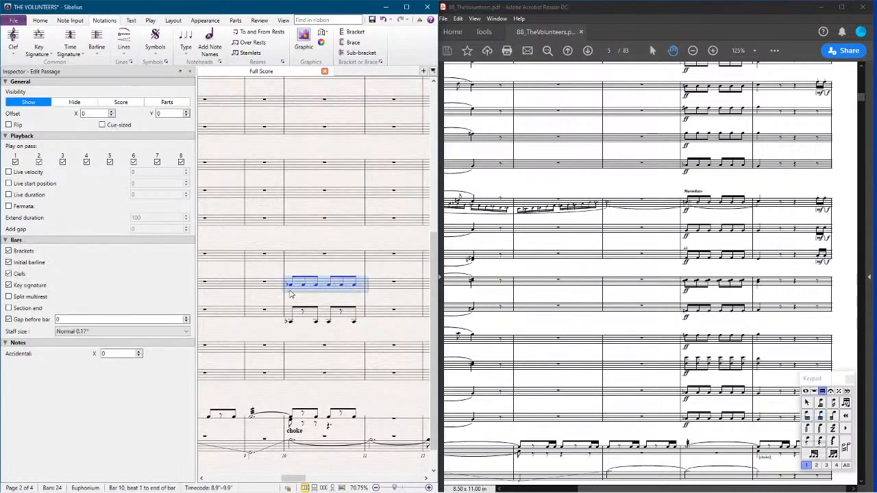
Step: Copy Euphonium bar 10 into the Trombone, raise the notes and respell them as A natural 3
click(306, 259)
key(ctrl+v)
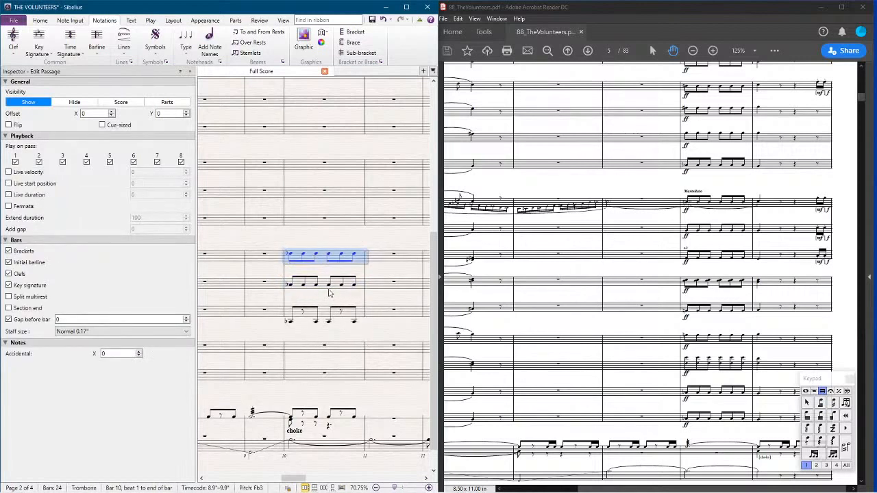
key(Up)
key(Up)
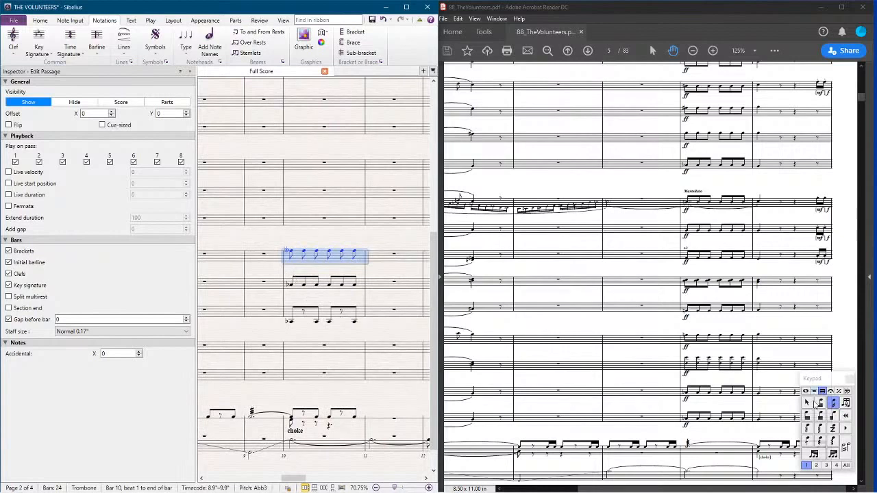
click(816, 403)
click(806, 391)
key(KP_7)
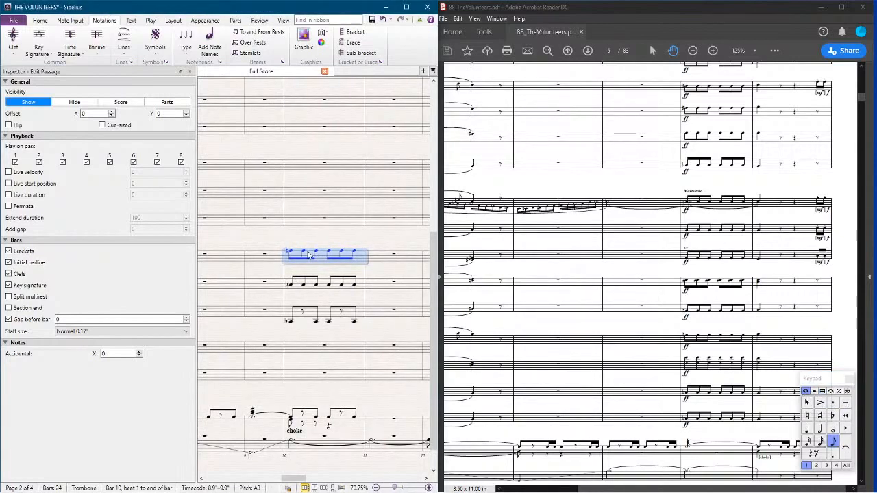
Step: Copy Trombone bar 10 into the Horn in F and raise the notes to E-flat 4
alt+click(296, 226)
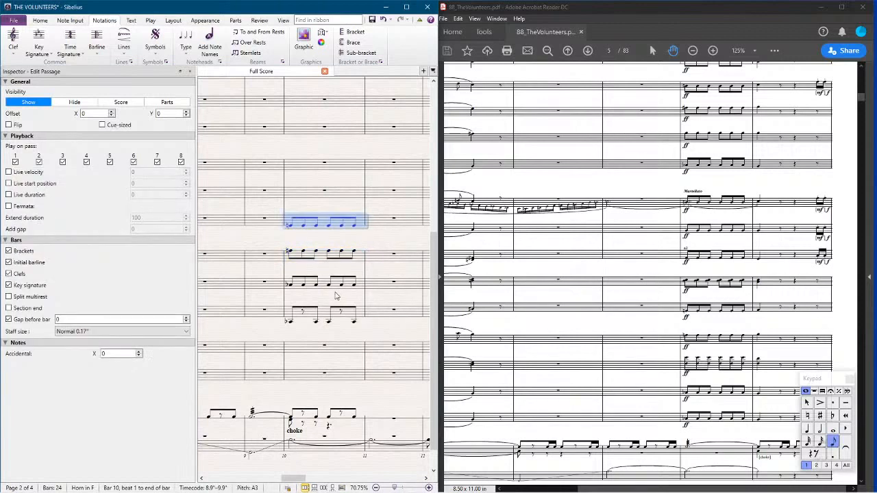
key(Up)
key(Up)
key(Up)
key(Up)
key(Up)
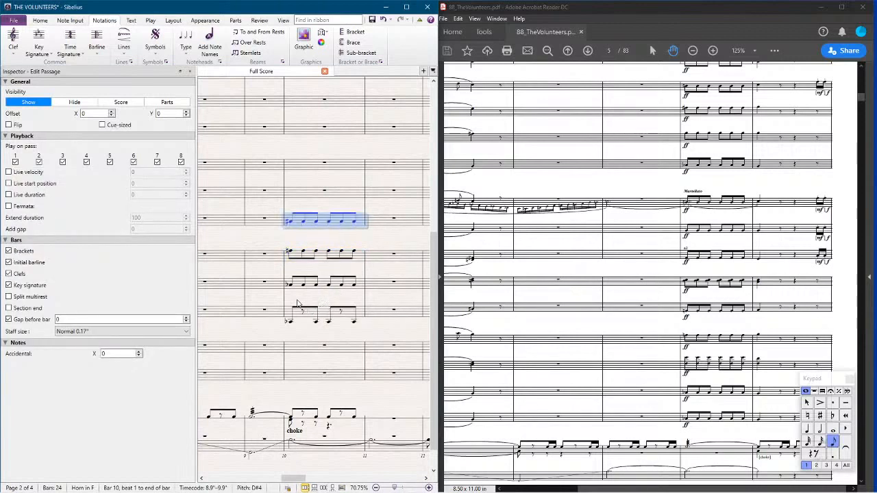
key(Down)
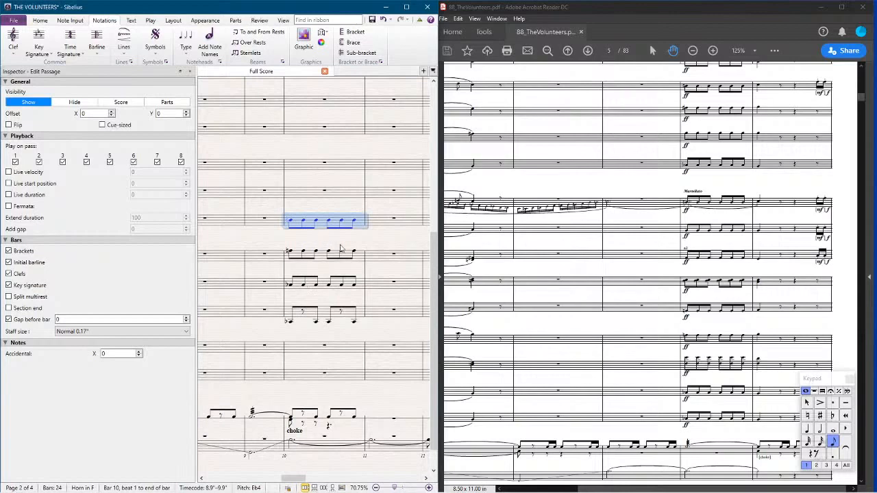
Step: Enter a D4 quarter note on beat 1 of bar 11 in the Horn in F
key(Escape)
key(3)
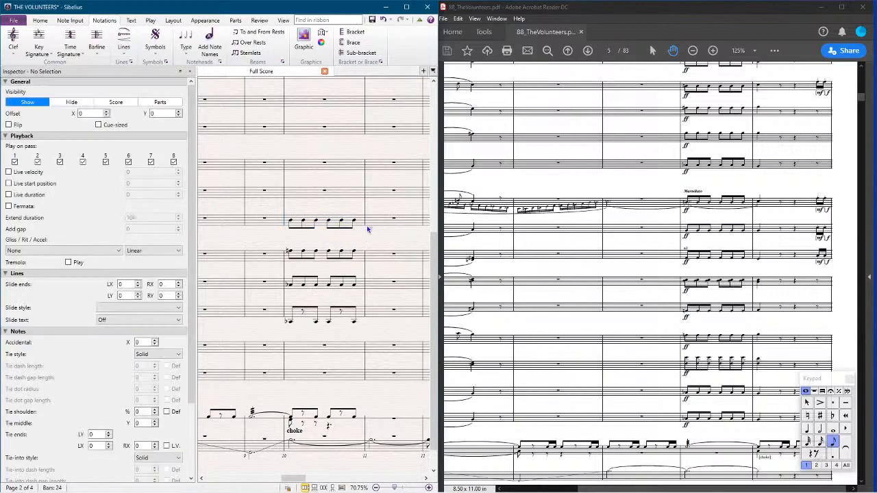
click(370, 220)
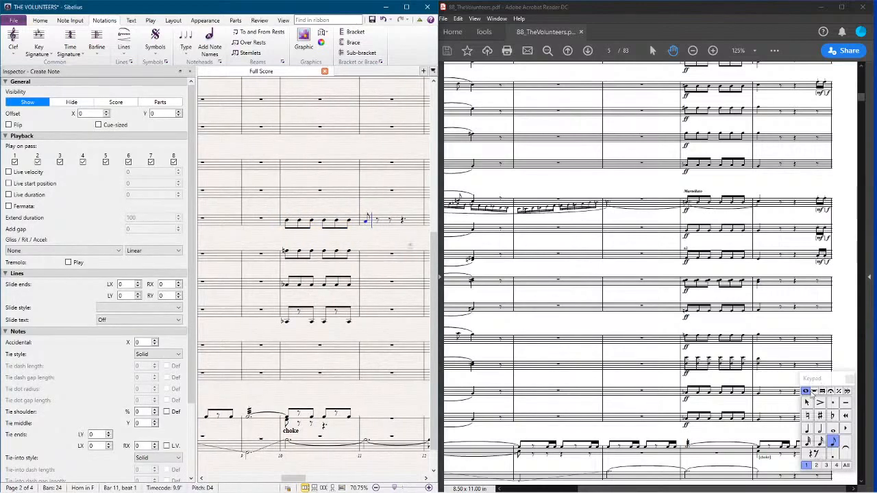
key(Escape)
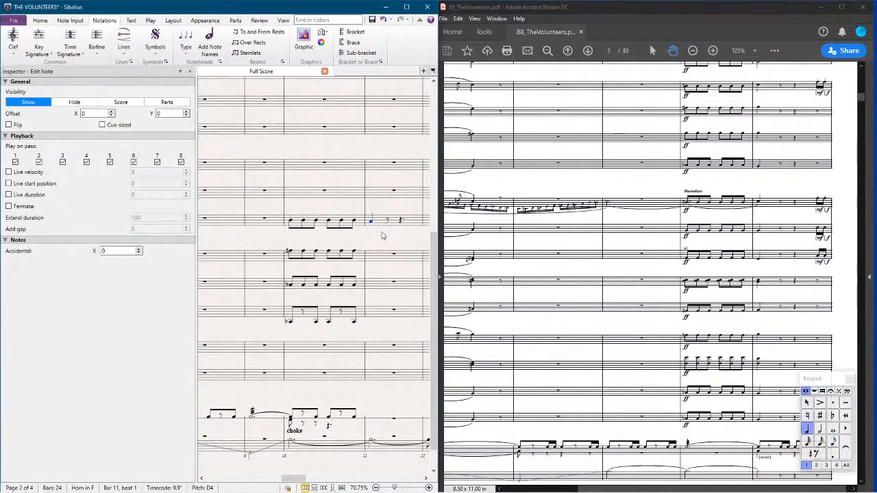
Step: Copy Horn bar 11 into the Trombone, Euphonium and Tuba, lowering the Euphonium note three steps before copying it to the Tuba
click(382, 220)
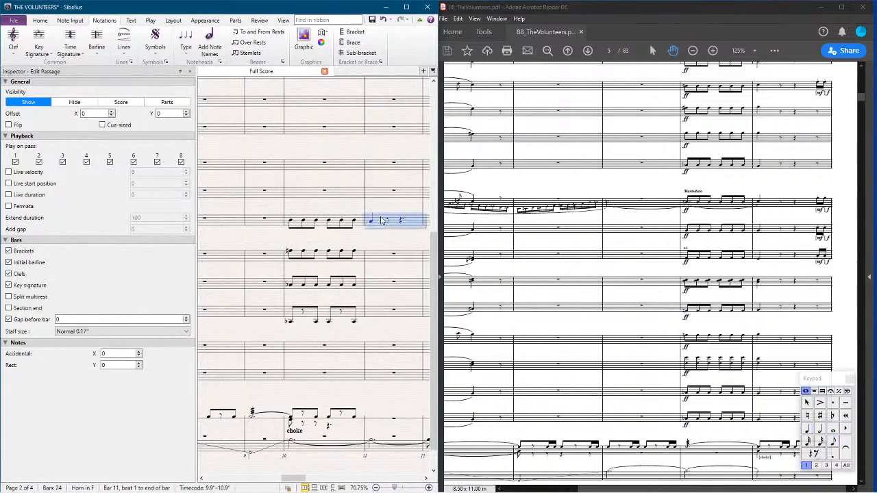
click(386, 259)
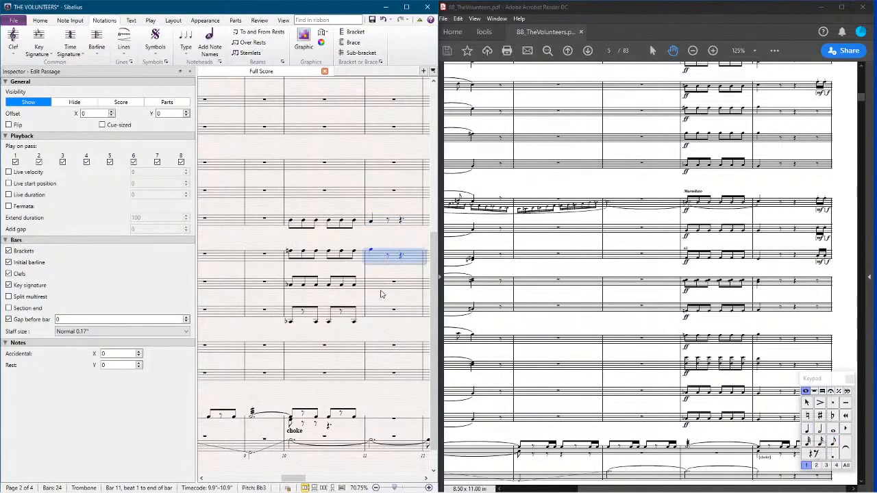
click(382, 285)
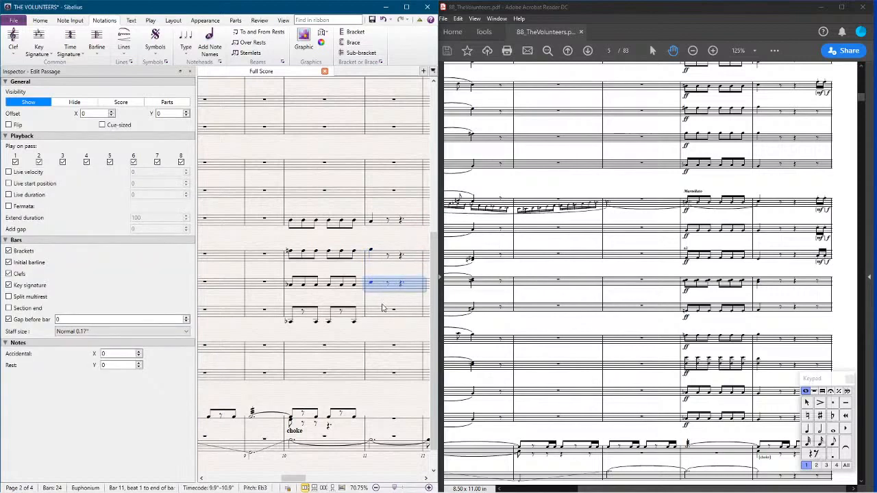
key(Down)
key(Down)
key(Down)
click(395, 313)
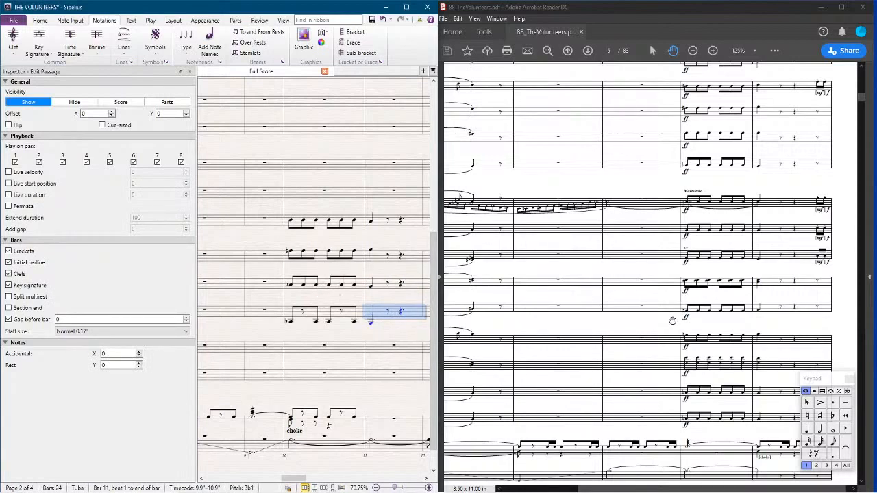
Step: Select bars 10 and 11 on every staff from the top woodwind staff down to the Tuba
shift+click(312, 224)
shift+click(297, 226)
scroll(299, 205, up, 4)
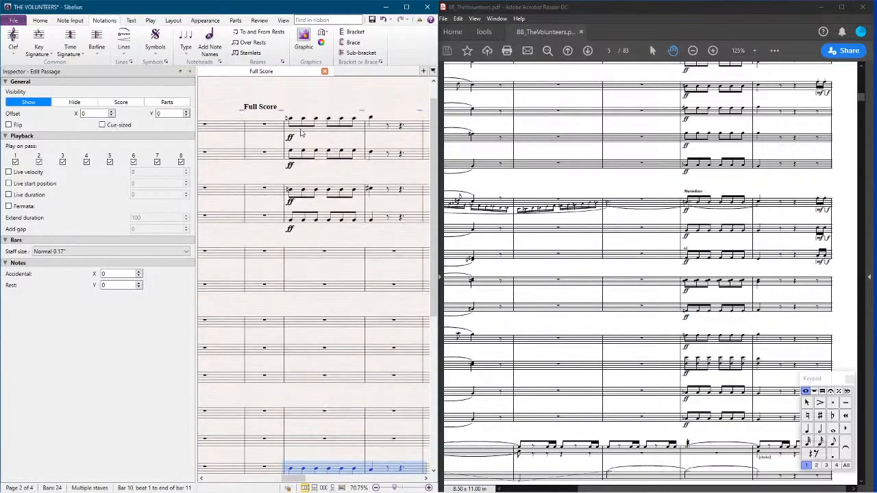
shift+click(294, 127)
Step: Examine the bars before bar 10 in the full score against pages 4 and 5 of the PDF
scroll(267, 141, left, 4)
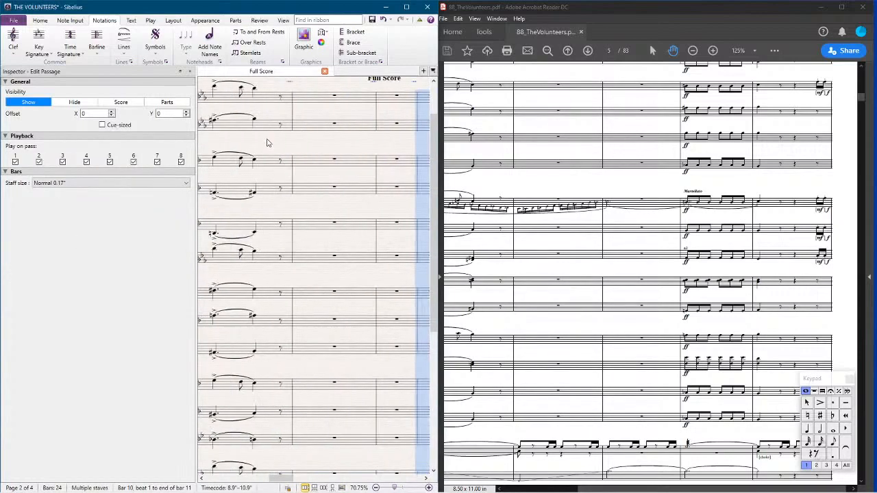
scroll(274, 154, down, 5)
scroll(276, 162, down, 3)
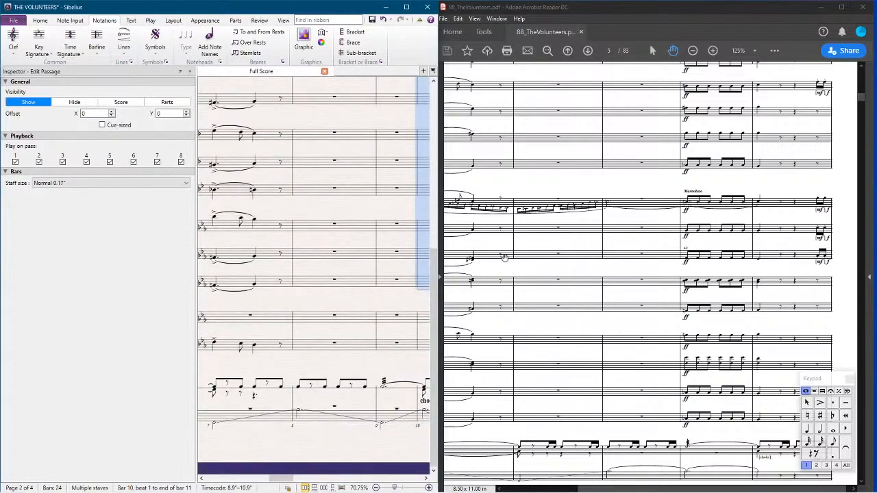
scroll(600, 345, down, 1)
drag(283, 443, 576, 370)
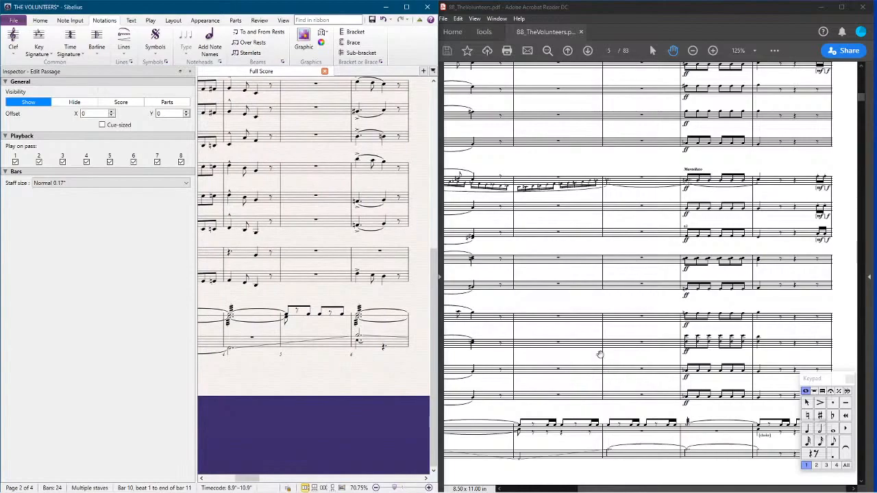
scroll(608, 354, up, 5)
scroll(607, 354, up, 12)
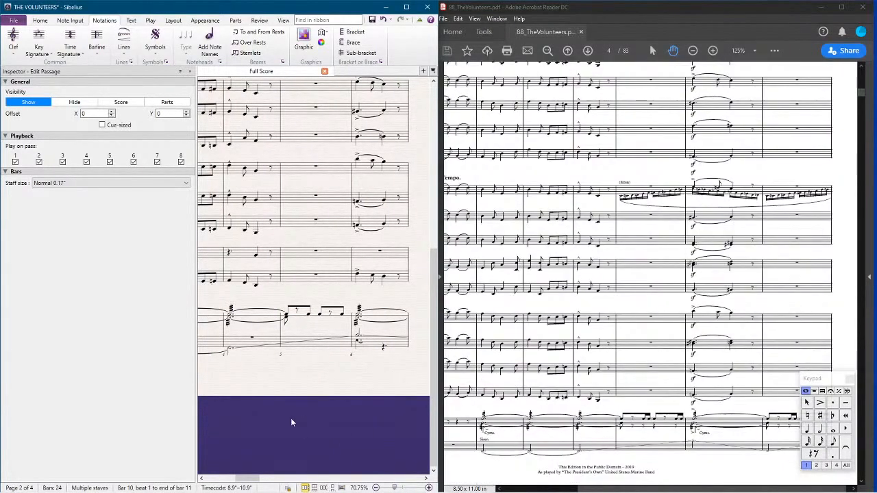
drag(292, 421, 314, 355)
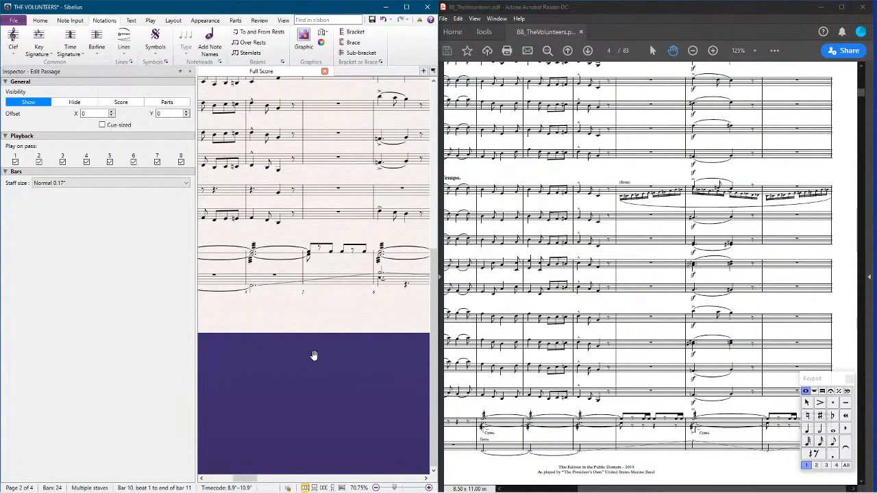
drag(314, 355, 207, 323)
drag(387, 334, 264, 341)
scroll(383, 192, down, 2)
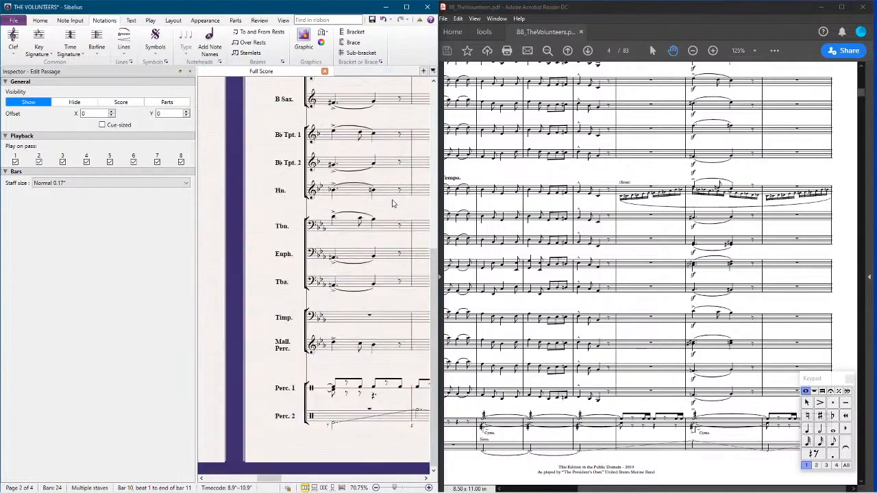
scroll(332, 216, down, 2)
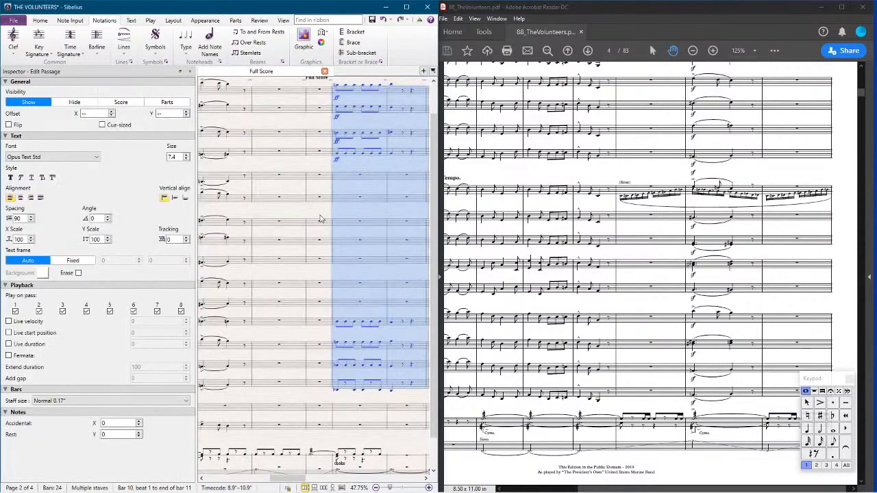
Step: Try clearing bars 7 to 11 of all wind and brass staves, and undo the deletion
shift+click(274, 95)
key(Delete)
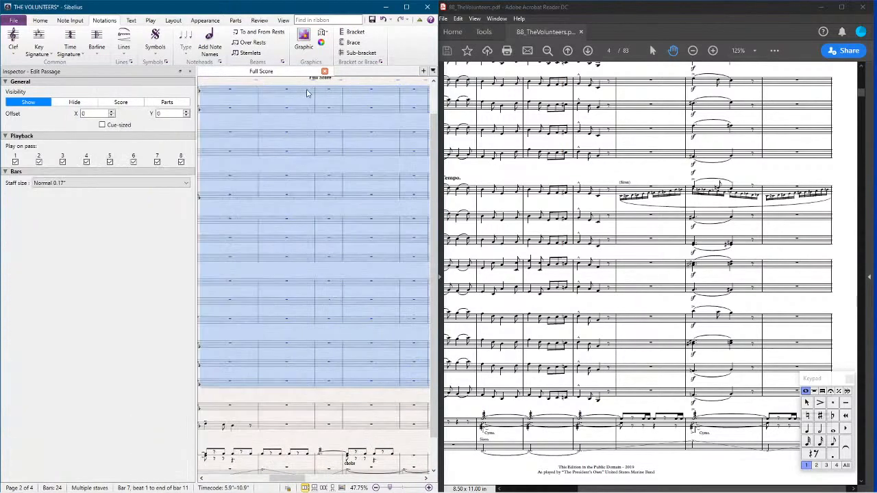
key(Escape)
key(ctrl+z)
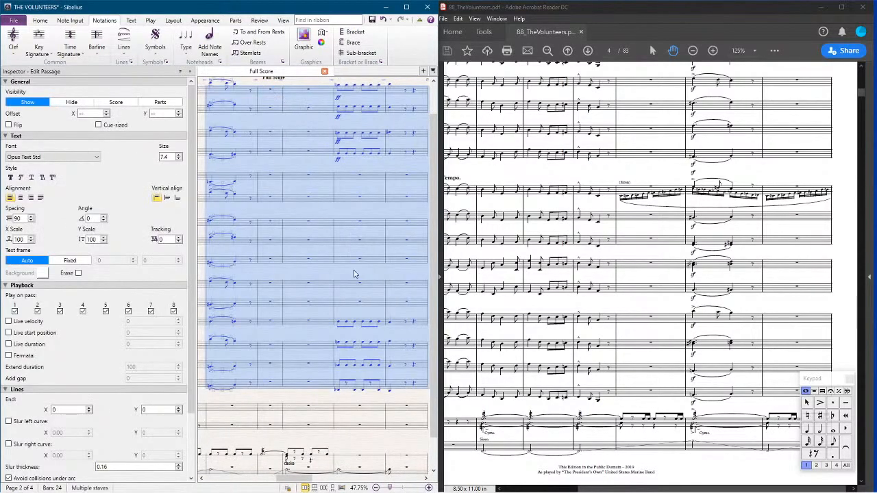
scroll(336, 205, down, 1)
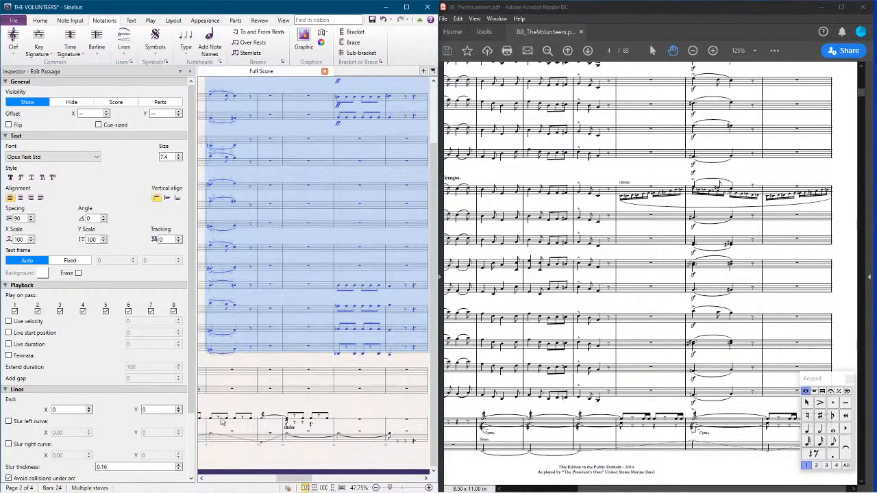
scroll(636, 411, down, 10)
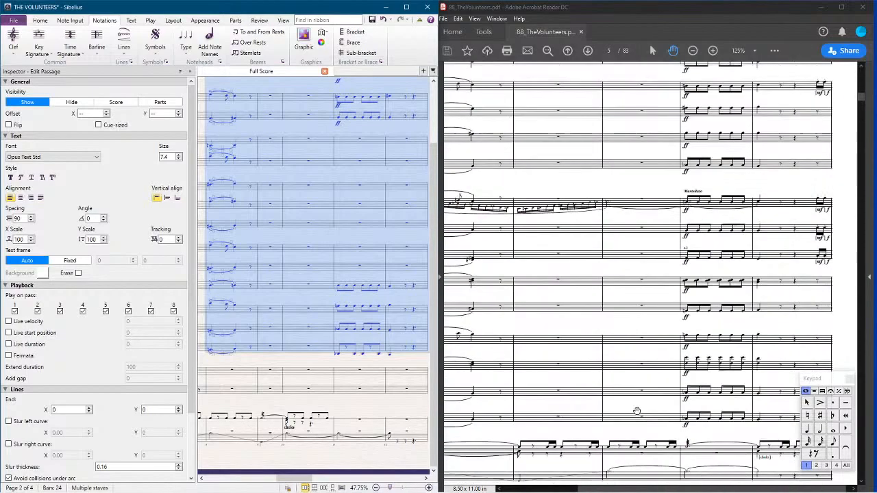
Step: Compare the percussion and brass bars from bar 5 onward in the full score with pages 4 and 5 of the PDF
scroll(637, 411, down, 1)
drag(241, 468, 352, 422)
drag(684, 382, 761, 382)
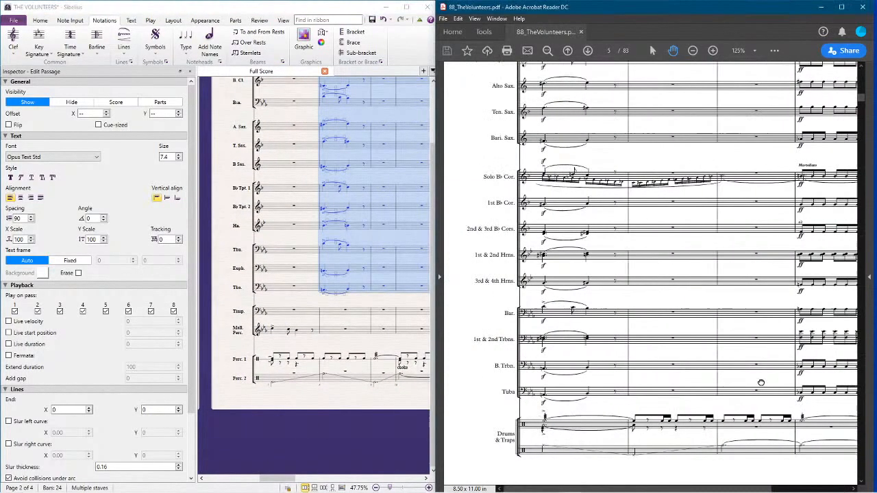
drag(708, 382, 569, 360)
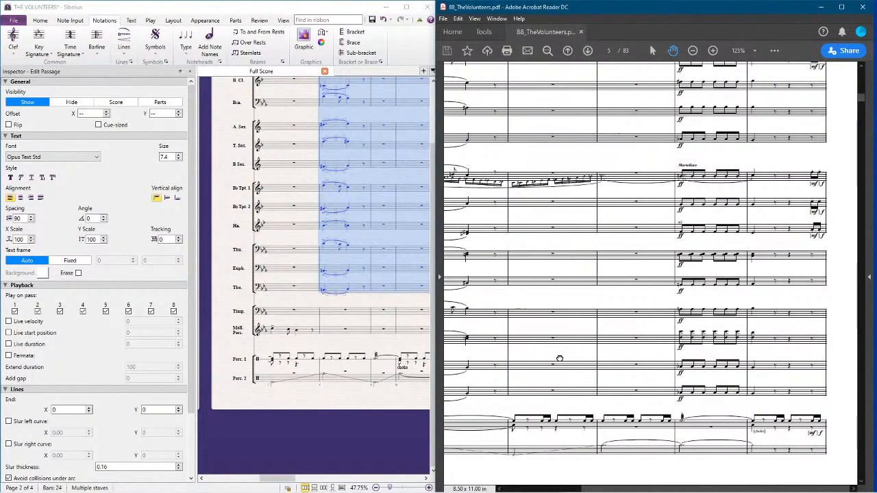
drag(624, 352, 641, 341)
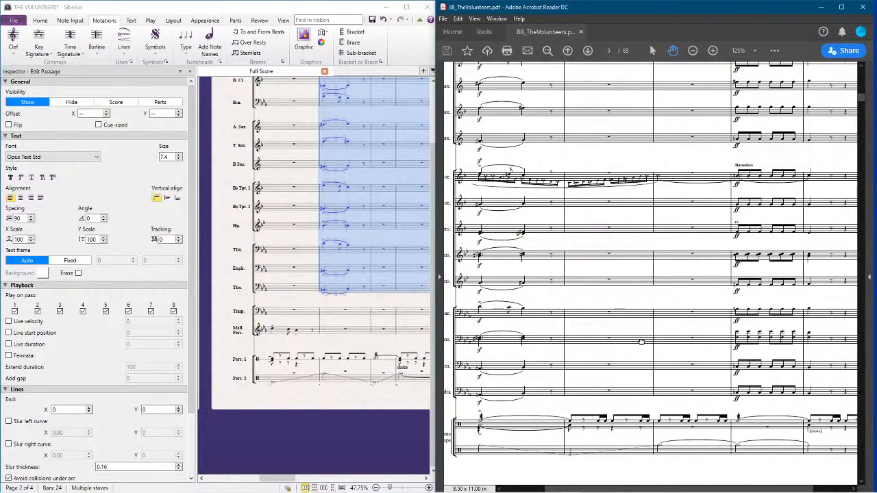
click(268, 416)
drag(268, 417, 392, 378)
scroll(618, 304, up, 3)
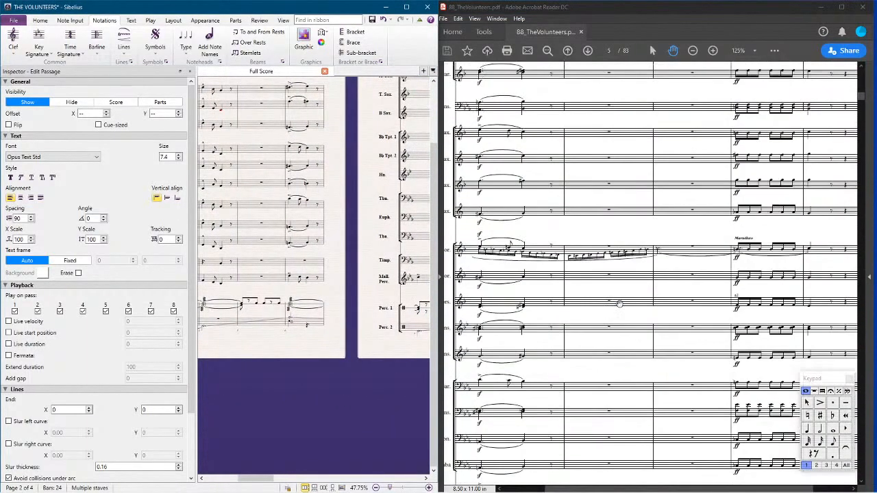
scroll(618, 303, up, 10)
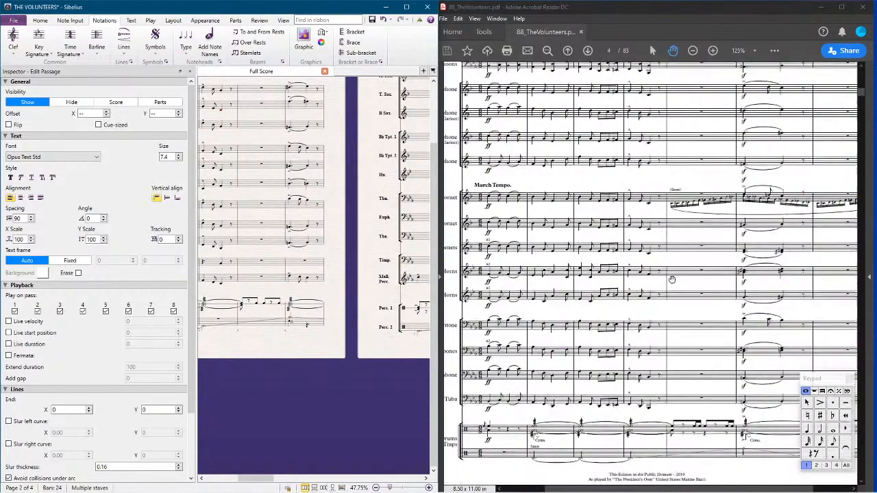
scroll(672, 280, down, 1)
drag(282, 387, 261, 323)
click(359, 346)
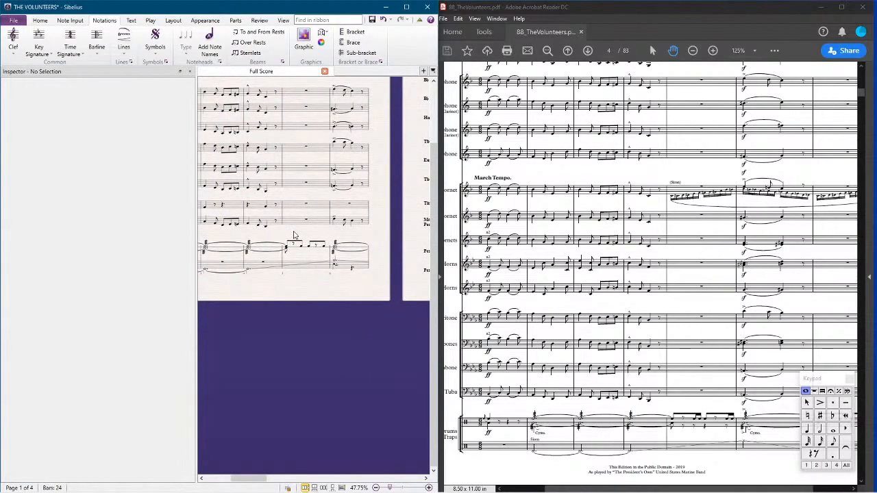
drag(644, 370, 584, 352)
drag(413, 254, 321, 261)
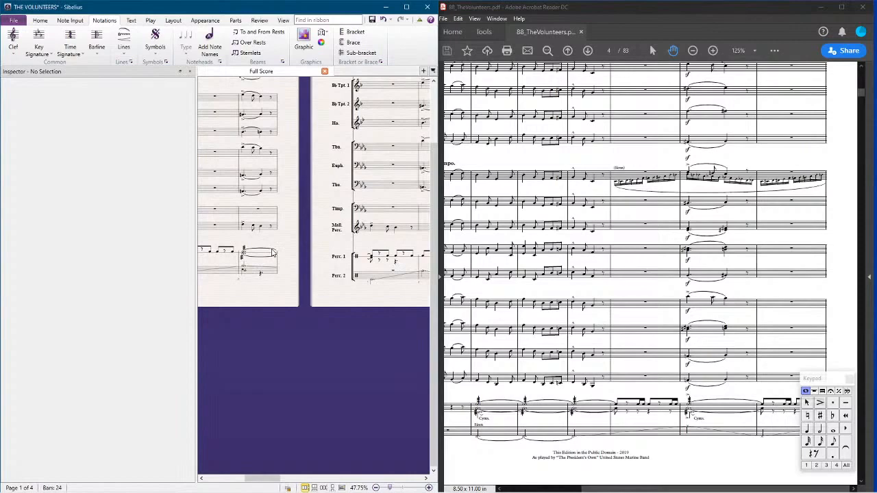
scroll(638, 336, down, 5)
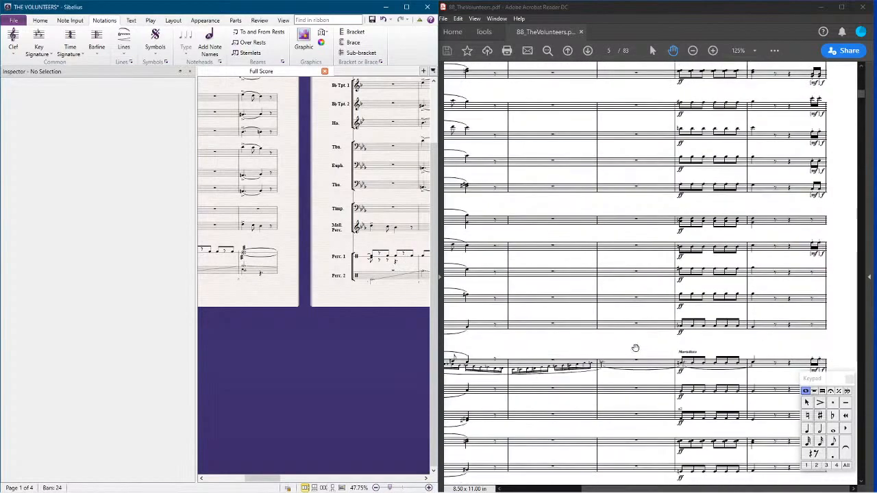
click(574, 364)
scroll(574, 364, down, 3)
scroll(574, 364, down, 1)
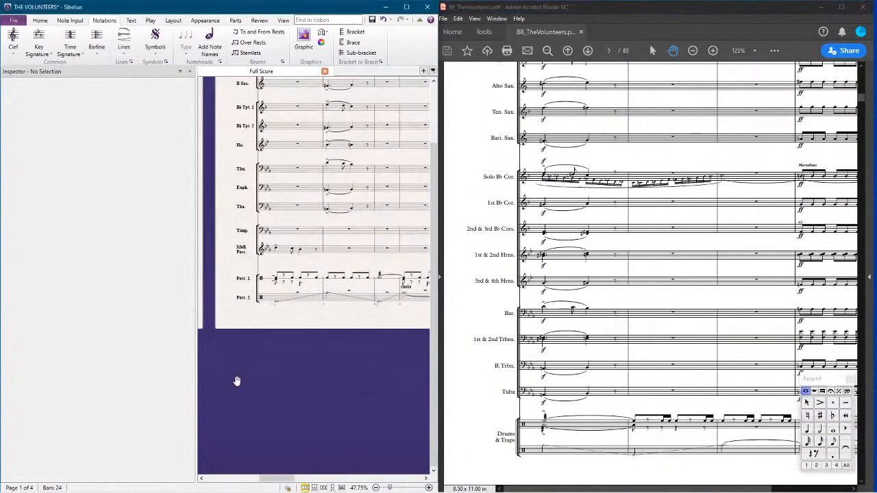
Step: Try copying the tied chord of Percussion 1 bar 6 into bar 8, and undo the copy
click(235, 381)
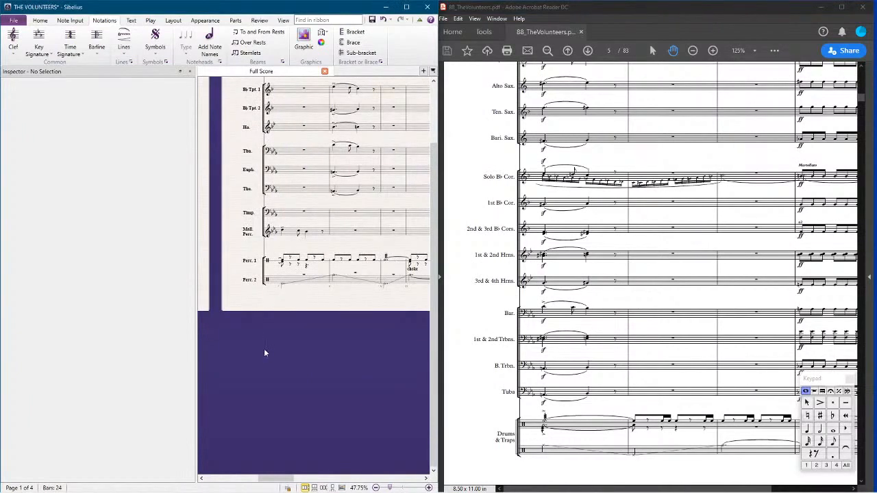
scroll(264, 348, left, 2)
click(224, 240)
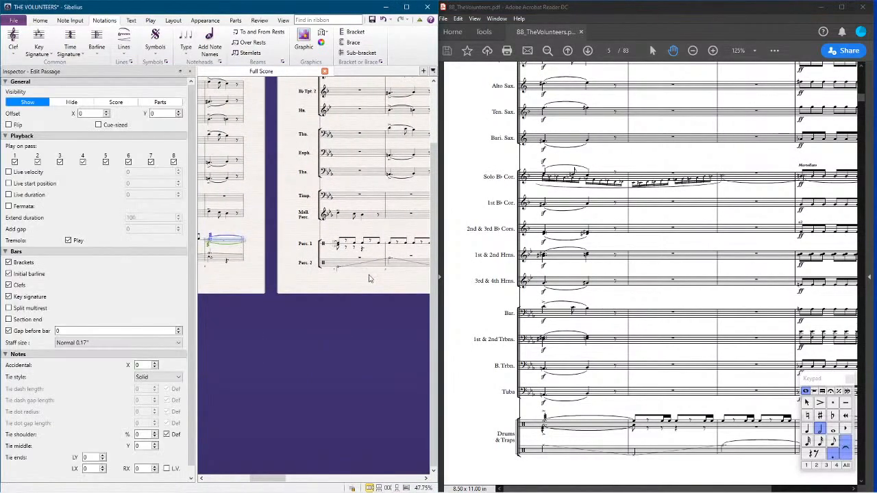
scroll(310, 300, right, 2)
click(321, 252)
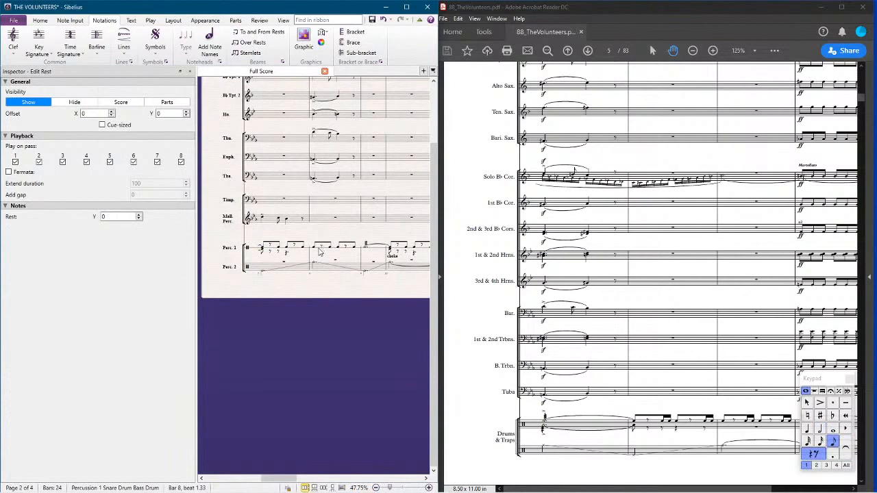
double_click(321, 255)
click(322, 255)
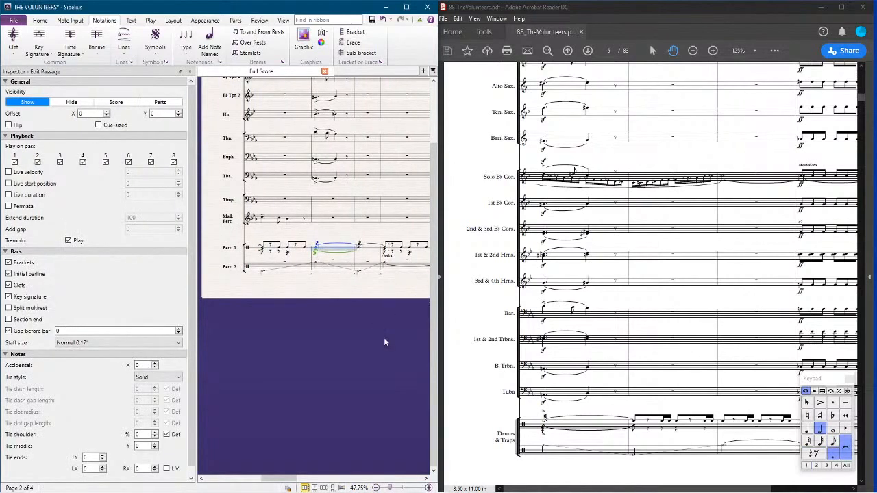
scroll(384, 342, right, 2)
click(349, 261)
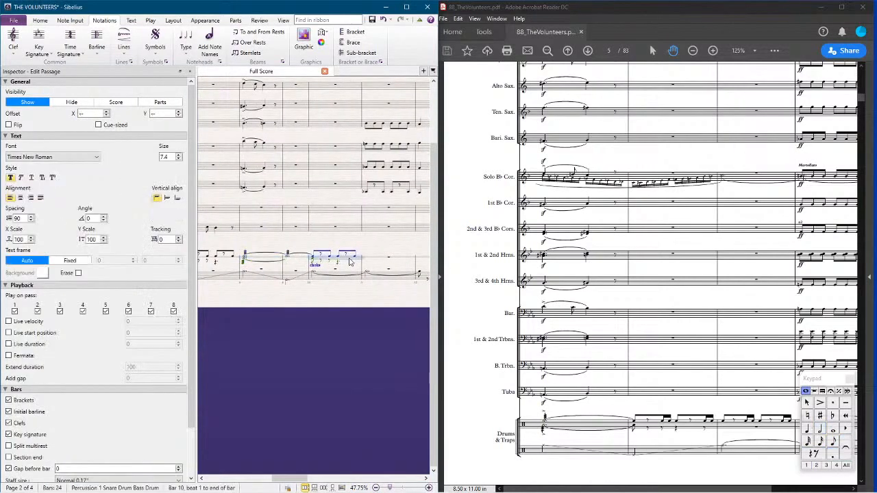
scroll(298, 323, left, 3)
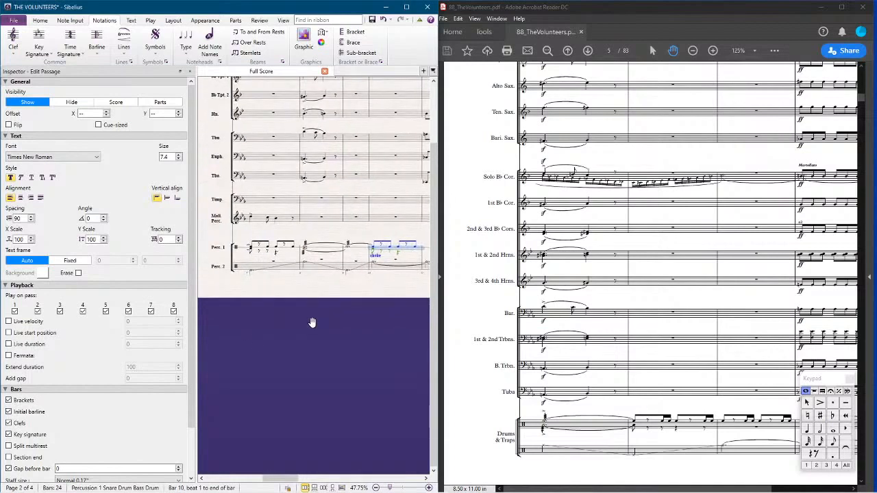
key(ctrl+z)
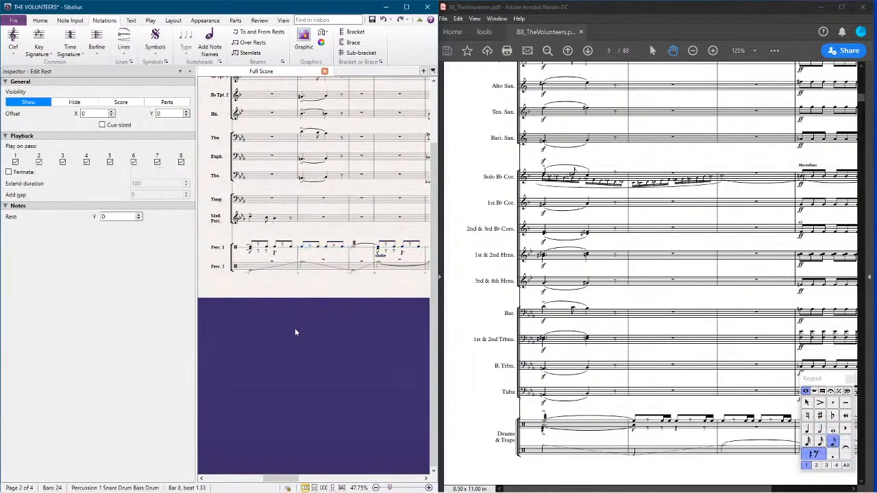
click(265, 251)
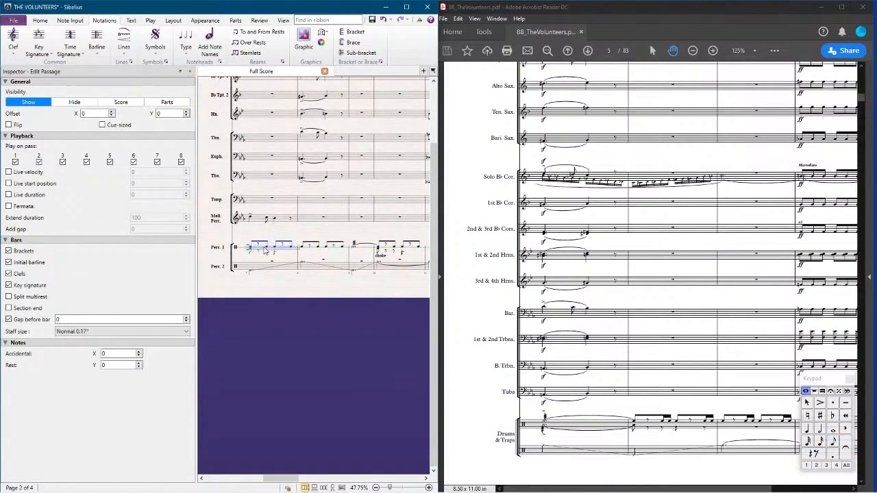
shift+click(330, 252)
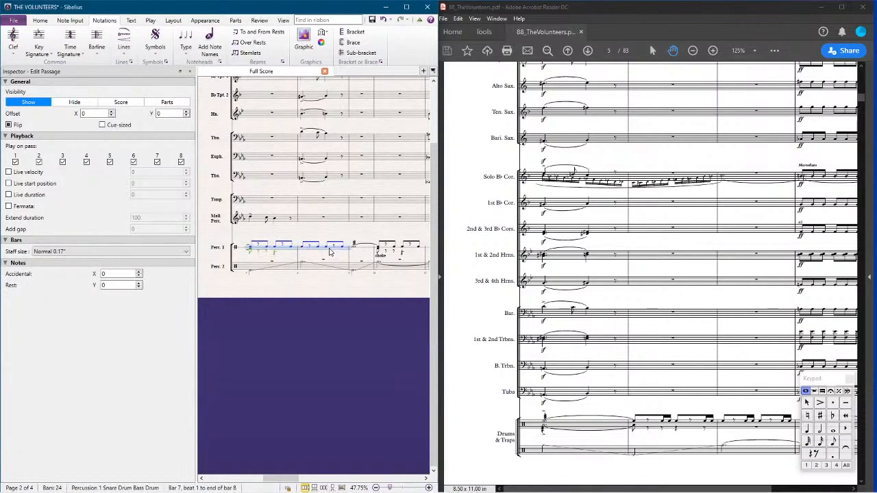
key(Delete)
key(ctrl+z)
click(363, 251)
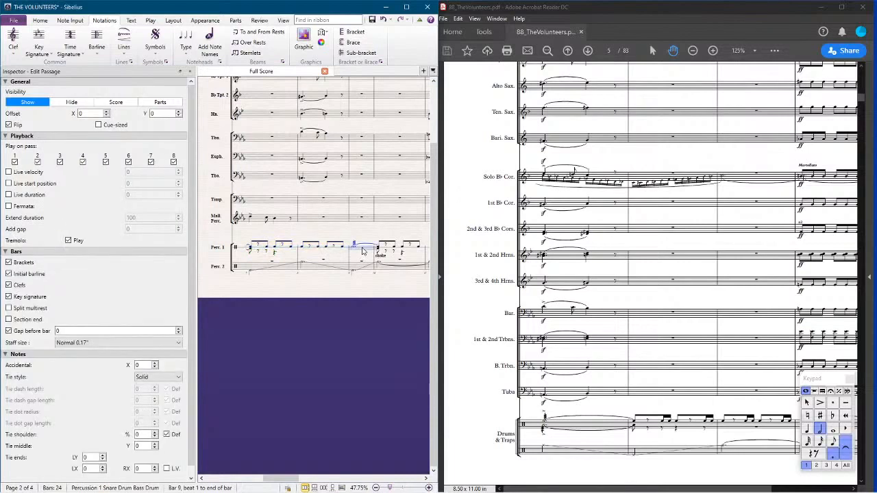
shift+click(355, 259)
drag(389, 351, 293, 335)
key(ctrl+z)
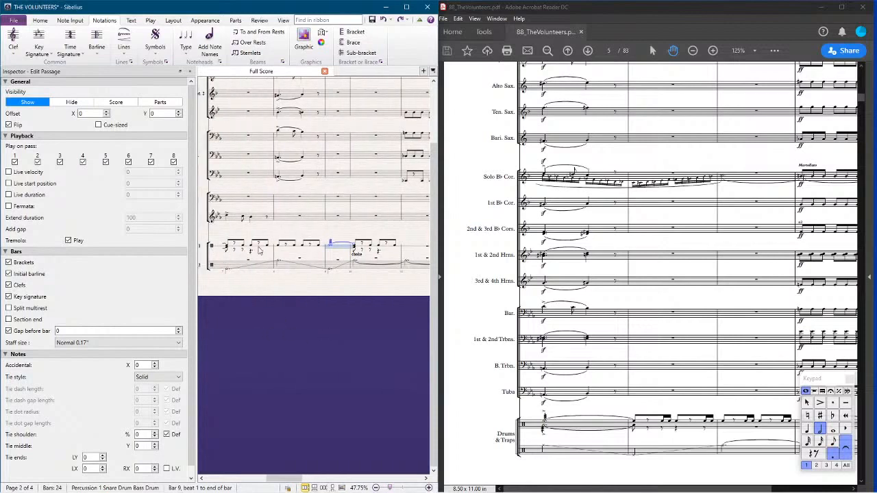
Step: Move the Percussion 1 passage in bars 7 to 10 two bars forward so that it starts in bar 9
click(259, 251)
key(ctrl+z)
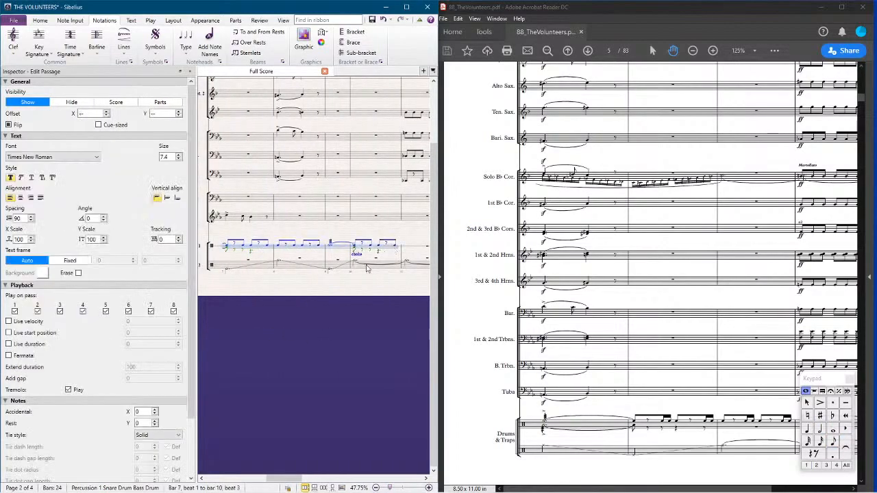
click(265, 332)
click(285, 250)
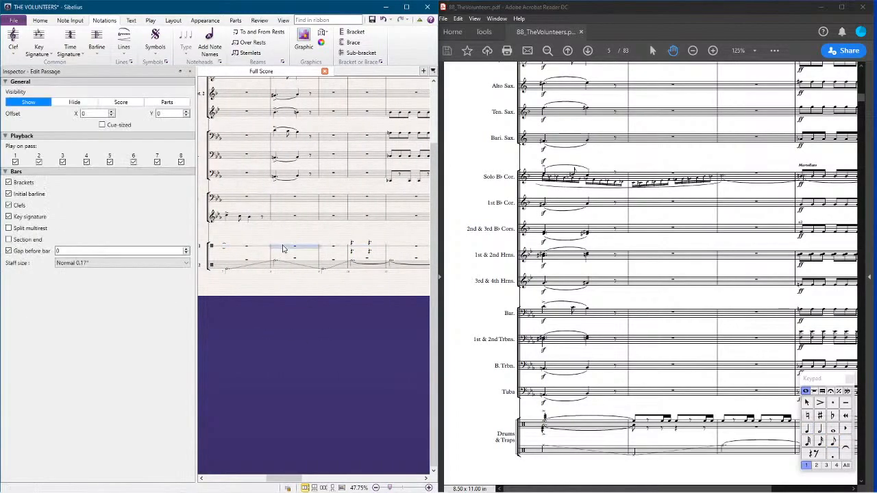
key(ctrl+v)
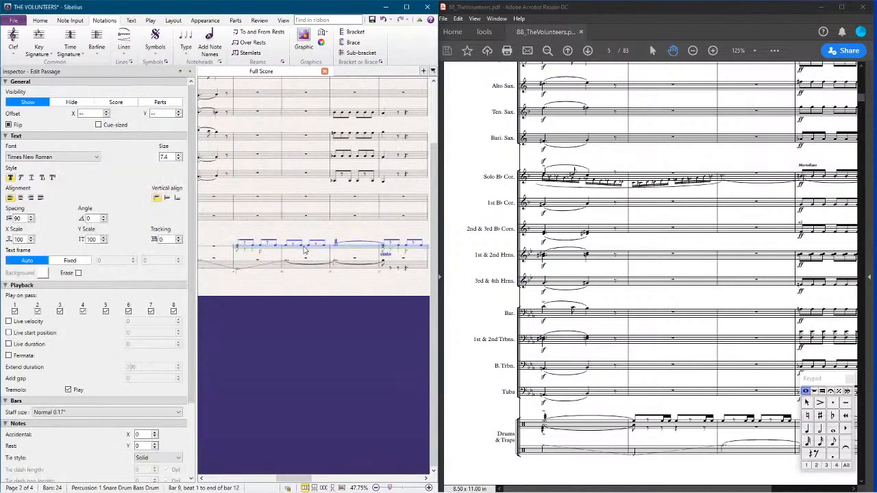
click(294, 334)
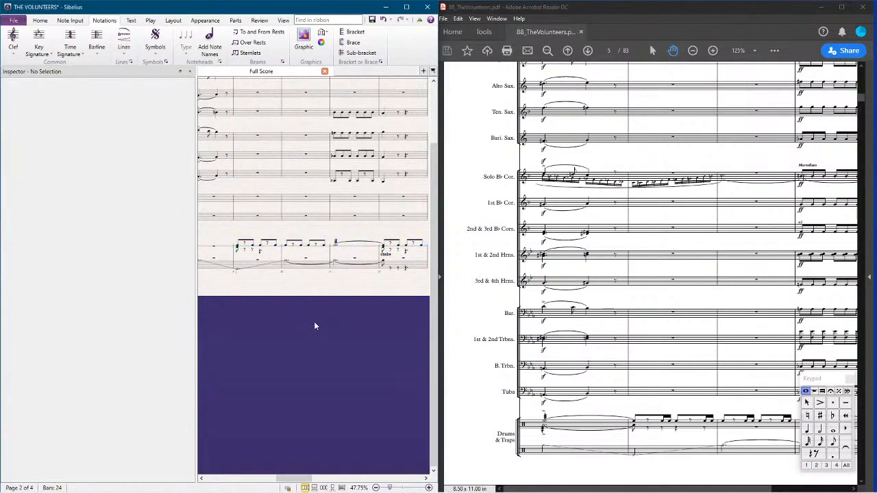
Step: Copy the Percussion 1 rhythm of bar 5 into bar 7
drag(272, 318, 342, 313)
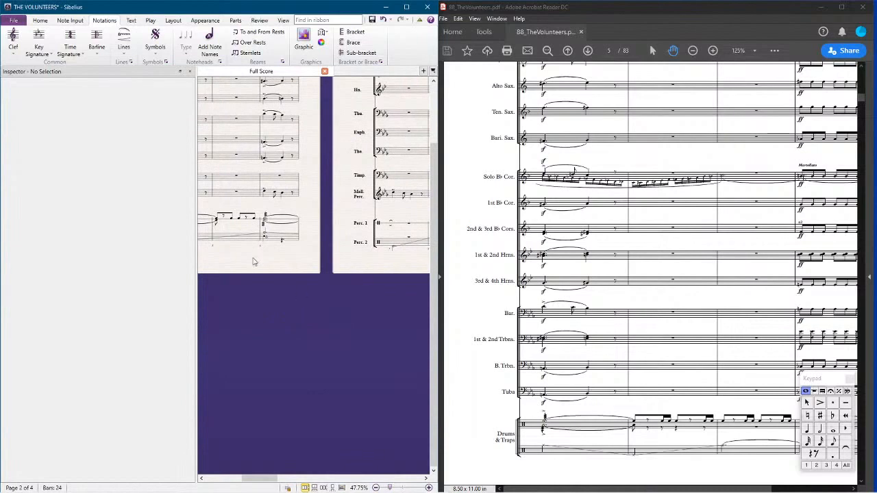
click(228, 221)
shift+click(405, 226)
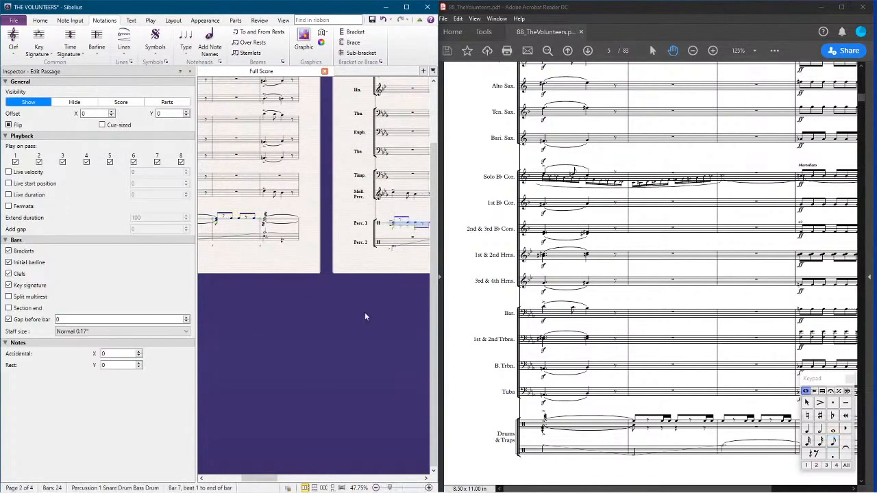
click(297, 318)
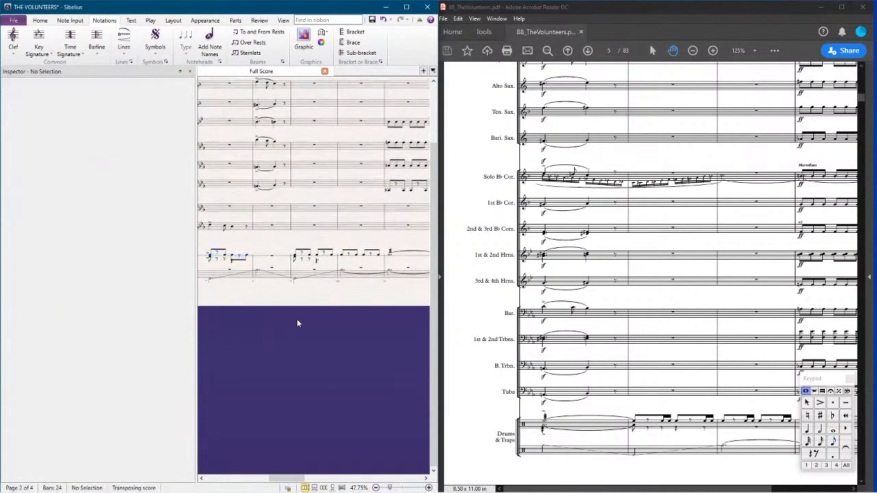
Step: Replace Percussion 1 bar 7 with a copy of bar 9
click(327, 261)
click(223, 259)
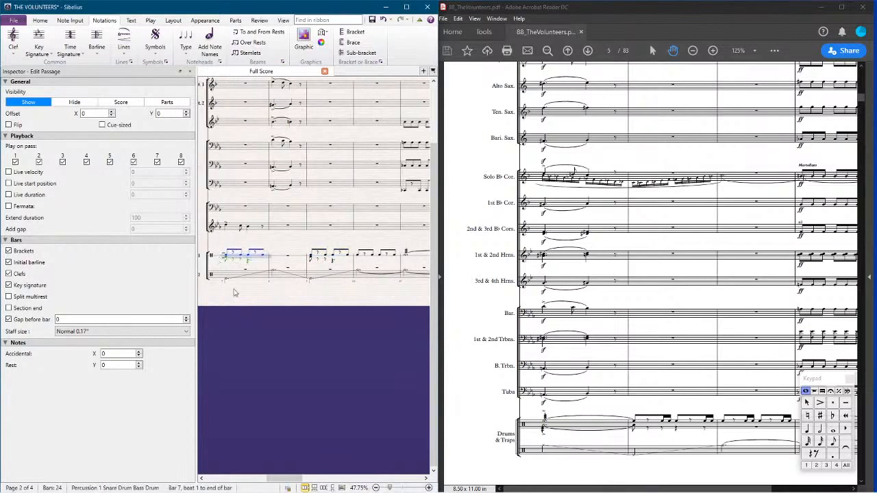
click(261, 325)
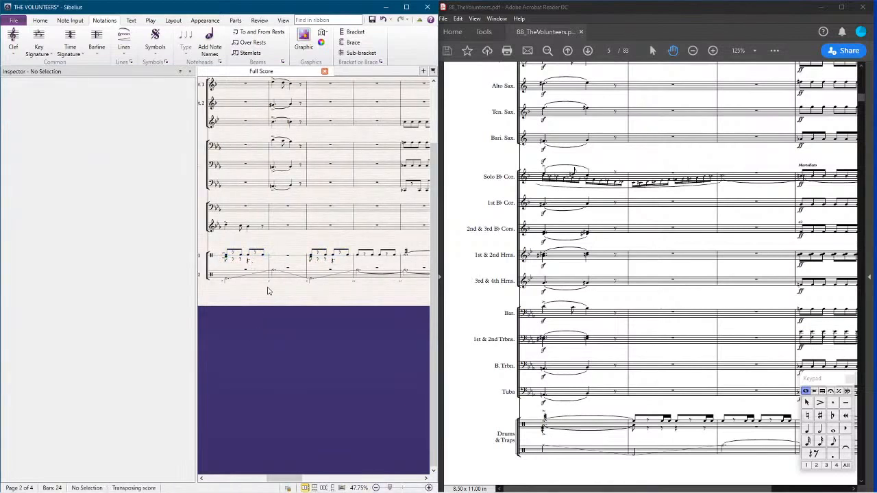
Step: Copy the tied chord of Percussion 1 bar 6 into the empty bar 8
scroll(268, 290, left, 3)
click(264, 255)
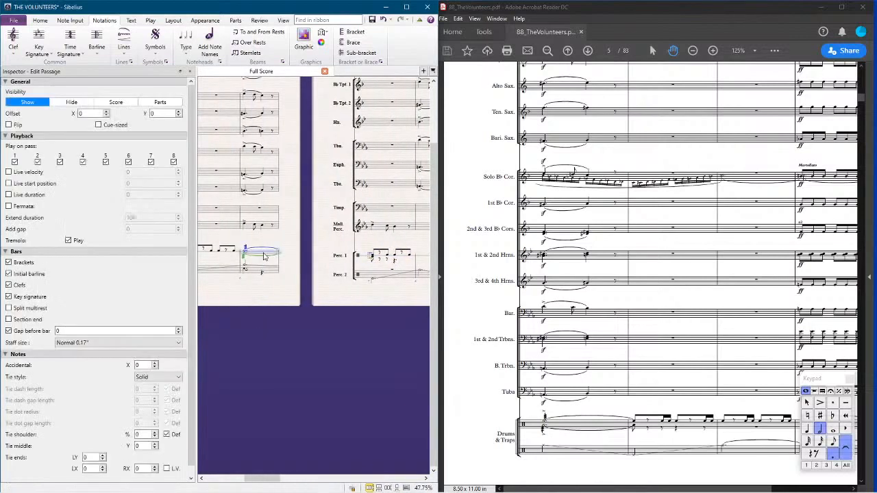
scroll(265, 257, right, 3)
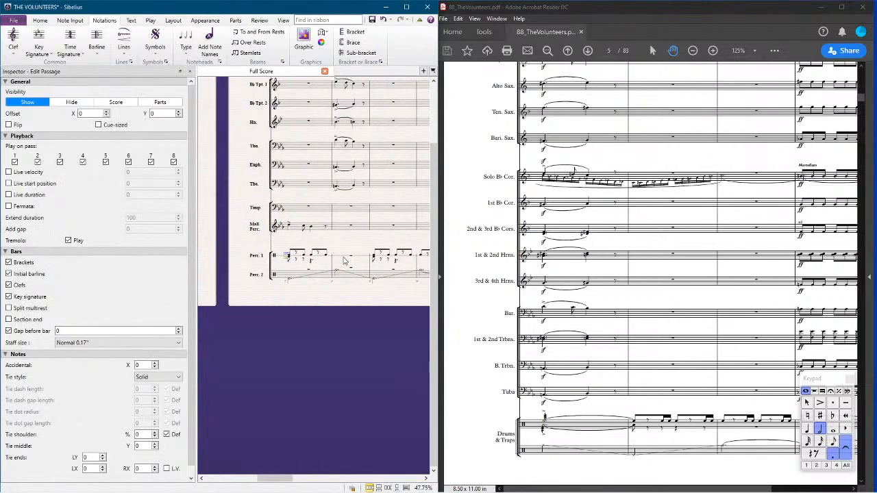
click(334, 394)
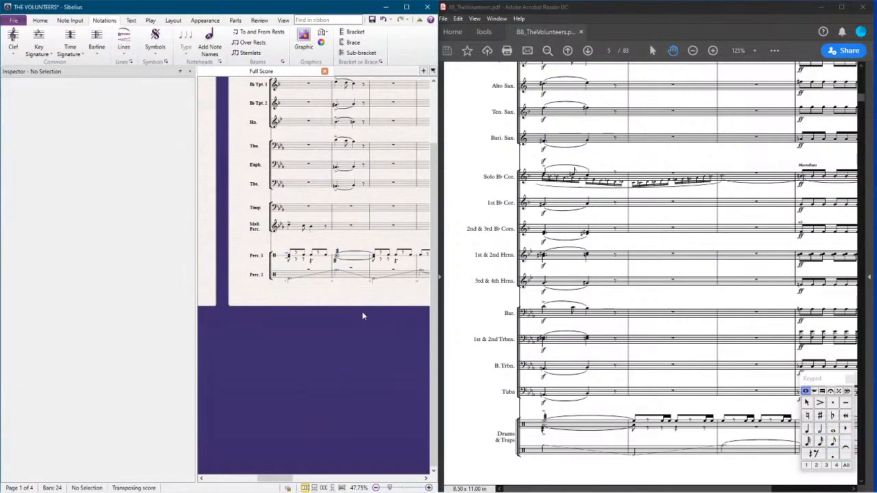
Step: Copy bars 11 and 12 of Clarinets 1 and 2 into Trumpets 1 and 2, and delete the dynamics from the trumpet copies
drag(706, 322, 597, 321)
drag(372, 336, 223, 352)
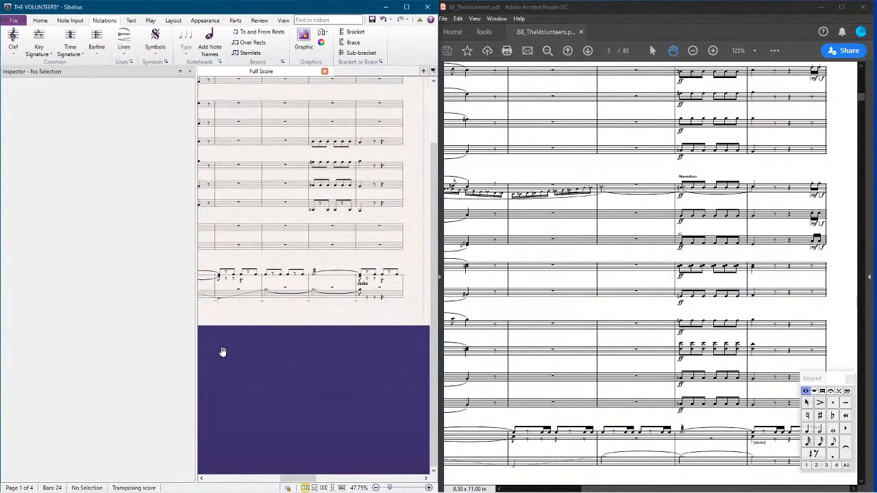
scroll(270, 321, up, 5)
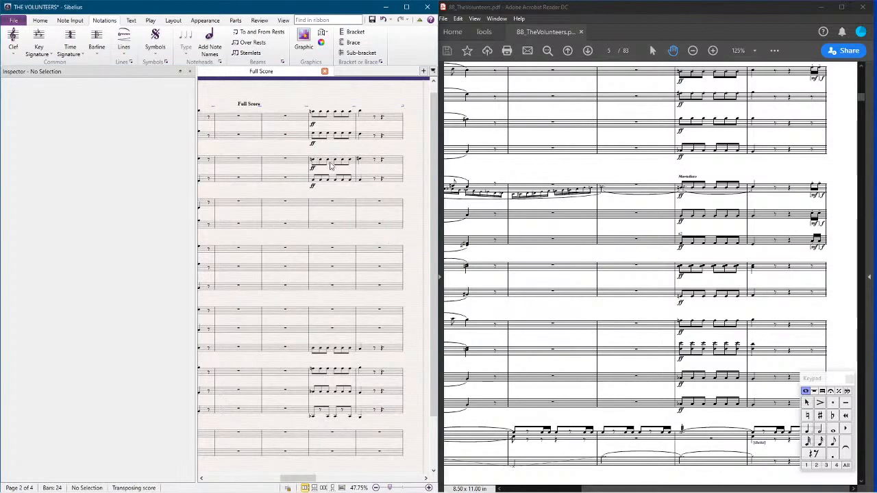
click(331, 166)
shift+click(392, 182)
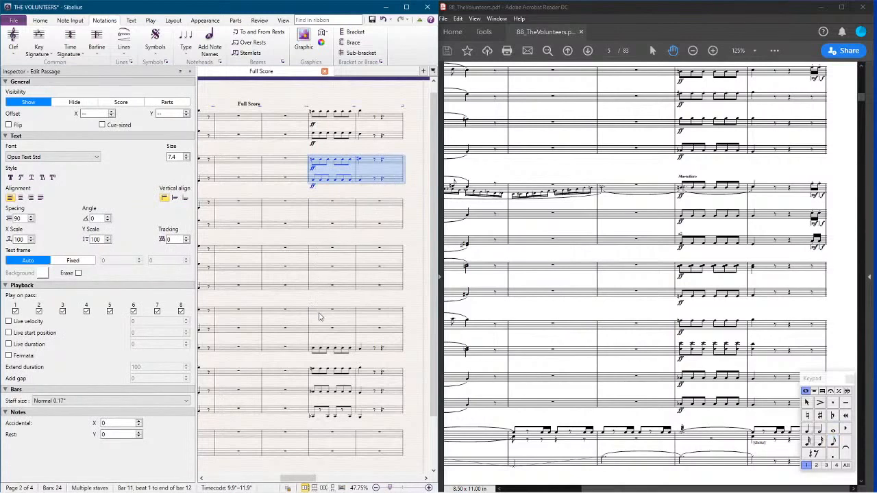
click(319, 317)
key(ctrl+shift+Right)
key(shift+Down)
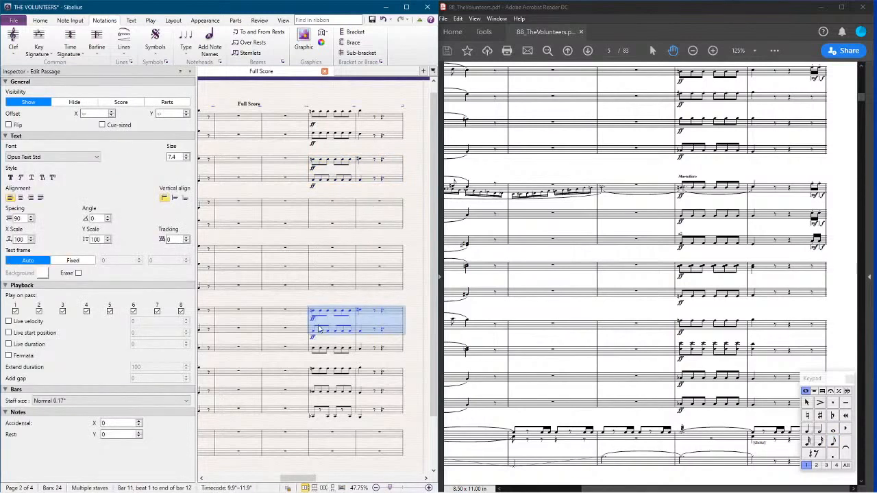
key(alt+shift+d)
key(Delete)
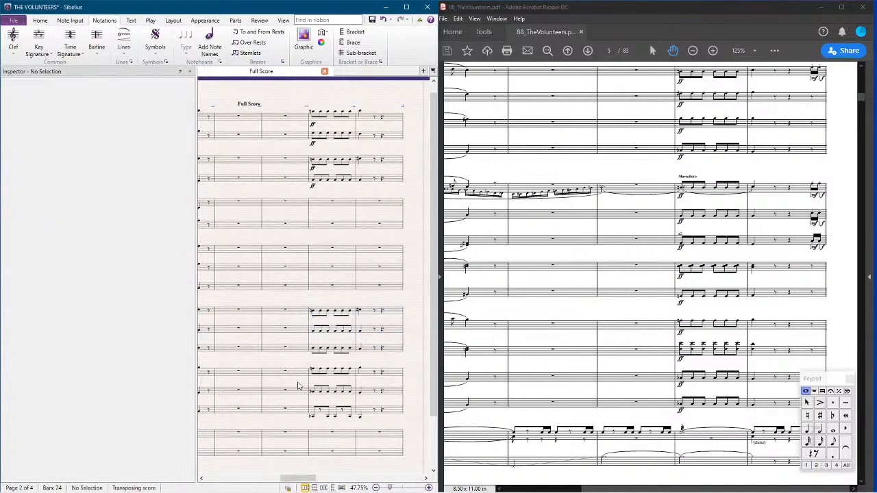
Step: Add an sf dynamic at the start of bar 6 on every staff from Flute down to Tuba
drag(532, 333, 594, 335)
scroll(349, 368, left, 5)
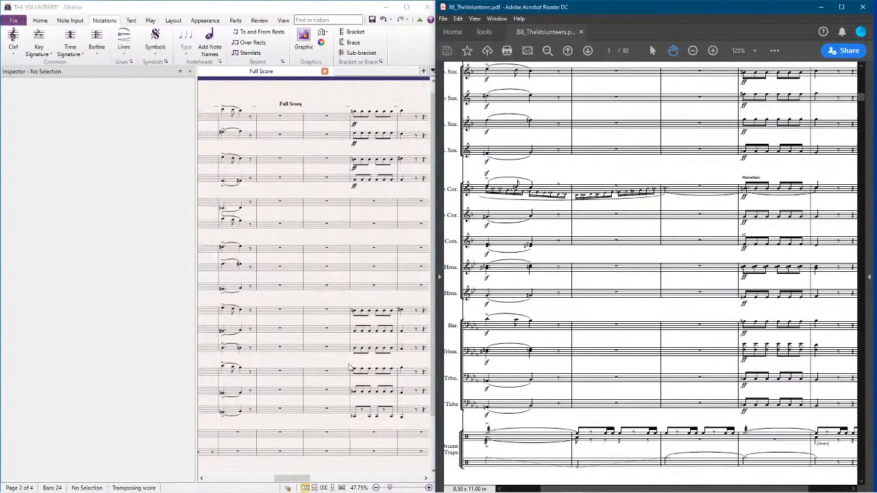
scroll(349, 368, left, 6)
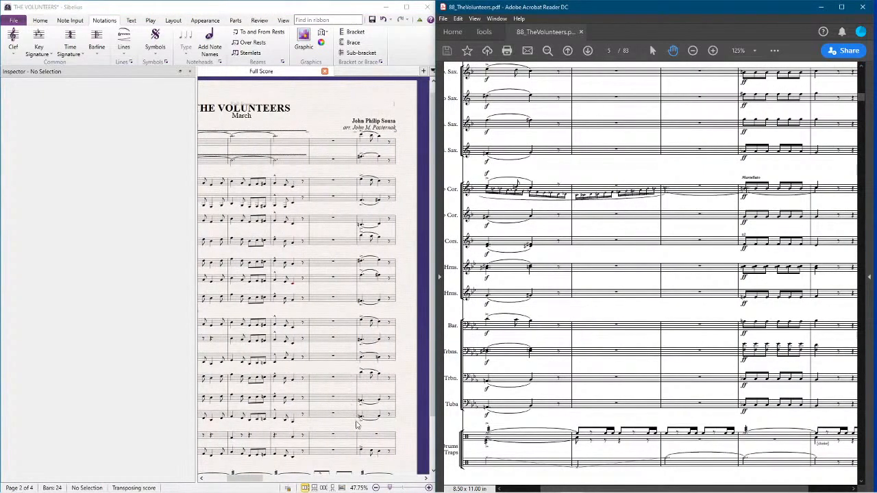
click(362, 420)
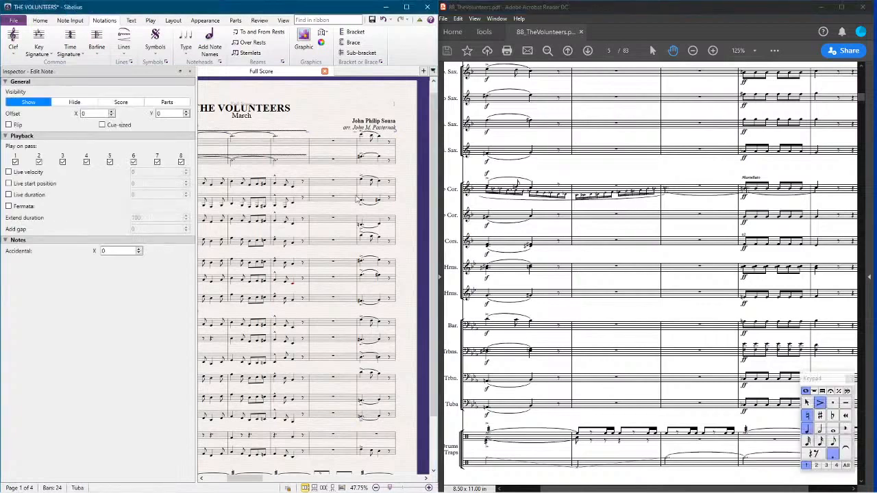
shift+click(362, 137)
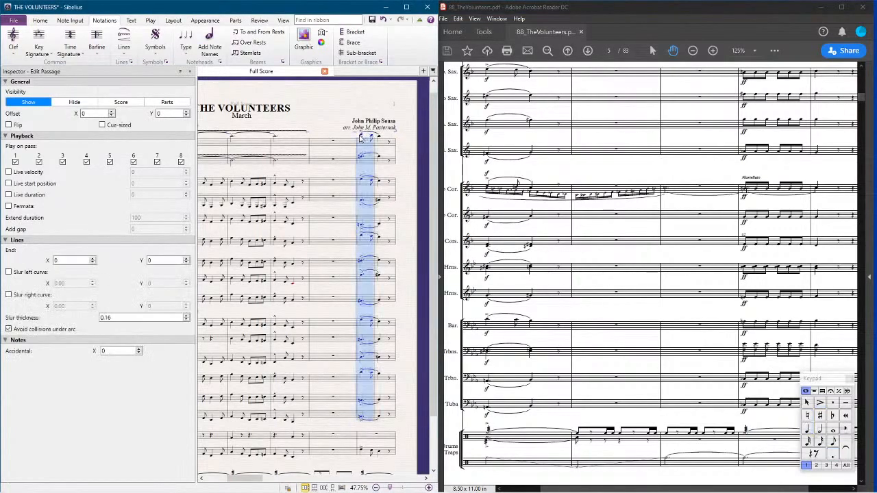
click(368, 127)
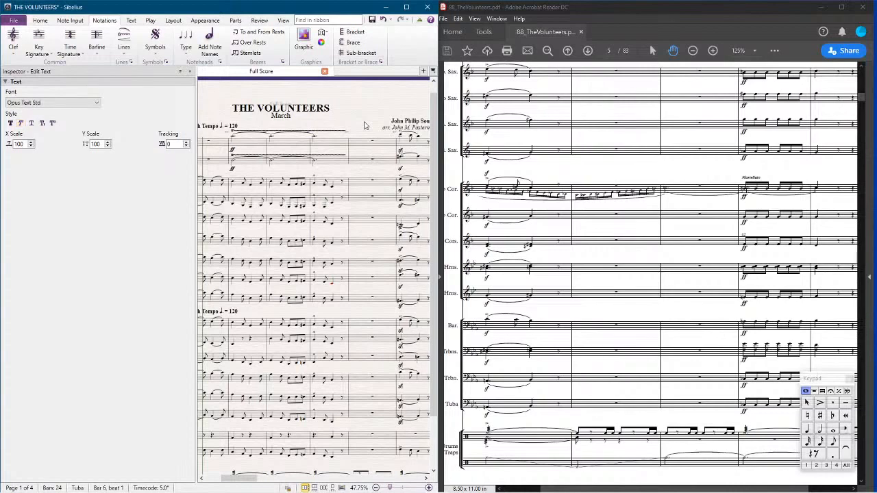
click(358, 124)
Step: Add an sf dynamic at the start of bar 8 on all staves from Flute down to Tuba
scroll(357, 124, right, 5)
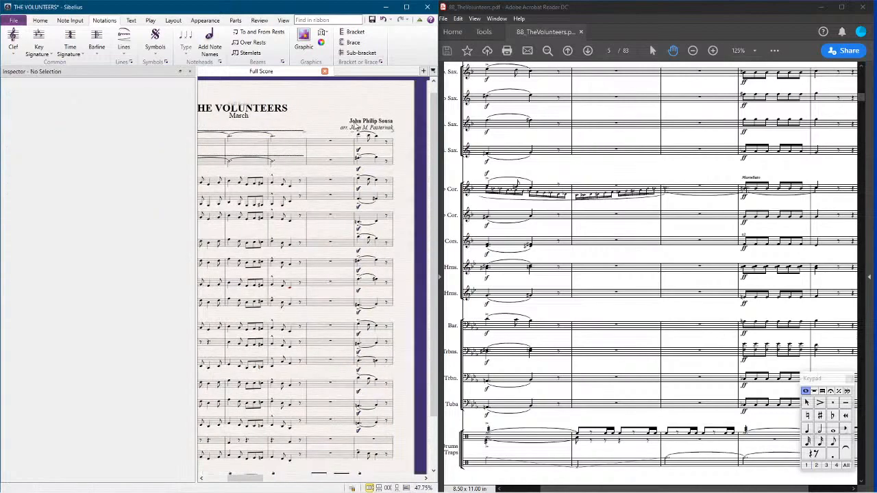
click(414, 122)
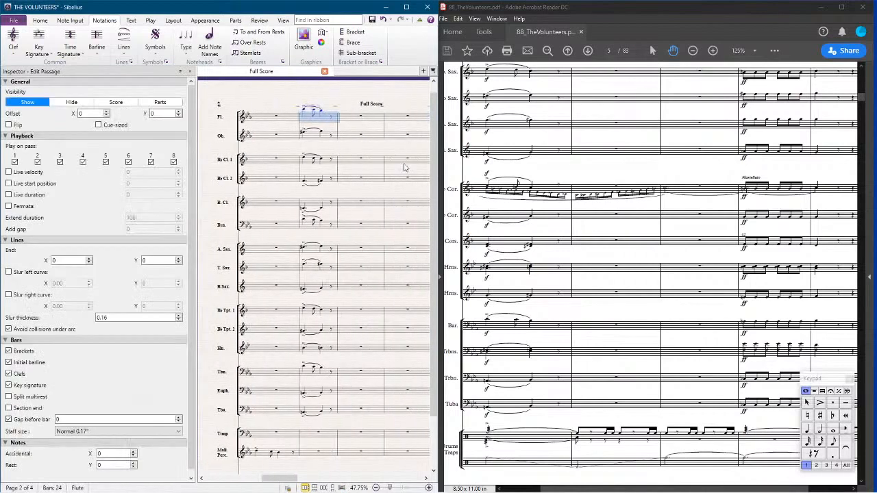
shift+click(312, 413)
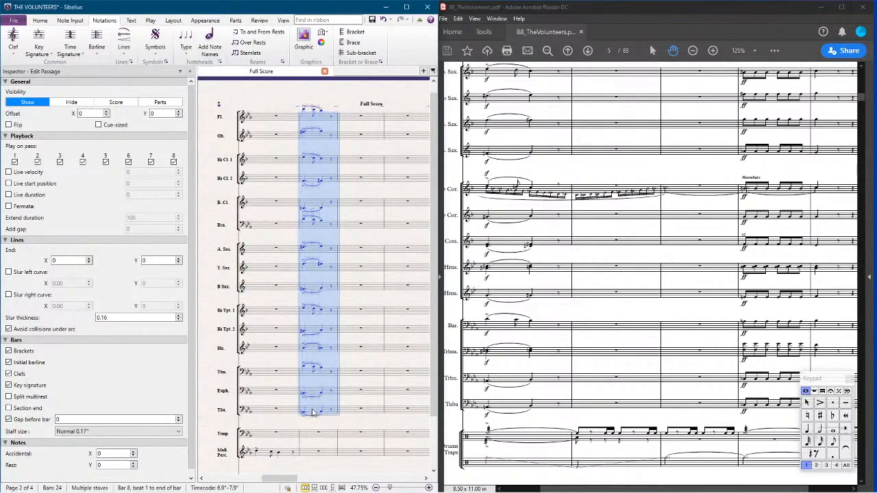
key(ctrl+e)
text(f)
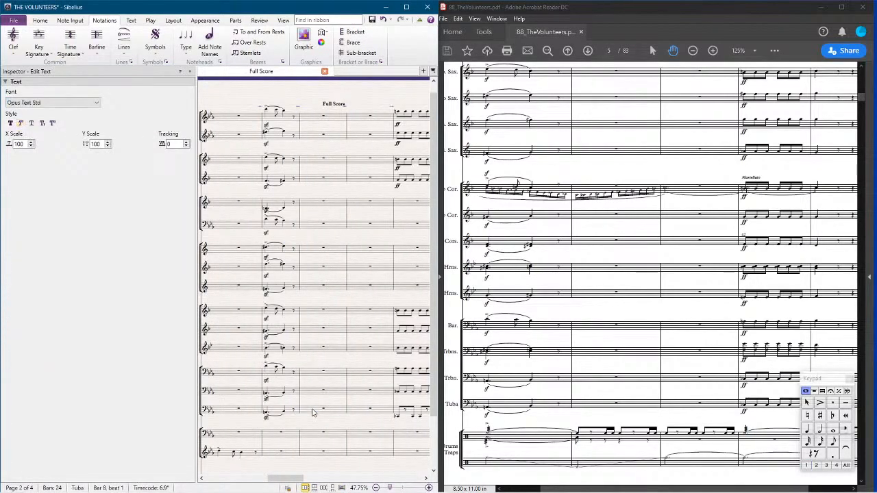
key(Escape)
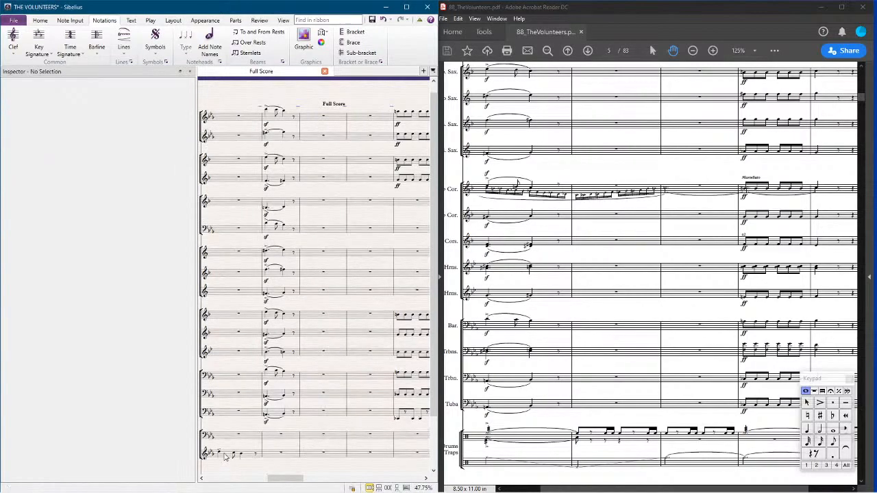
Step: Move the mallet percussion figure from bar 7 to bar 8 and mark it sf
click(269, 455)
key(ctrl+v)
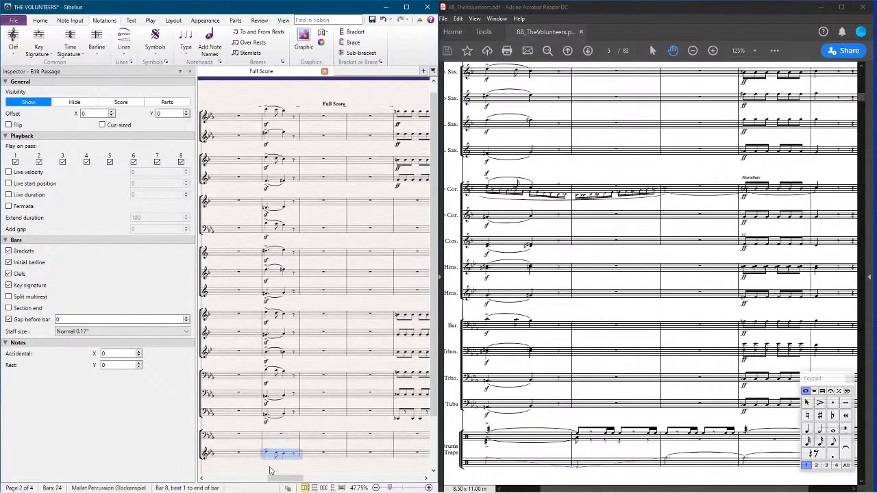
scroll(274, 458, left, 5)
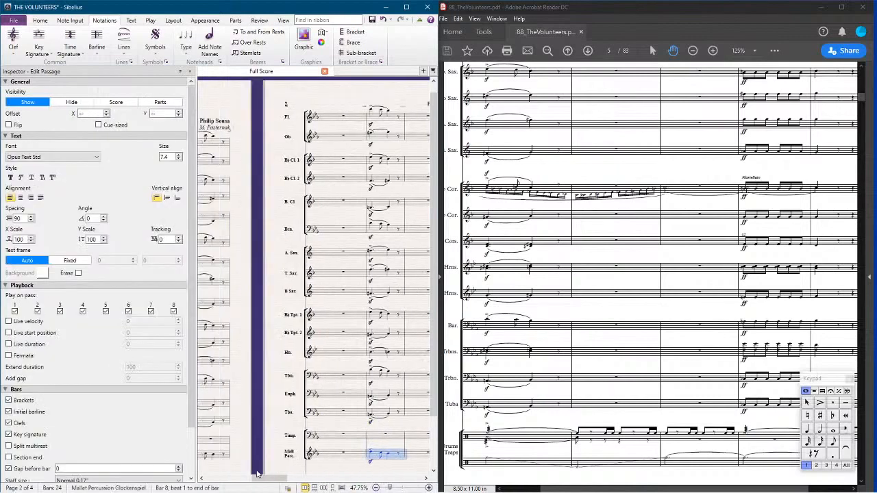
key(Escape)
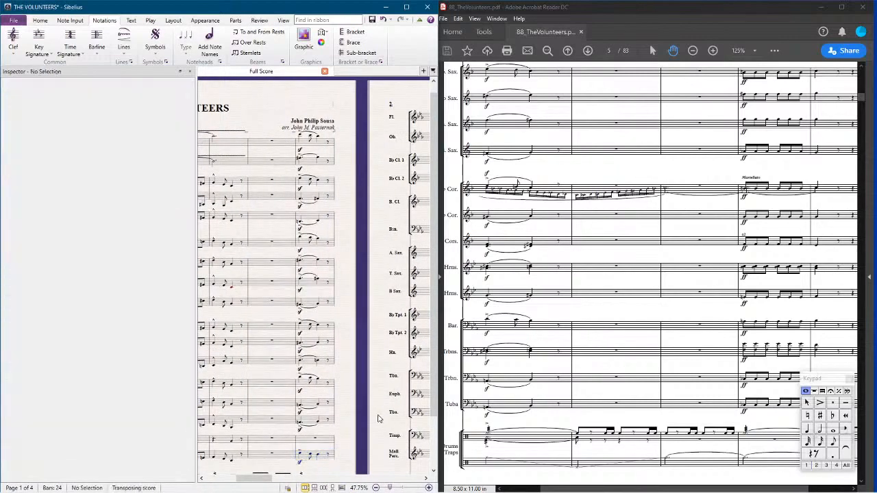
Step: Copy the Horn passage in bars 11 and 12 into the Tenor Saxophone staff
scroll(362, 424, right, 4)
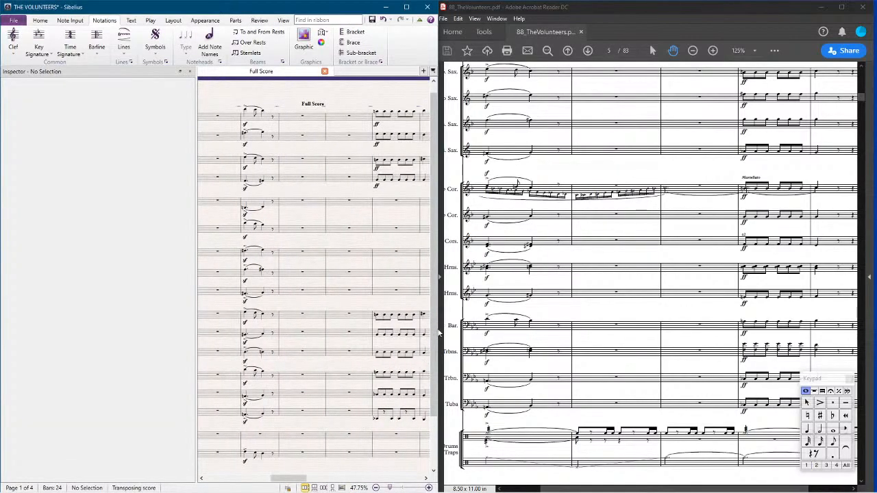
scroll(309, 428, down, 2)
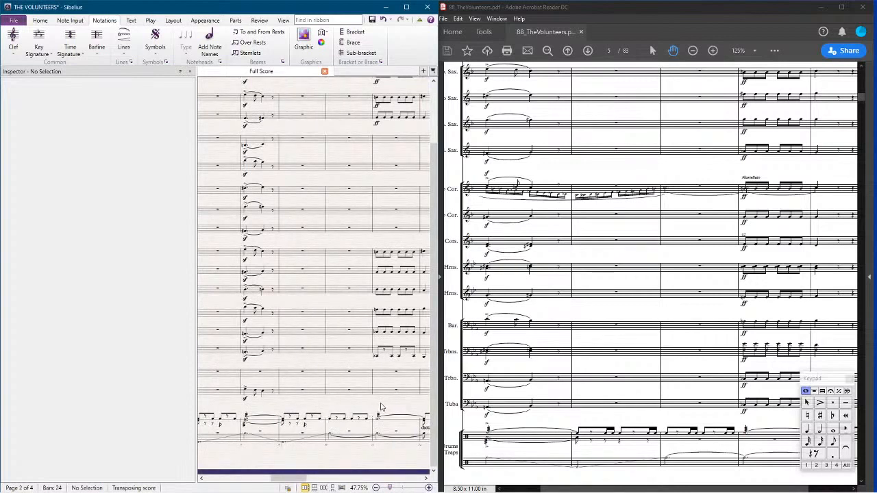
scroll(378, 402, right, 3)
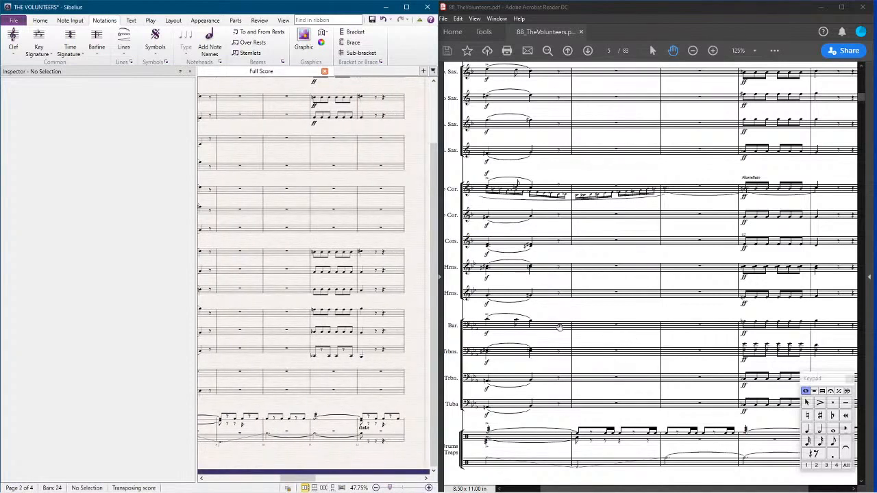
scroll(724, 296, up, 3)
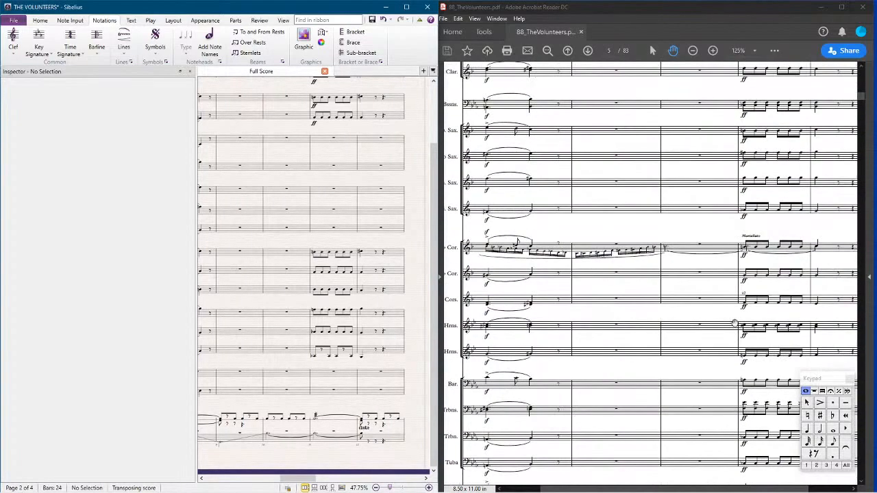
scroll(734, 326, up, 1)
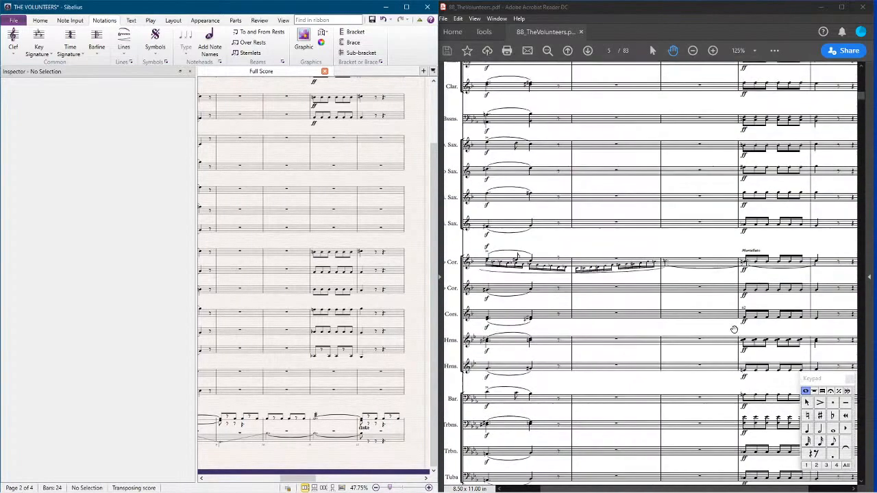
click(333, 291)
shift+click(389, 293)
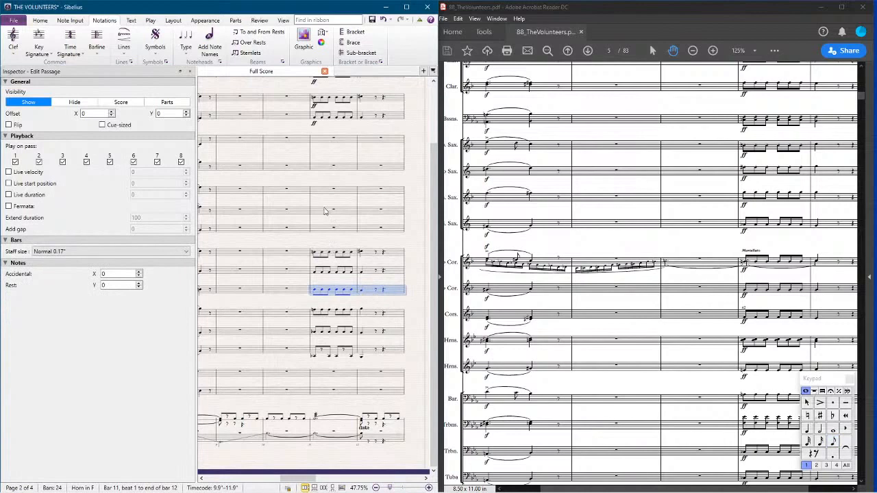
key(Escape)
click(325, 211)
shift+click(363, 212)
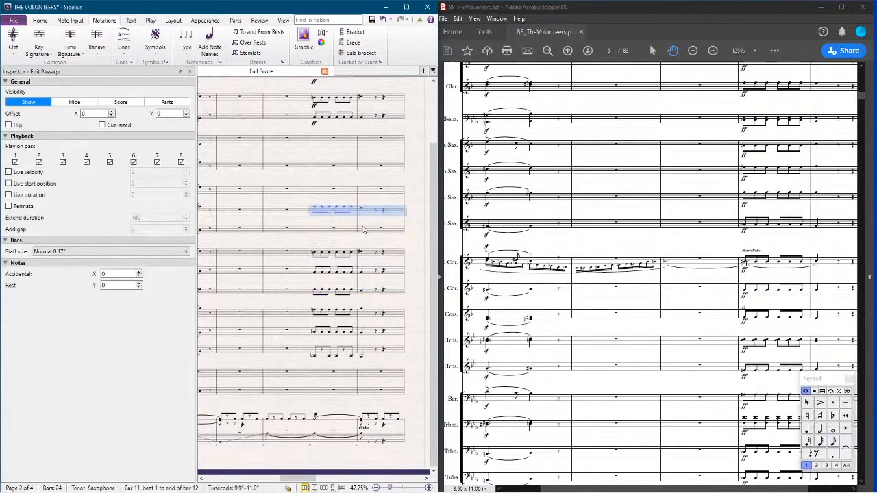
Step: Copy the Euphonium passage in bars 11 and 12 into the Baritone Saxophone staff
click(392, 332)
shift+click(316, 337)
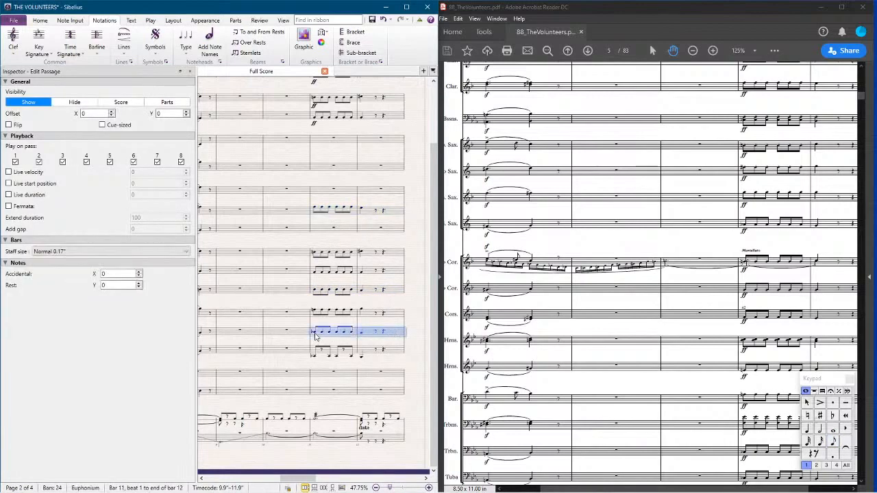
key(Escape)
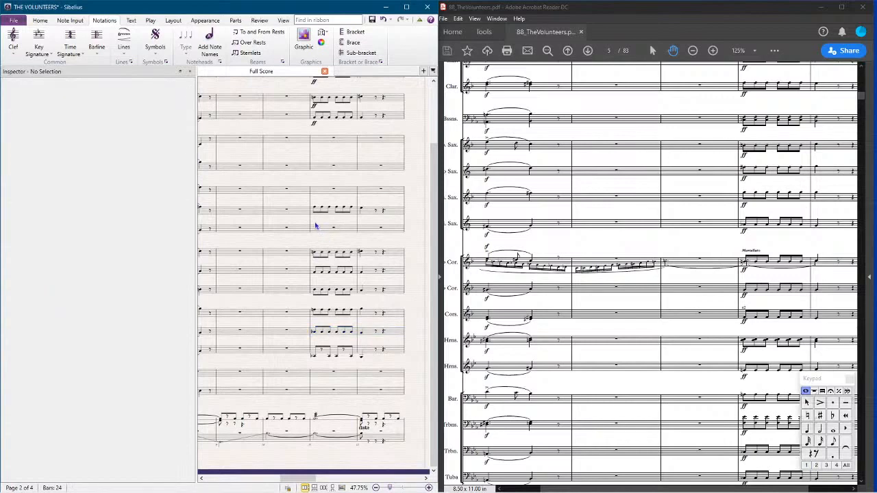
click(318, 230)
scroll(319, 234, up, 2)
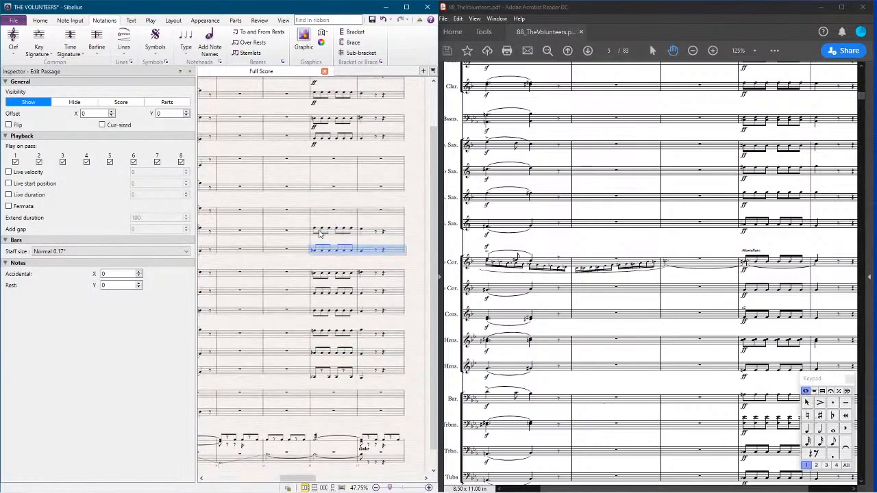
Step: Fill bars 11 and 12 of the Alto Saxophone with the Clarinet 2 passage and of the Bass Clarinet with the Tuba passage
scroll(322, 239, left, 5)
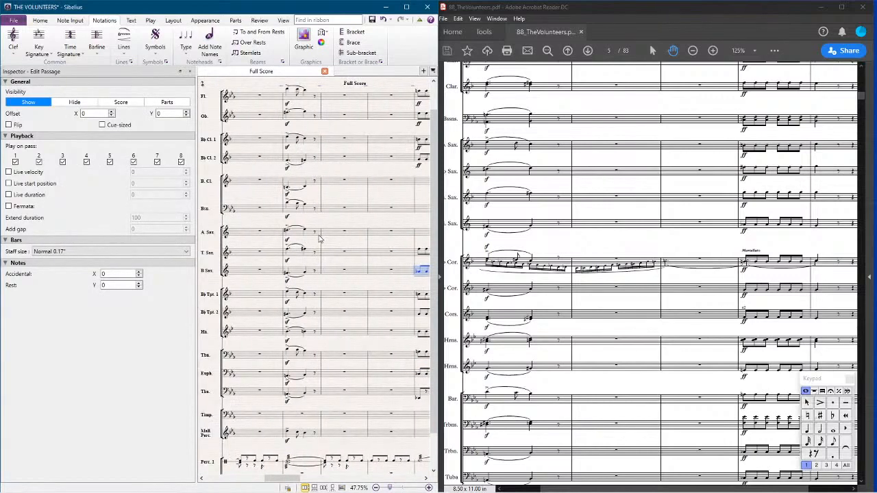
scroll(318, 238, right, 3)
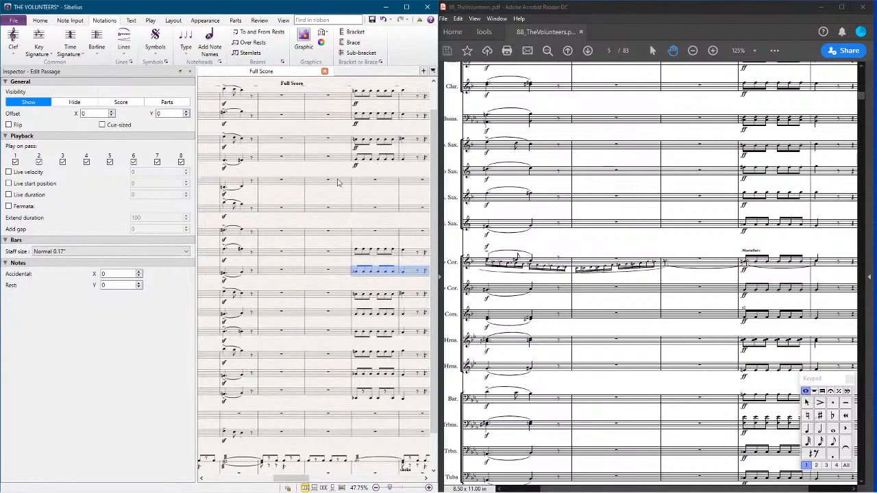
click(375, 159)
key(Escape)
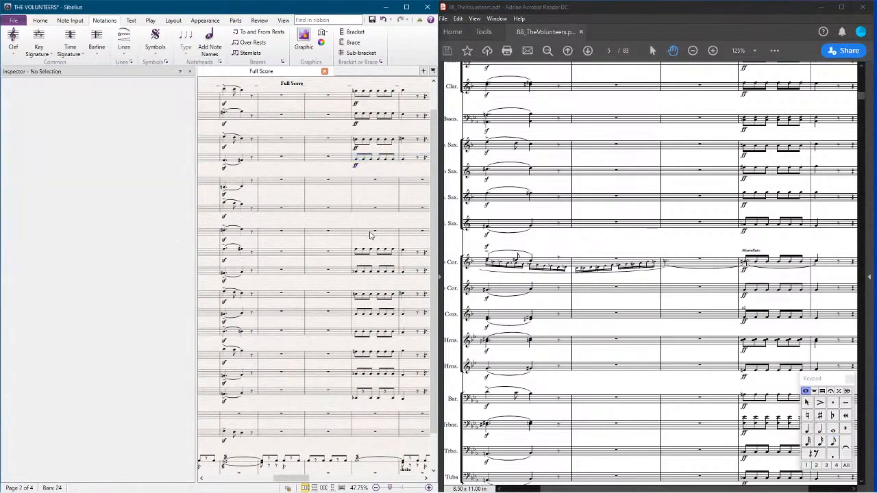
click(370, 235)
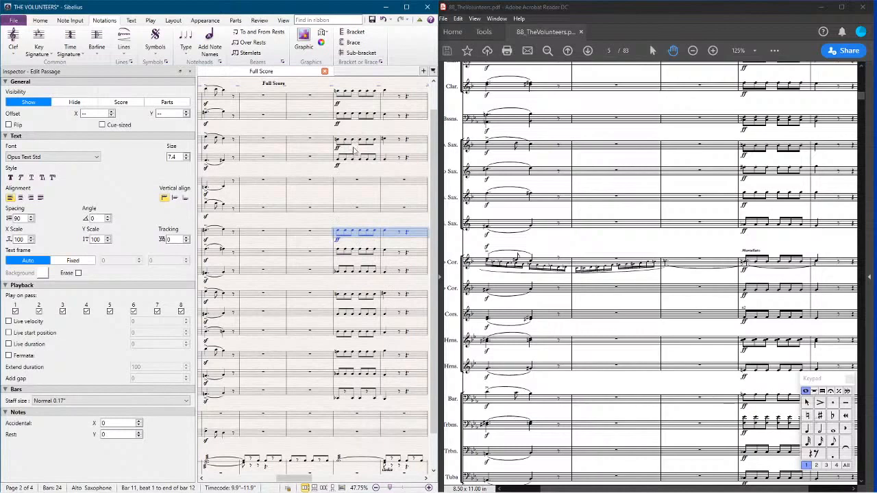
click(342, 395)
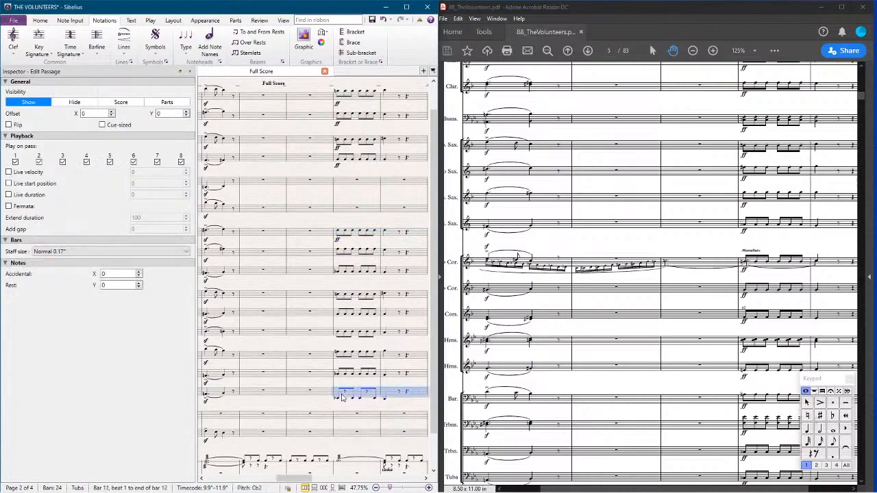
alt+click(342, 181)
Step: Copy the Trombone passage in bars 11 and 12 into the Bassoon staff and raise the Bass Clarinet passage an octave
click(419, 356)
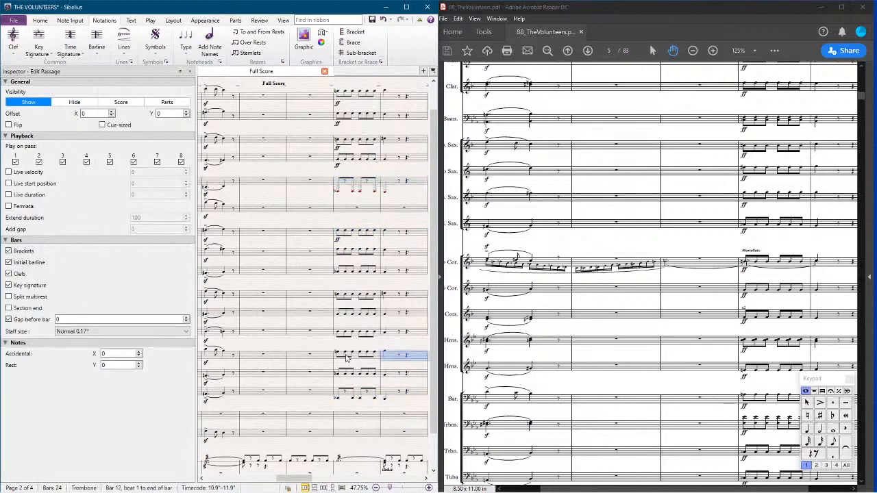
shift+click(348, 357)
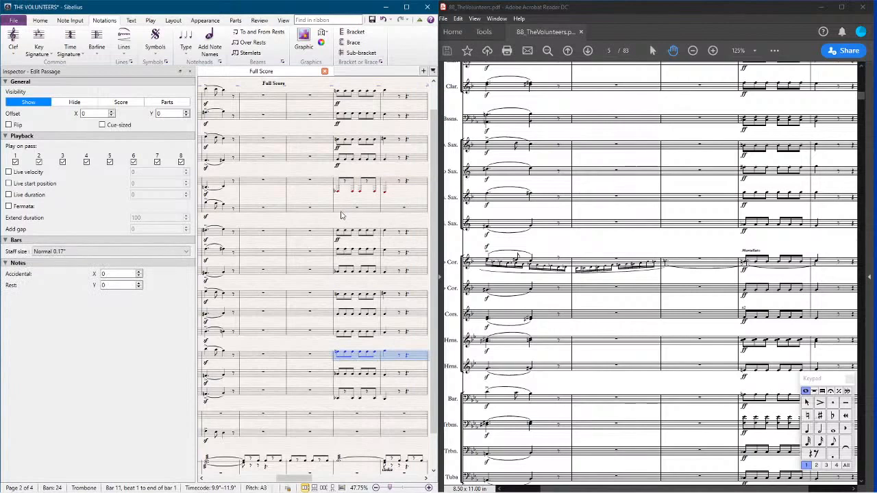
click(420, 181)
shift+click(342, 185)
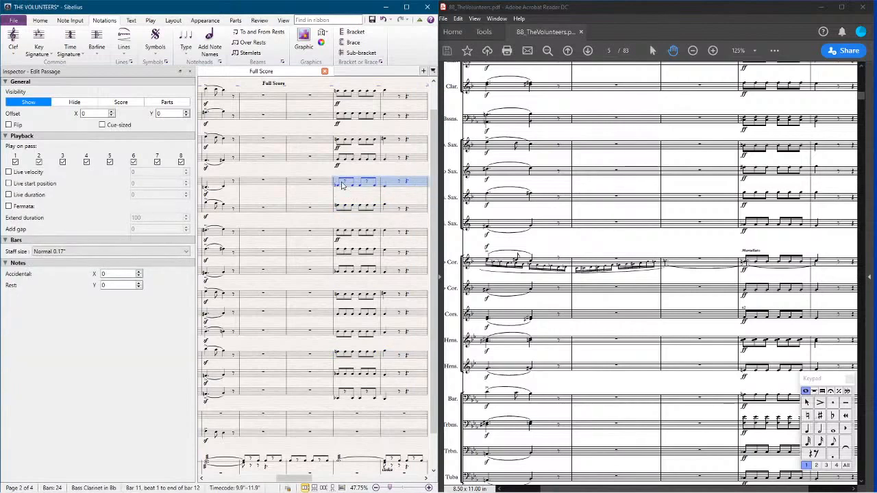
Step: Examine the ends of bars 11 and 12 in the PDF score and the parts starting at bar 13 on the following page
drag(731, 247, 621, 265)
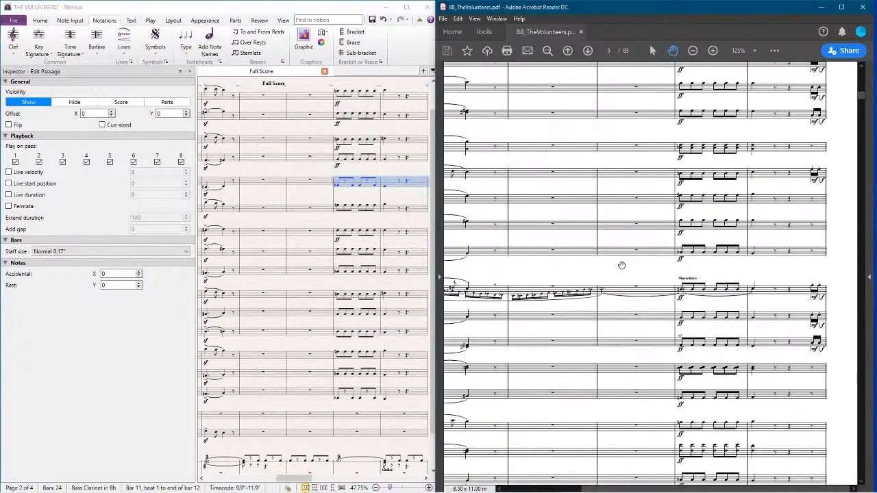
scroll(716, 268, up, 1)
scroll(716, 267, up, 4)
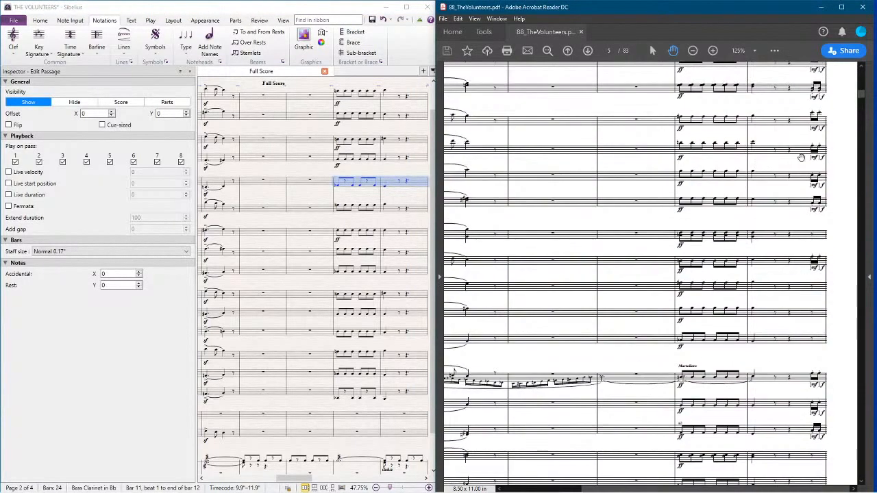
scroll(816, 118, up, 1)
scroll(820, 98, down, 5)
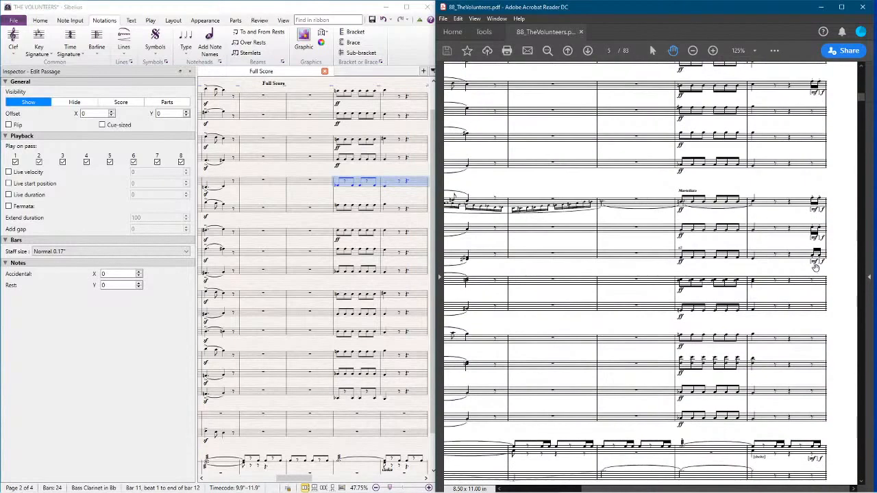
scroll(813, 254, up, 1)
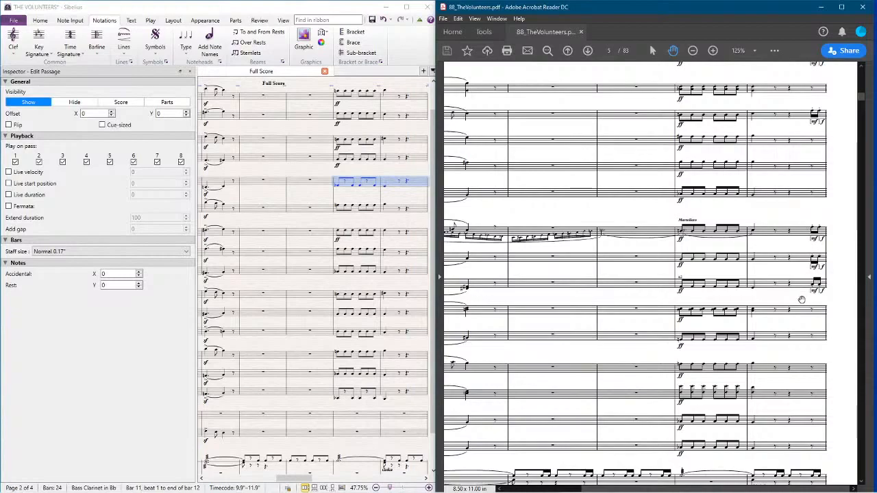
scroll(788, 302, down, 10)
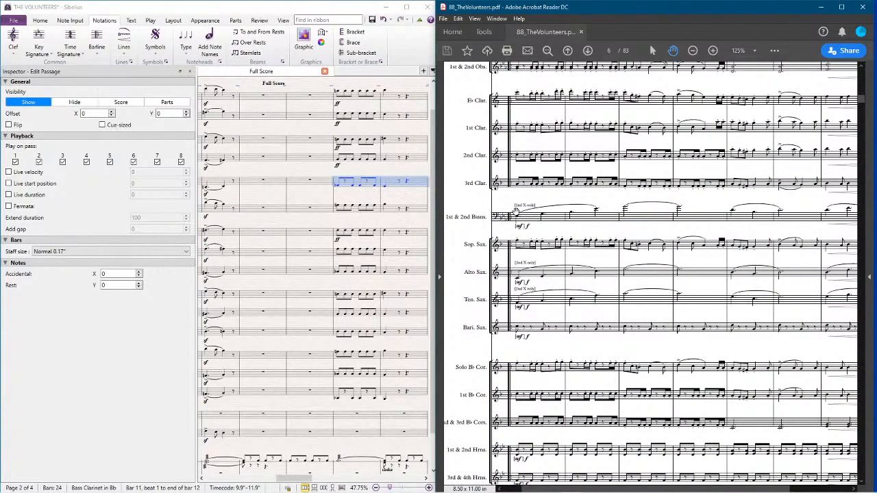
scroll(521, 212, up, 3)
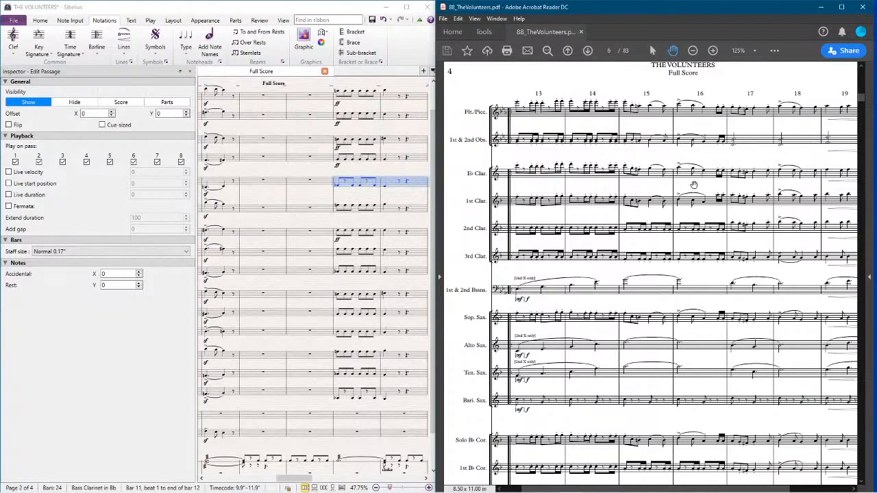
Step: Copy the ff dynamic into bar 11 of every staff from Bass Clarinet down to Tuba, except the Alto Saxophone
click(365, 131)
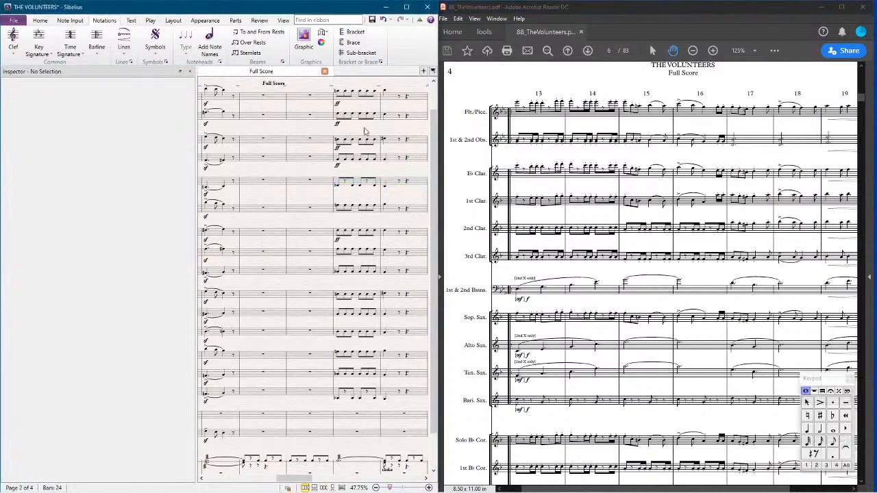
click(337, 168)
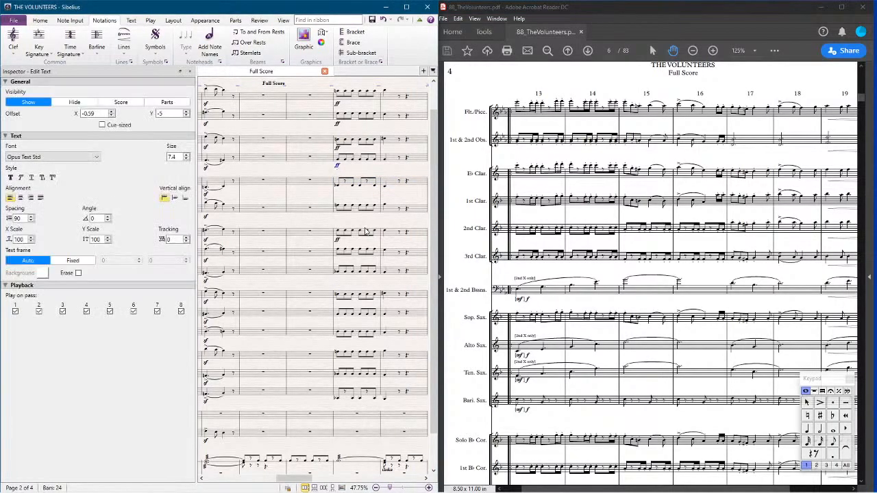
click(346, 252)
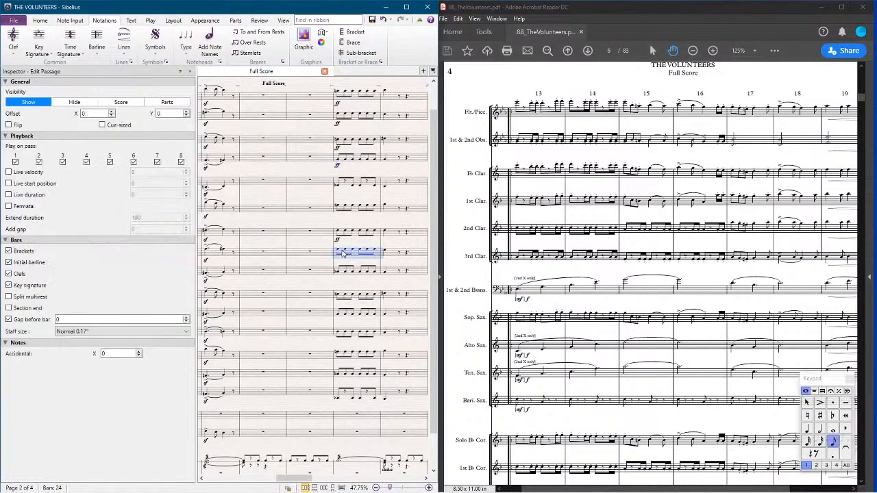
click(346, 184)
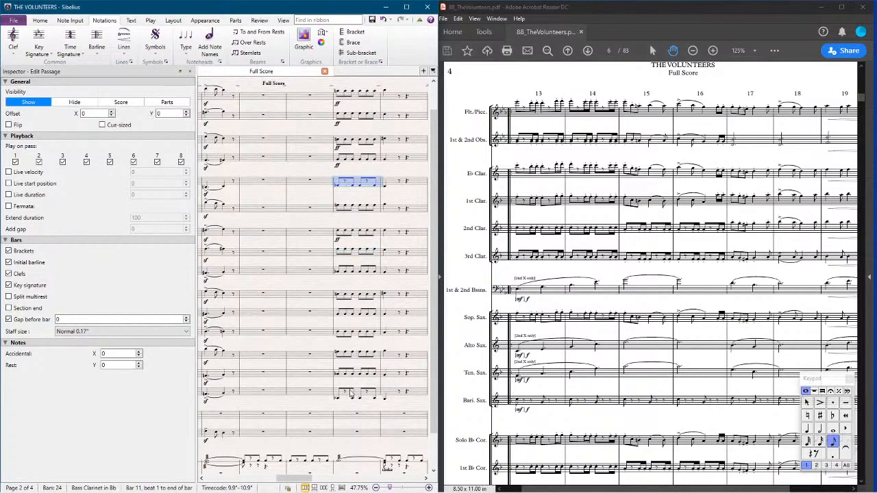
shift+click(352, 394)
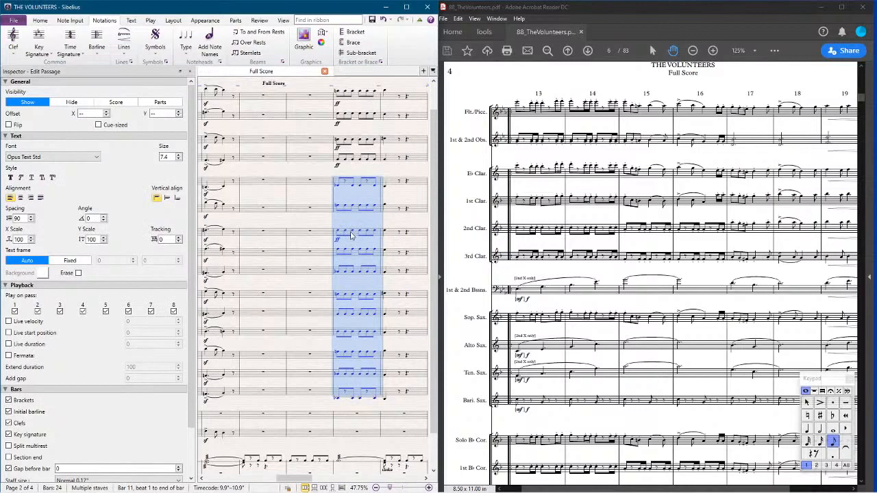
key(ctrl+v)
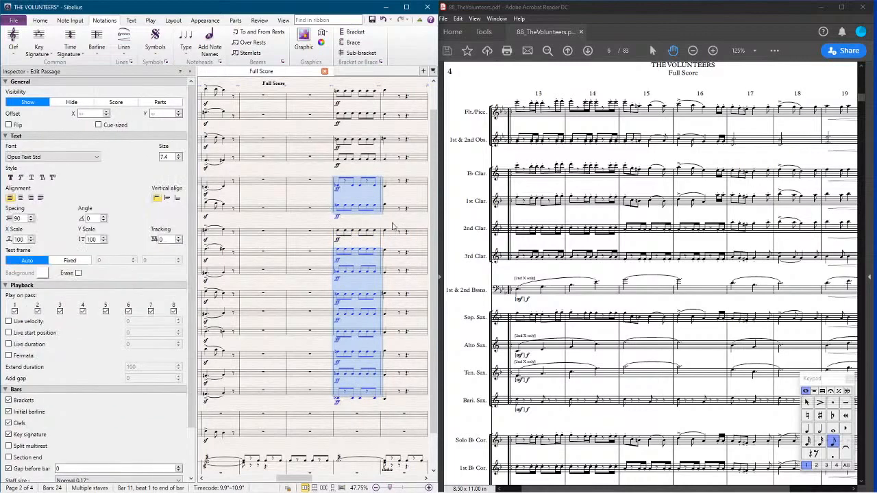
key(Escape)
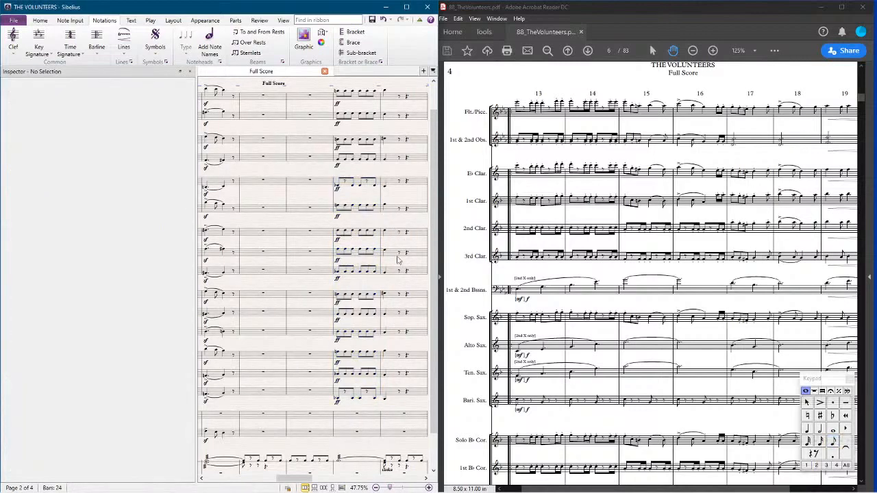
Step: Copy the Flute passage in bars 11 and 12, with its ff, into the Mallet Percussion staff
scroll(394, 311, down, 2)
scroll(393, 311, up, 5)
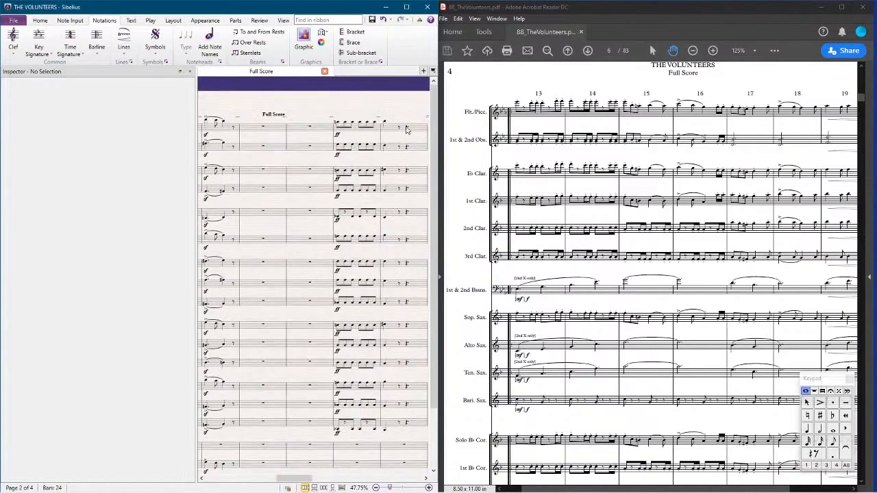
click(383, 130)
shift+click(355, 130)
drag(355, 130, 347, 412)
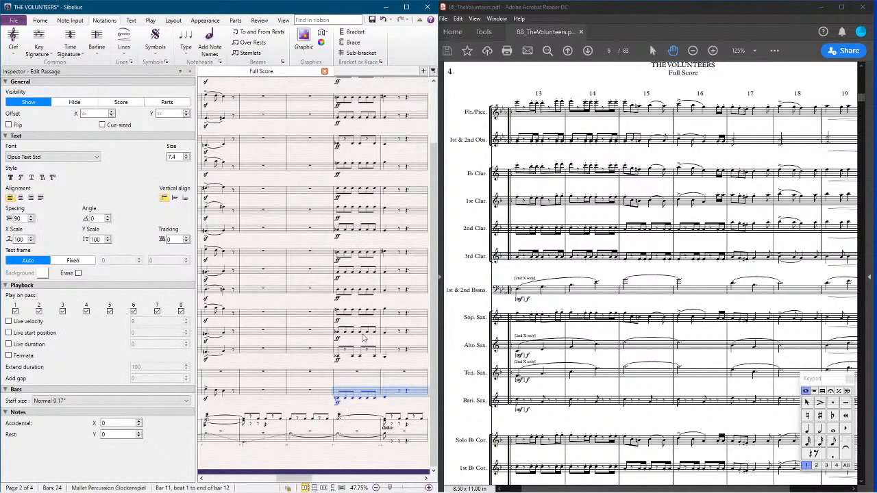
click(403, 367)
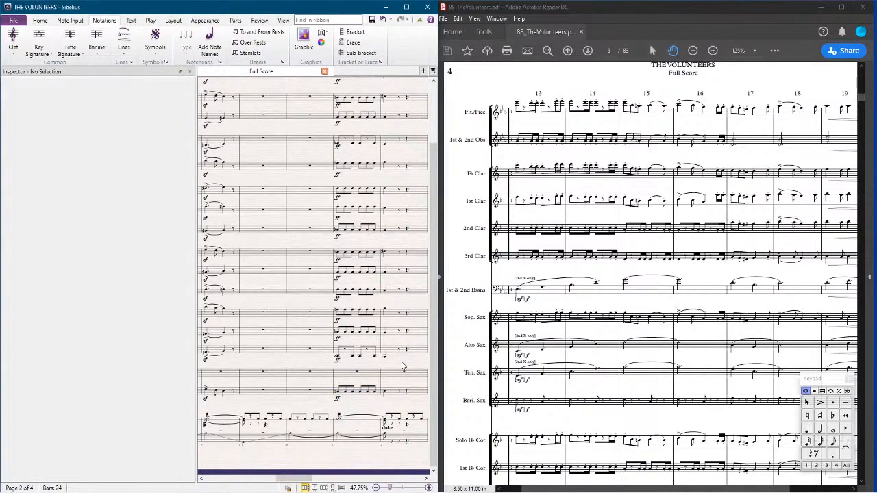
Step: Play back the score from the beginning and remove the accidentals from the bar 12 notes of B♭ Trumpet 1 and B♭ Clarinet 1
key(ctrl+alt+x)
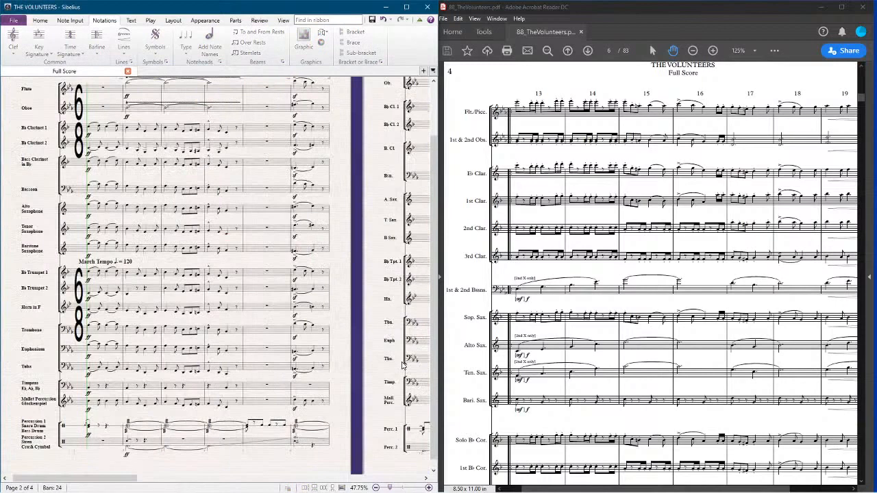
key(space)
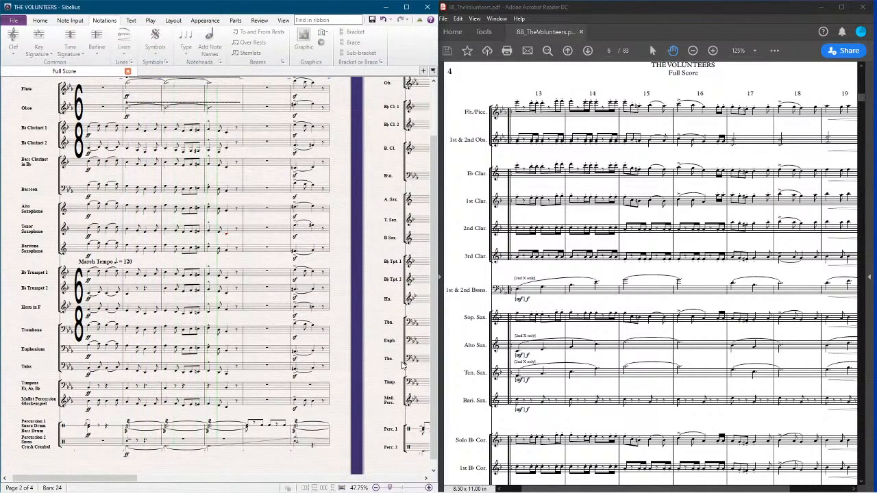
key(space)
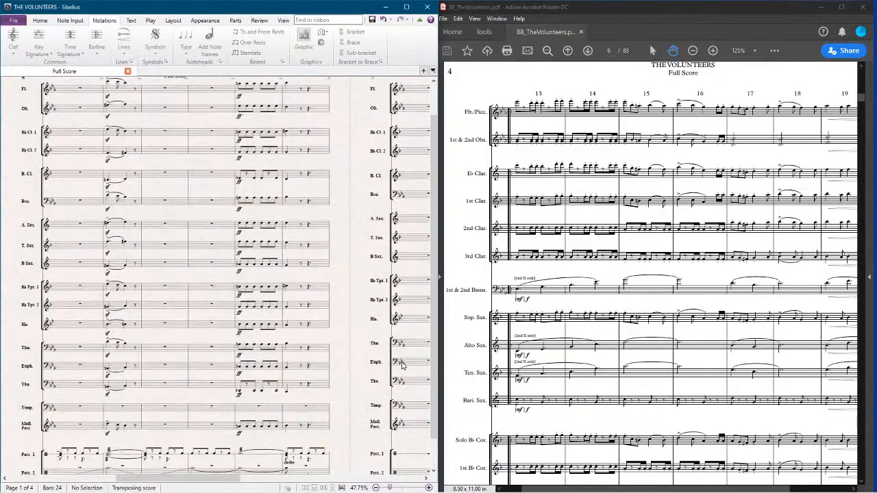
key(space)
key(space)
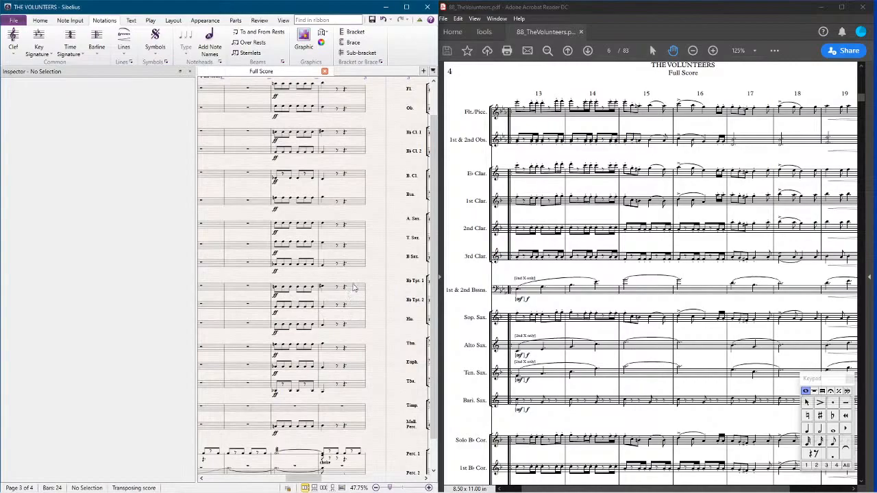
click(351, 288)
click(358, 133)
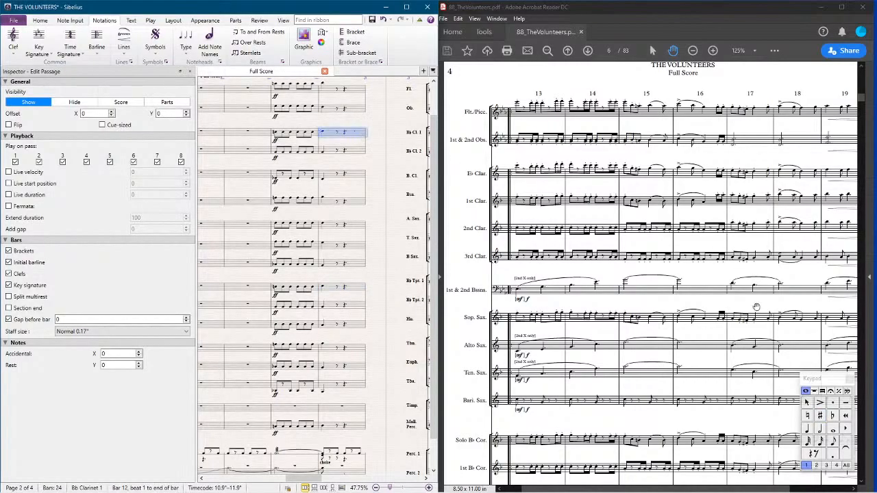
Step: Compare the wind and brass parts of bars 7 to 12 in the PDF with the transcribed staves
click(785, 327)
scroll(514, 297, down, 2)
scroll(726, 289, up, 10)
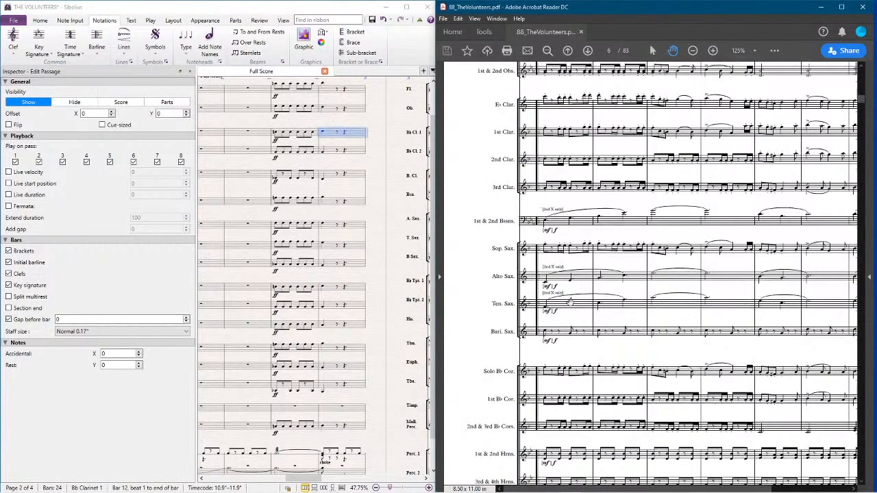
drag(726, 288, 608, 286)
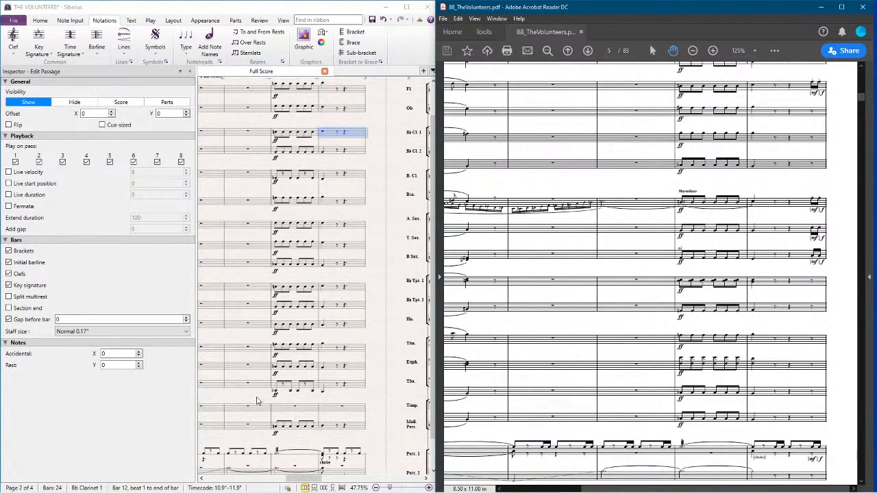
drag(257, 401, 425, 387)
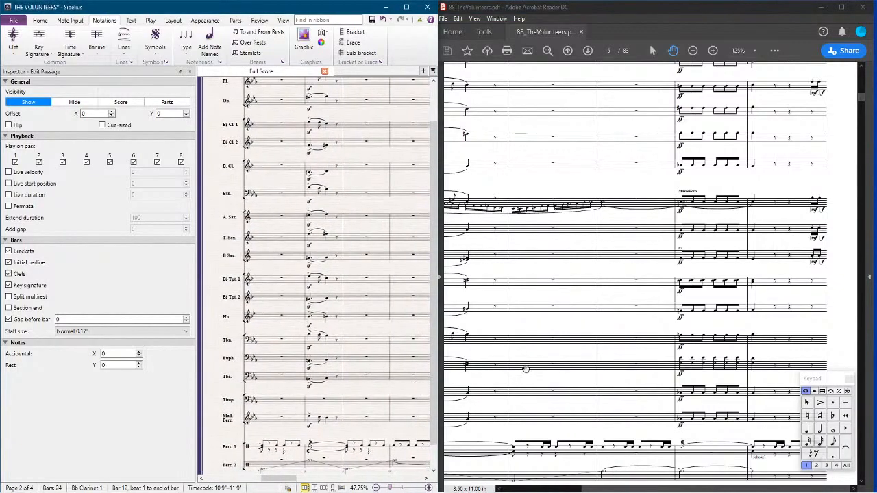
drag(546, 359, 629, 358)
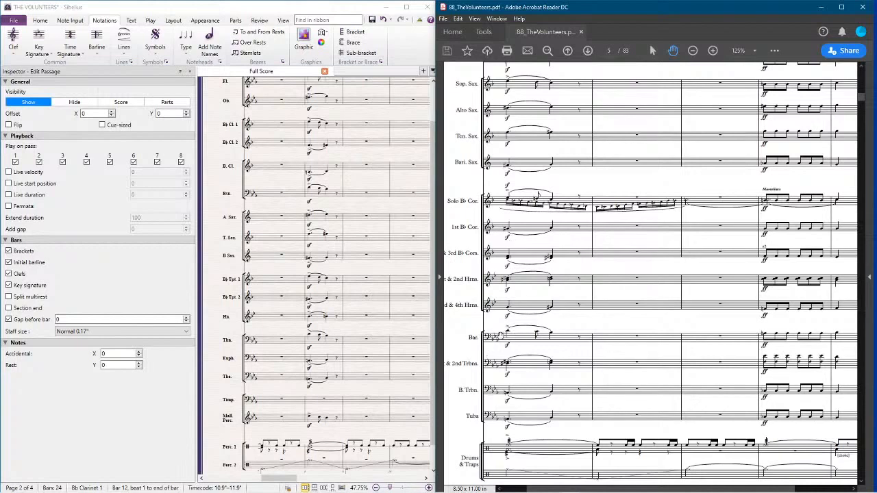
scroll(343, 344, down, 1)
scroll(346, 335, right, 3)
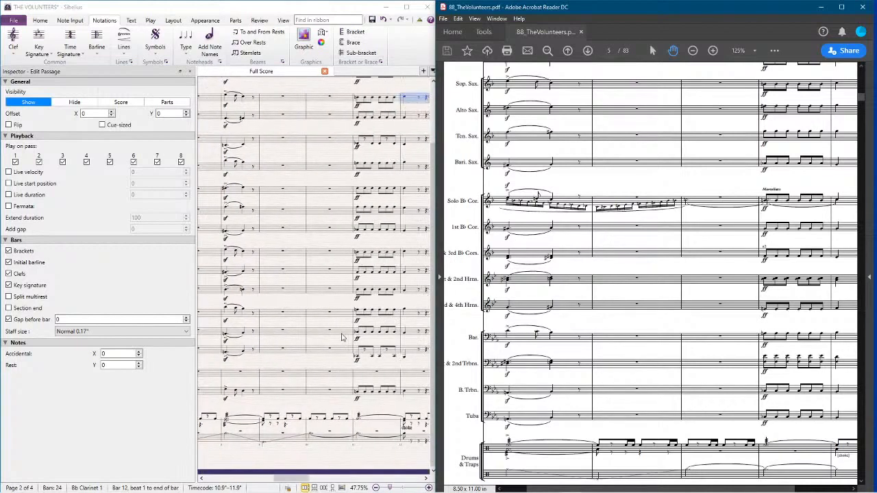
Step: Move the Trombone passage of bars 6 to 12 to the Euphonium staff and copy it into the Baritone Saxophone staff
click(394, 318)
scroll(315, 333, right, 5)
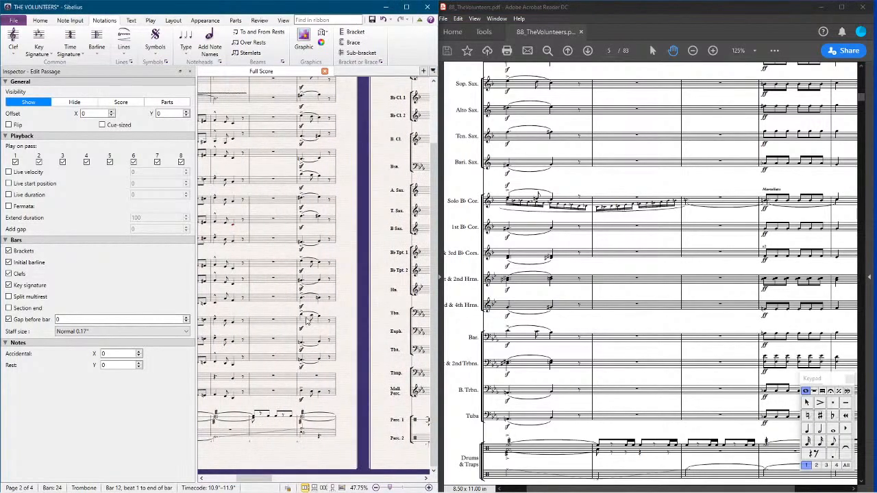
key(shift+Home)
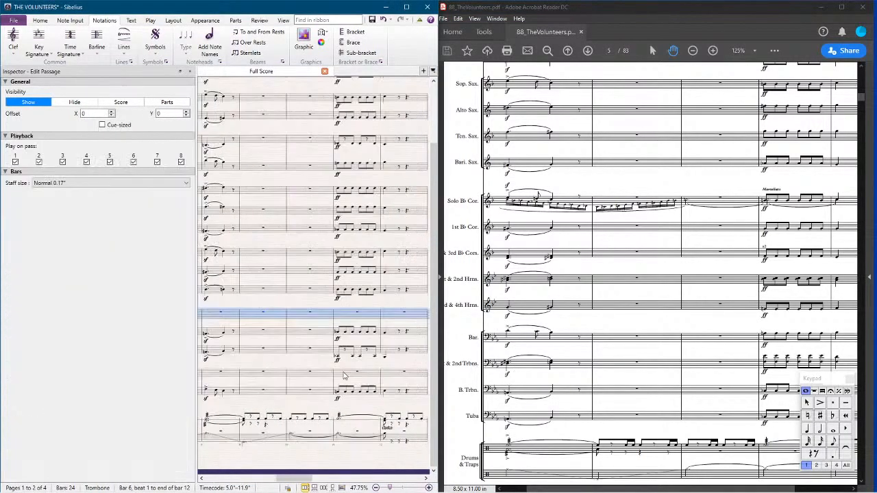
key(shift+Down)
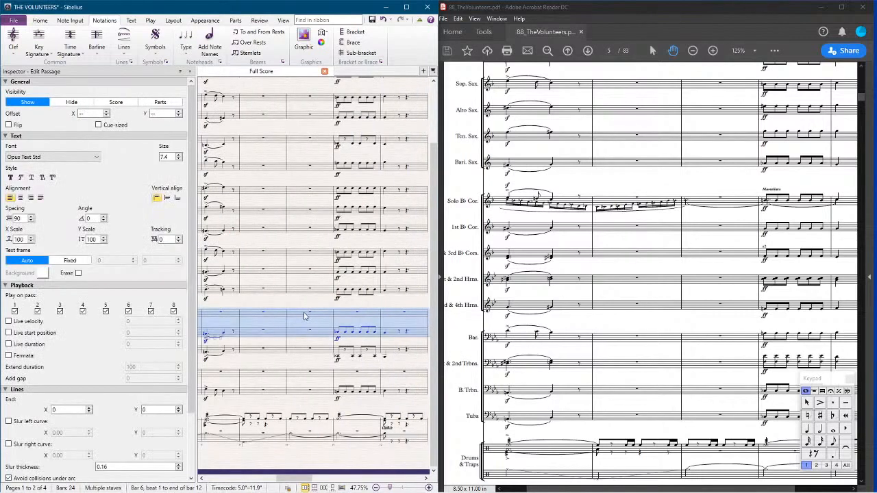
key(shift+Up)
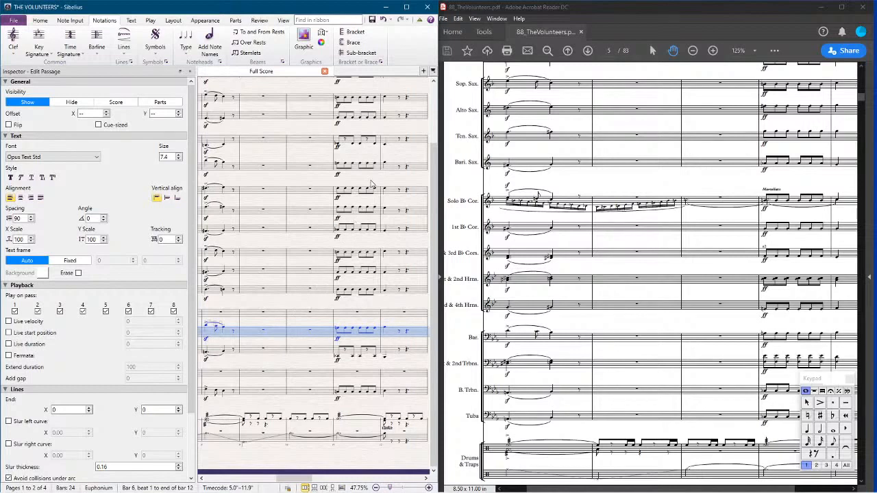
scroll(371, 183, left, 5)
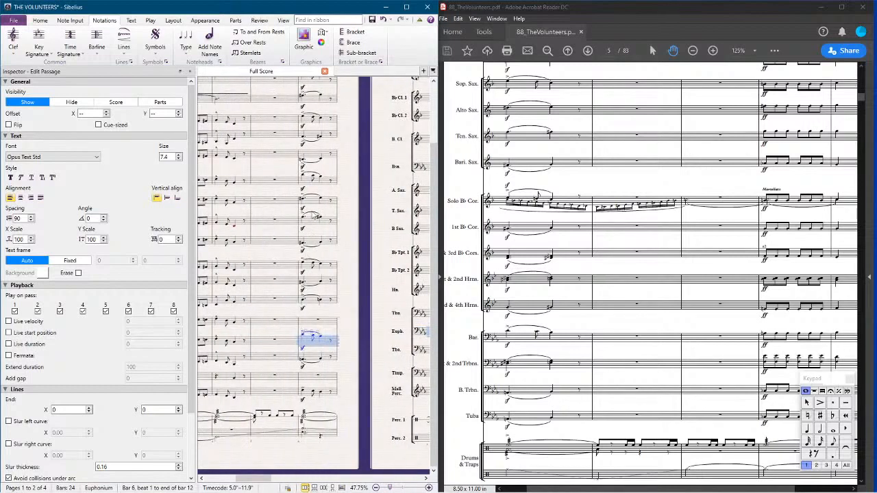
click(311, 244)
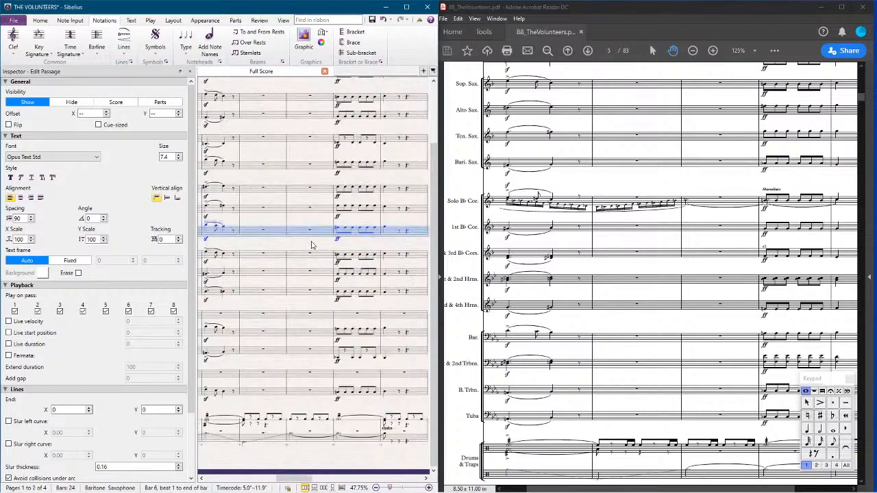
Step: Try transposing the copied Baritone Saxophone passage in bars 6 to 12 down an octave and inspect the Bassoon passage
scroll(307, 249, left, 3)
key(shift+t)
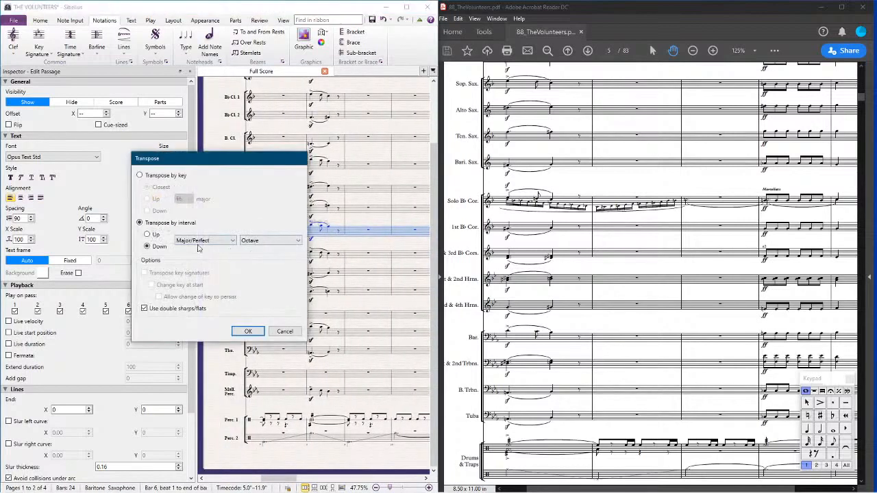
key(Escape)
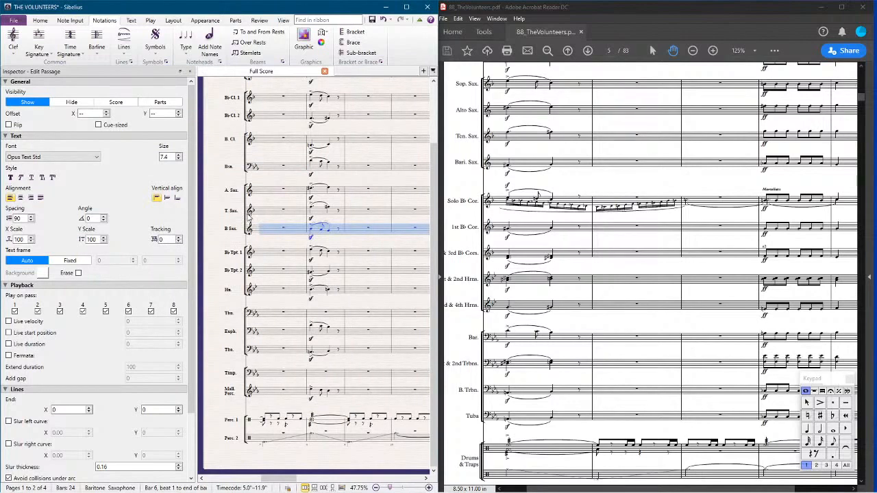
scroll(307, 286, up, 1)
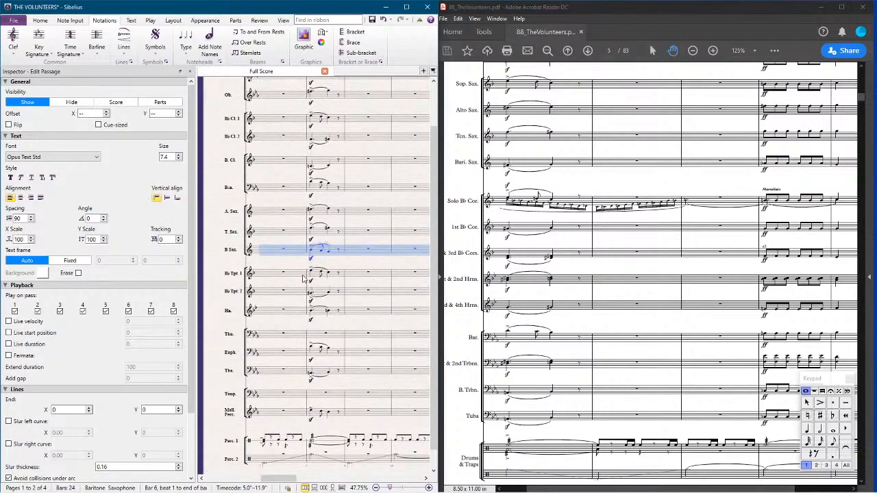
scroll(303, 277, left, 3)
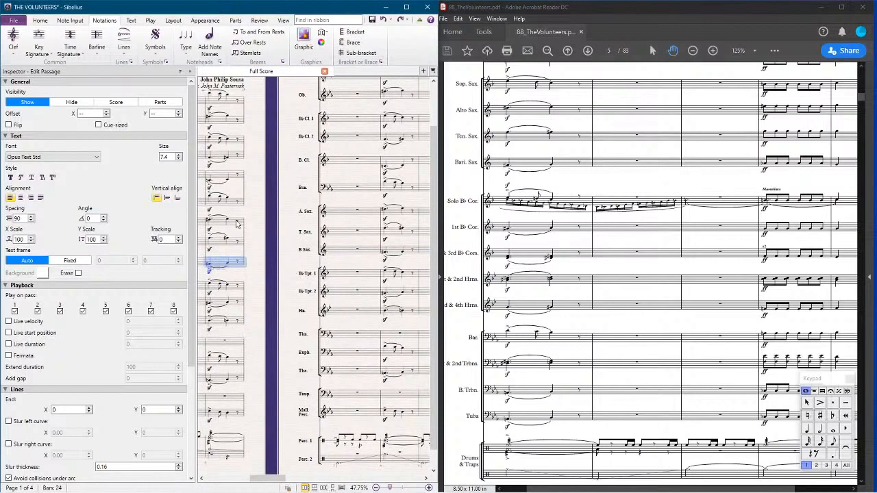
click(213, 203)
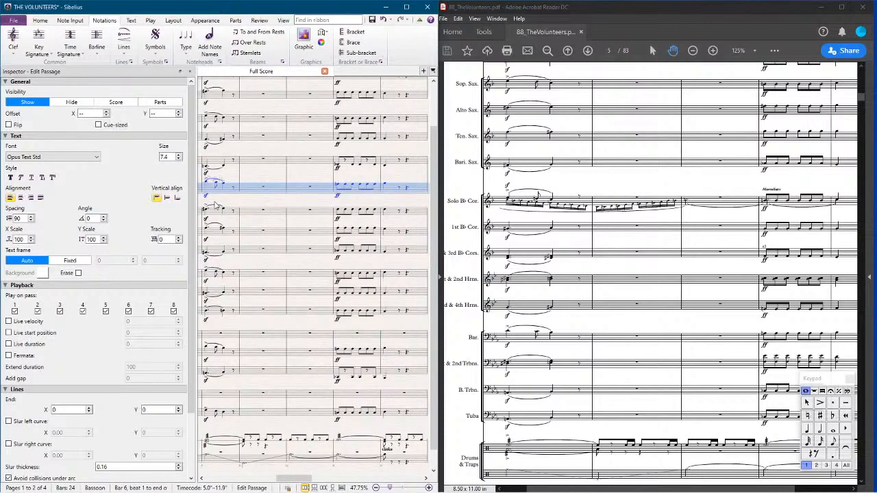
key(Escape)
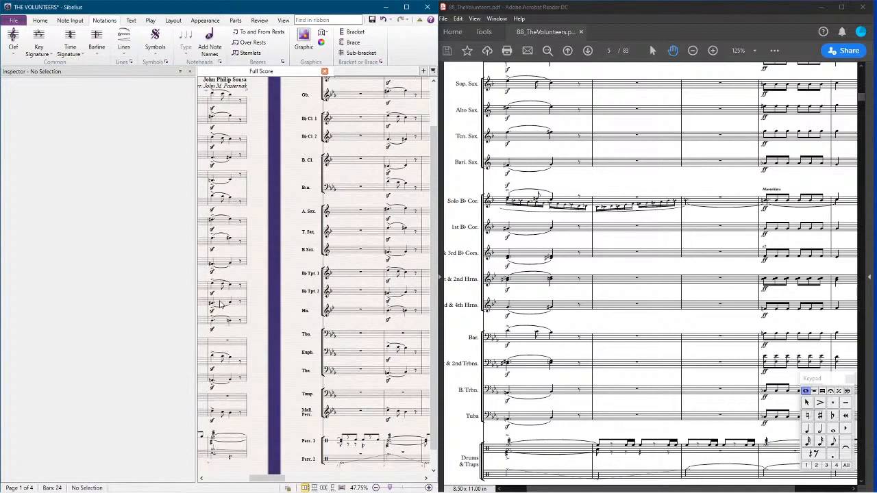
Step: Copy the B♭ Trumpet 2 passage of bars 6 to 12 into the Trombone staff and save the score
click(220, 304)
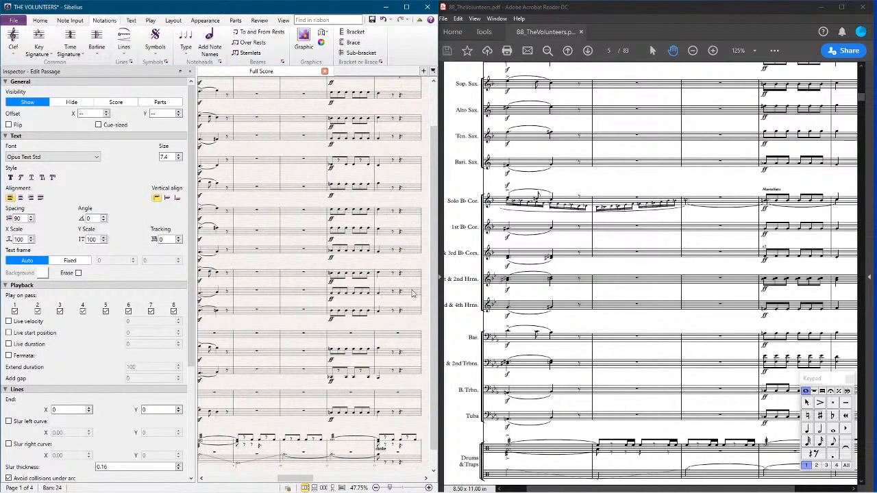
shift+click(412, 293)
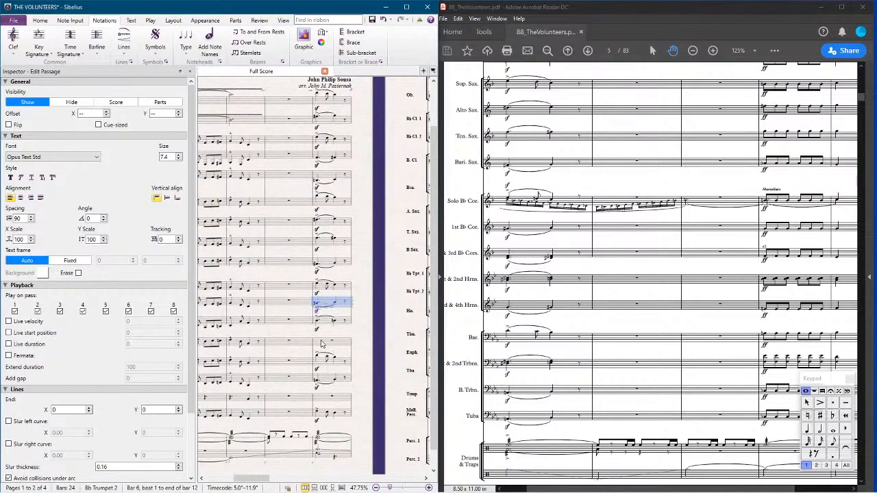
key(alt+Down)
key(alt+Down)
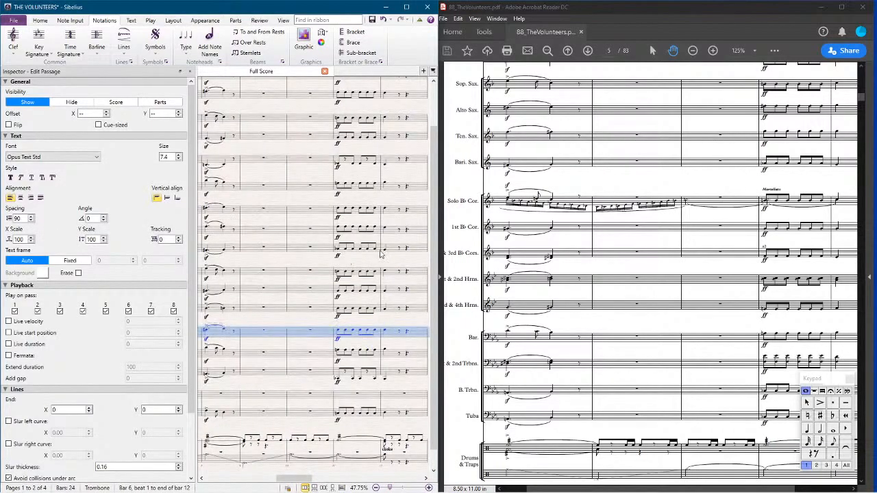
click(308, 316)
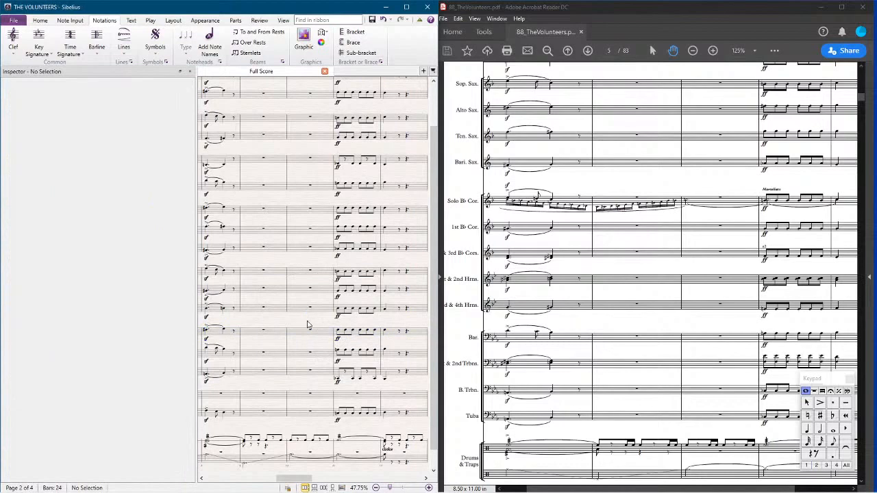
Step: Play back the score from the beginning through bar 12 and compare the revised brass and saxophone parts with the PDF
scroll(306, 323, left, 2)
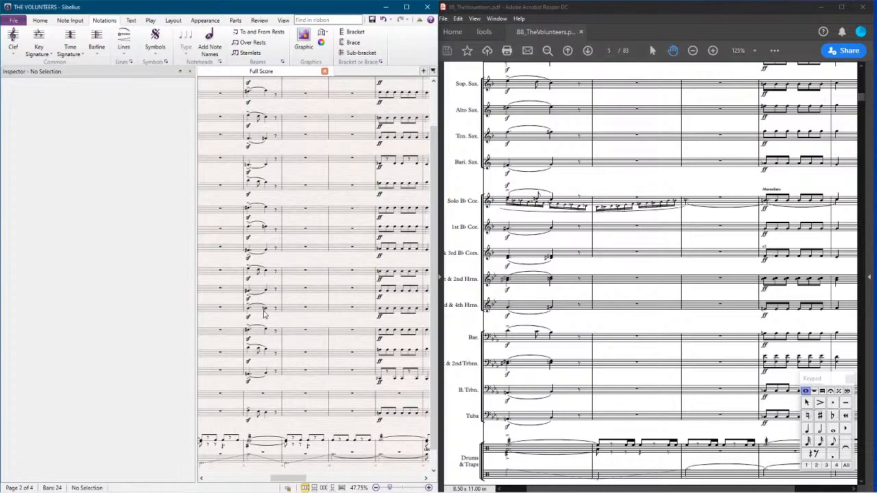
key(ctrl+alt+i)
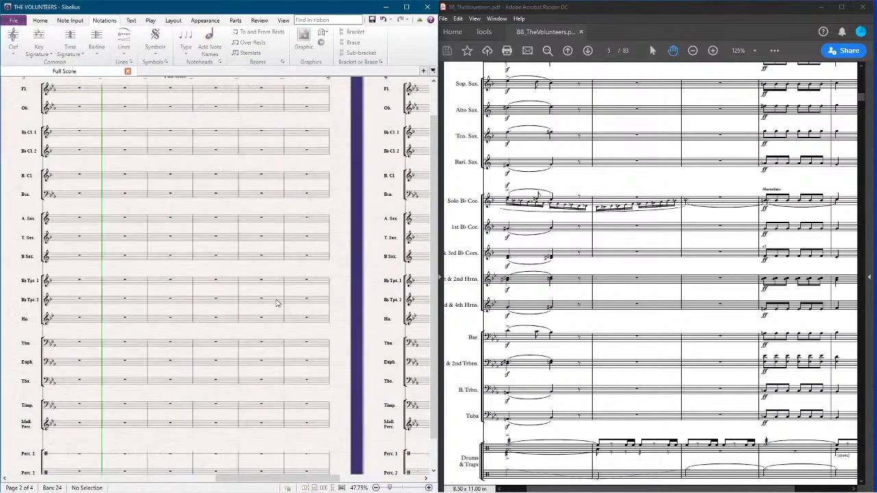
key(ctrl+shift+t)
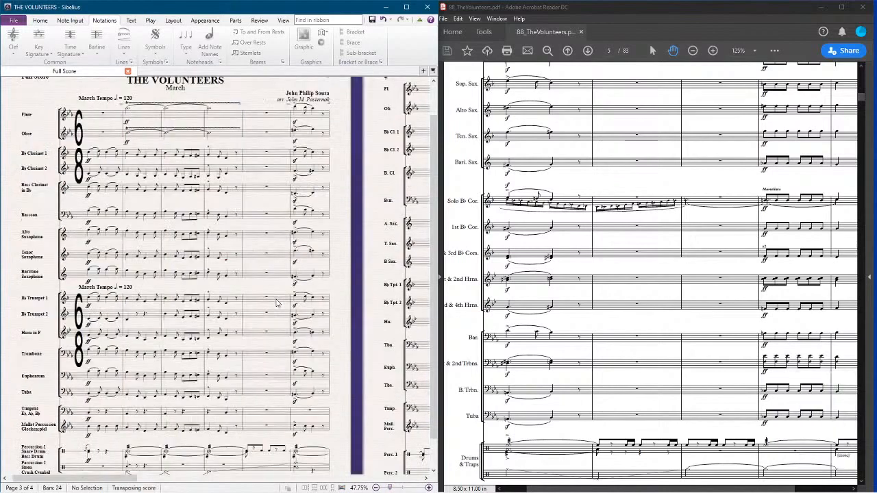
key(space)
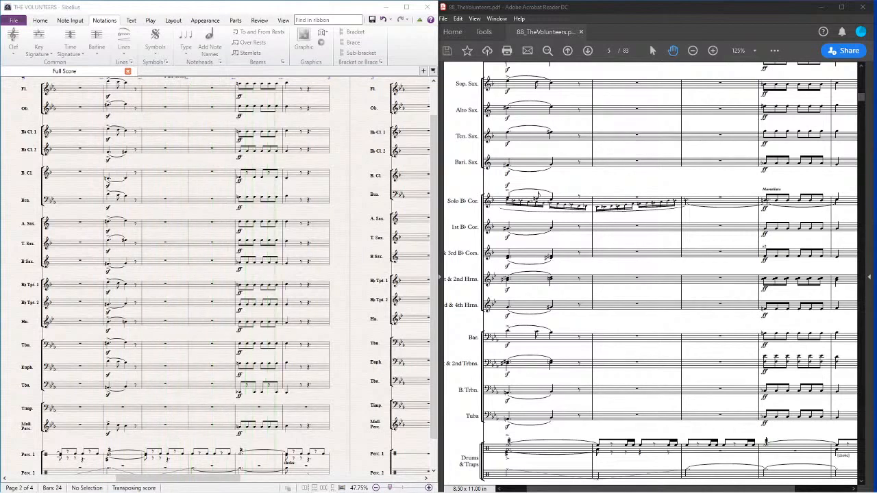
click(361, 169)
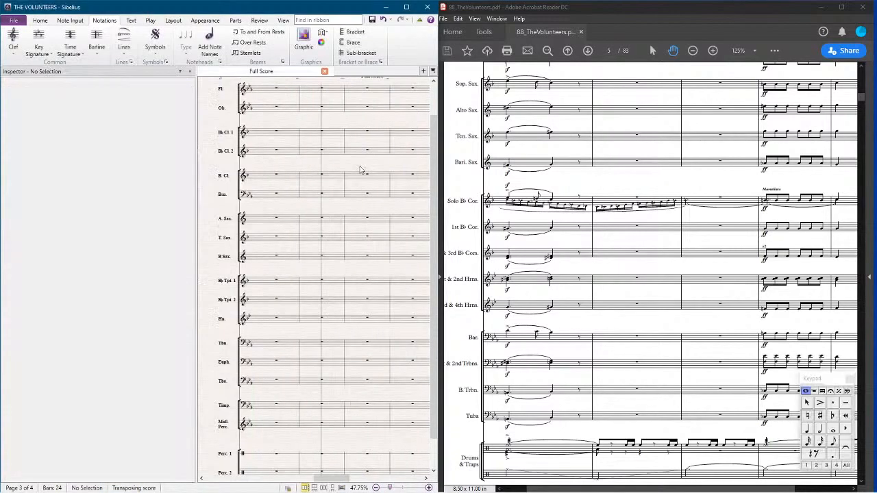
key(space)
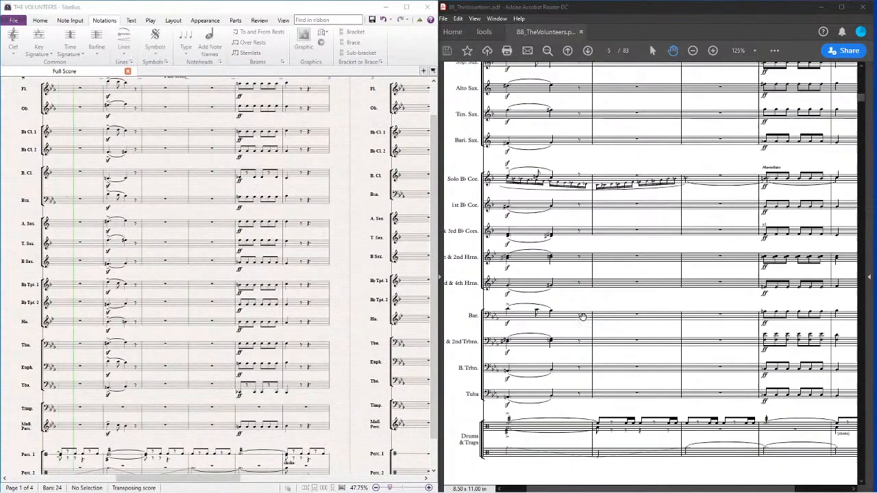
scroll(588, 312, down, 1)
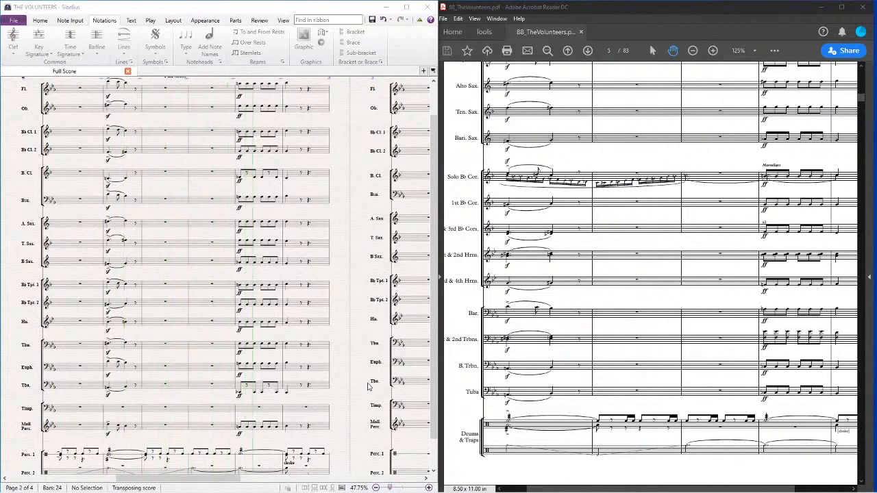
click(356, 322)
key(Escape)
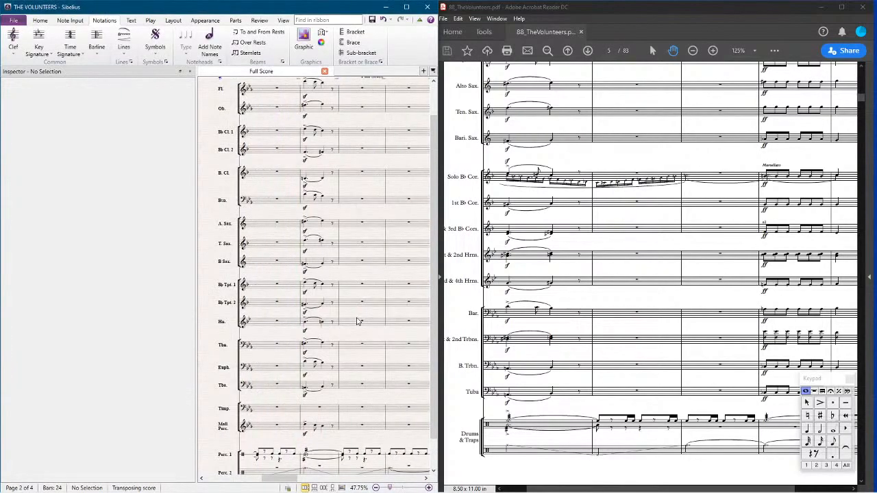